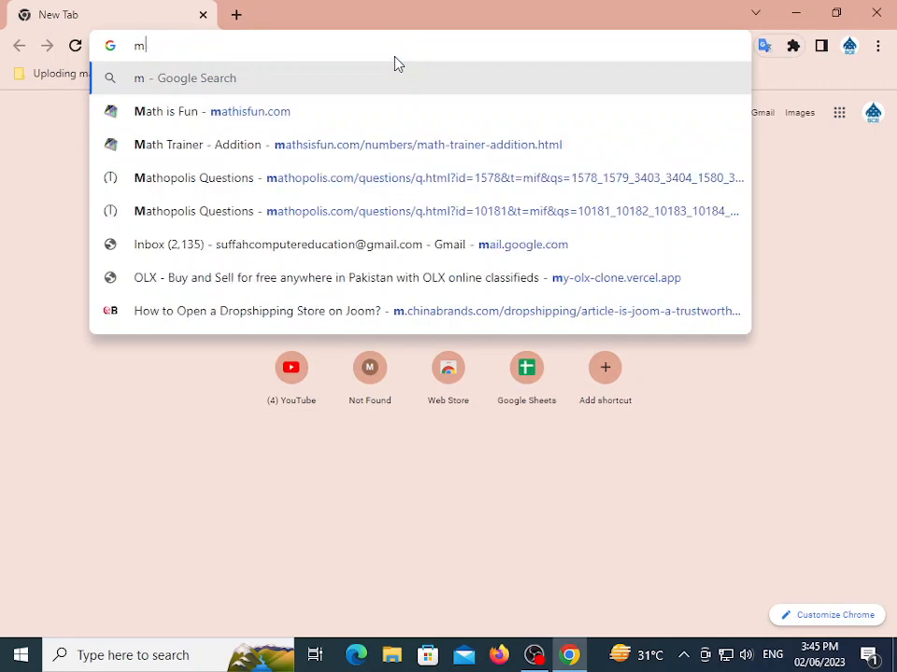
Go to the Google home page at google.com
key(BackSpace)
text(g)
key(Return)
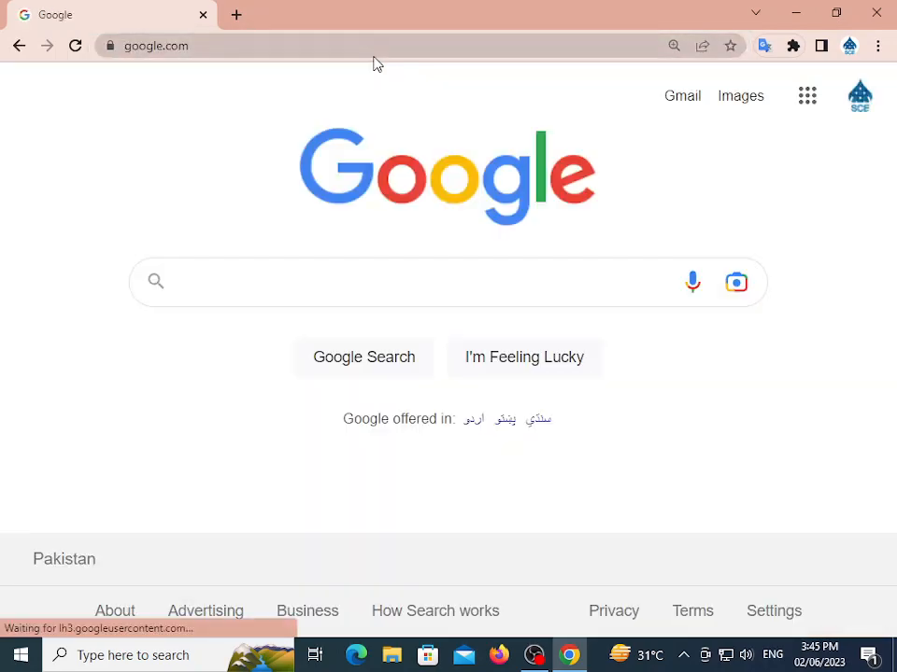
Search Google for "ms word gcf global" and open GCFGlobal's free Word tutorial from the results
text(ms word )
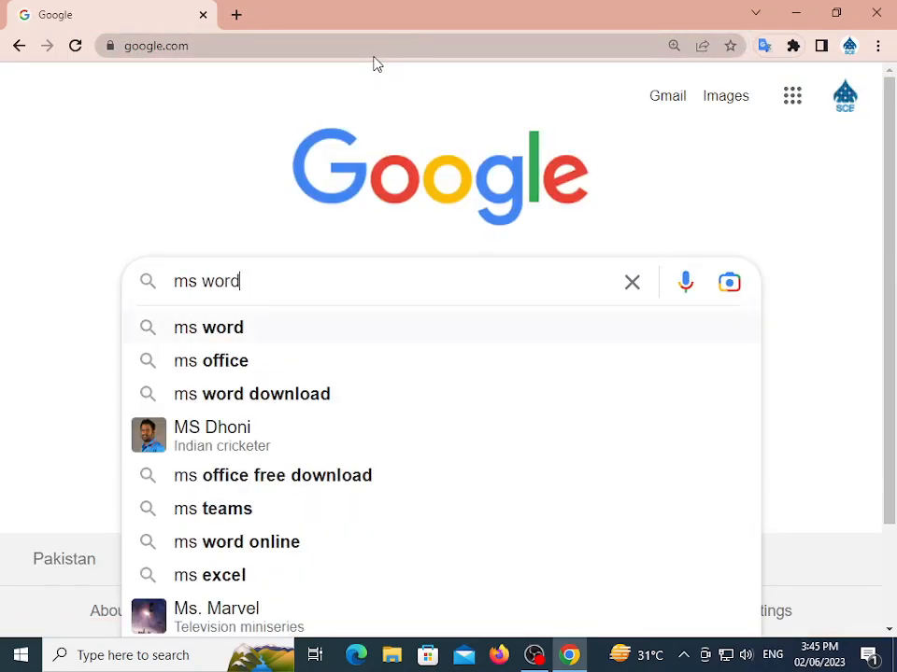
text(gc)
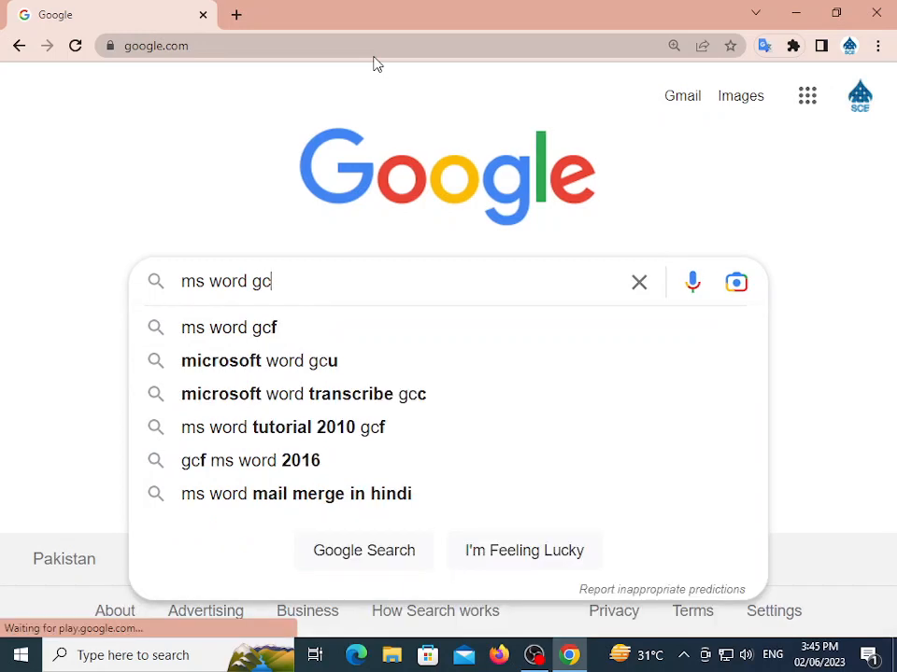
text(ff)
key(BackSpace)
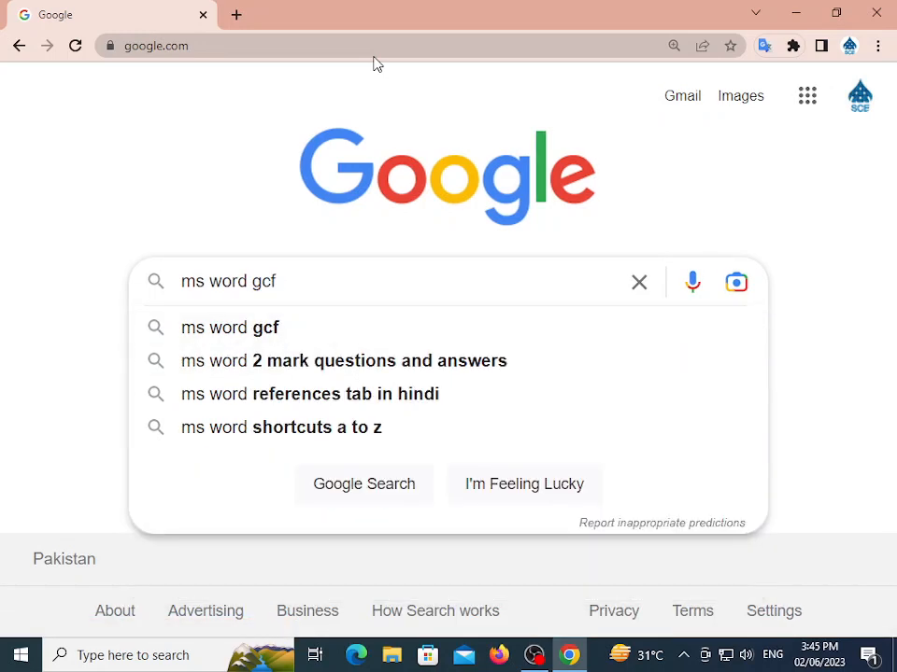
text(global)
key(Return)
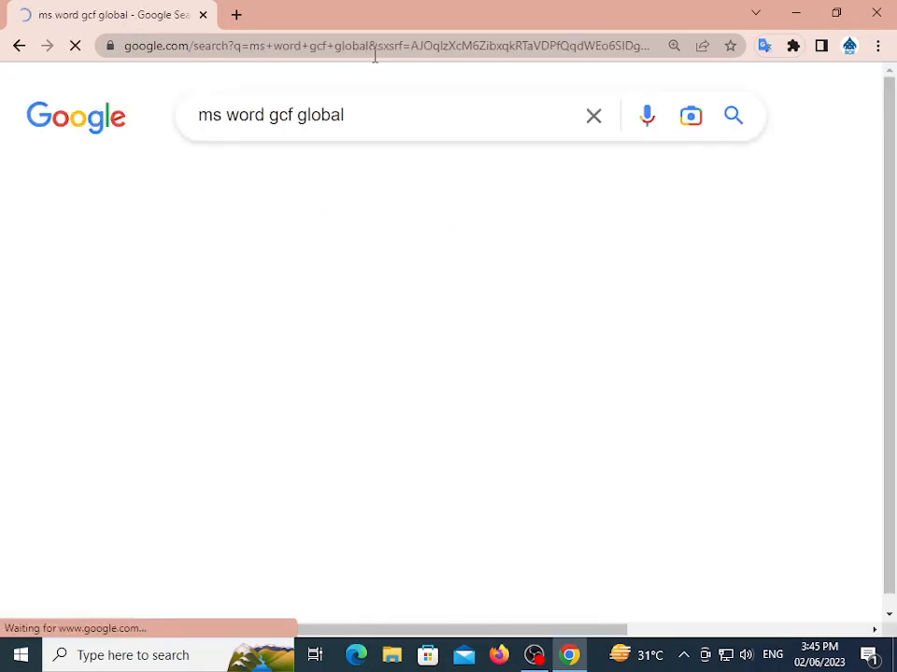
scroll(93, 192, down, 1)
click(190, 224)
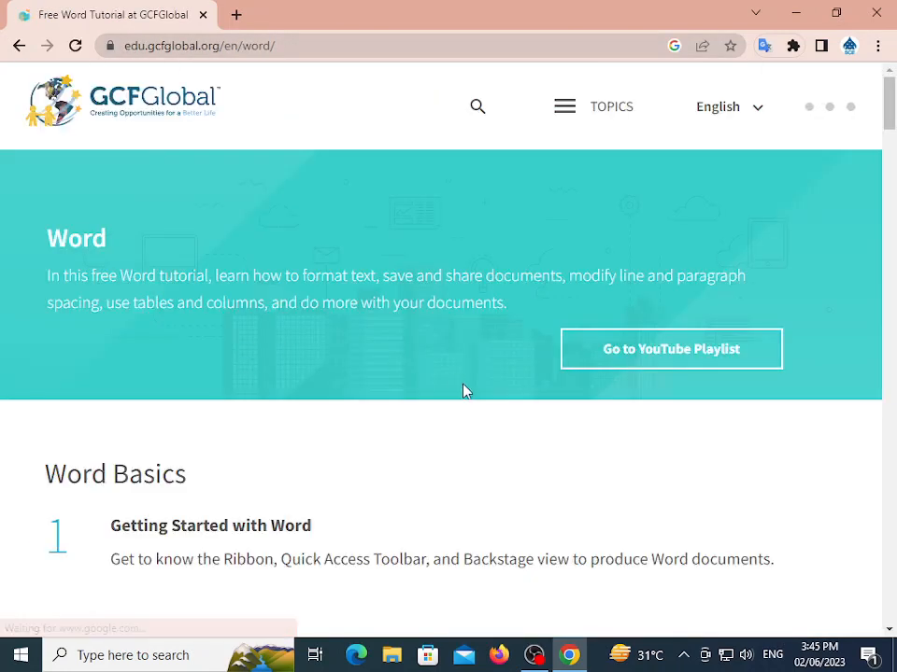
Look through the Word tutorial's lesson list from Word Basics down to the Layout and Printing section
ctrl+scroll(611, 351, down, 1)
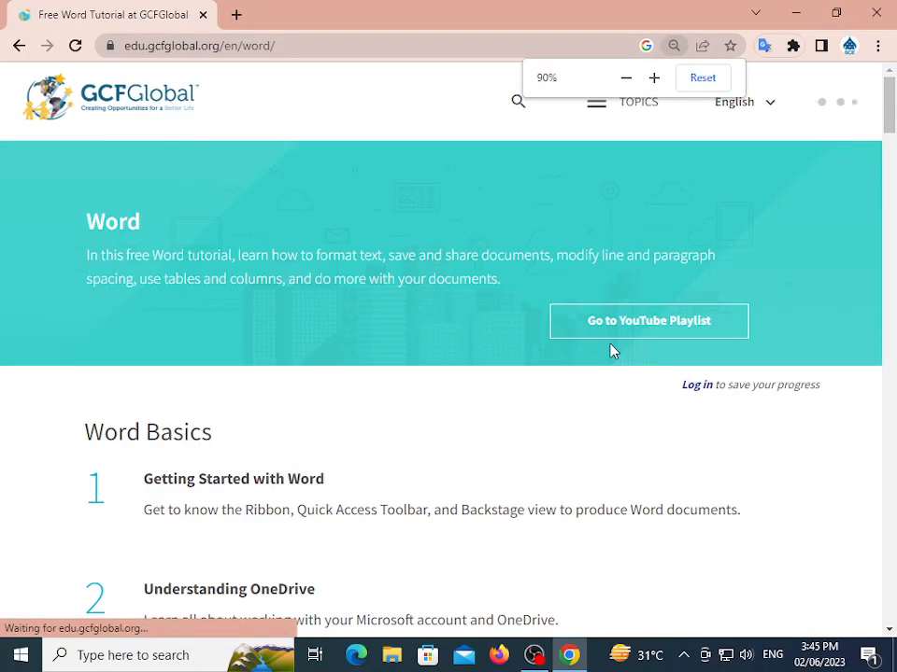
ctrl+scroll(611, 350, up, 1)
scroll(187, 346, down, 2)
scroll(187, 346, down, 4)
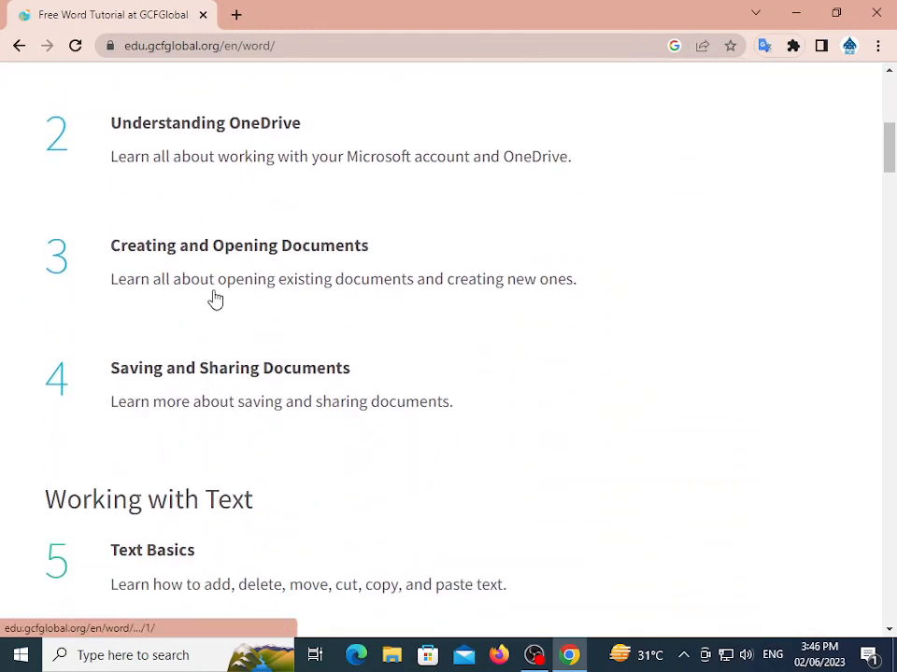
scroll(213, 298, down, 2)
scroll(245, 299, down, 8)
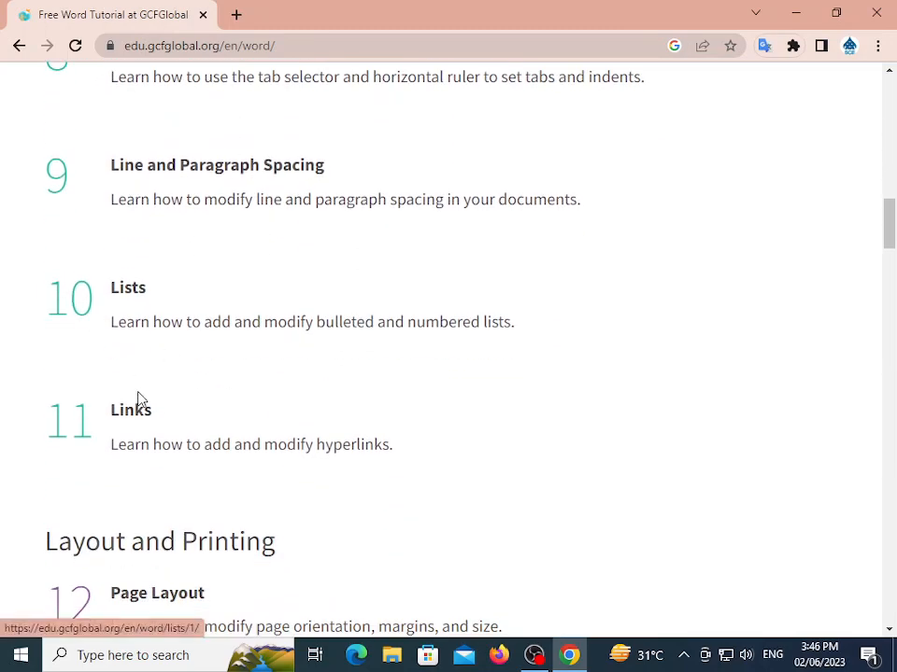
scroll(134, 355, down, 2)
scroll(131, 281, down, 1)
scroll(141, 337, down, 2)
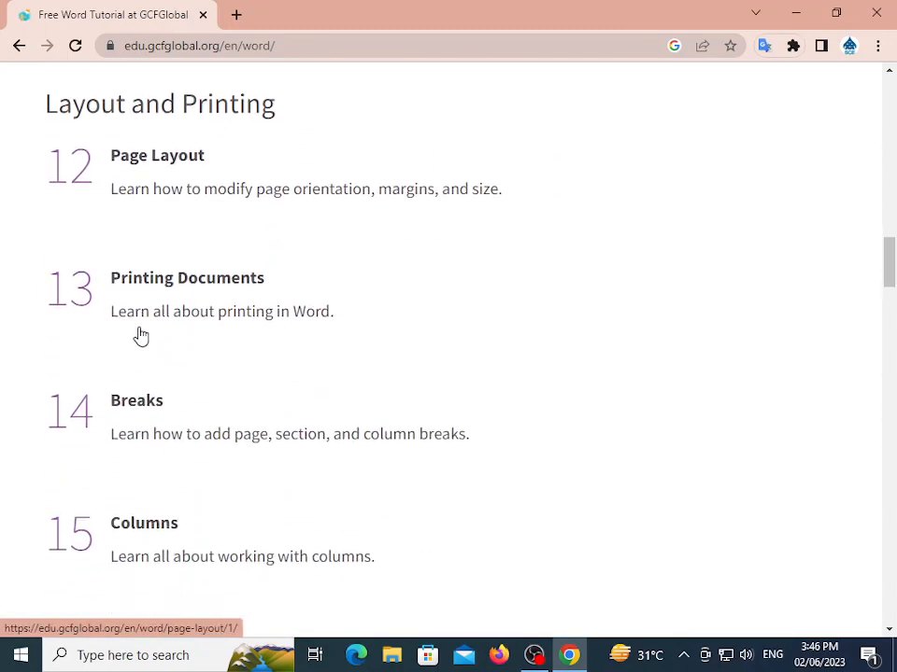
scroll(133, 284, down, 1)
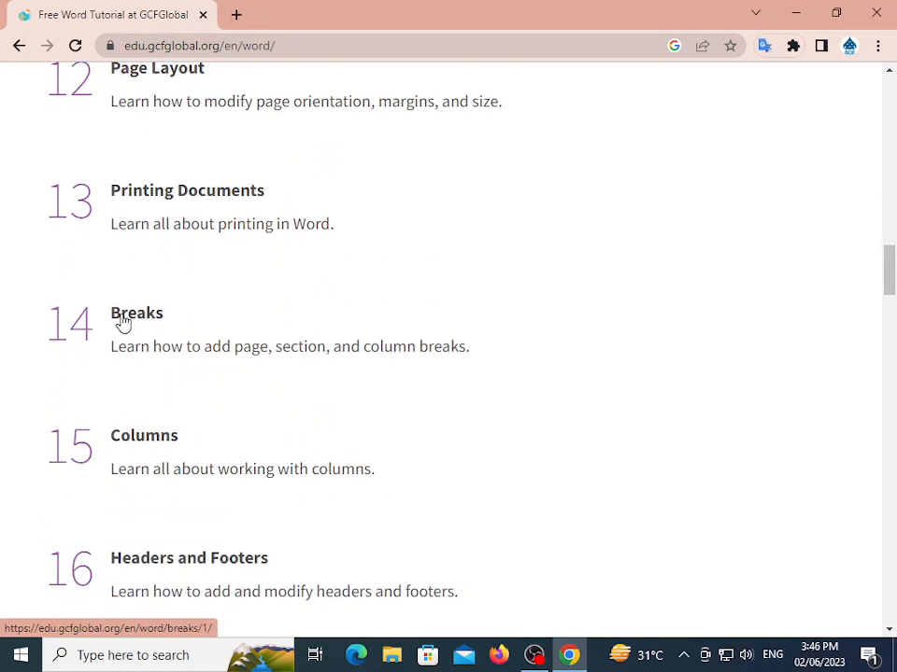
scroll(121, 320, down, 2)
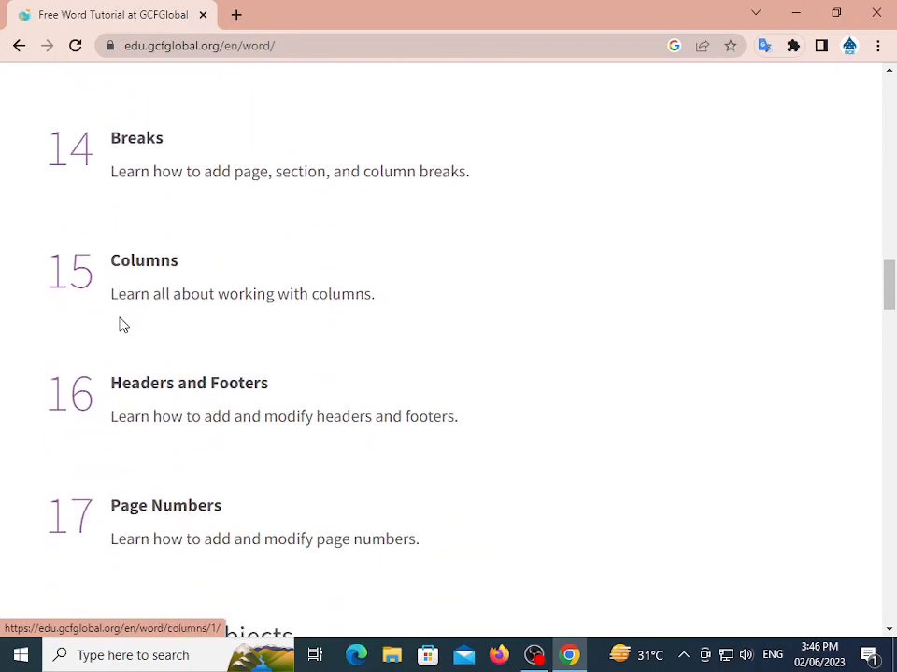
scroll(117, 364, down, 1)
Go back up the lesson list and open lesson 11, Links
scroll(150, 392, up, 3)
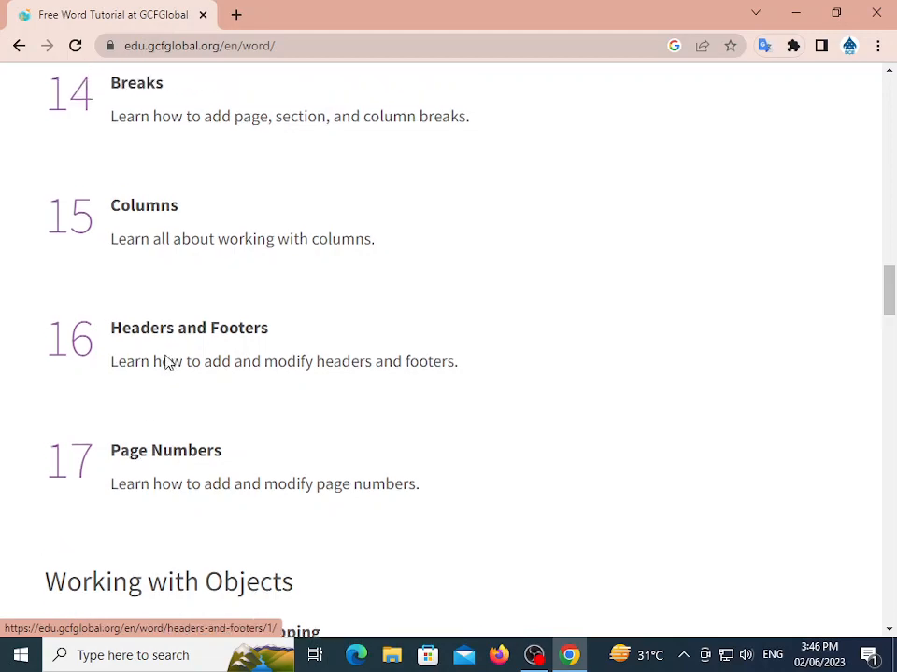
scroll(132, 448, up, 5)
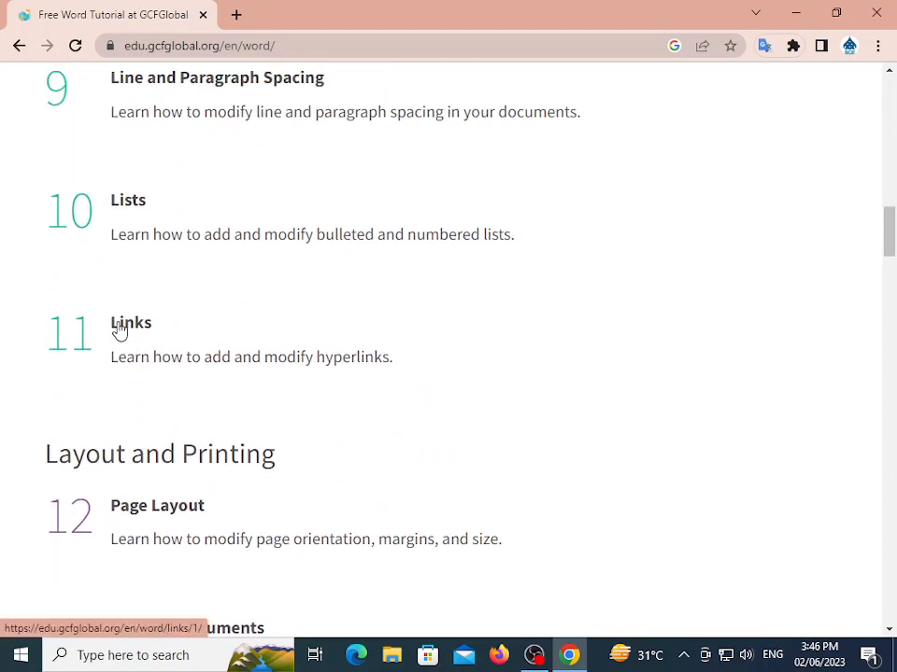
click(119, 330)
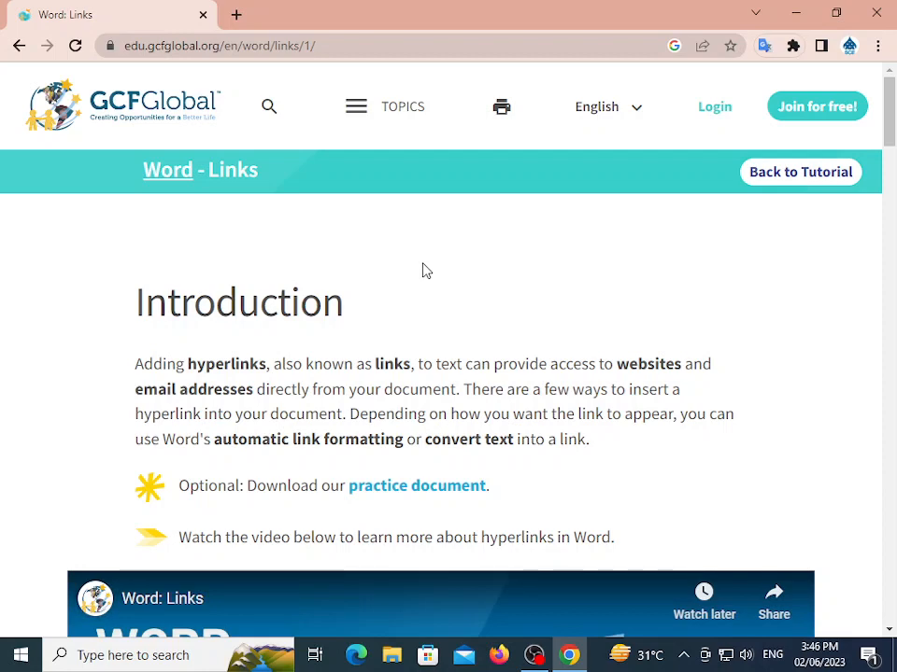
Skim the Links lesson's introduction, video and hyperlink explanation, and highlight the Introduction heading
scroll(478, 277, down, 2)
scroll(487, 331, up, 1)
scroll(487, 323, down, 2)
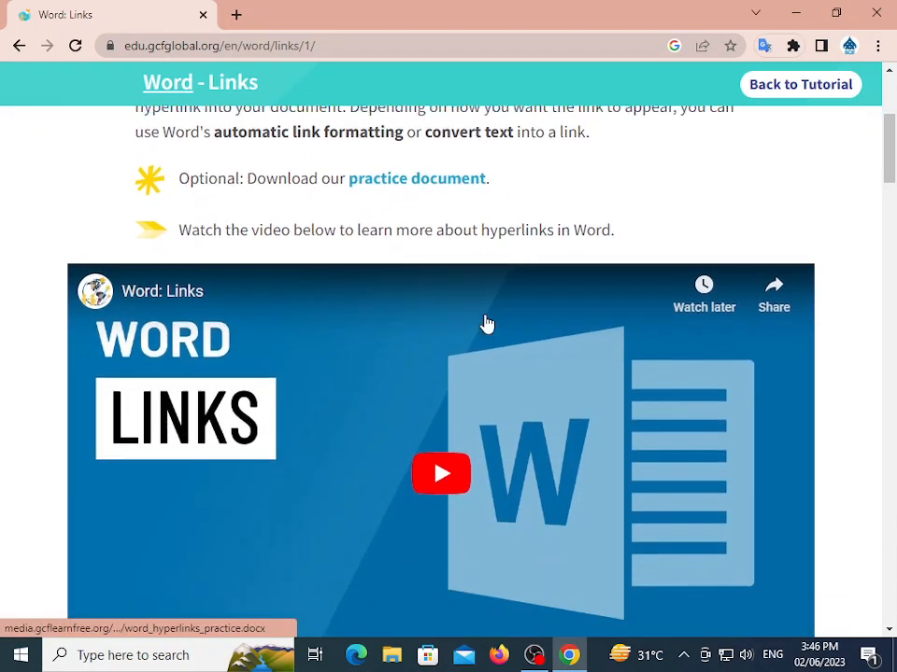
scroll(487, 321, down, 4)
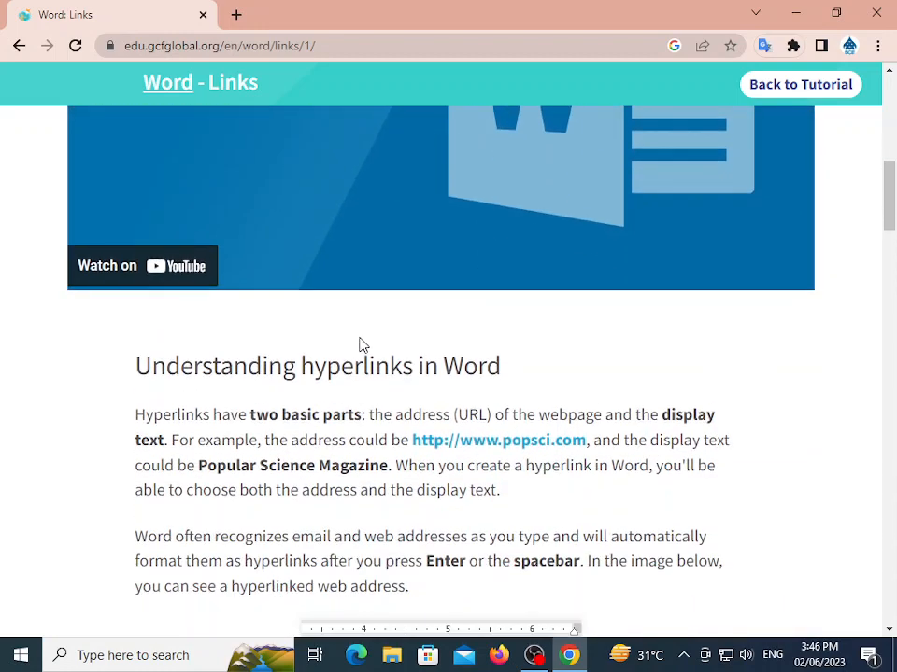
scroll(362, 345, down, 2)
scroll(348, 347, up, 8)
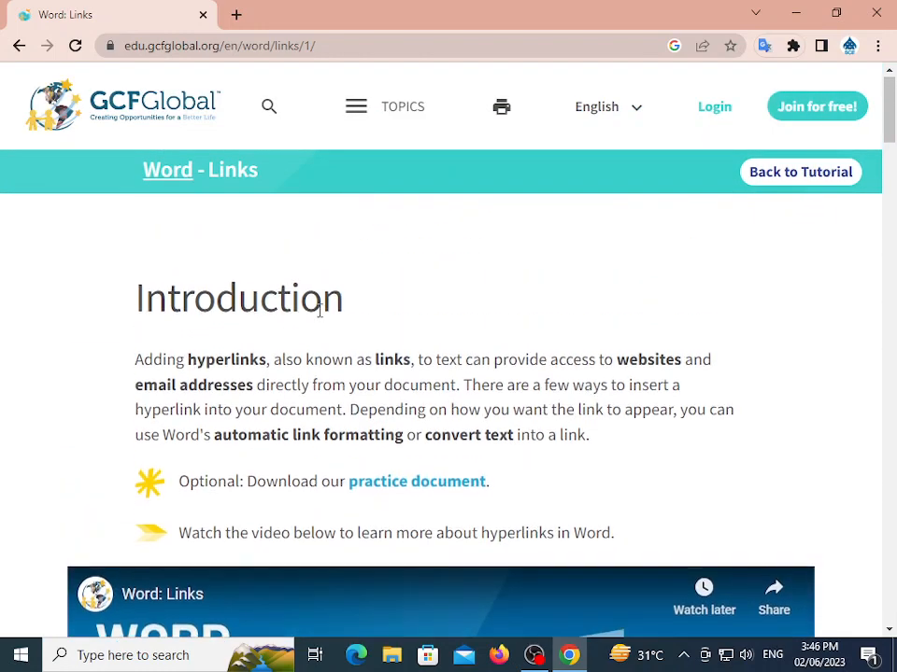
drag(136, 301, 468, 304)
click(470, 306)
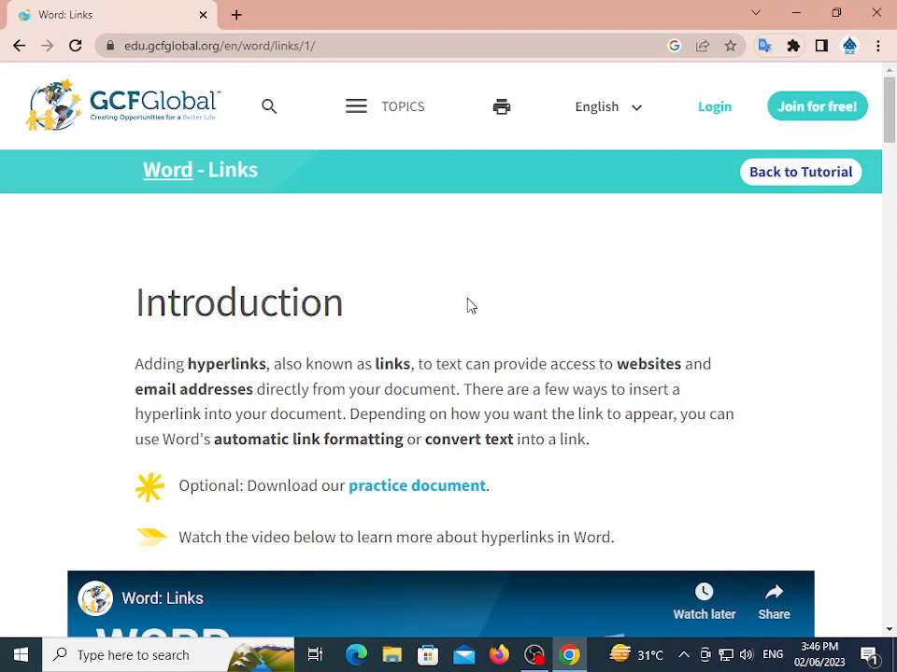
click(234, 14)
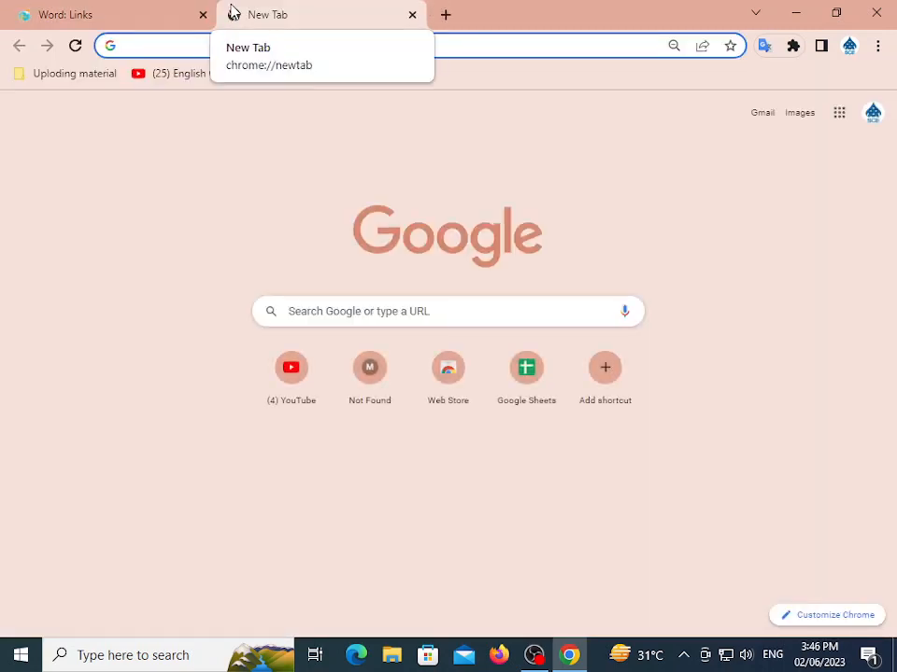
text(www.)
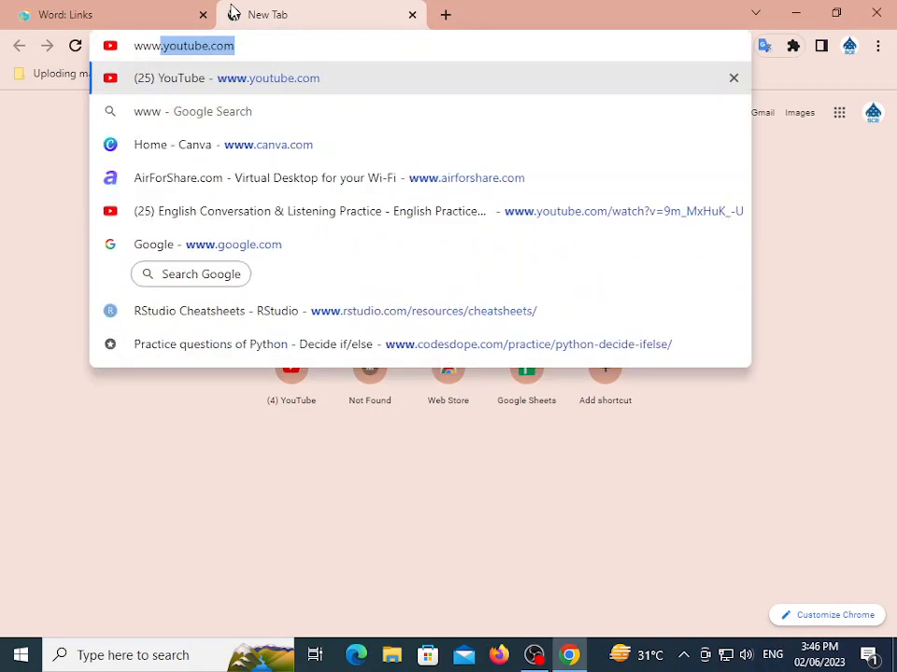
key(Right)
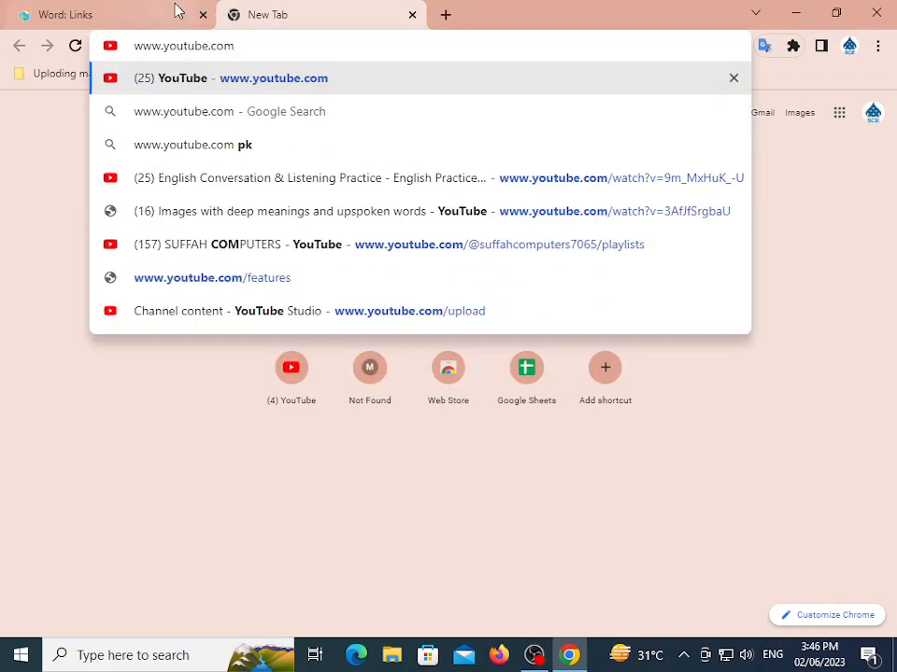
drag(249, 45, 113, 52)
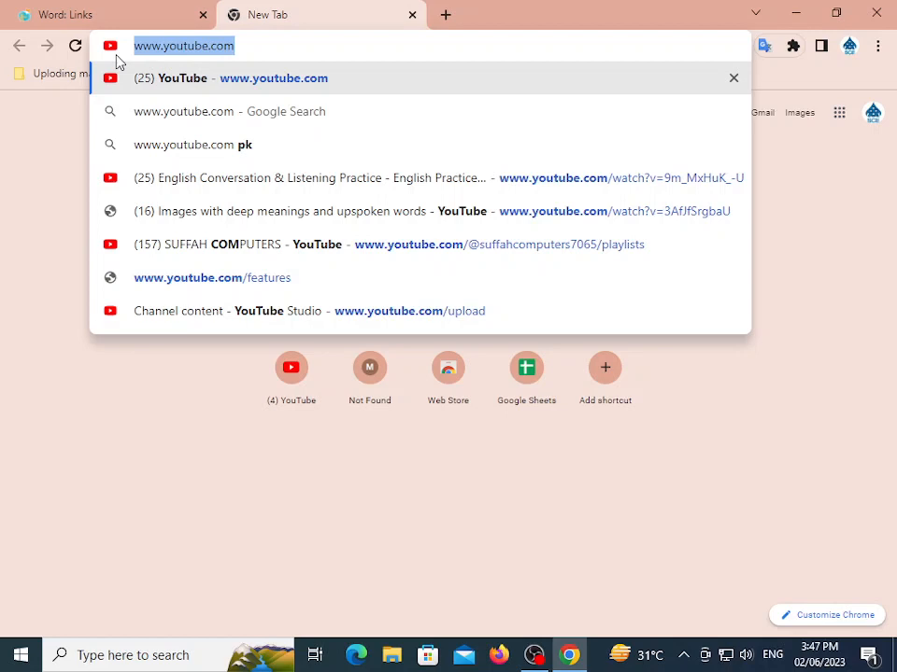
key(Escape)
click(97, 11)
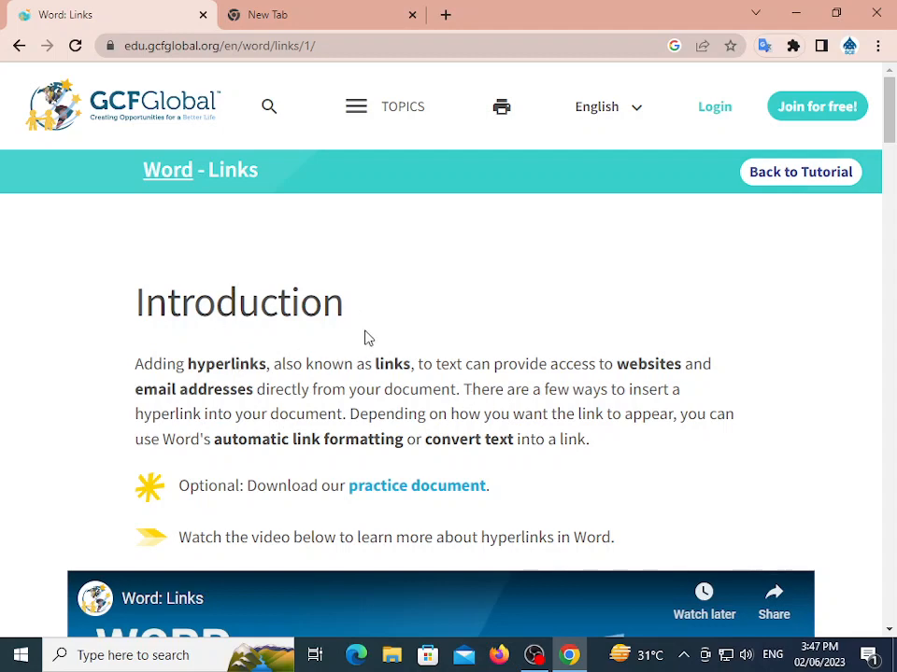
Read the lesson's introduction, highlighting the terms links, websites and email addresses in its first paragraph
scroll(365, 338, down, 2)
drag(365, 276, 421, 267)
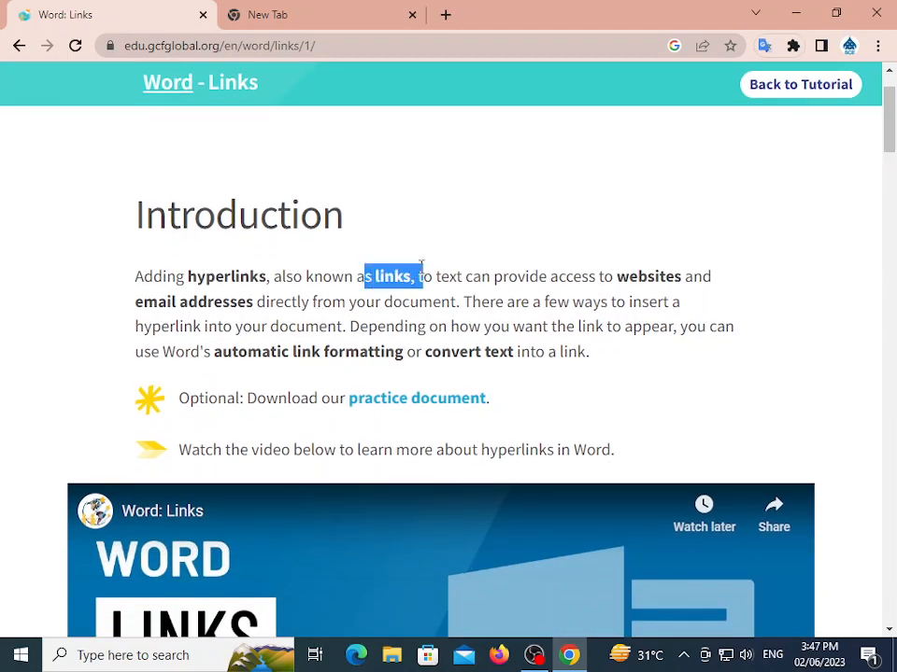
scroll(498, 182, down, 2)
drag(638, 188, 682, 189)
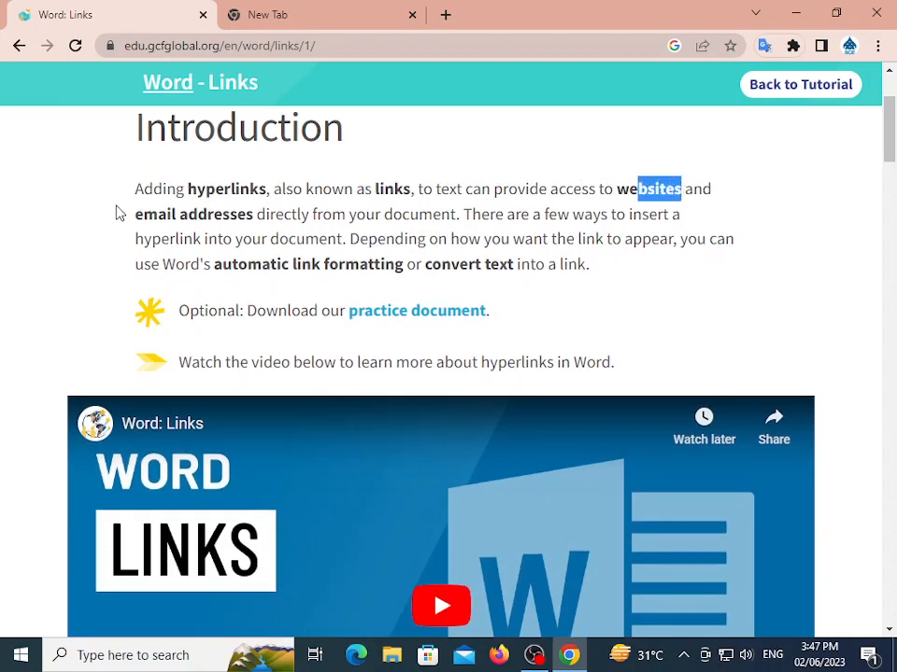
drag(119, 214, 222, 214)
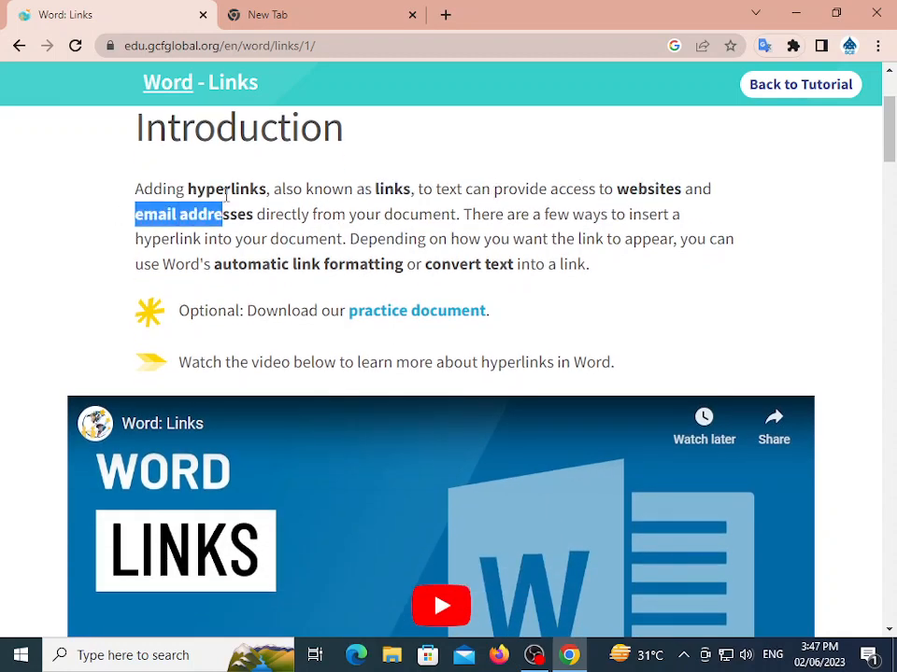
Read the "Understanding hyperlinks in Word" section and its examples through to the first step of "To format text with a hyperlink"
scroll(266, 255, down, 8)
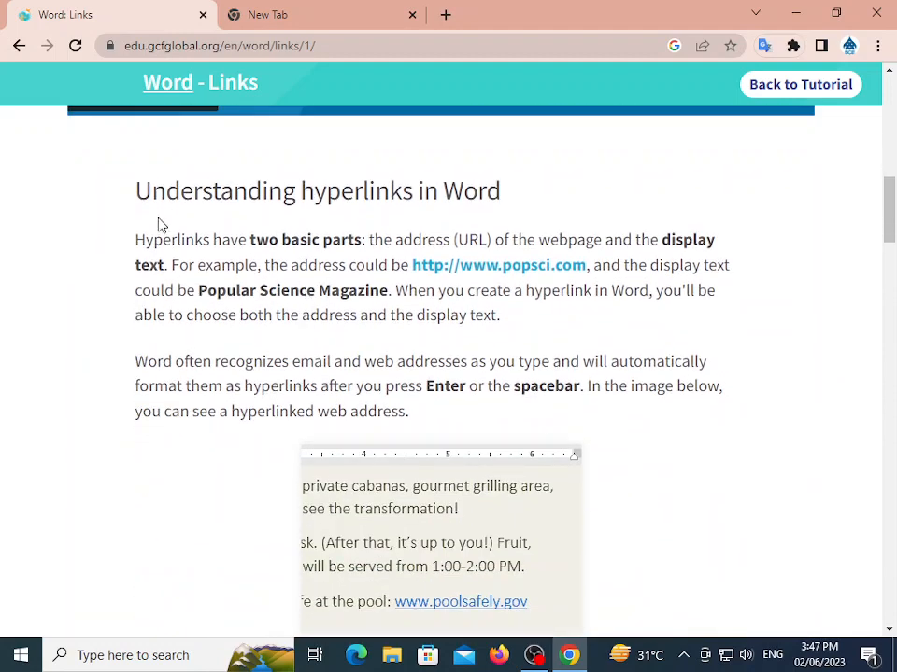
drag(153, 193, 536, 245)
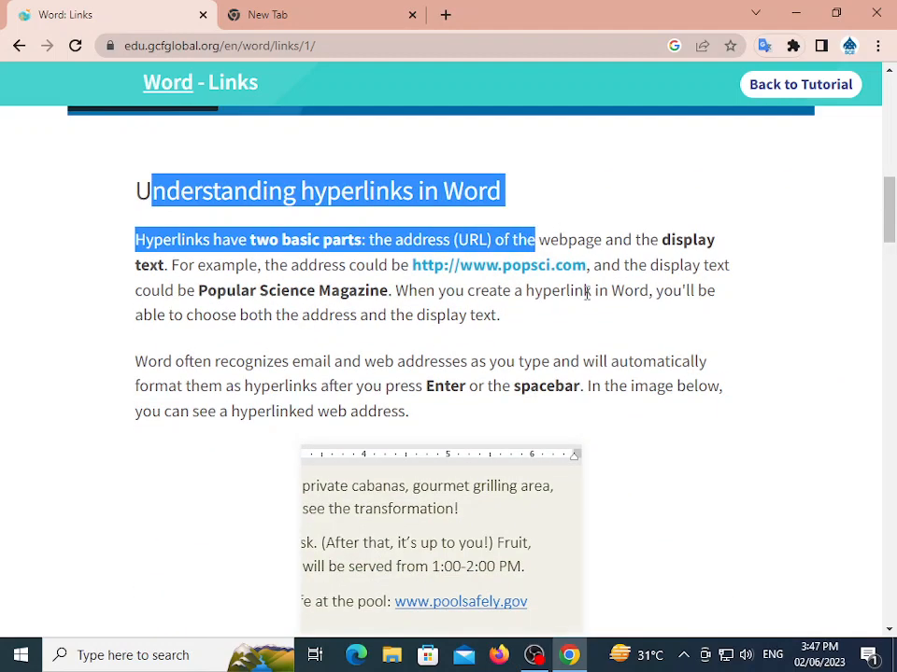
scroll(696, 369, down, 2)
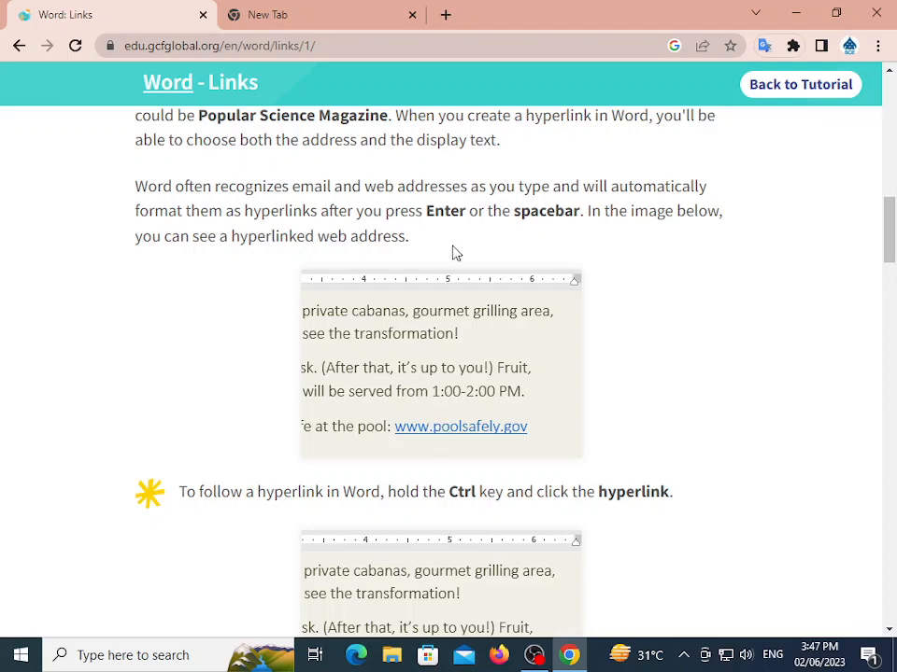
scroll(455, 252, down, 3)
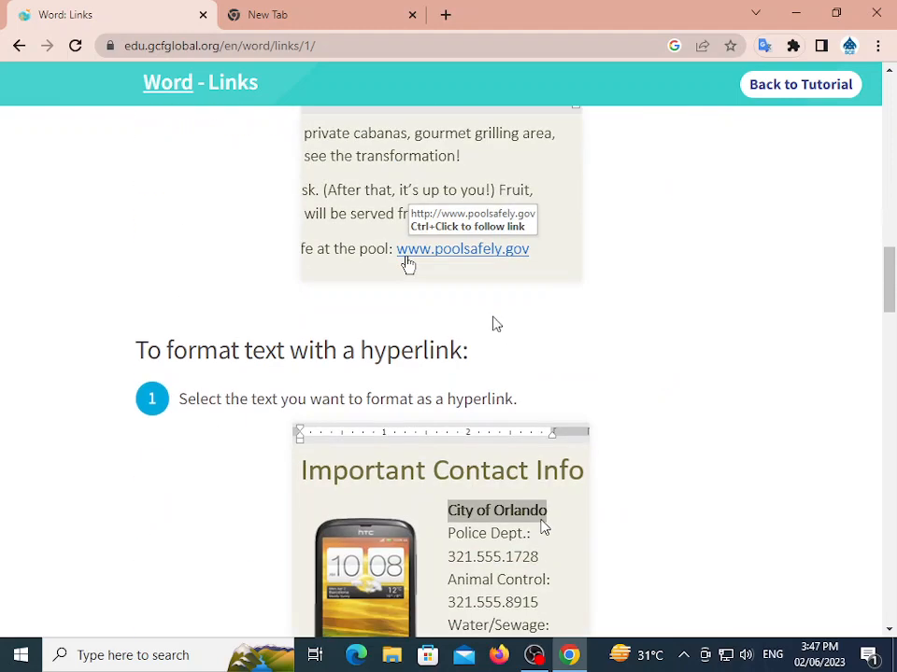
scroll(408, 265, up, 6)
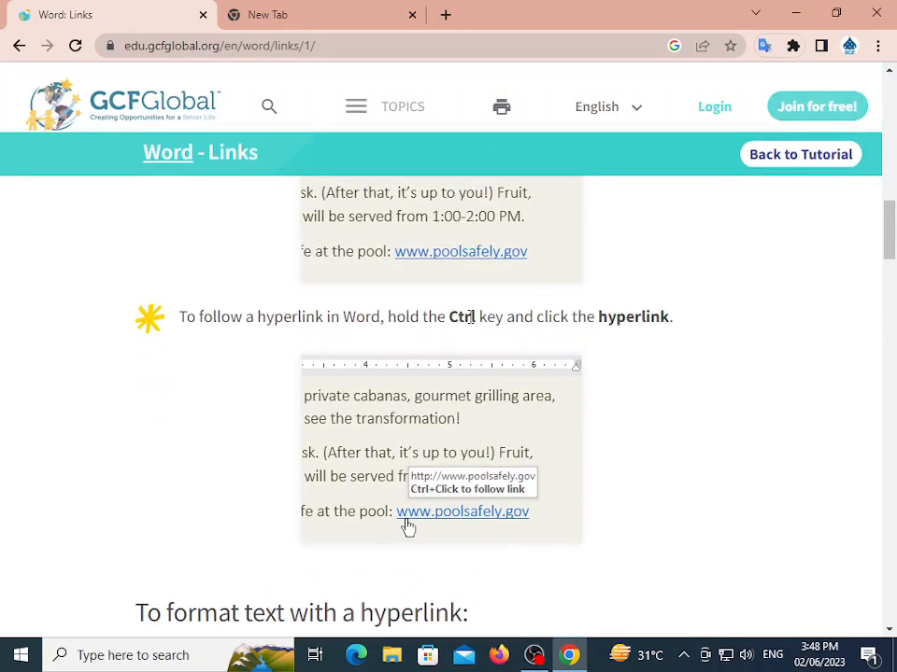
scroll(445, 421, down, 4)
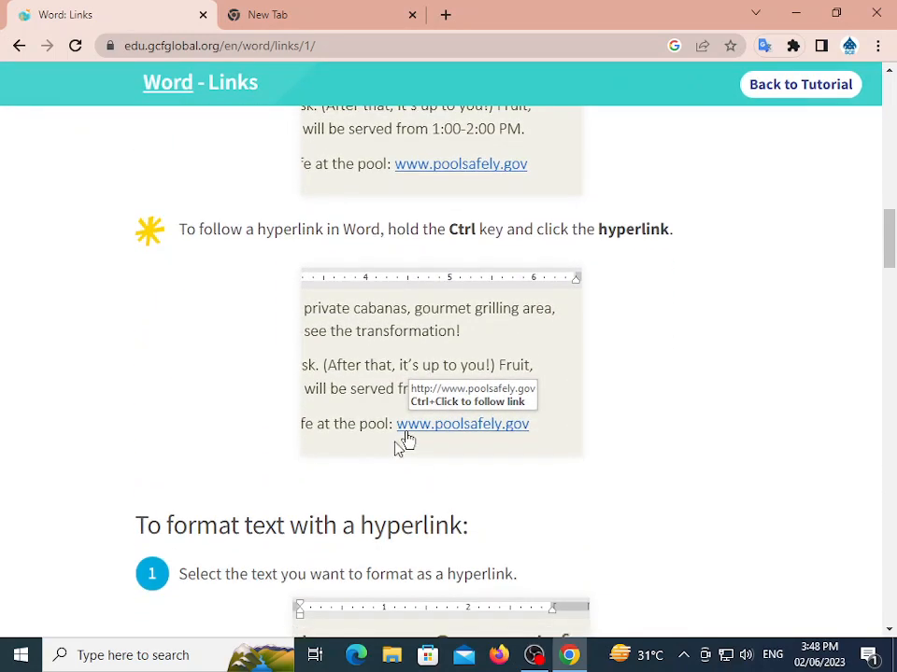
scroll(448, 435, down, 3)
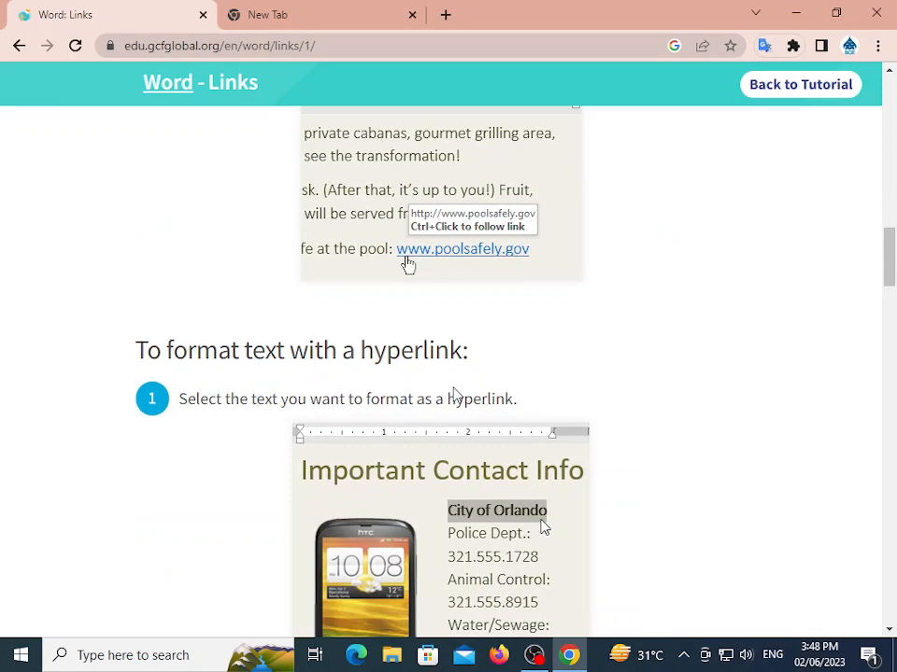
scroll(243, 374, down, 2)
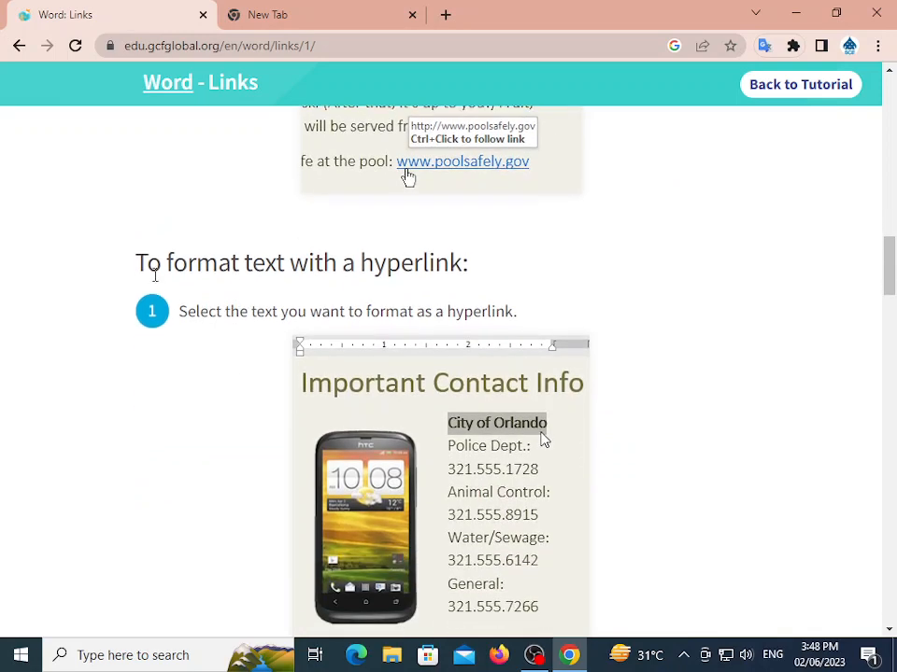
Launch Word through the winword run command and create a blank document
scroll(411, 295, down, 2)
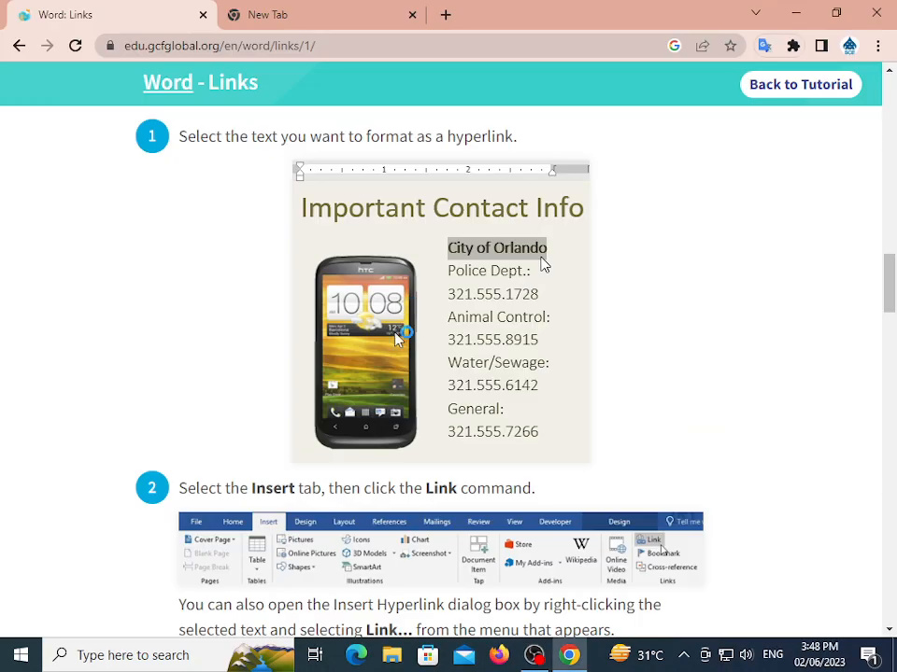
key(super+r)
text(w)
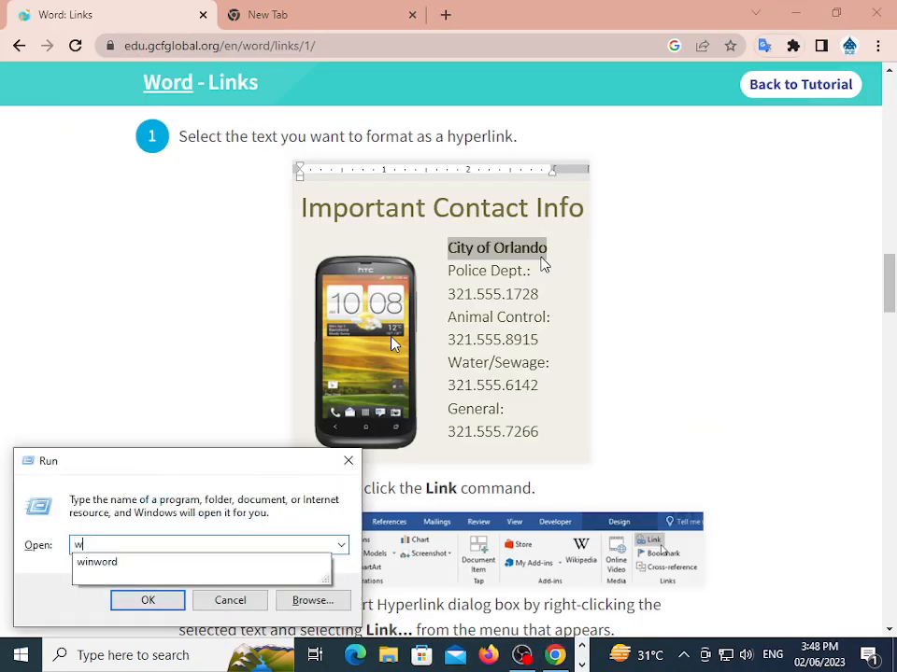
text(in)
key(Down)
key(Return)
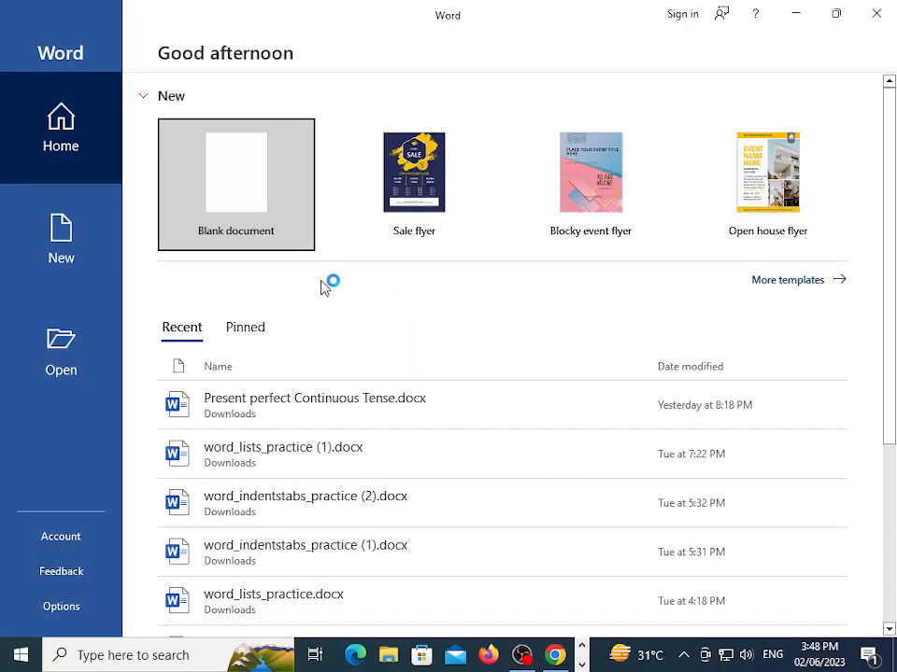
click(276, 208)
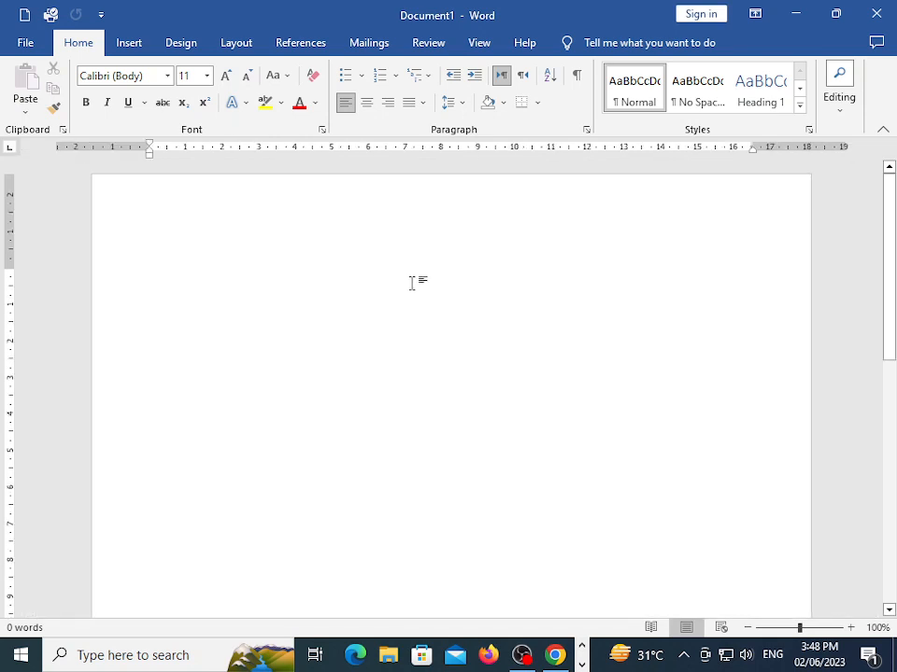
Fill the blank document with sample paragraphs using =rand() and zoom in to 150%
text(=)
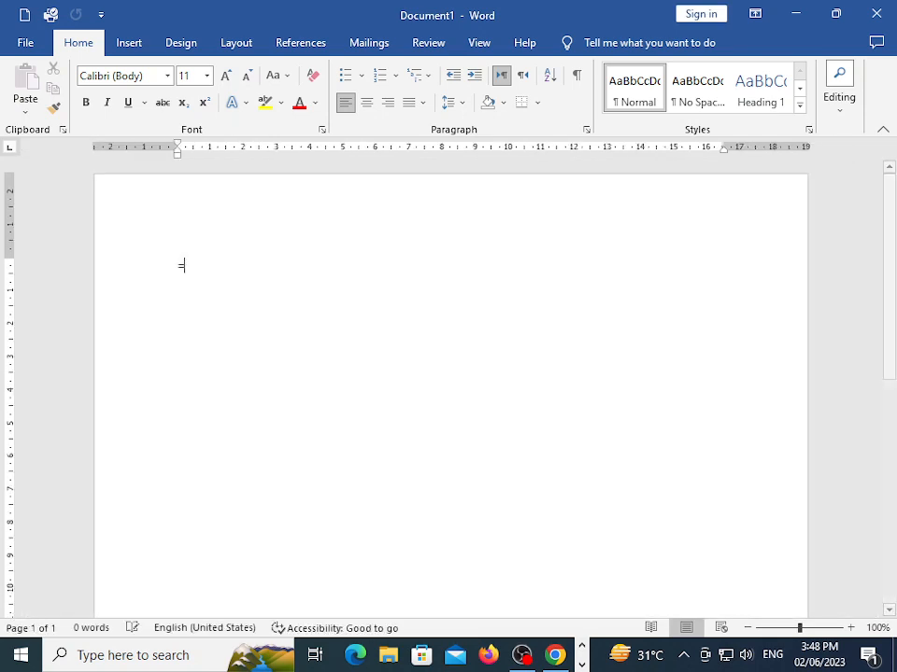
text(rand()
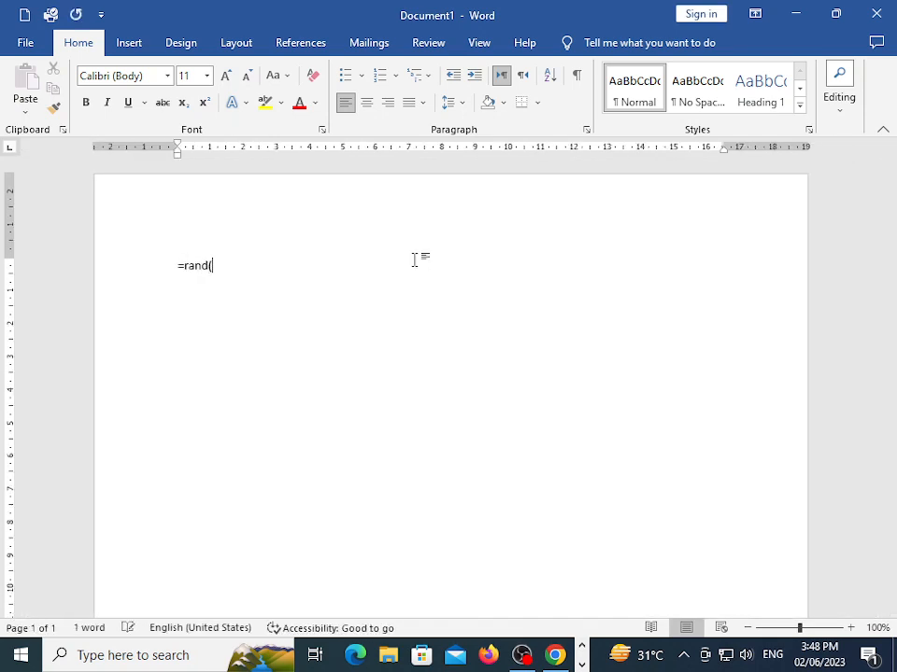
text())
key(Return)
key(ctrl+s)
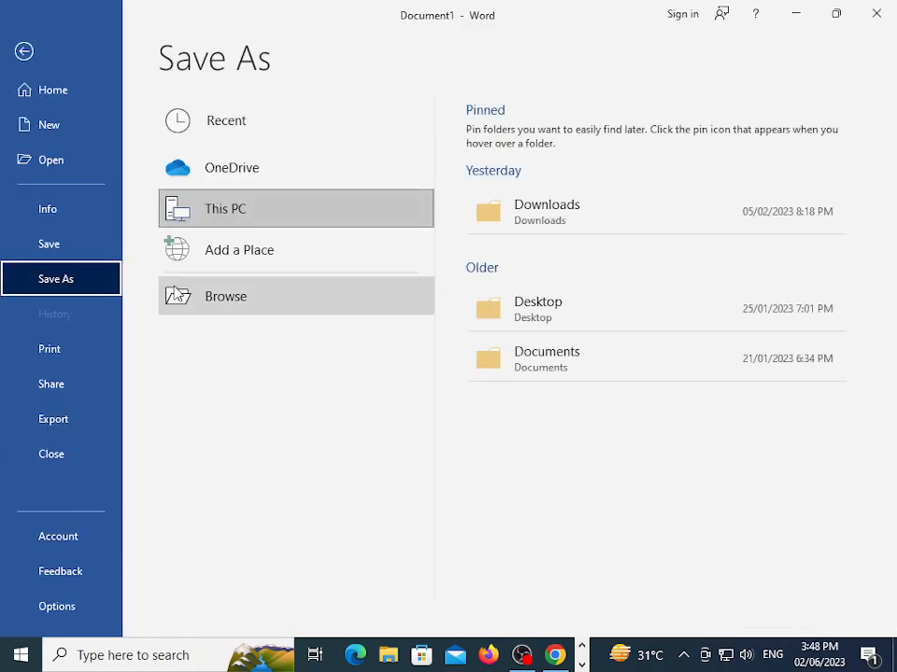
click(24, 51)
ctrl+scroll(299, 360, up, 5)
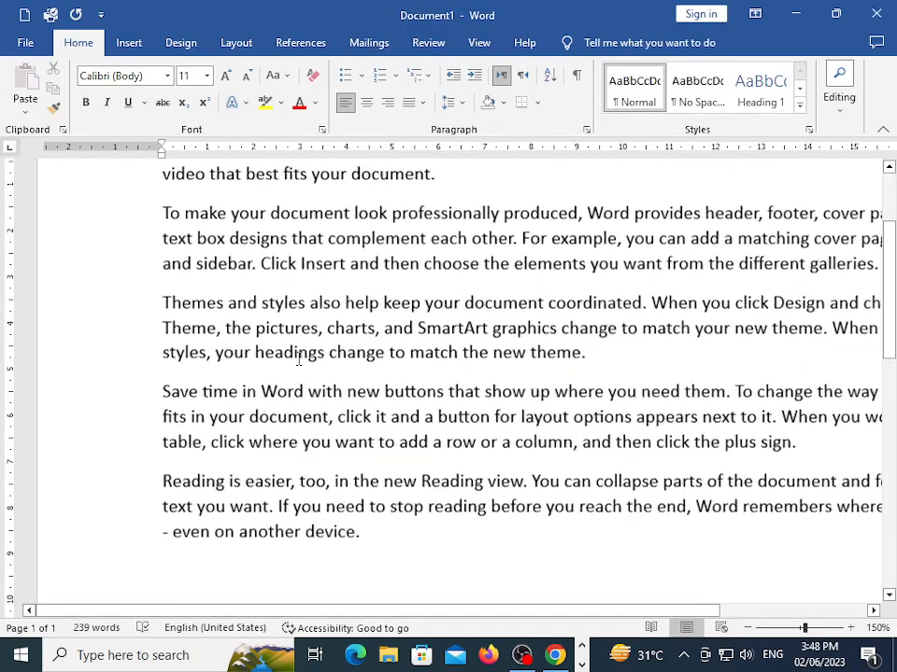
scroll(299, 360, up, 3)
Split the first paragraph after "Video provides" so these words form their own line, and select that line
drag(161, 310, 225, 311)
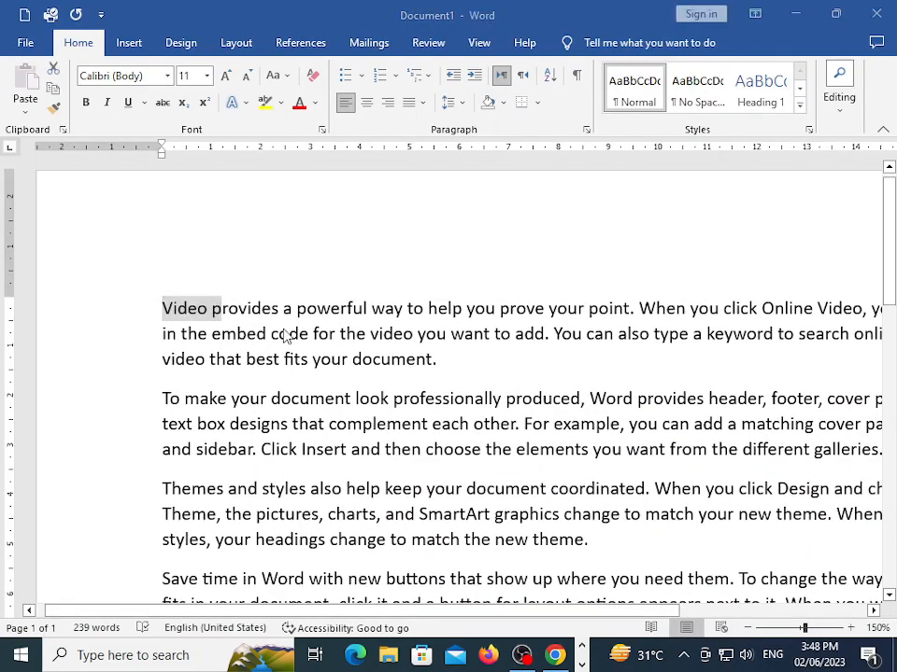
key(alt+Tab)
key(alt+Tab)
click(297, 309)
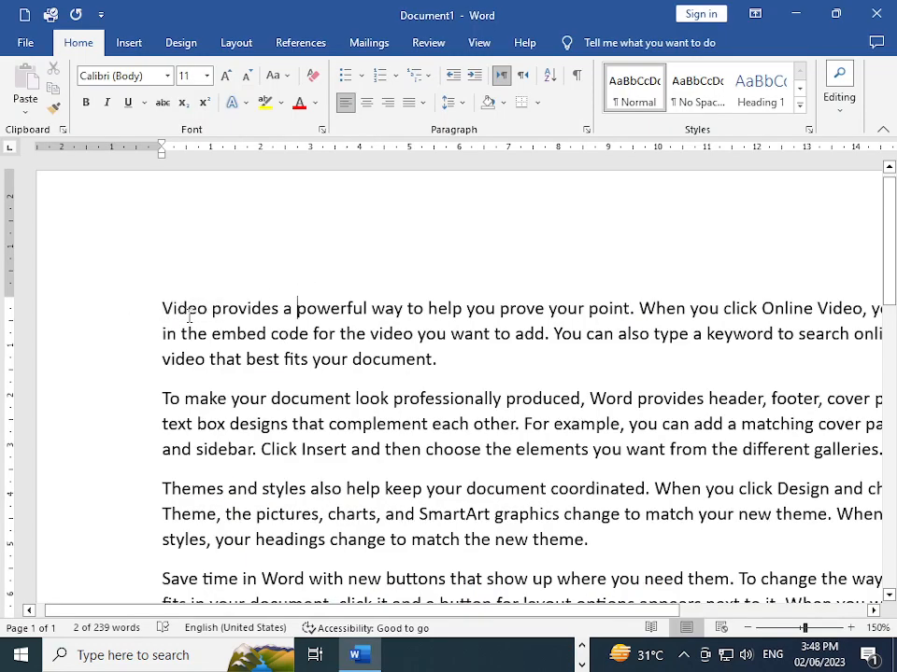
drag(163, 310, 279, 312)
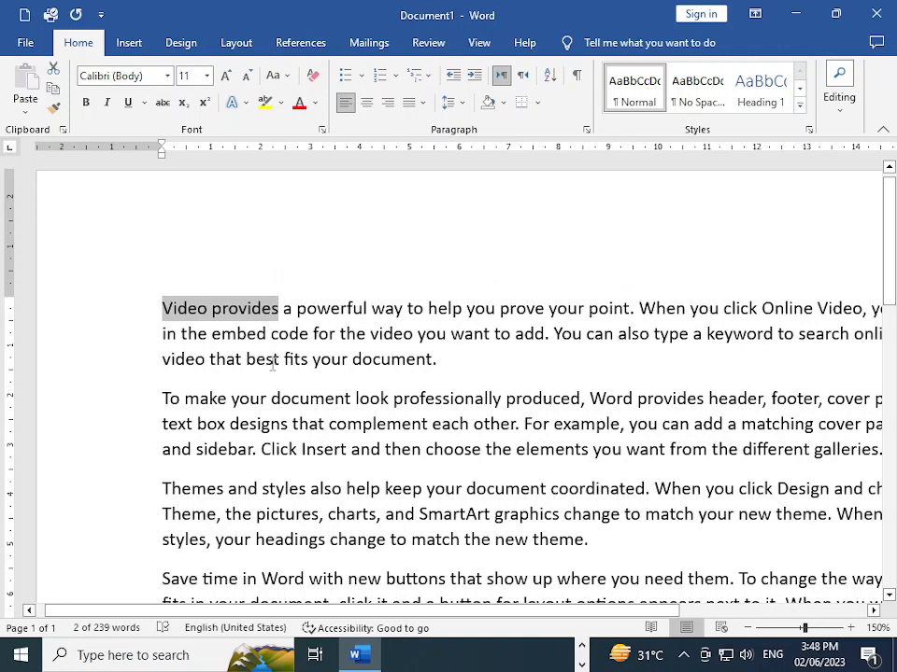
click(283, 310)
key(Return)
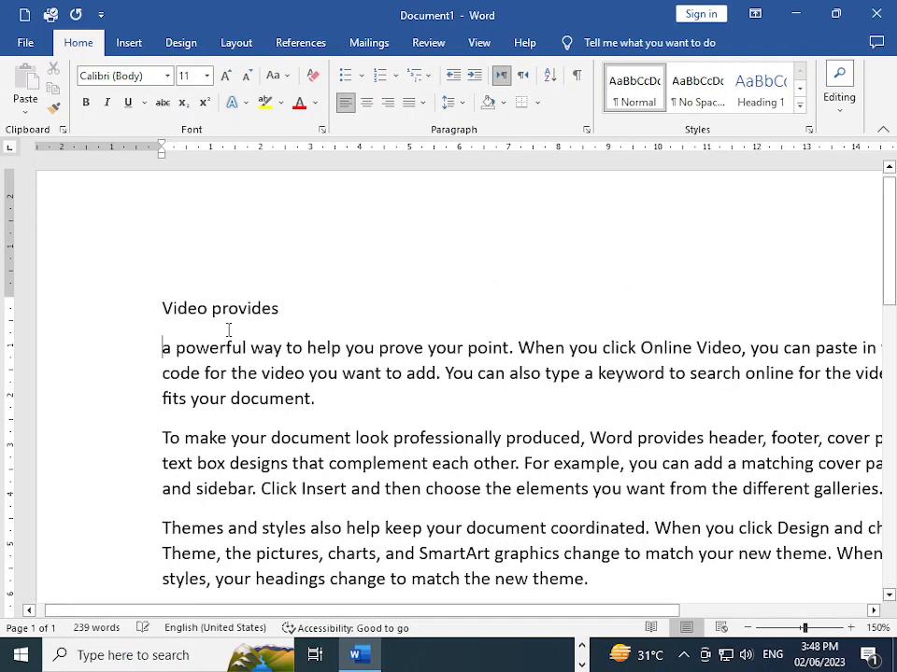
drag(283, 309, 142, 306)
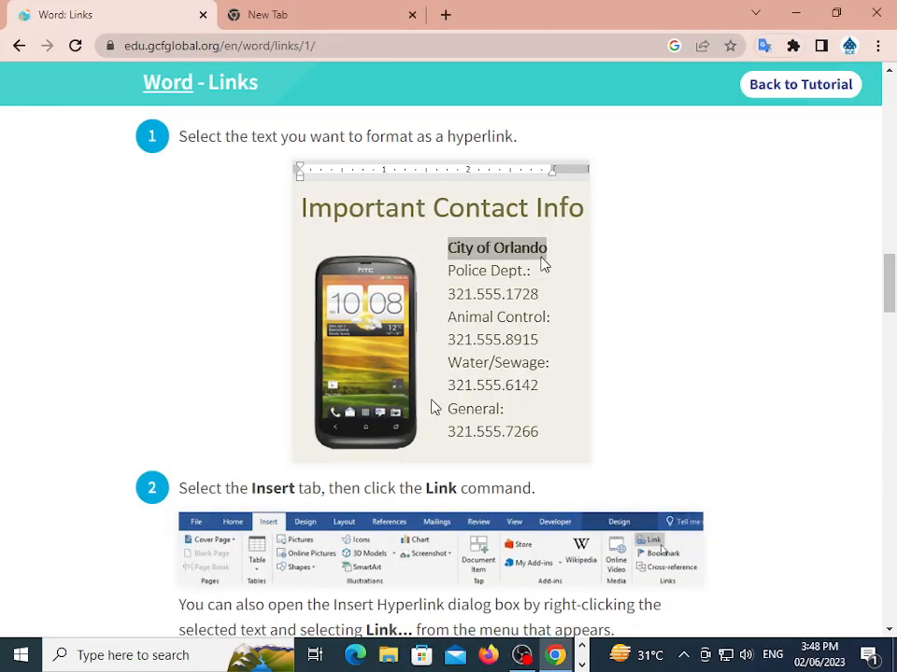
Read the lesson's steps 2 to 5 on the Link command and Insert Hyperlink dialog, and locate the Links commands in Word
scroll(264, 360, down, 3)
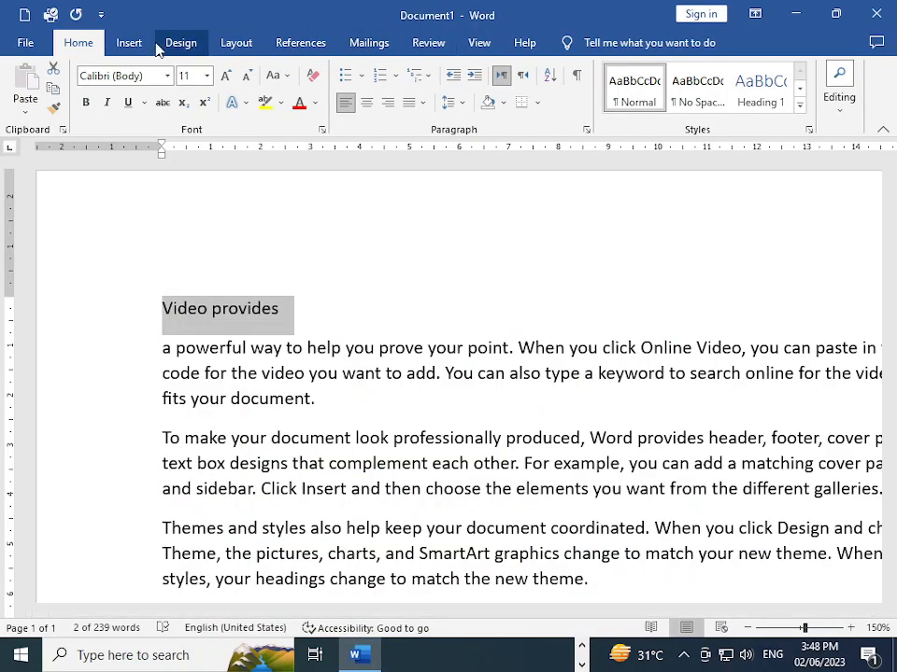
click(130, 44)
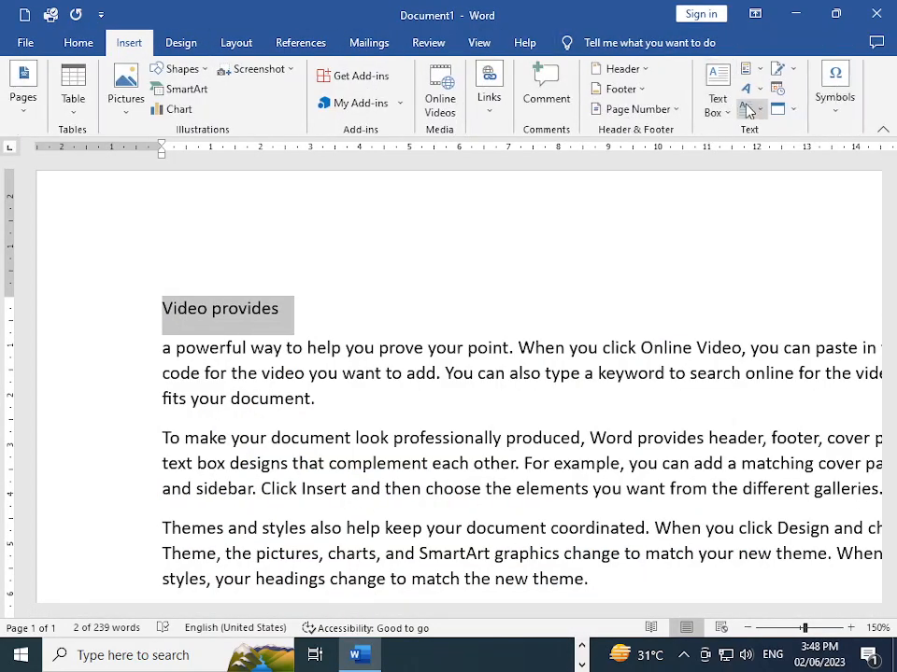
click(496, 120)
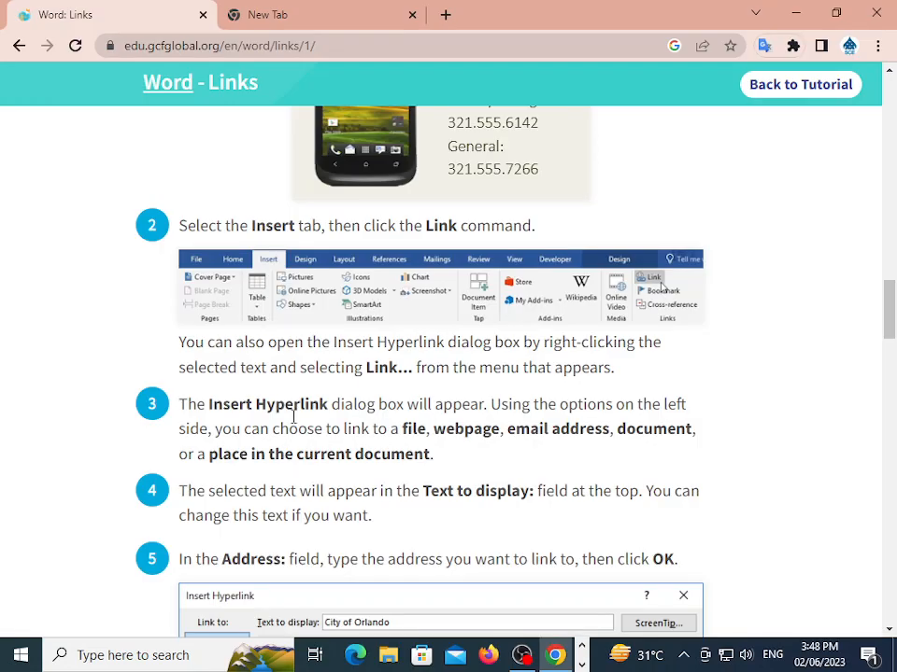
scroll(292, 416, down, 3)
scroll(292, 417, up, 2)
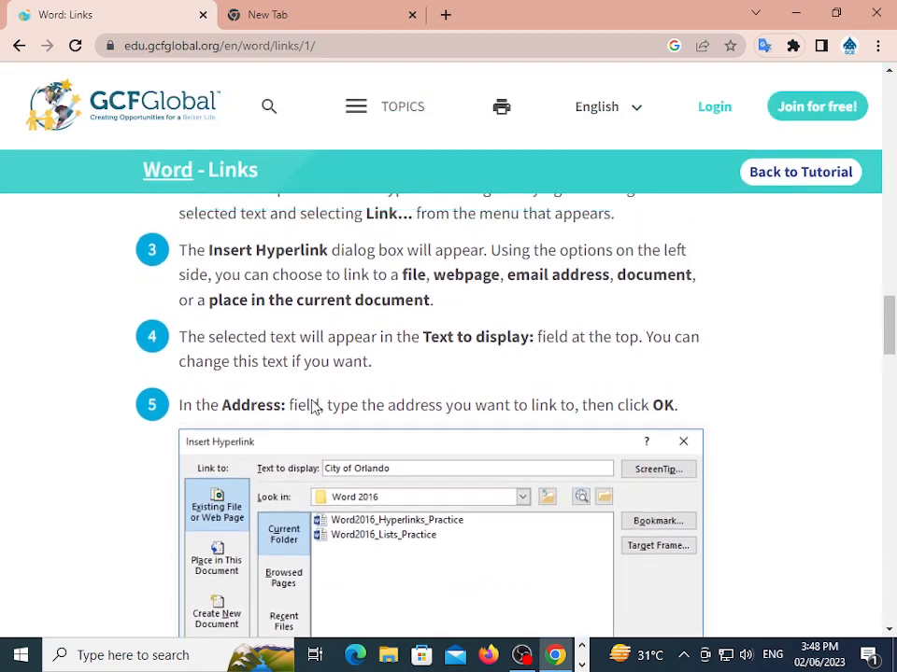
scroll(292, 342, up, 2)
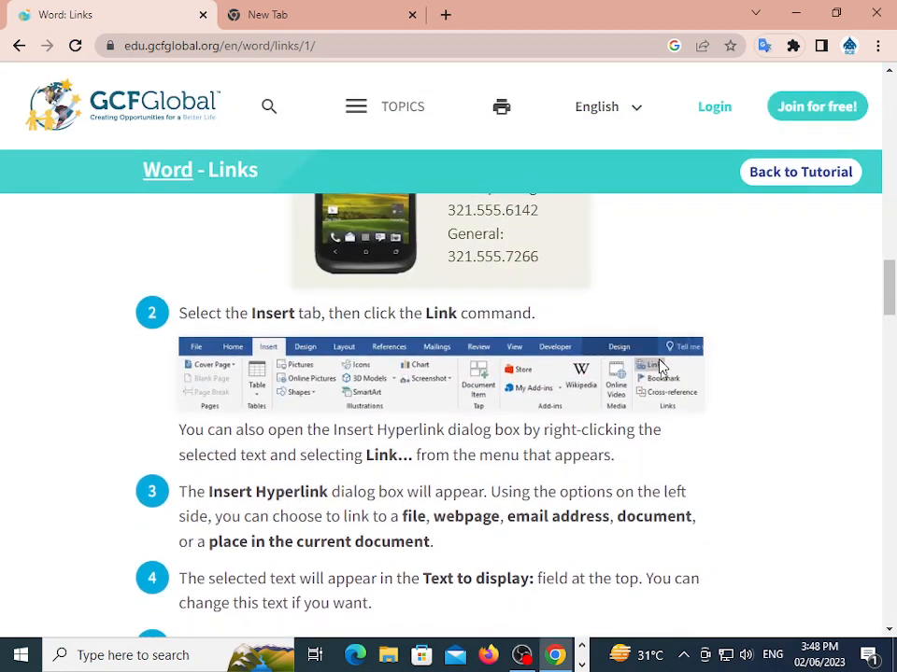
scroll(661, 367, down, 1)
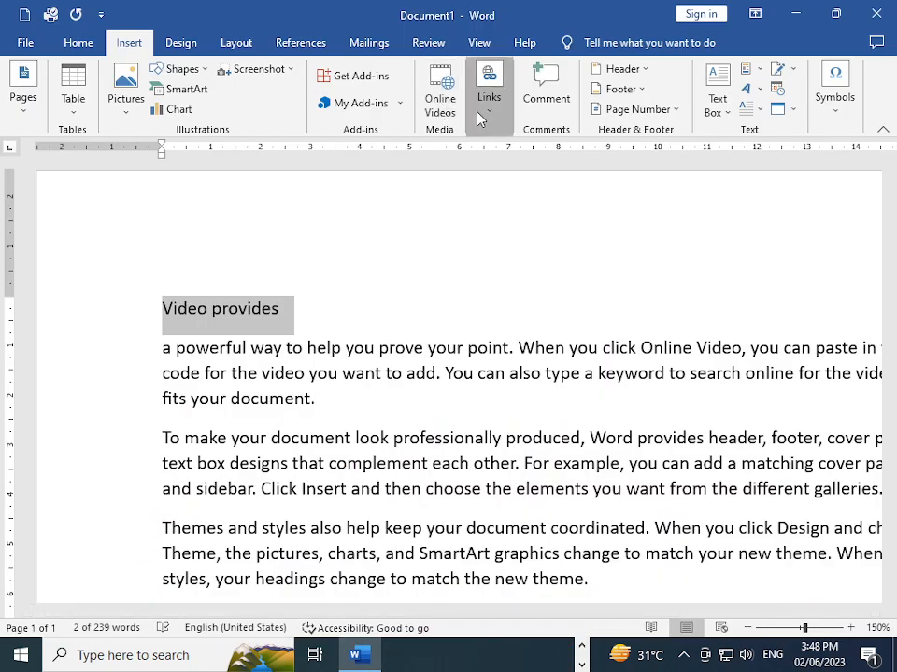
Start inserting a hyperlink on the selected "Video provides" line in Word and highlight its display text
click(484, 104)
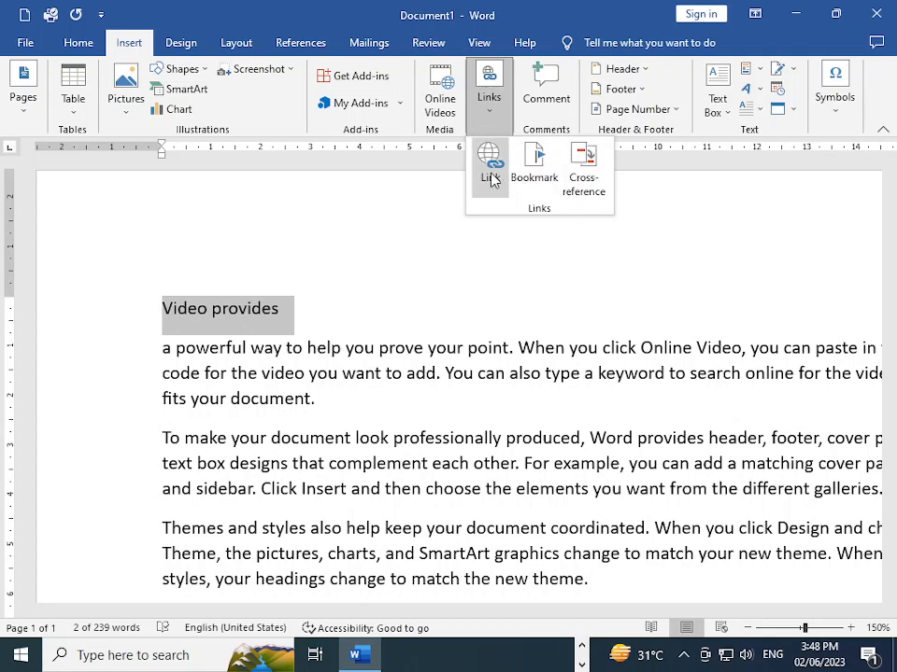
click(490, 177)
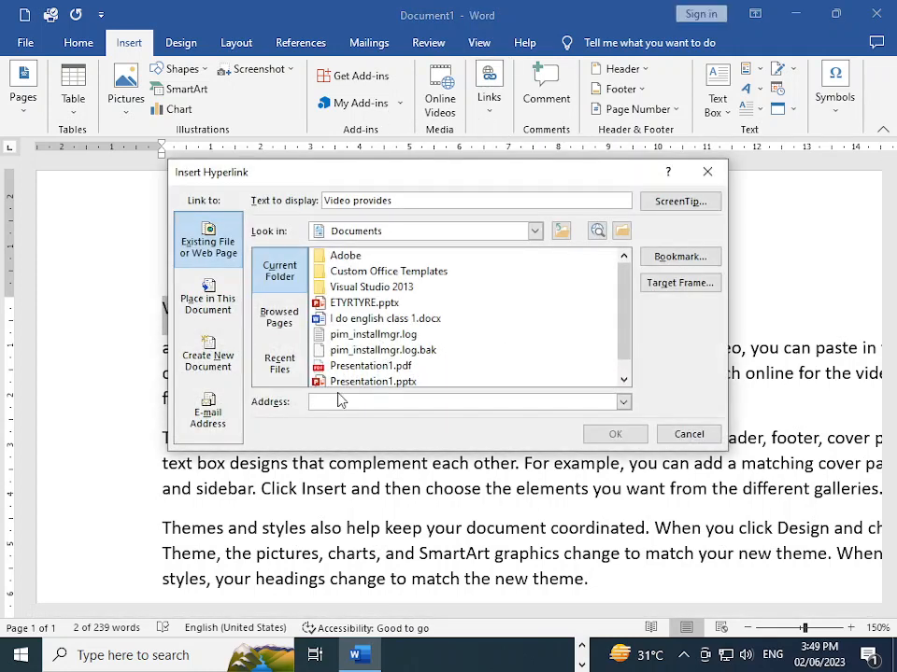
drag(406, 199, 320, 200)
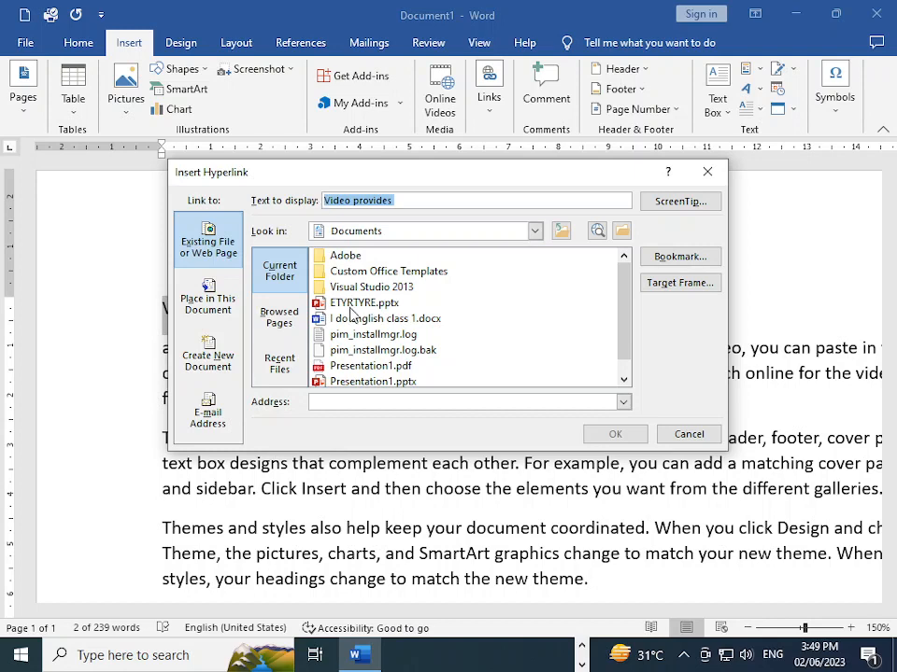
Switch to Chrome, load youtube.com, open the video "All sports items in one shop" and copy its full web address
key(alt+Tab)
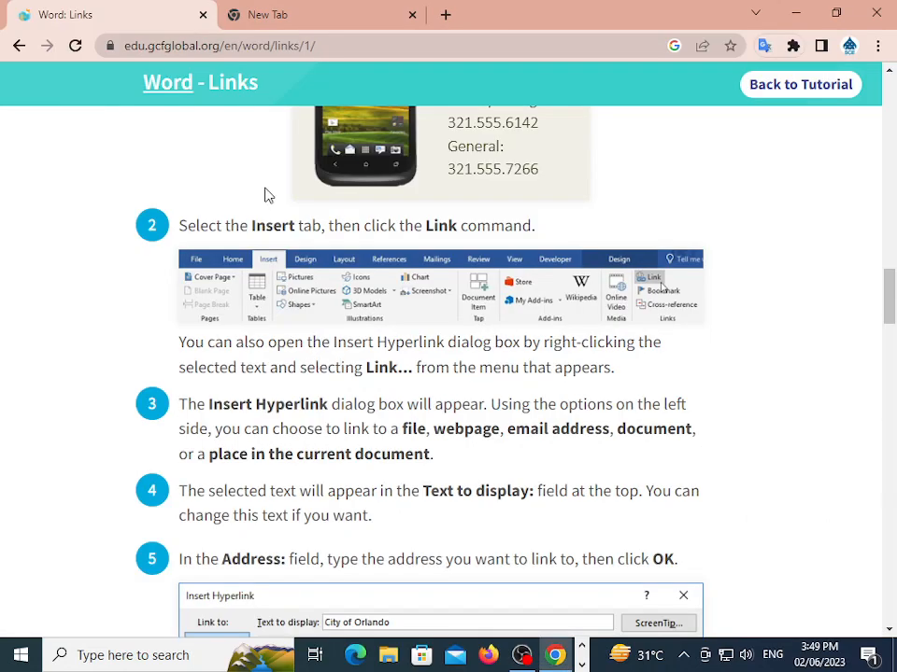
click(274, 9)
text(youtube.com)
key(Return)
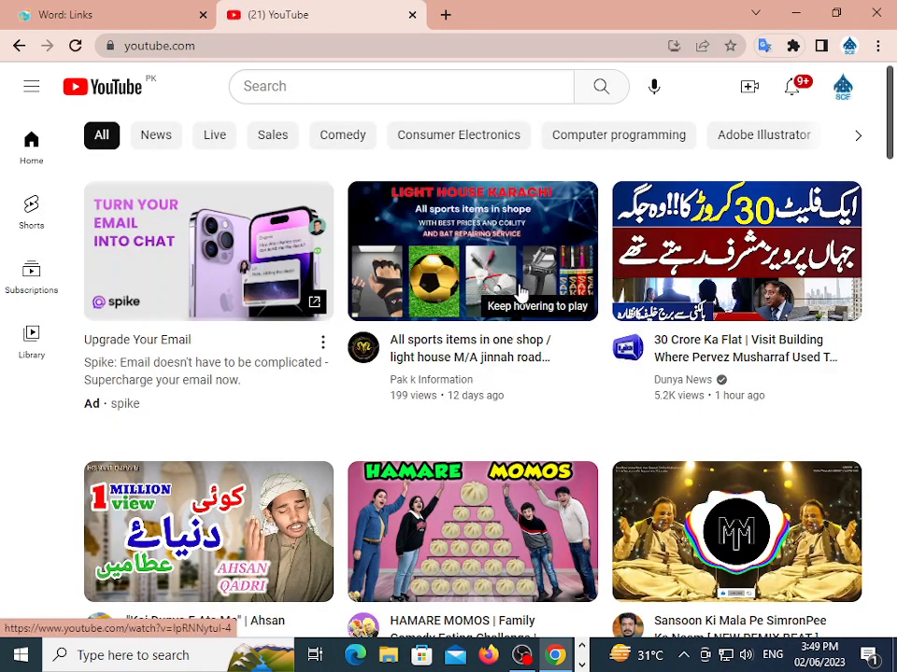
click(512, 292)
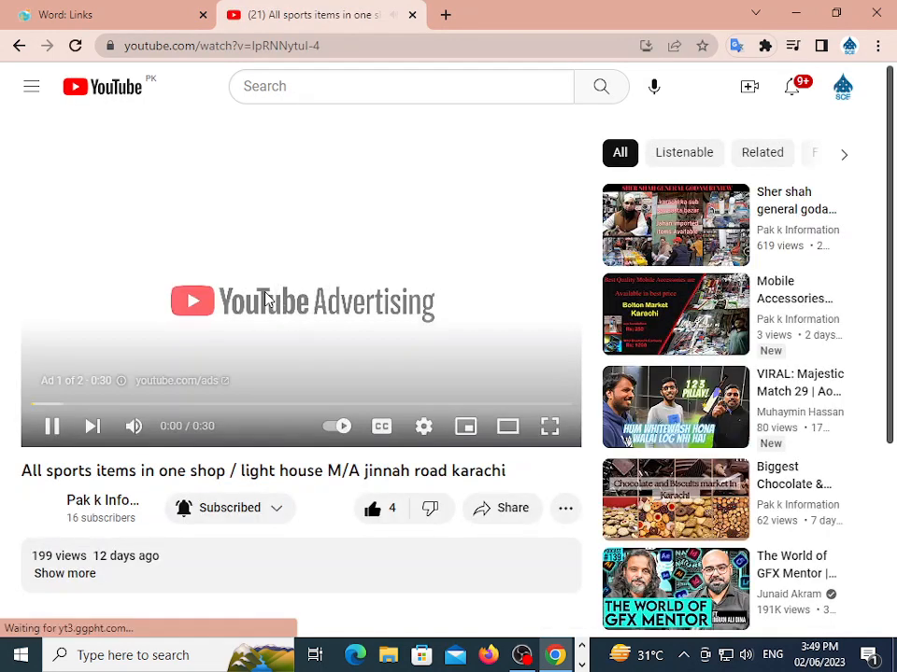
click(322, 47)
click(328, 47)
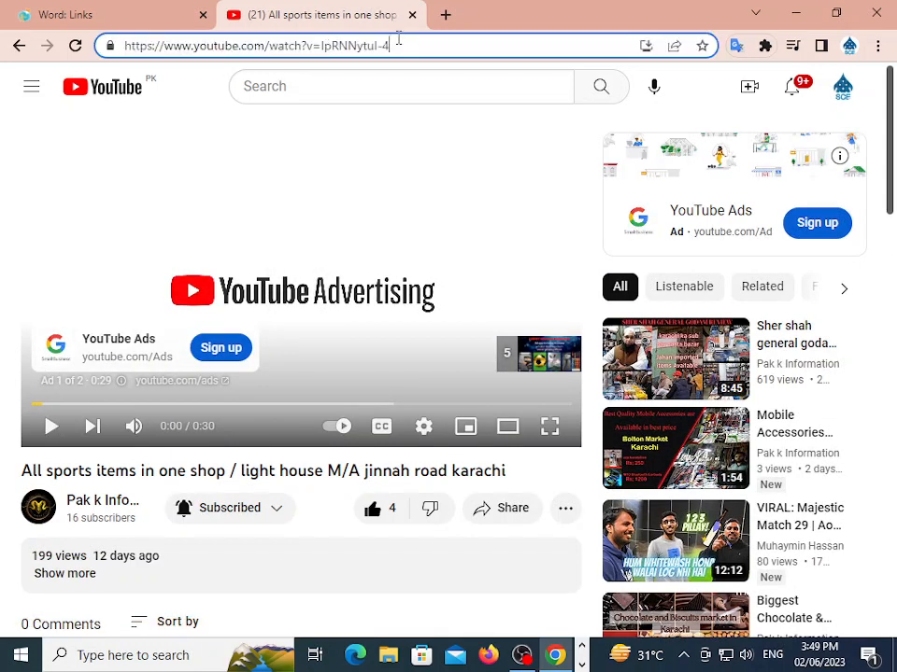
key(ctrl+a)
key(alt+Tab)
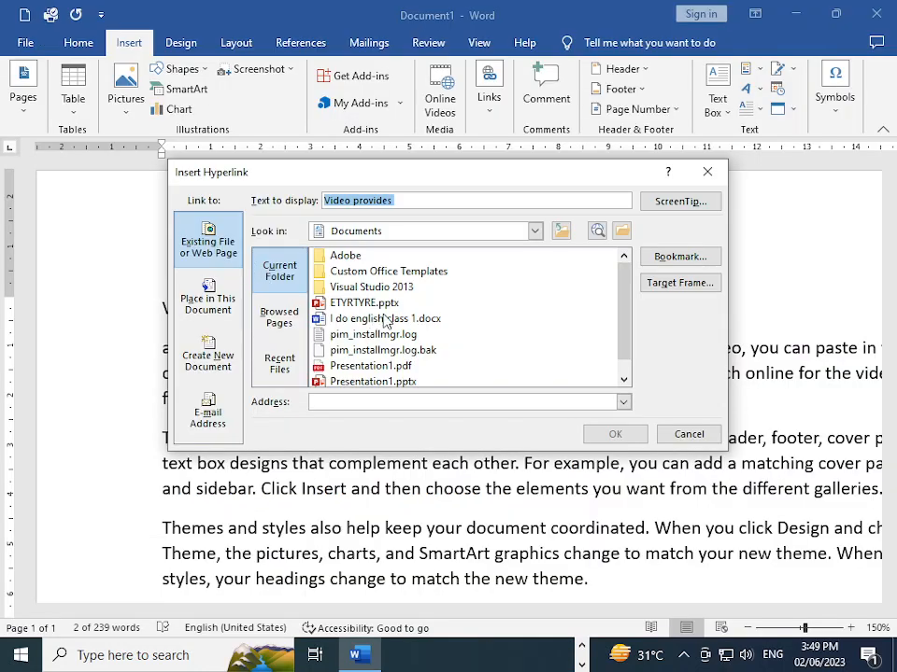
click(386, 404)
text(https://www.youtube.com/watch?v=IpRNNytul-4)
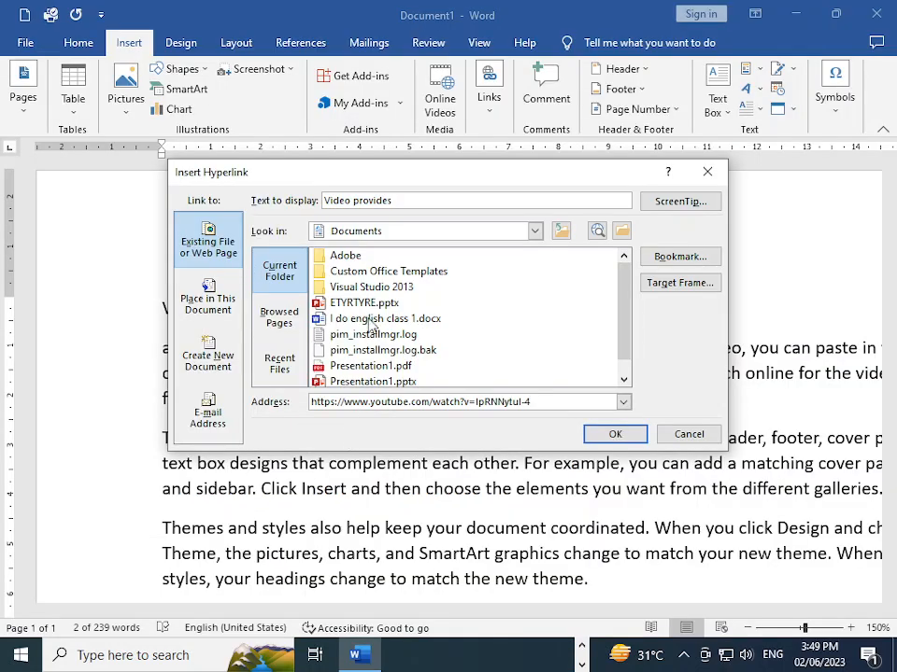
drag(403, 200, 321, 200)
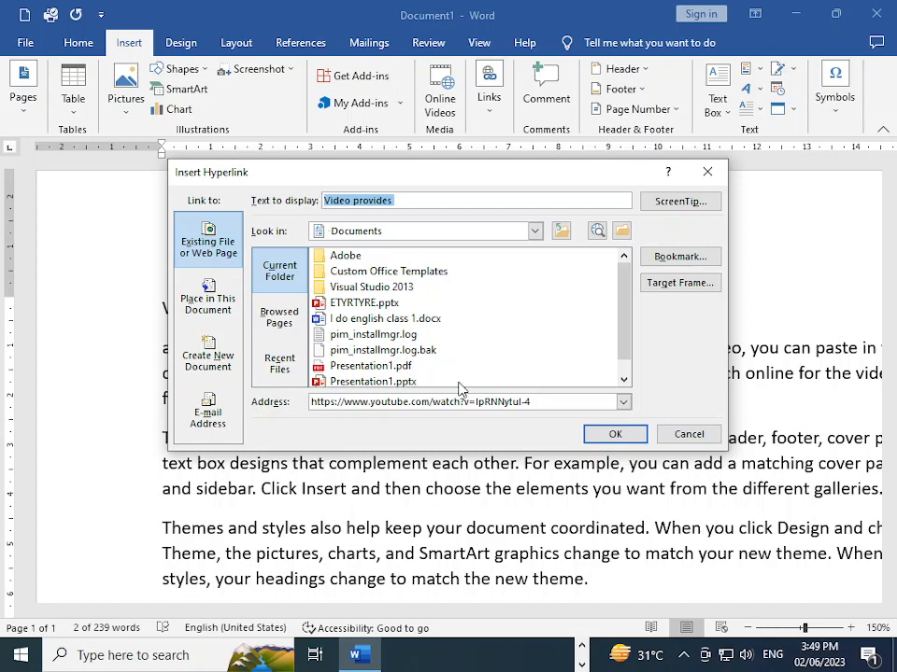
click(555, 401)
click(614, 434)
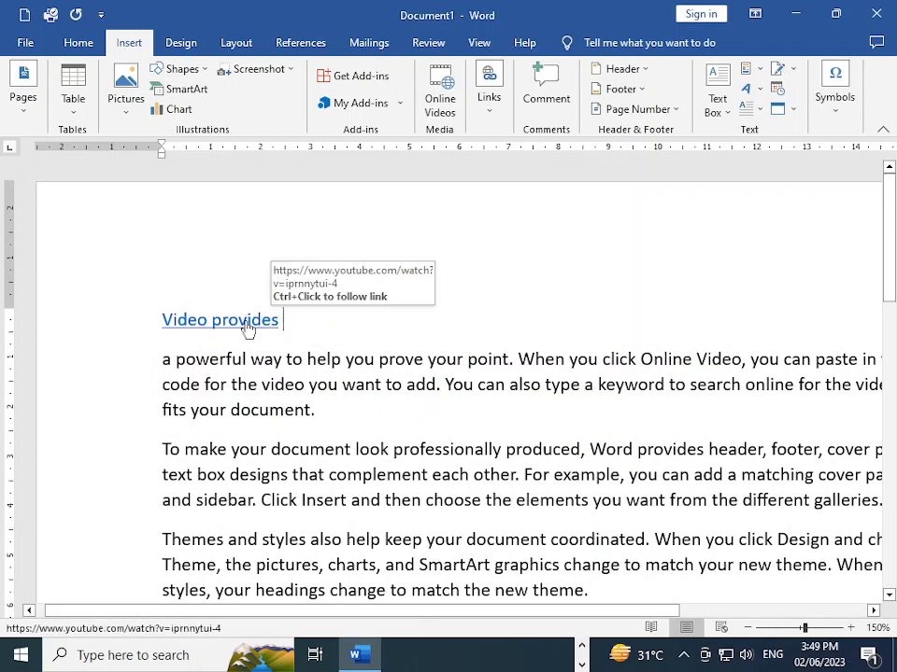
Test the "Video provides" hyperlink by following it to the YouTube video, and close both YouTube tabs
ctrl+click(248, 327)
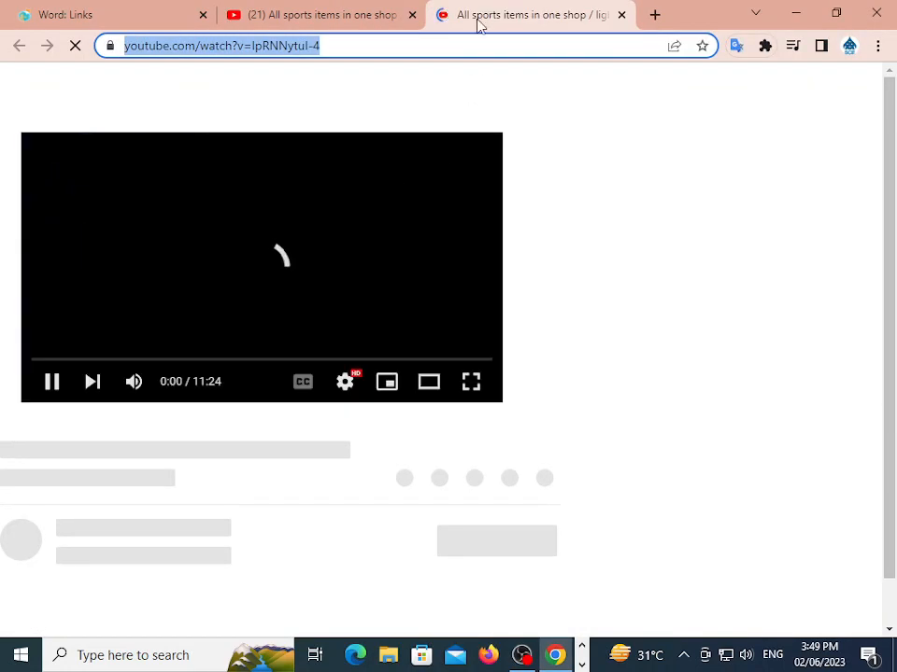
click(411, 15)
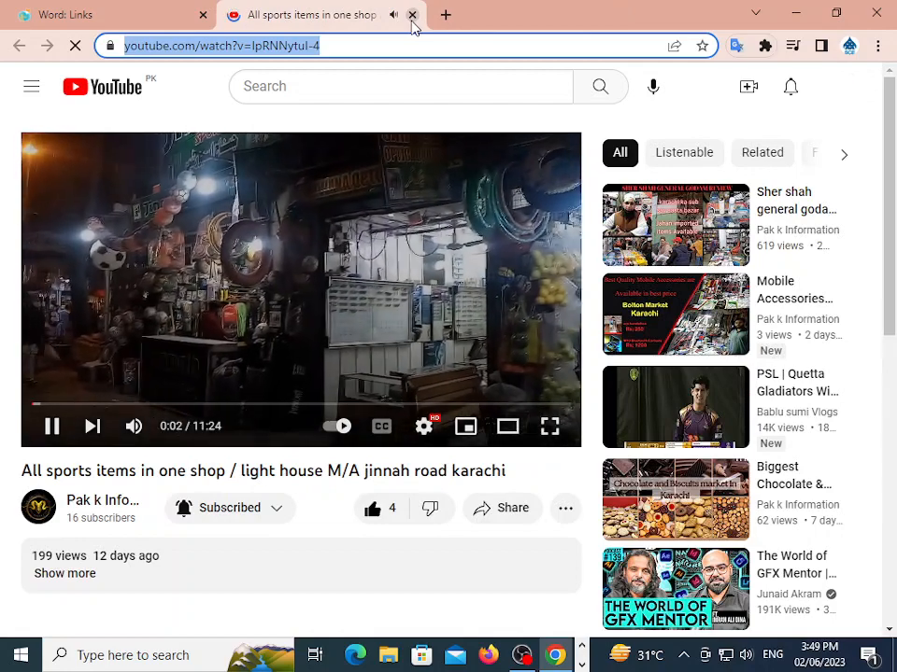
click(412, 14)
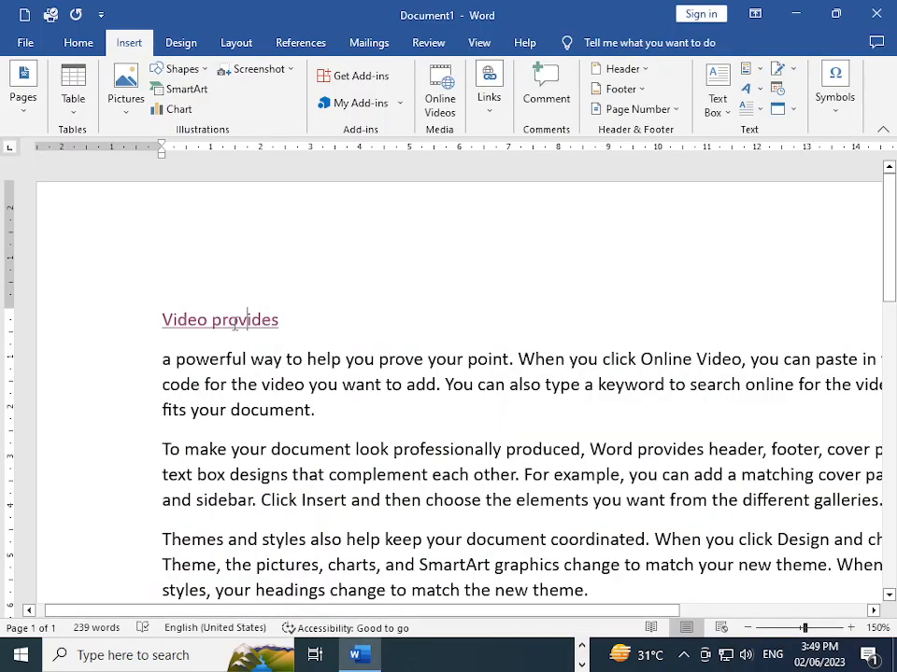
Edit the "Video provides" hyperlink so that its display text reads "Youtube Video", keeping the same web address
drag(279, 320, 158, 317)
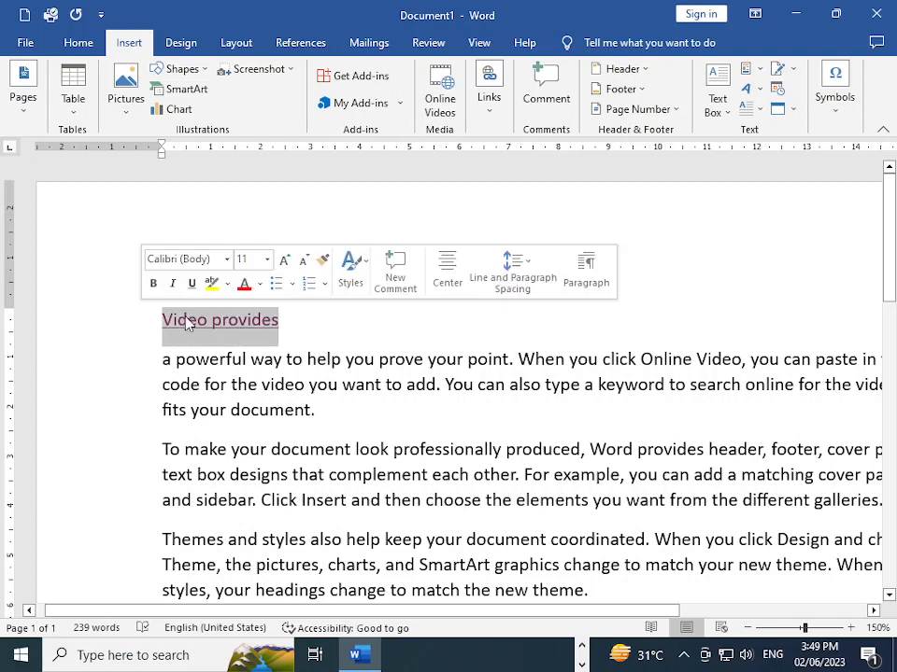
right_click(187, 318)
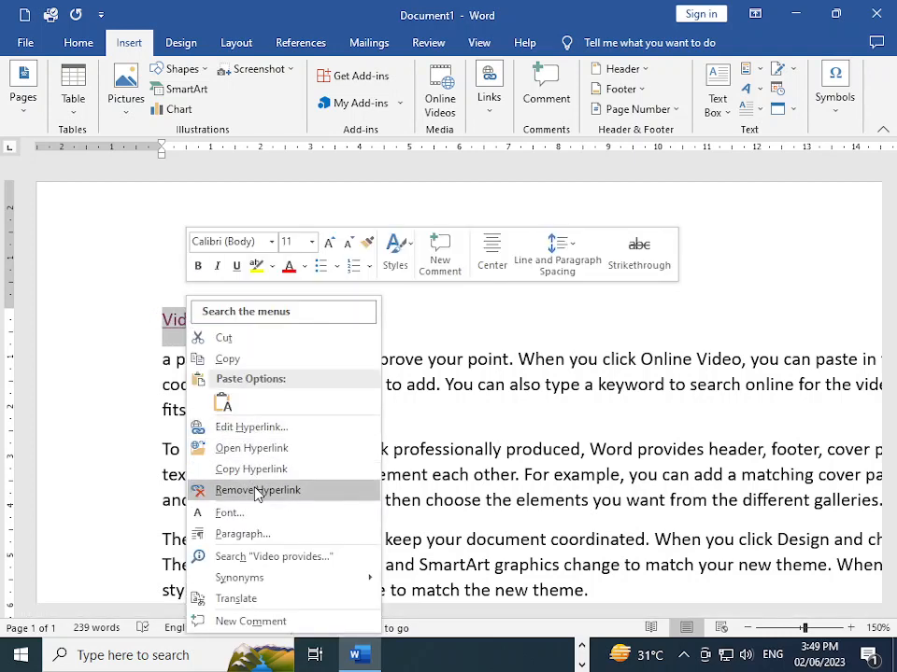
click(252, 429)
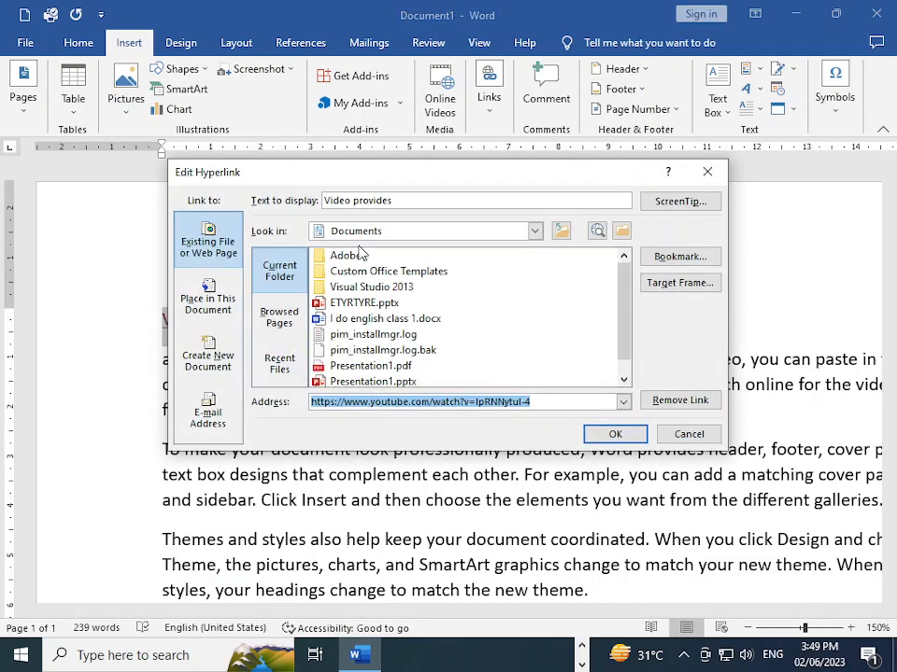
drag(415, 200, 261, 201)
key(BackSpace)
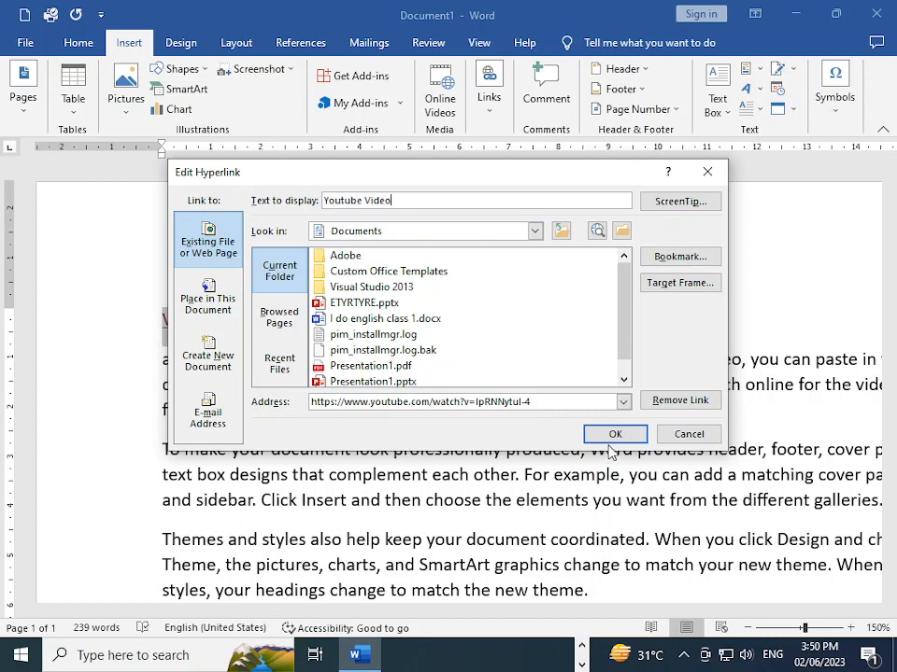
key(Return)
Copy the web address from the "Youtube Video" hyperlink's settings and close them without changing the link
drag(228, 319, 144, 312)
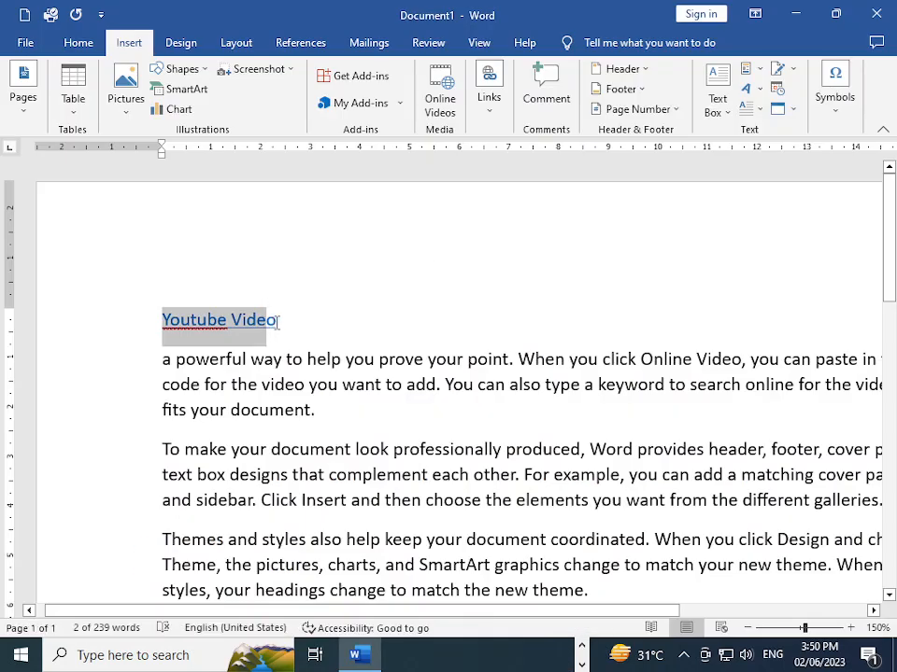
drag(274, 321, 110, 296)
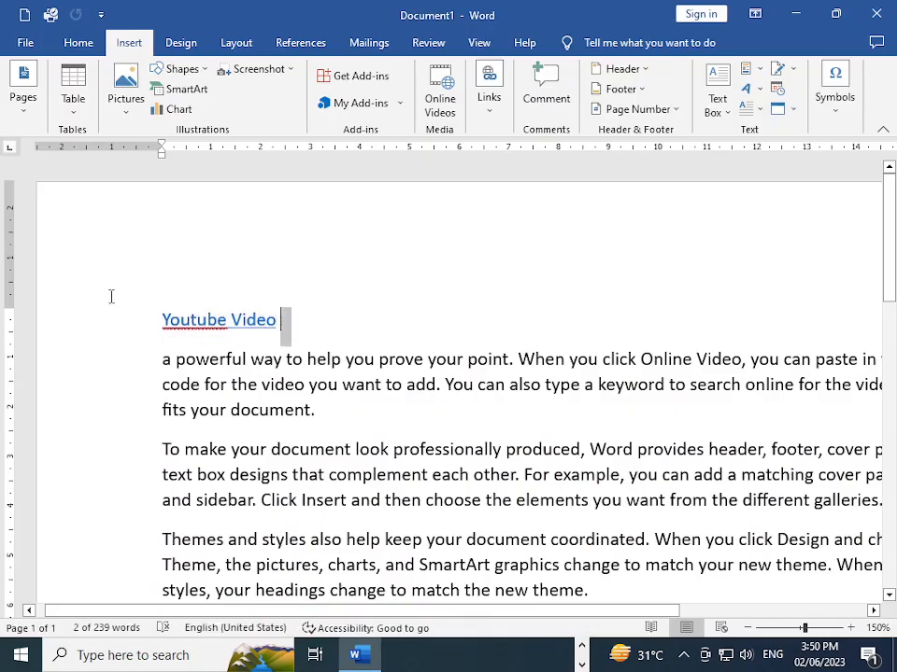
right_click(213, 318)
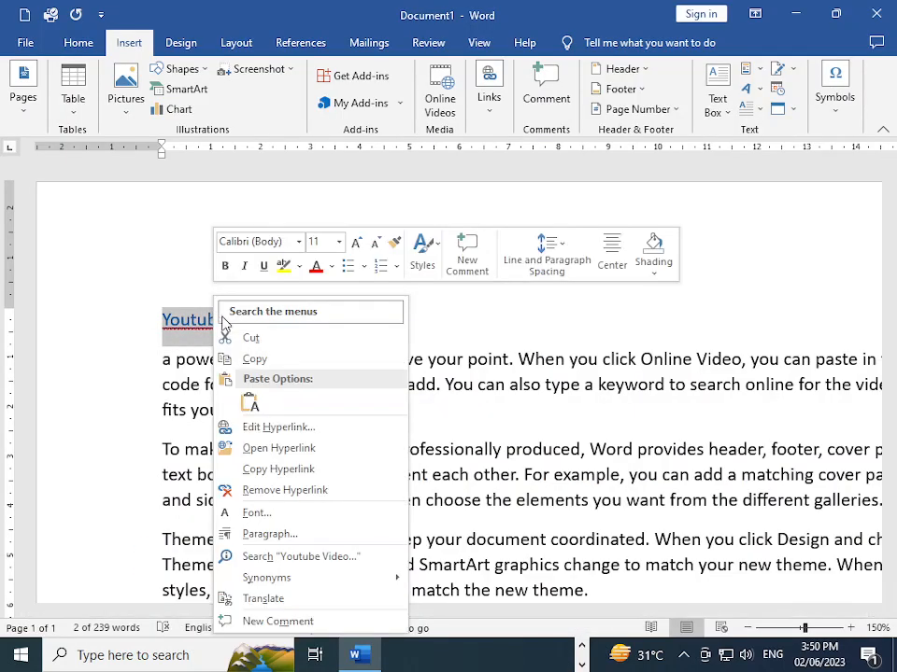
click(246, 425)
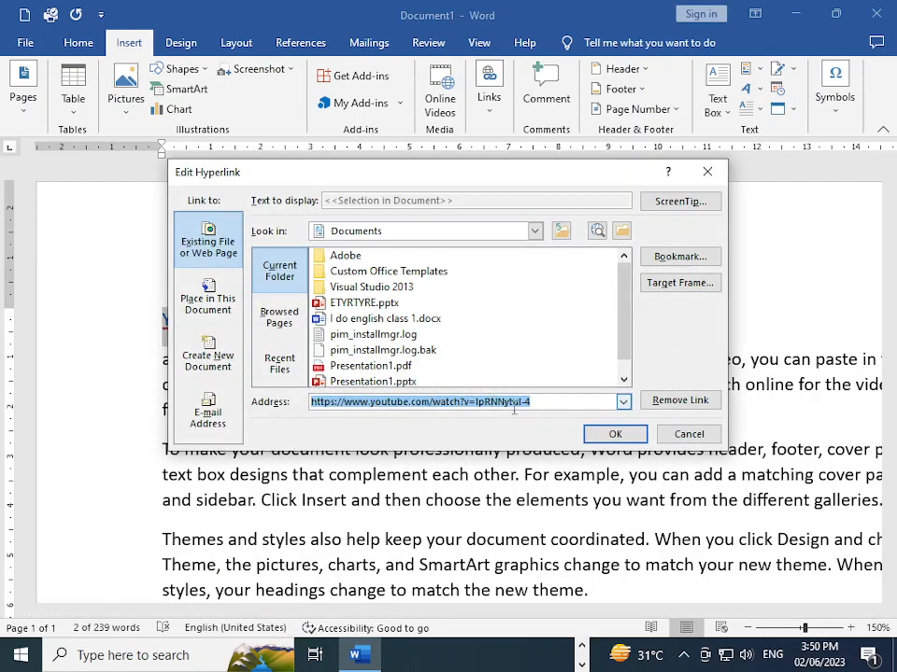
click(543, 405)
drag(544, 406, 312, 404)
key(ctrl+c)
click(411, 231)
click(397, 231)
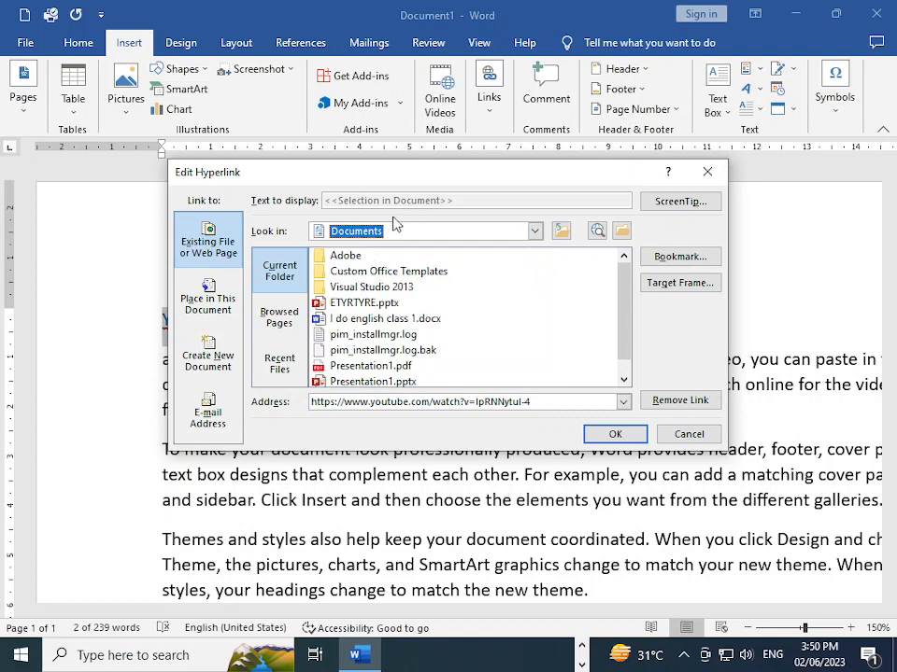
click(707, 171)
key(Right)
right_click(200, 320)
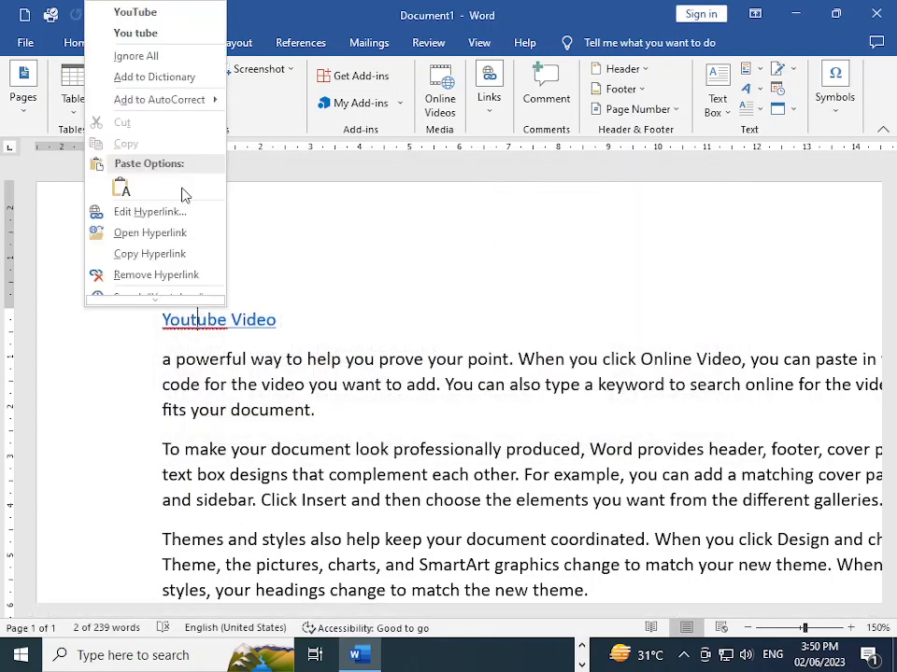
click(134, 212)
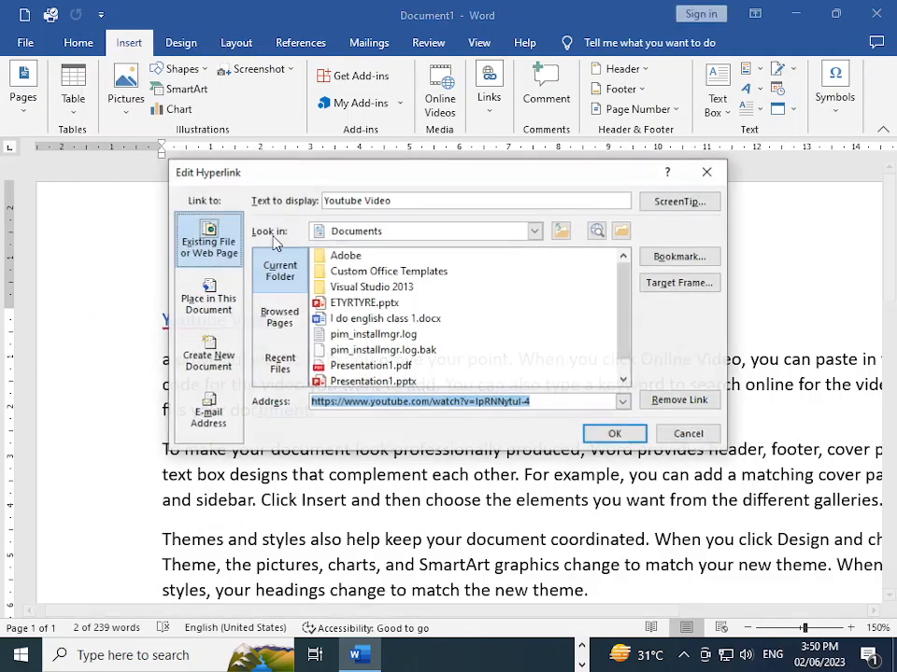
click(417, 202)
drag(426, 200, 317, 210)
key(ctrl+v)
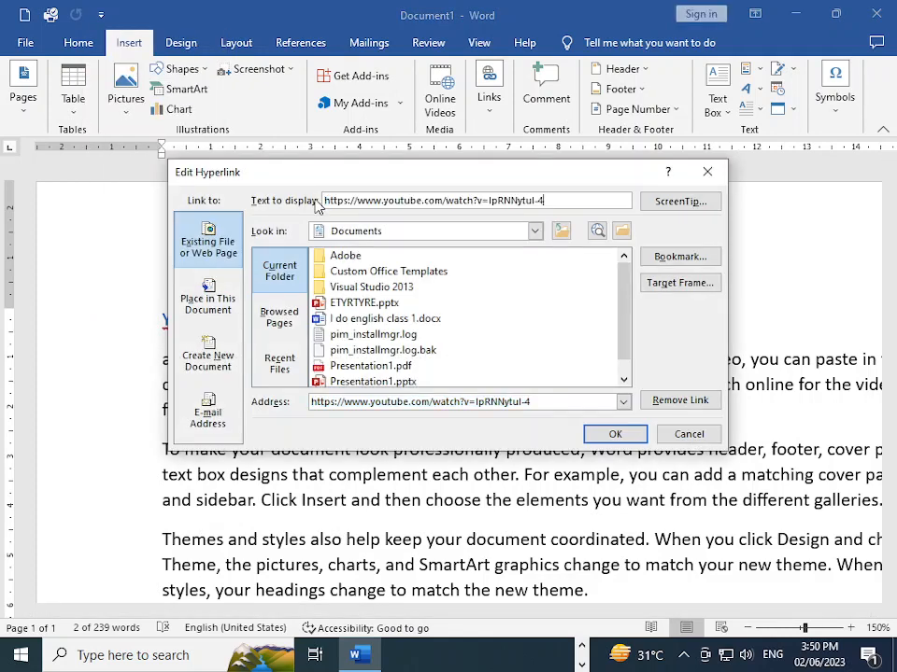
click(614, 434)
click(383, 247)
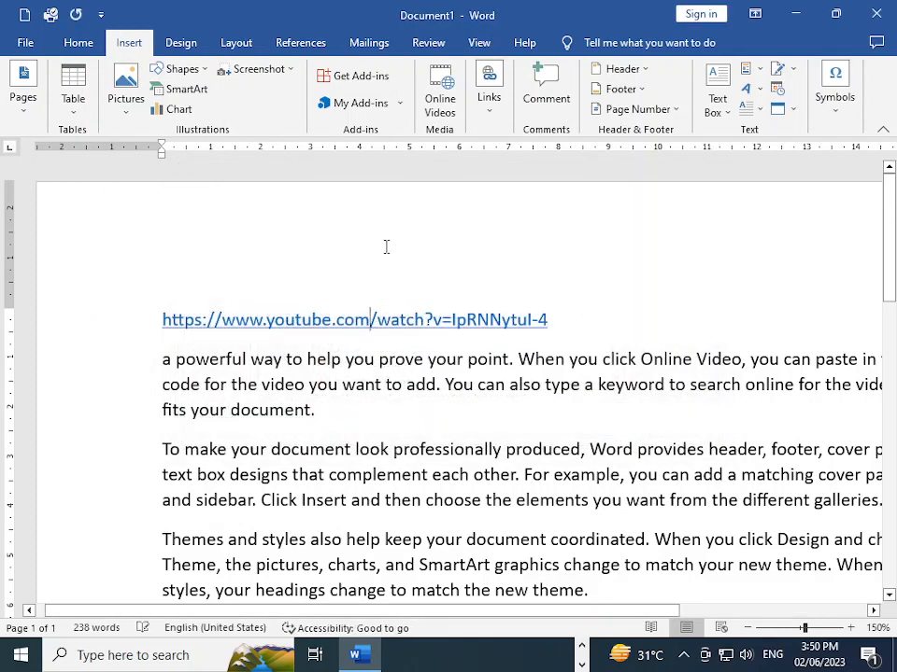
triple_click(448, 327)
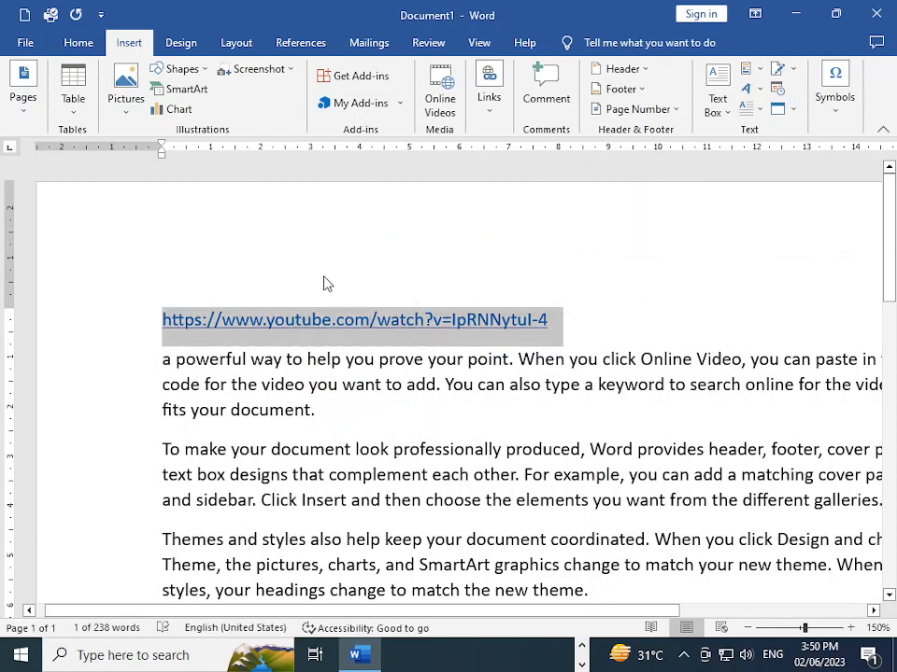
click(322, 320)
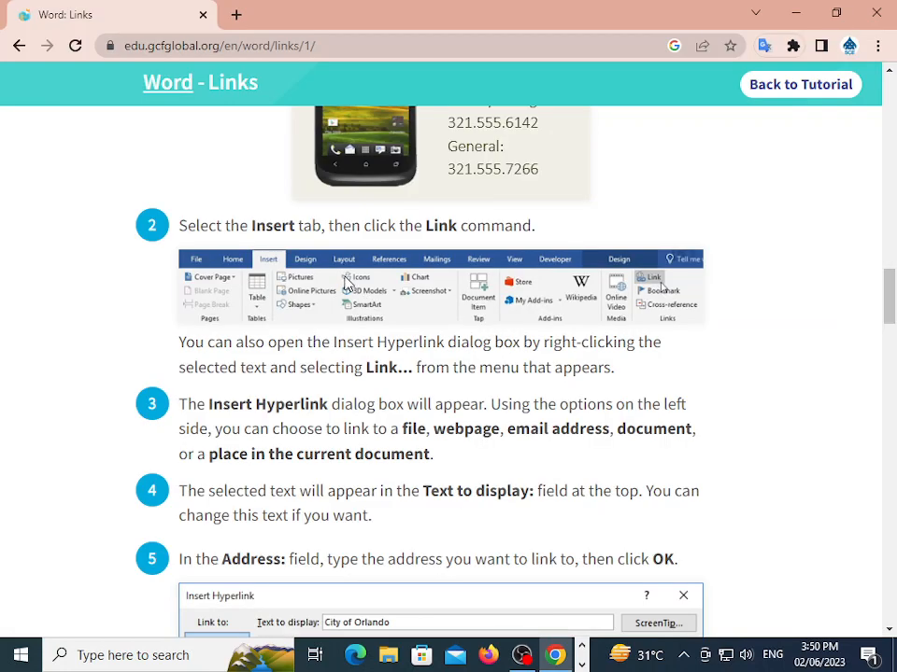
In Chrome, review the Links lesson's steps 3 to 6 on inserting and formatting a hyperlink
scroll(305, 326, down, 3)
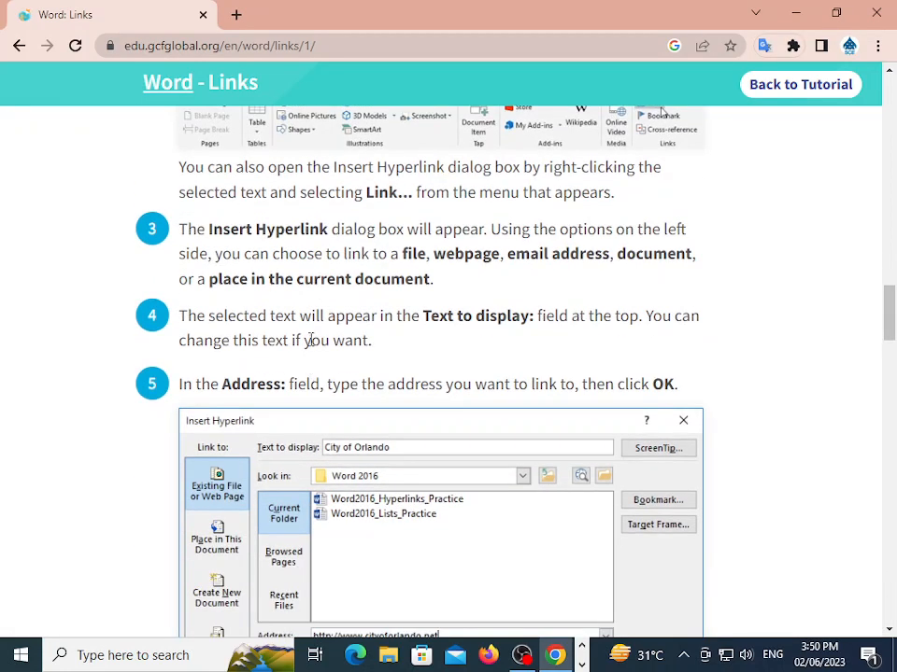
scroll(311, 340, down, 5)
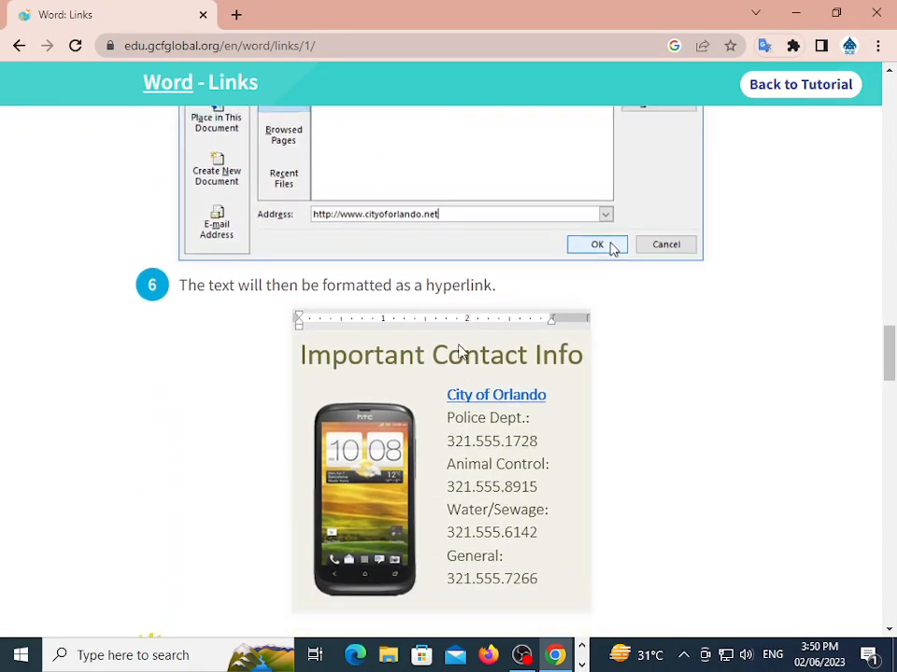
scroll(457, 345, down, 6)
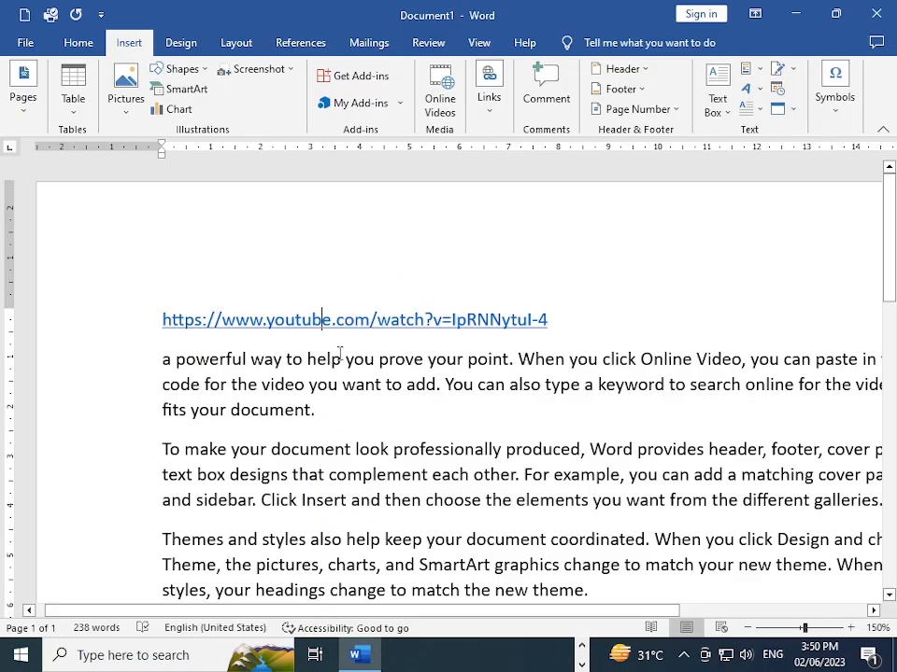
Back in Word, undo the two display text changes and remove the hyperlink from "Video provides"
key(ctrl+z)
key(ctrl+z)
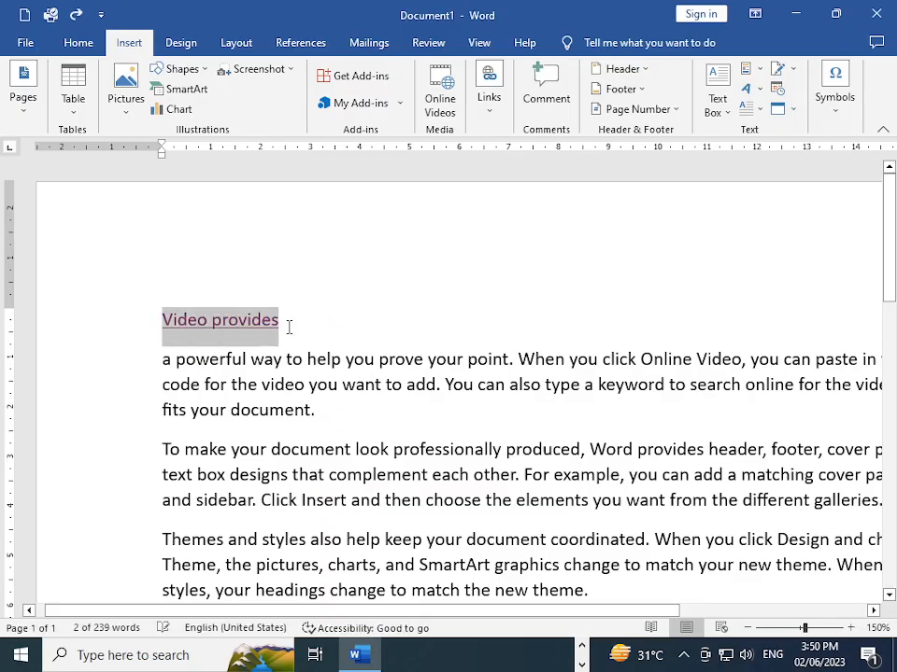
click(289, 326)
right_click(240, 318)
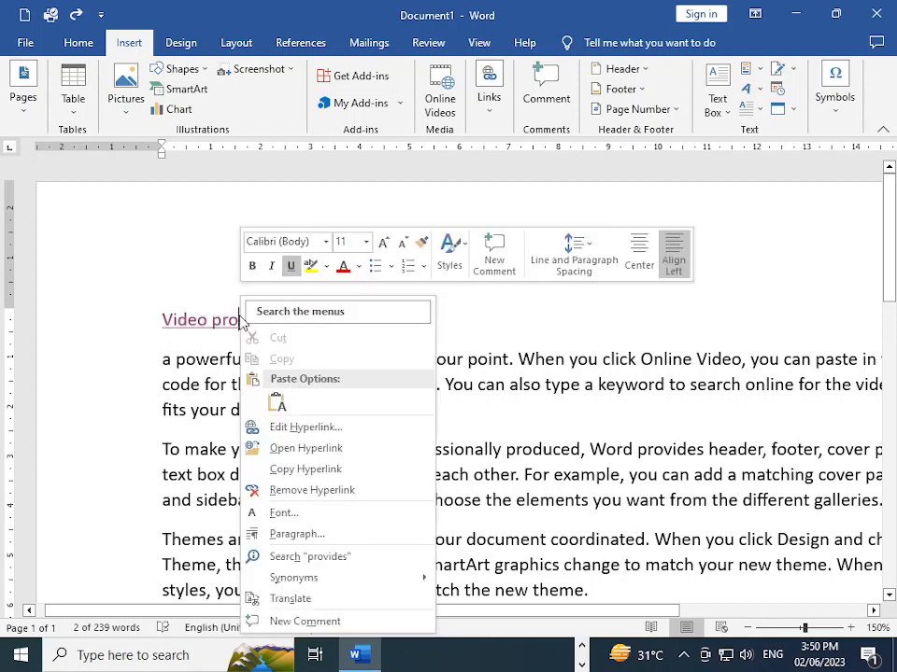
click(317, 492)
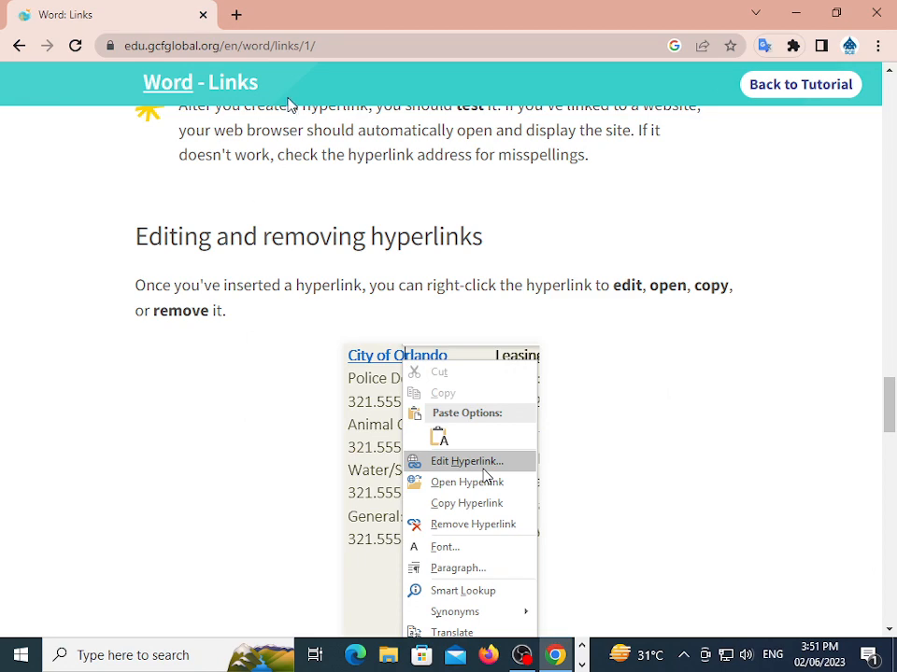
In Chrome, read the lesson's section on editing and removing hyperlinks, the Challenge tasks and the example result page
scroll(290, 105, down, 10)
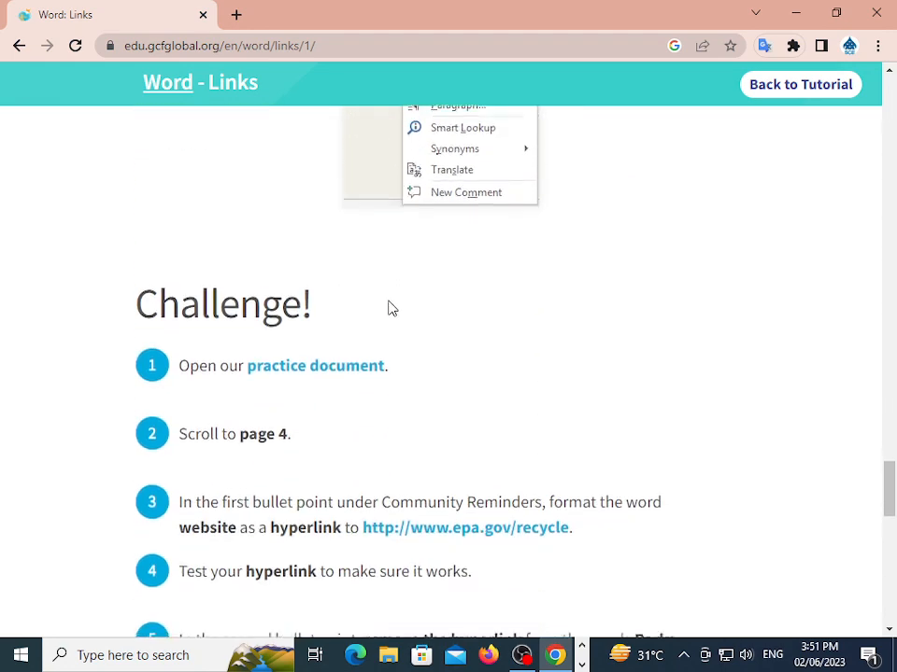
scroll(393, 308, down, 7)
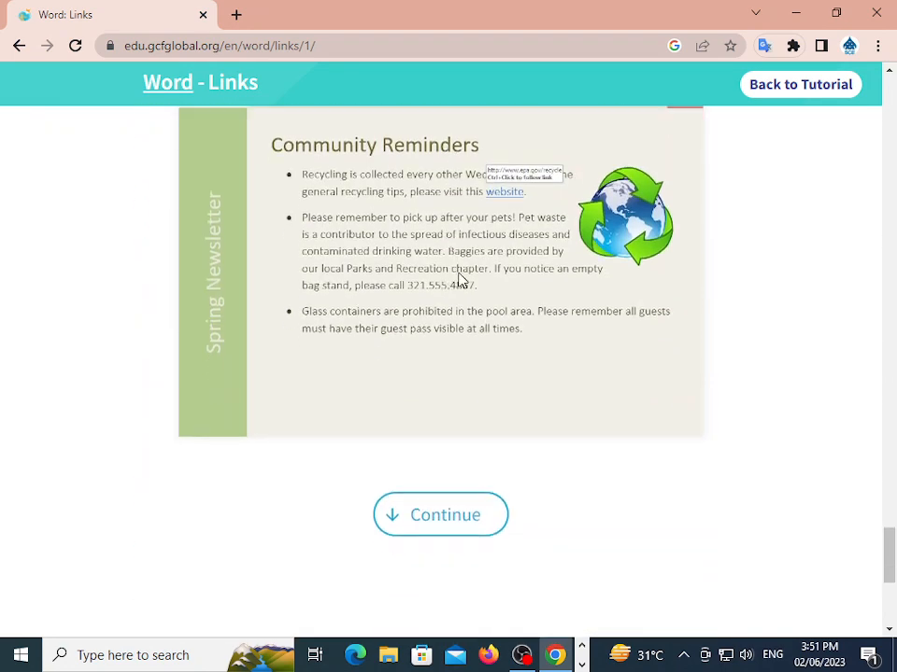
scroll(456, 275, up, 7)
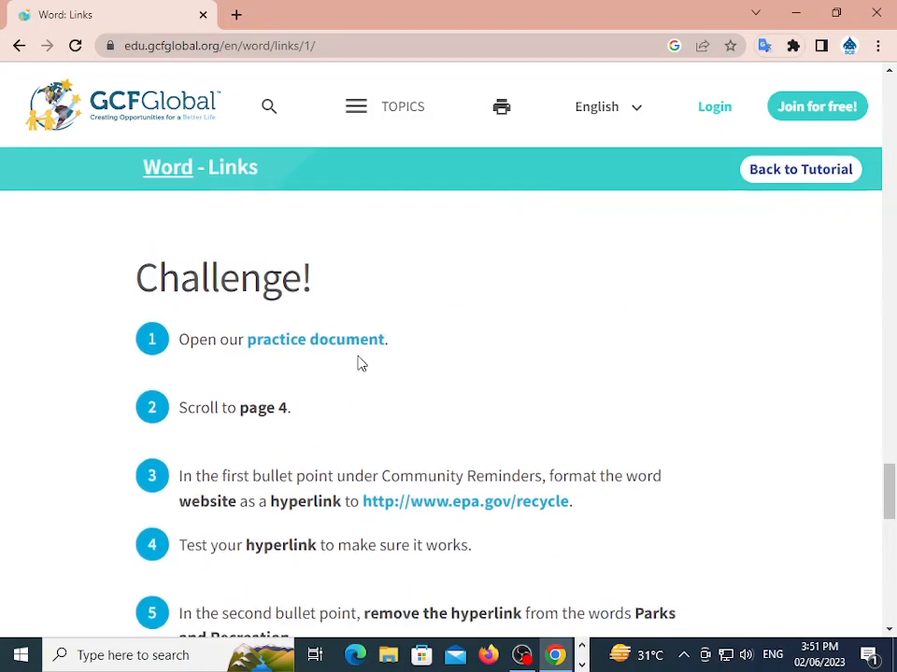
scroll(566, 448, down, 3)
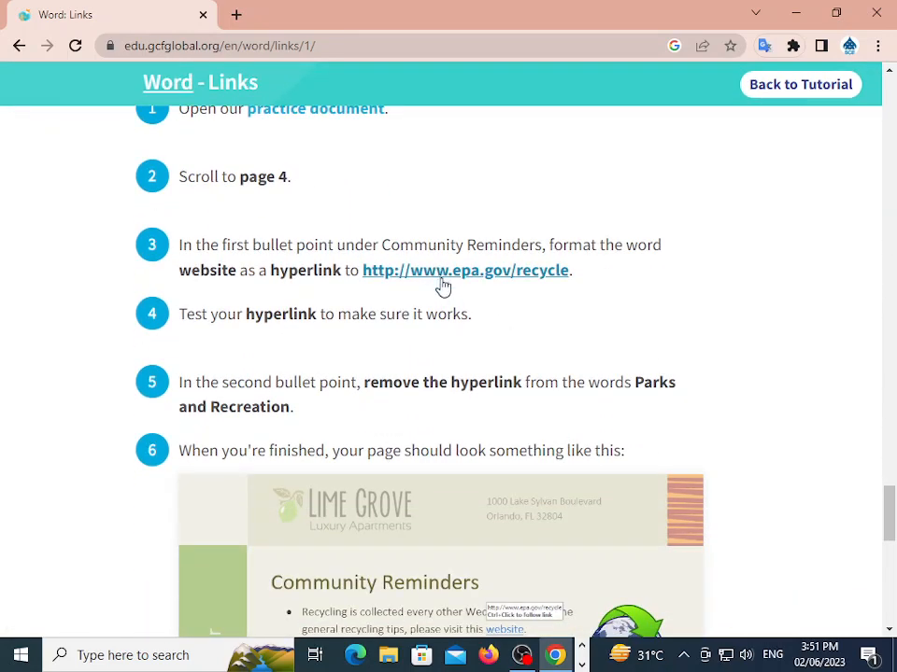
scroll(490, 449, down, 4)
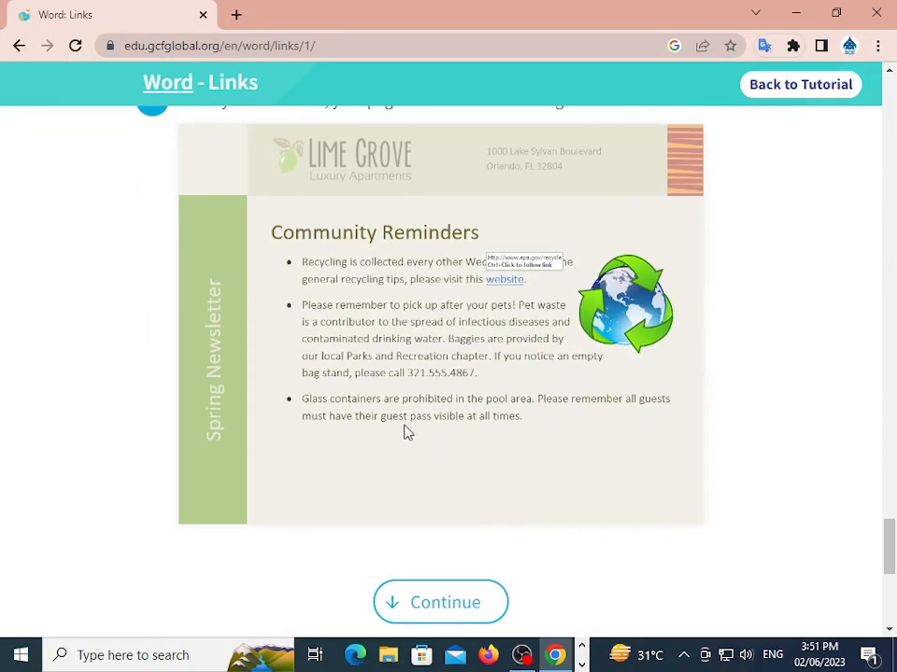
scroll(511, 289, up, 5)
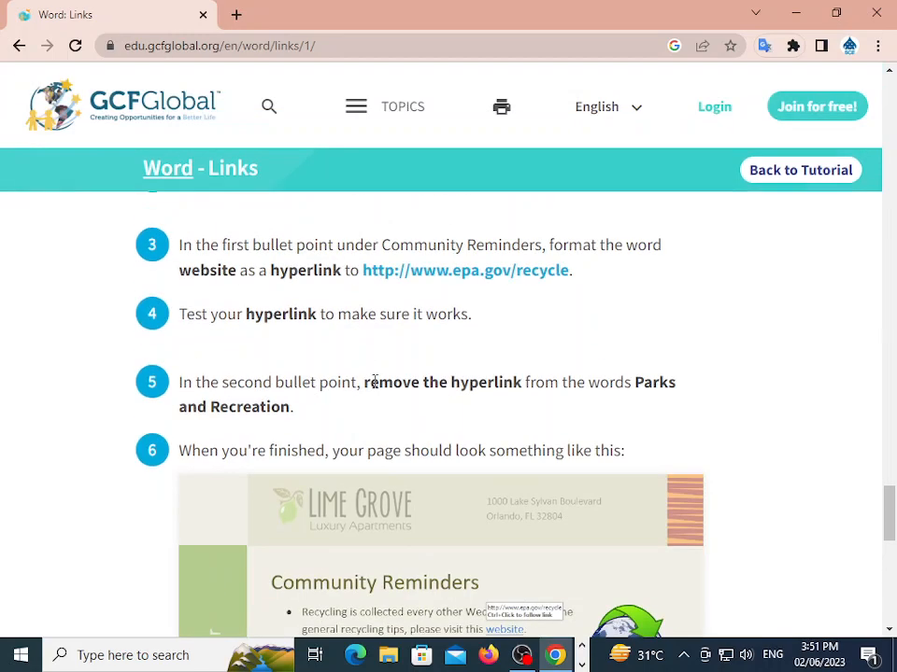
click(505, 450)
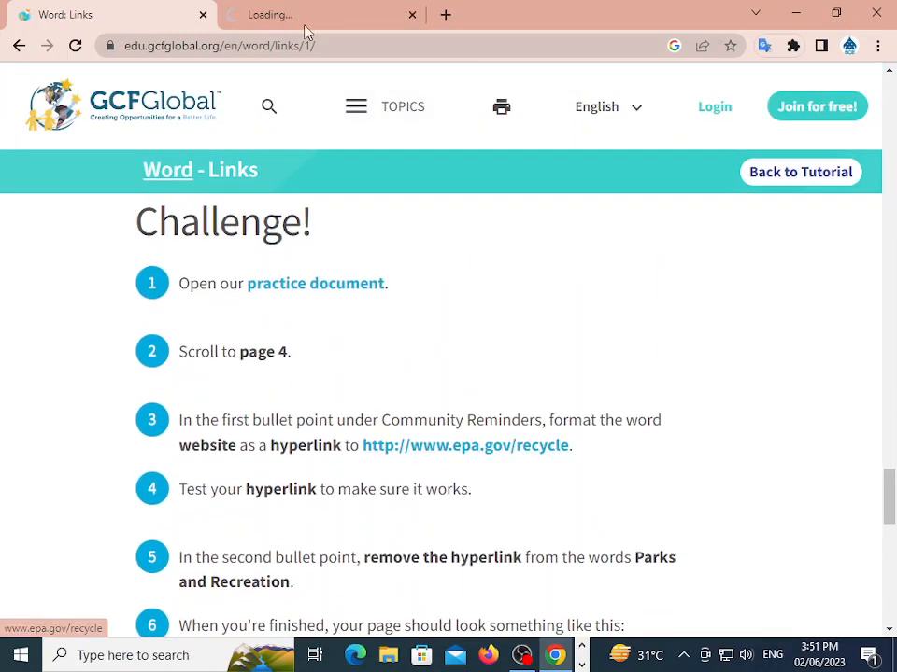
click(295, 10)
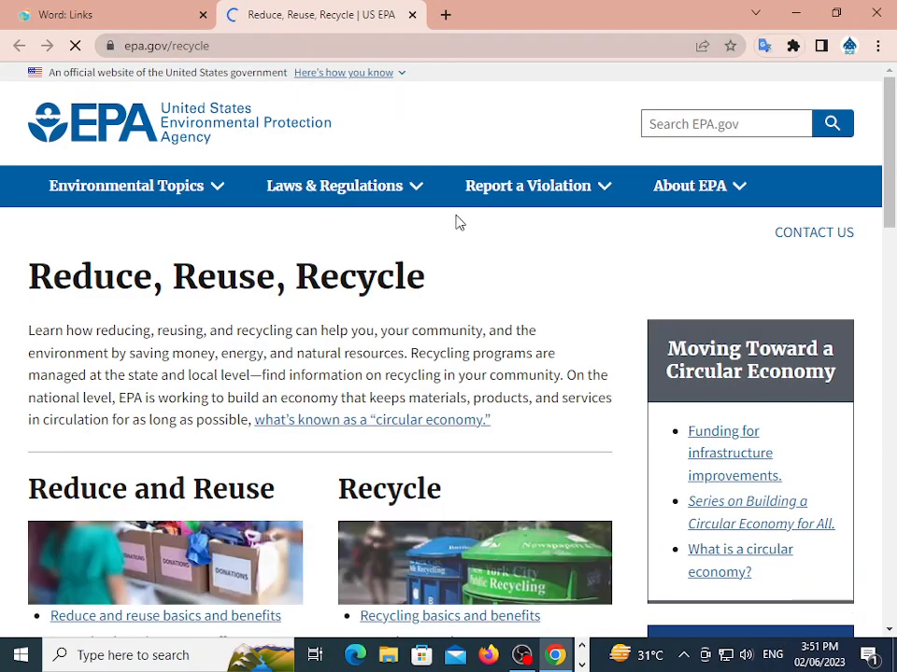
click(412, 15)
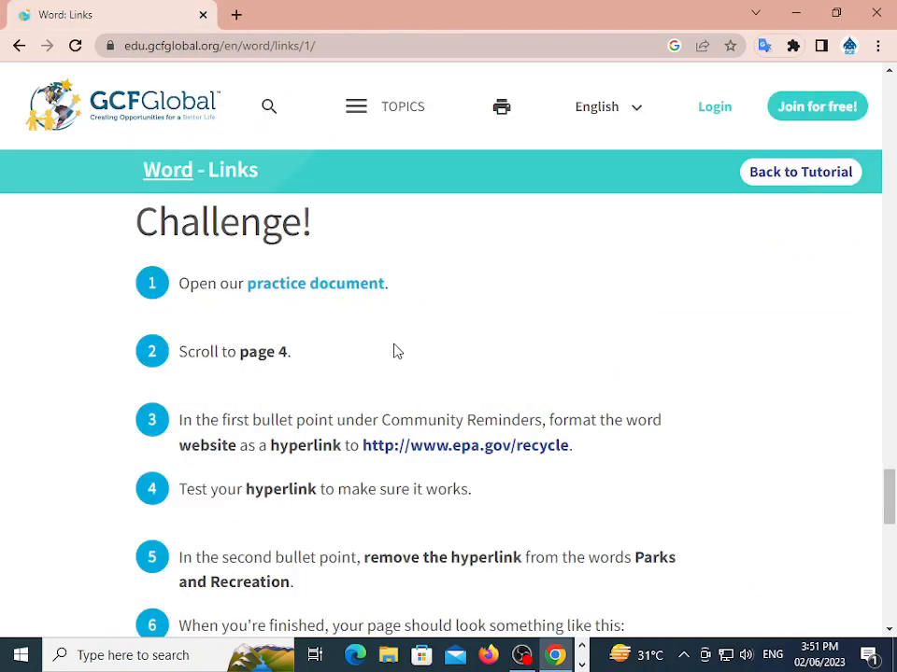
Return to the GCFGlobal Word tutorial's lesson list and review its Layout and Printing and Working with Text sections
scroll(317, 327, down, 3)
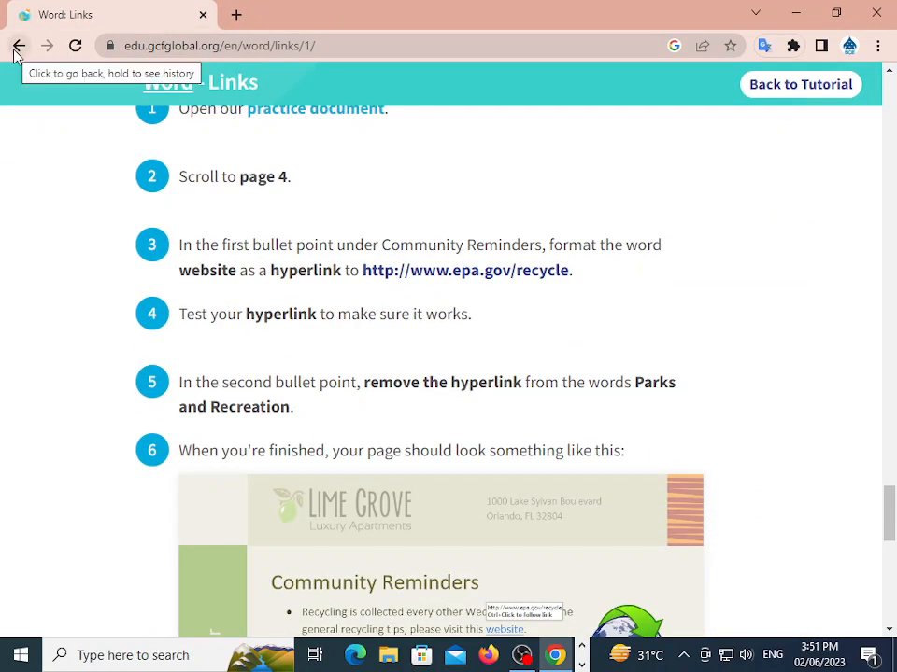
click(19, 46)
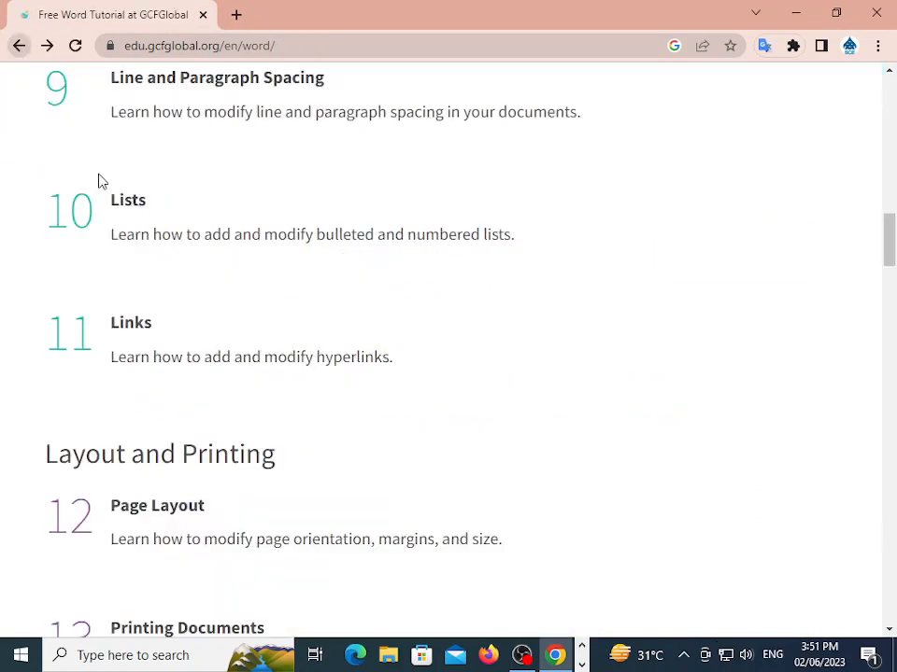
scroll(252, 347, down, 2)
scroll(168, 372, down, 1)
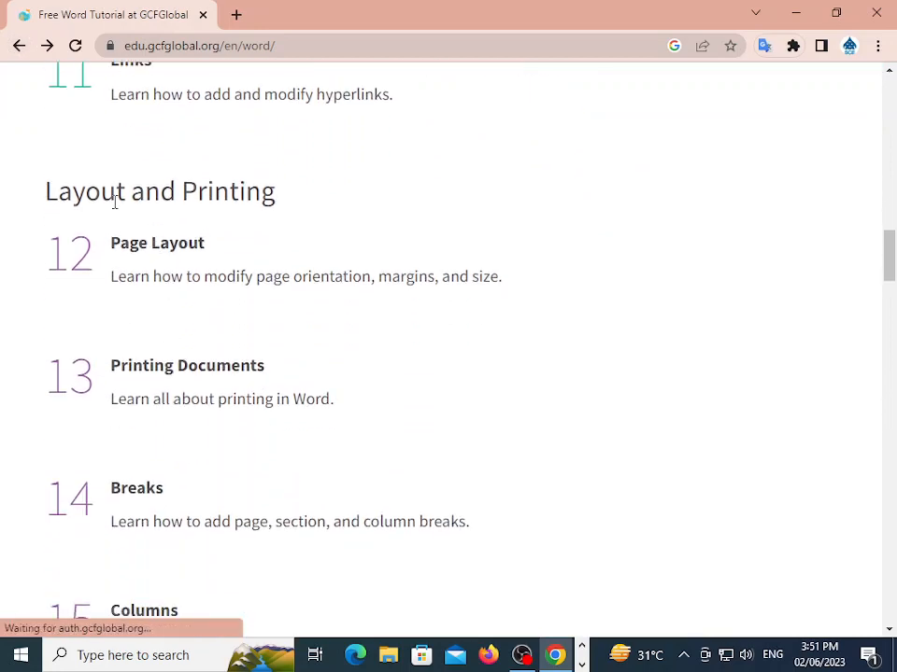
drag(10, 198, 290, 206)
scroll(318, 467, up, 11)
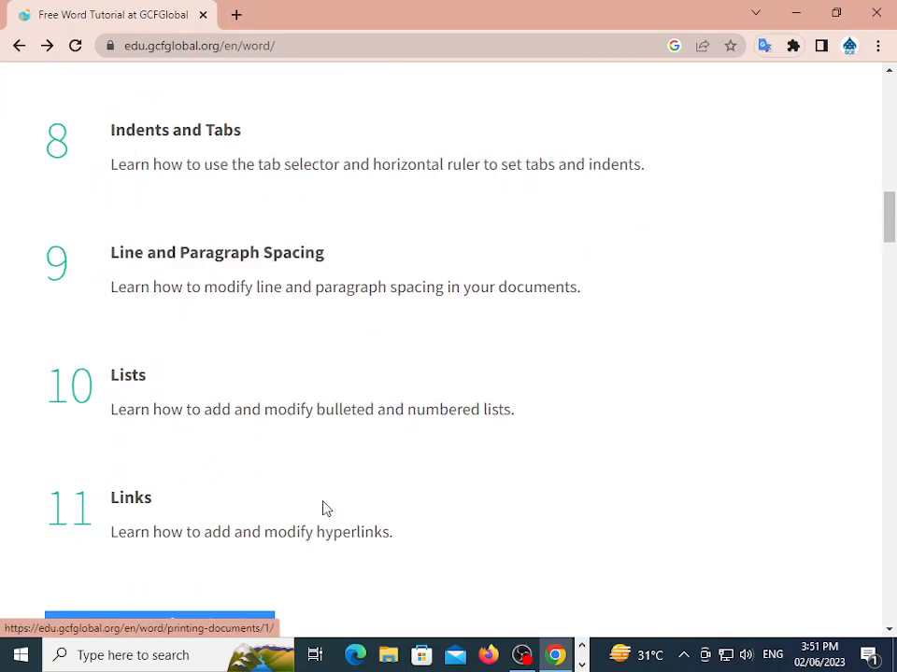
drag(38, 318, 436, 373)
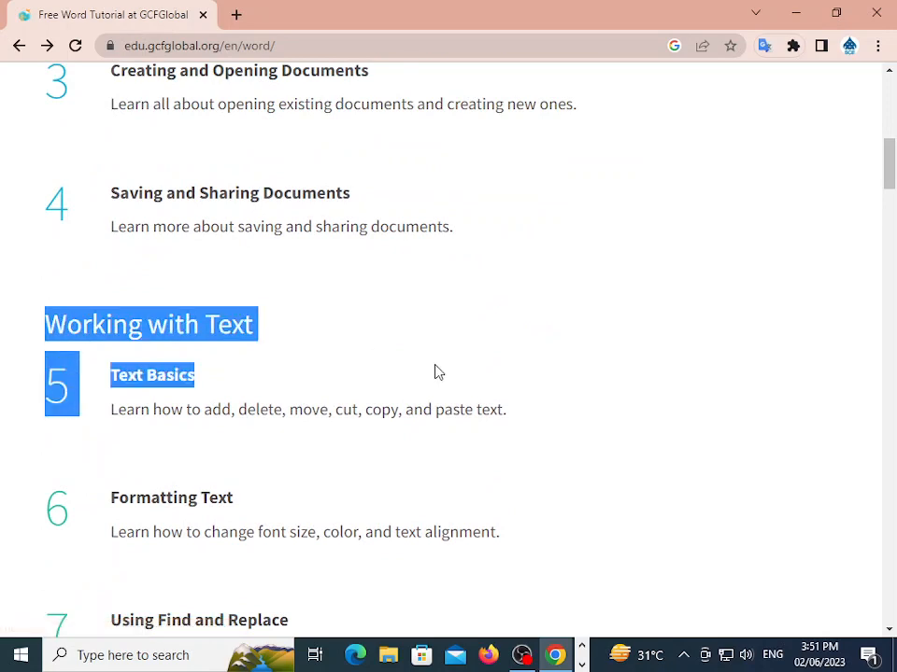
Open the Page Layout lesson from the Layout and Printing section of the tutorial's lesson list
click(356, 314)
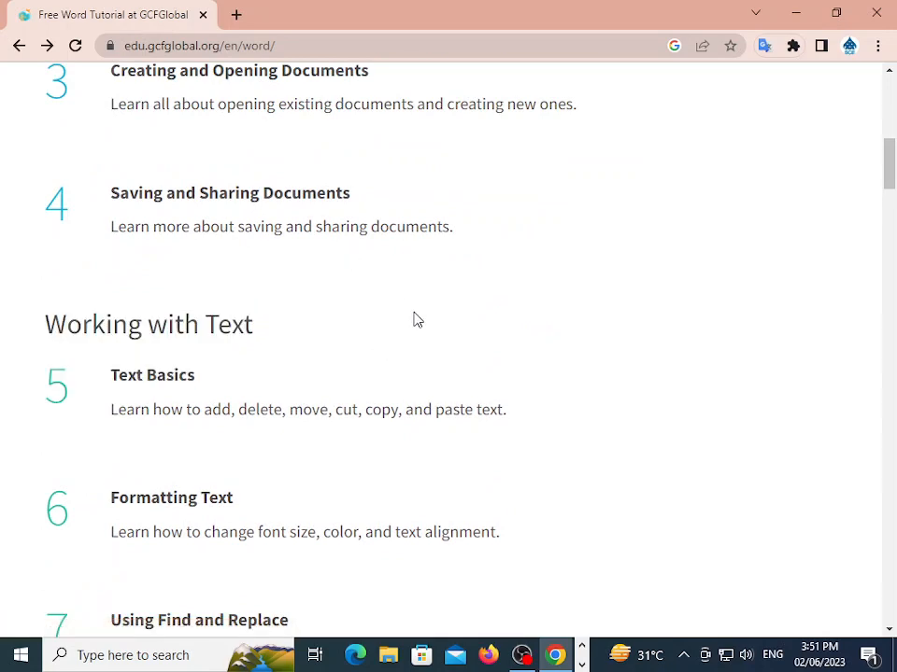
scroll(415, 318, down, 6)
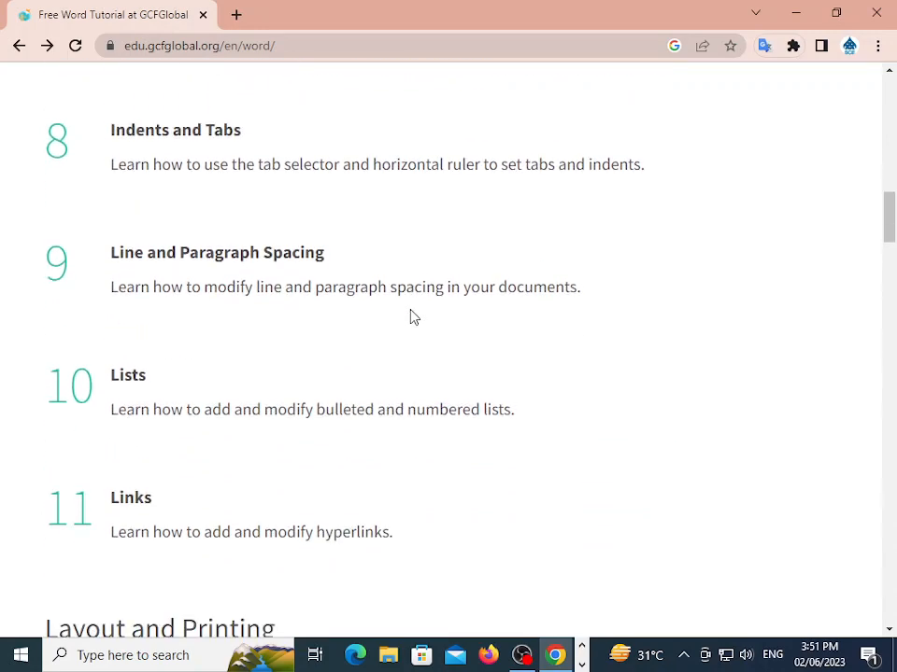
scroll(411, 317, down, 3)
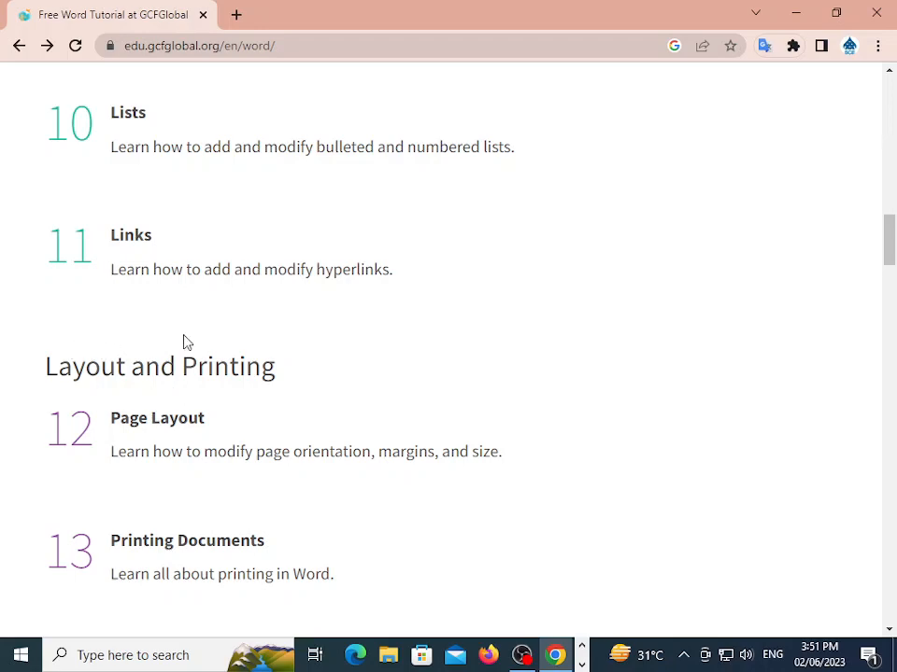
scroll(187, 342, down, 1)
click(160, 331)
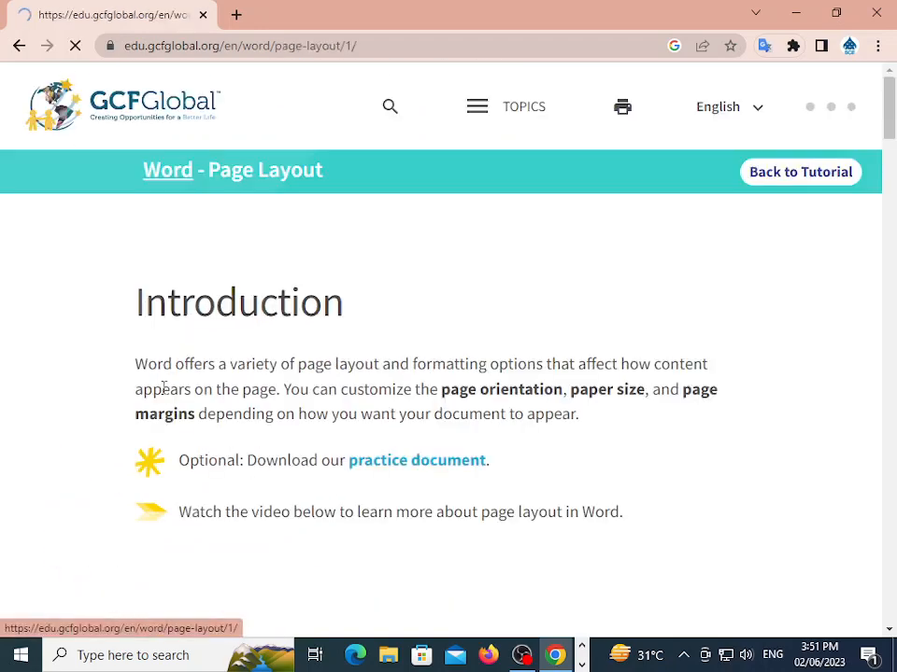
Read the Page Layout lesson's introduction and its description of landscape and portrait page orientation
scroll(435, 495, down, 1)
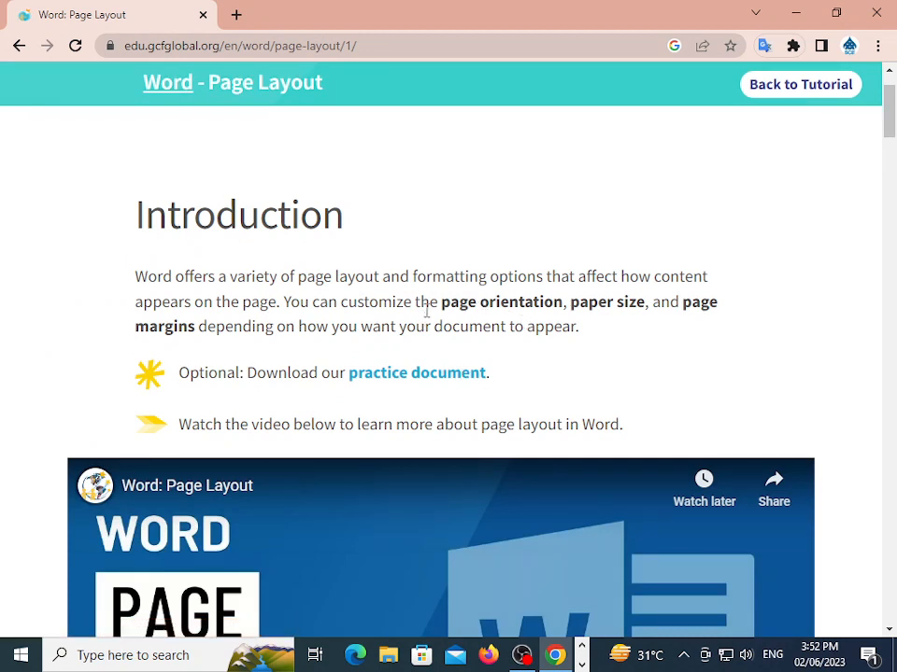
drag(445, 306, 741, 316)
click(639, 368)
scroll(122, 268, up, 1)
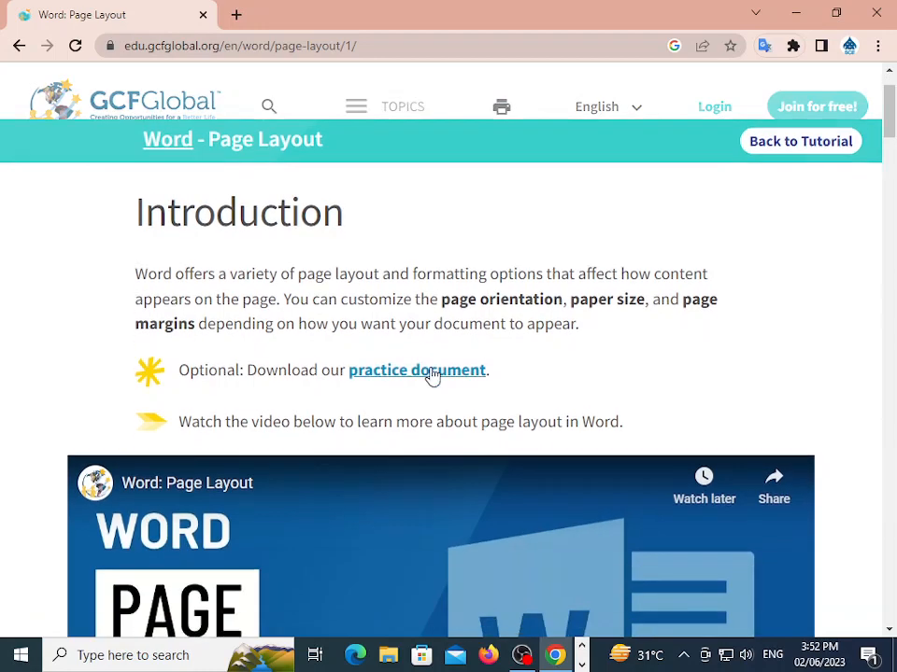
scroll(425, 373, down, 4)
scroll(404, 362, down, 5)
drag(132, 165, 578, 227)
click(638, 288)
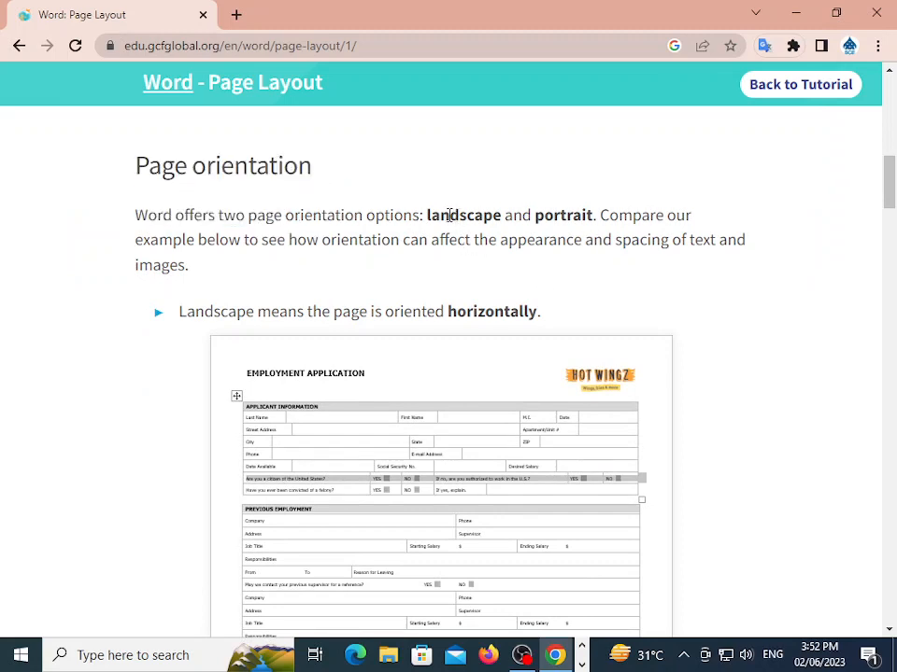
drag(432, 216, 592, 216)
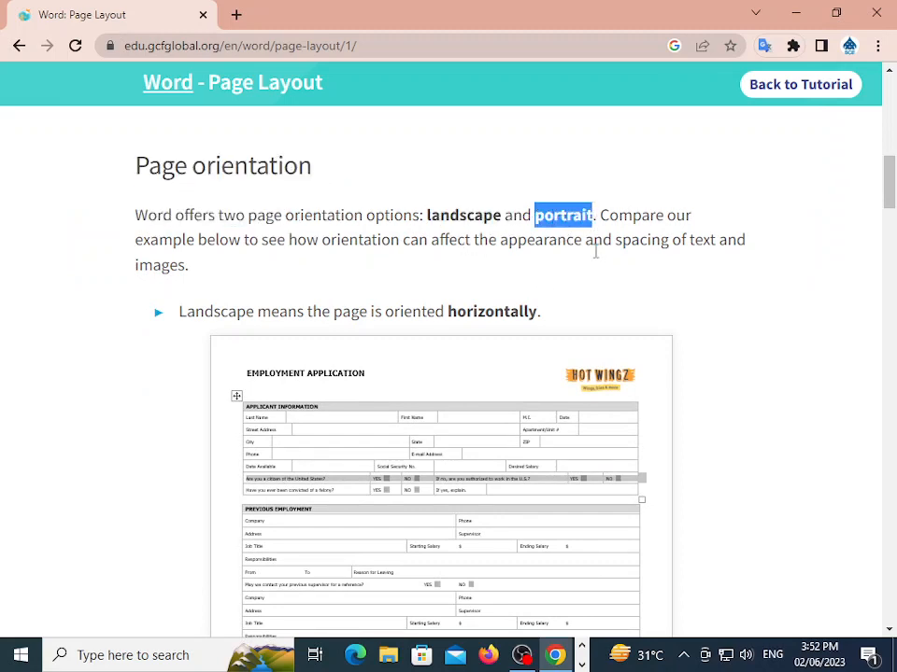
click(605, 193)
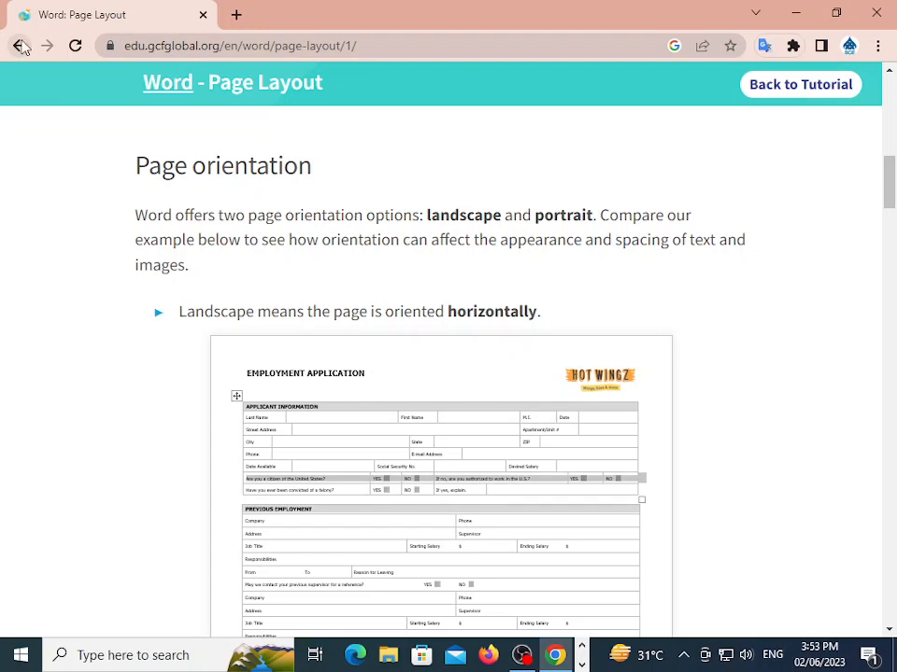
Compare the landscape and portrait example pages and read the lesson's instructions for changing page orientation
scroll(588, 320, down, 2)
scroll(588, 319, down, 2)
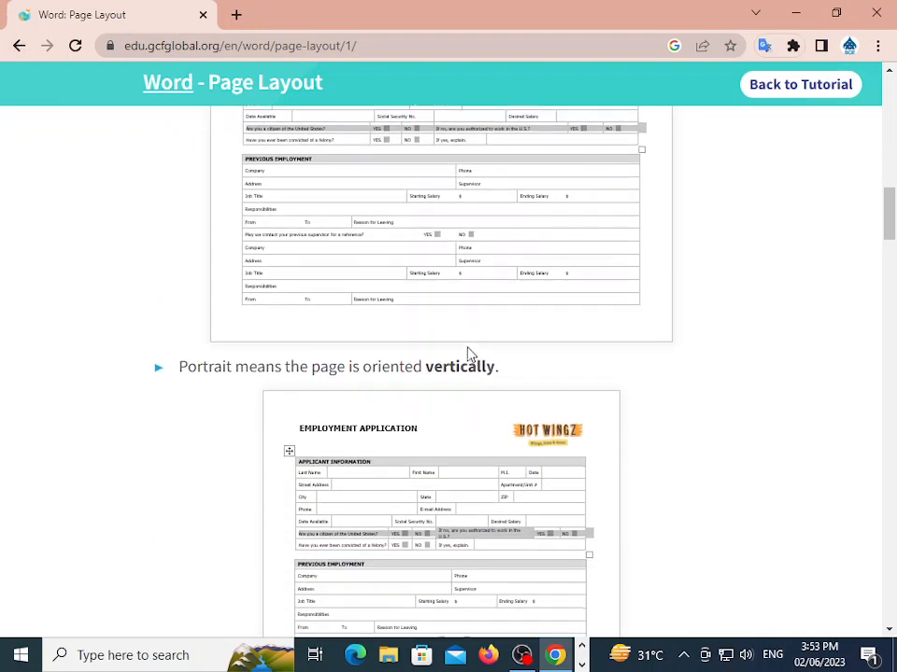
scroll(491, 373, up, 3)
scroll(381, 399, down, 5)
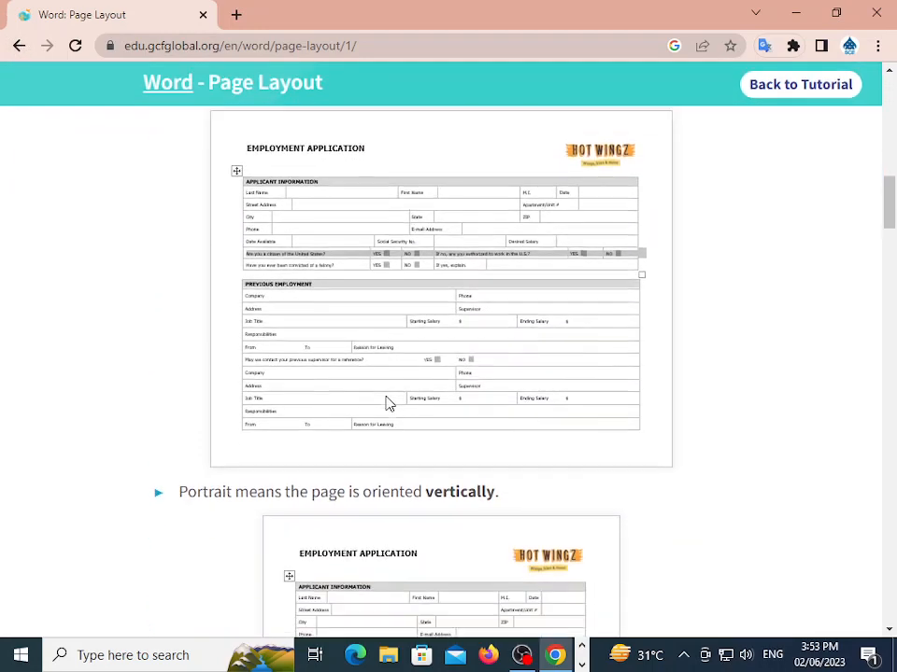
scroll(423, 389, down, 3)
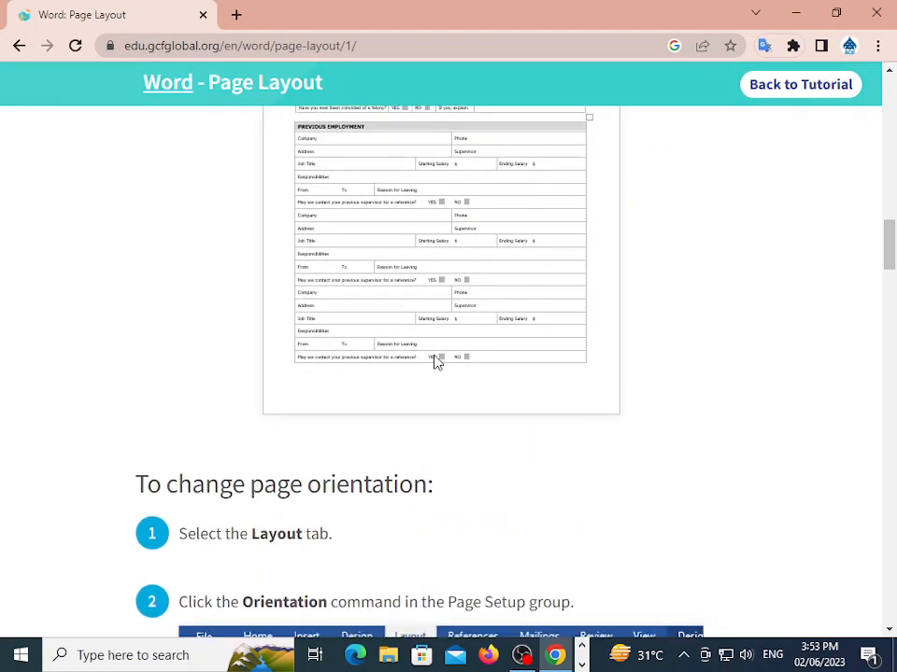
scroll(435, 362, down, 3)
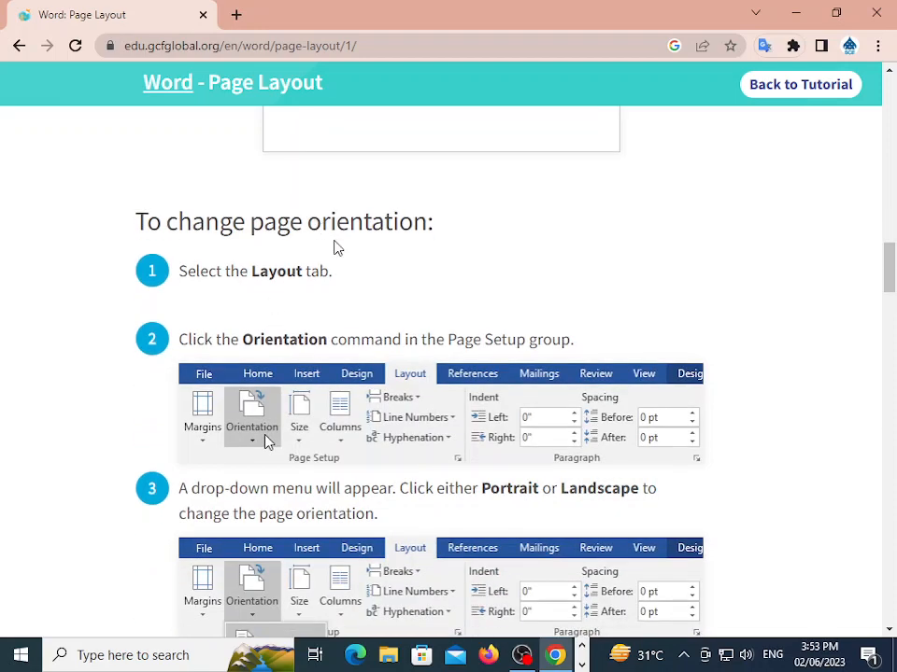
drag(303, 221, 473, 231)
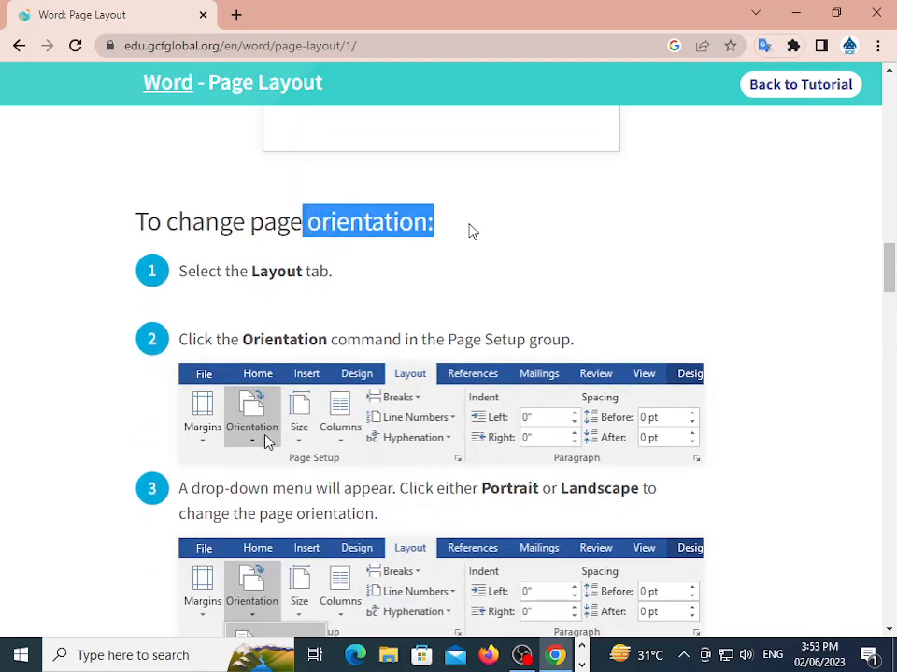
click(452, 242)
drag(251, 271, 311, 271)
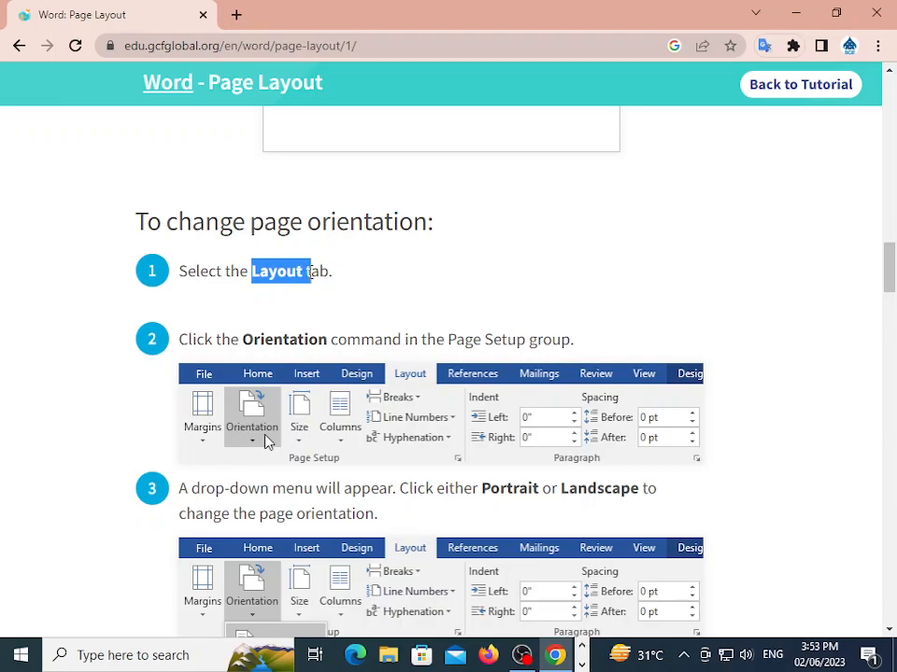
scroll(304, 354, down, 2)
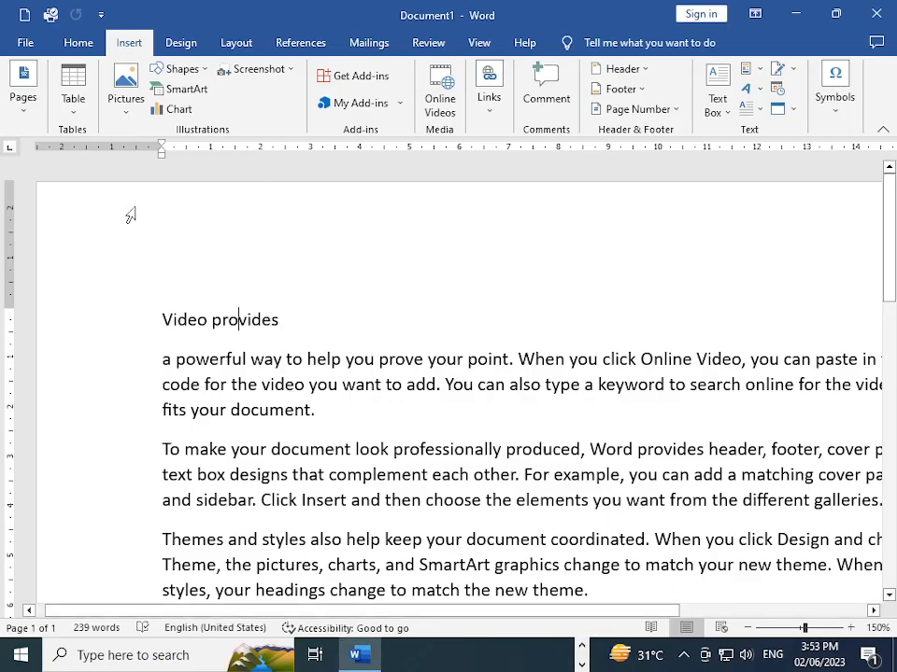
Switch to the Word document and set its page orientation to Landscape
scroll(304, 244, down, 5)
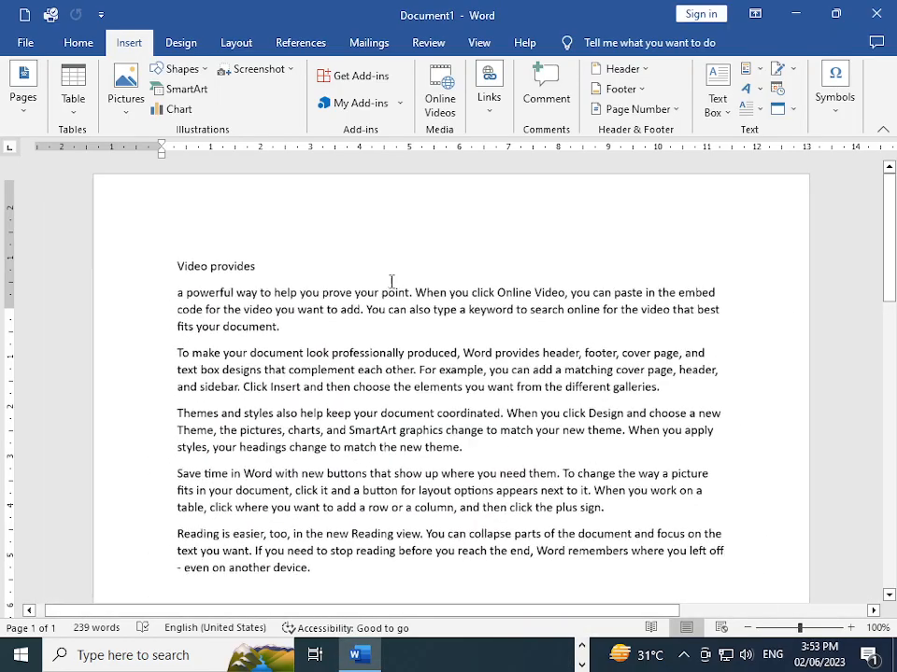
scroll(426, 291, down, 3)
scroll(801, 593, up, 1)
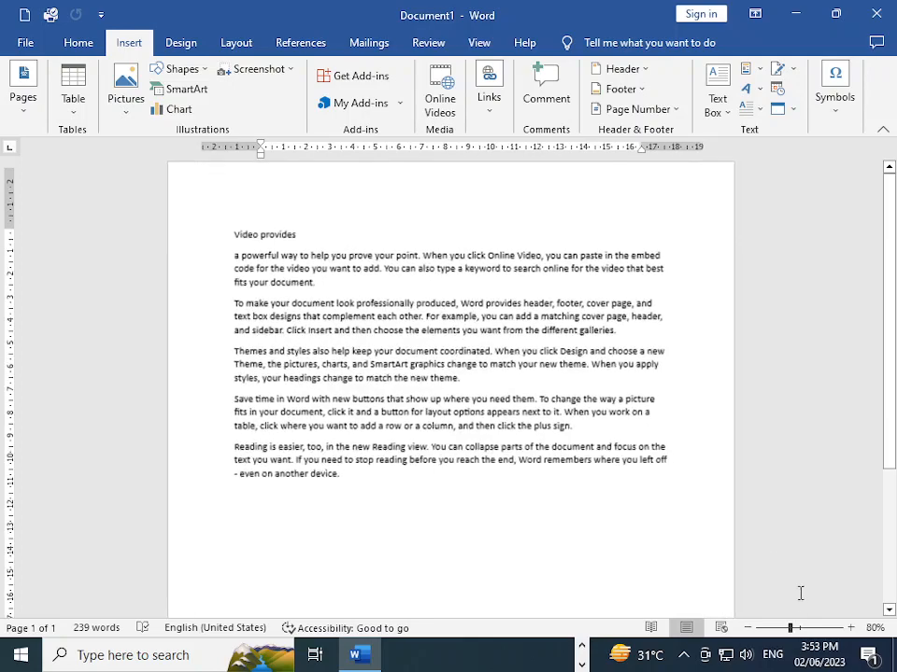
scroll(801, 593, up, 2)
click(78, 42)
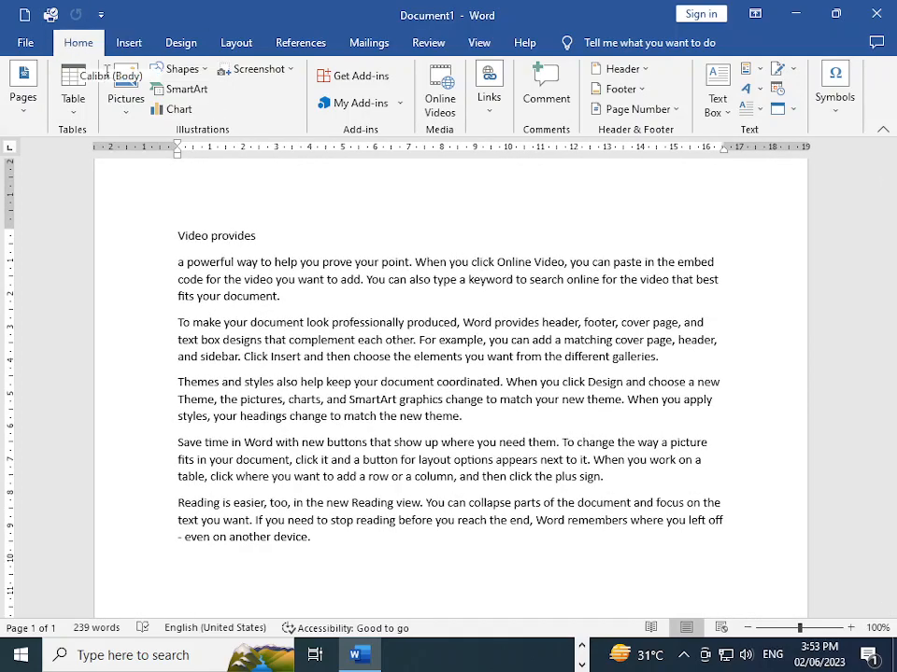
click(239, 43)
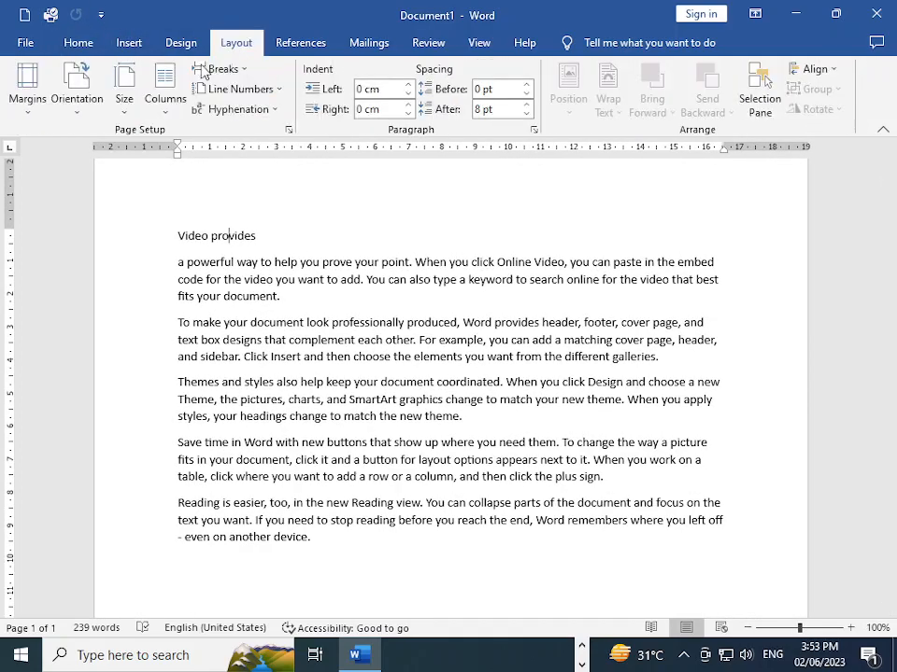
click(79, 102)
click(86, 182)
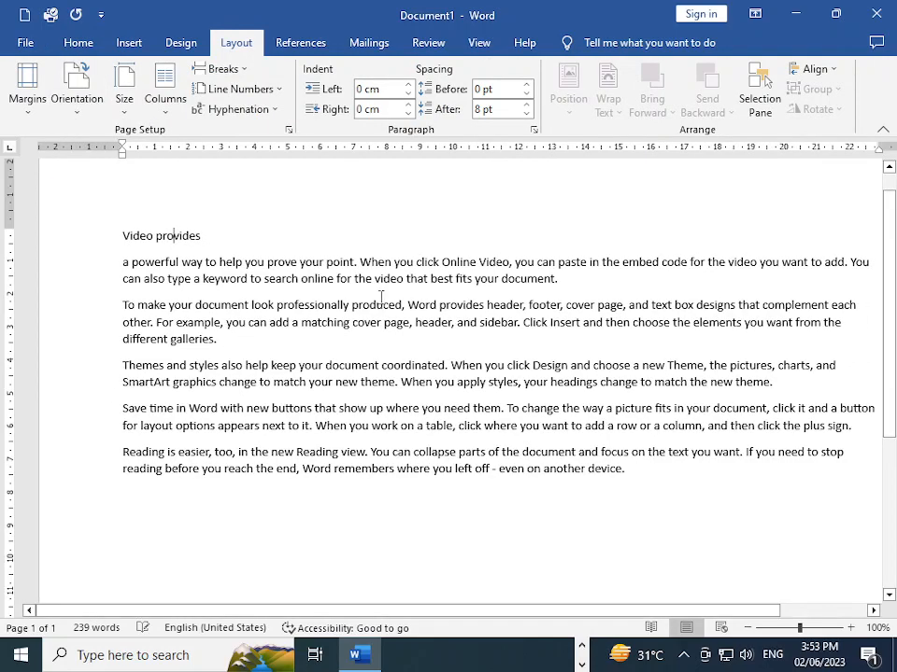
Change the page orientation to Portrait and back to Landscape to compare the two with the whole page in view
scroll(381, 297, down, 5)
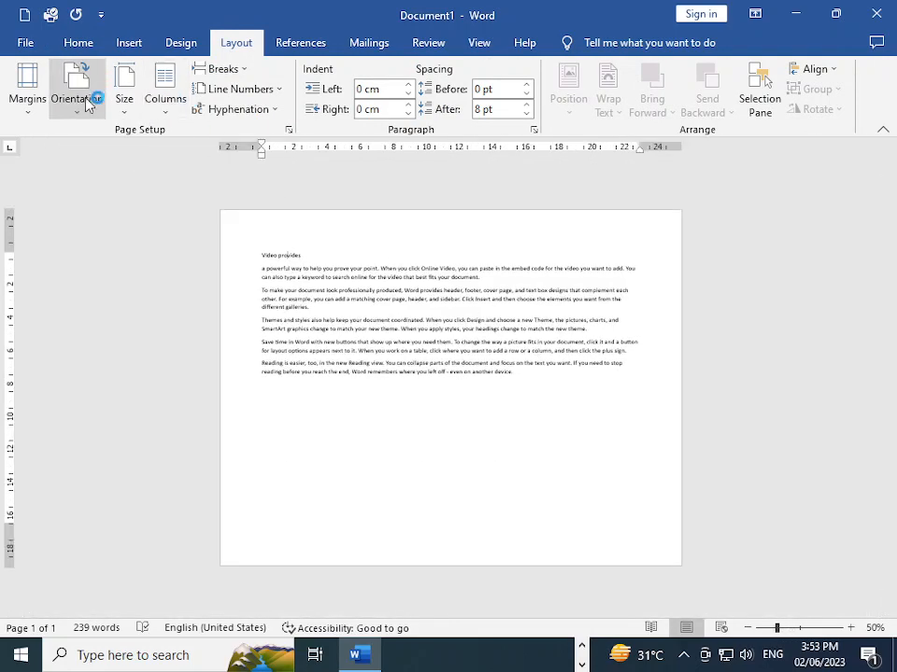
click(81, 99)
click(83, 139)
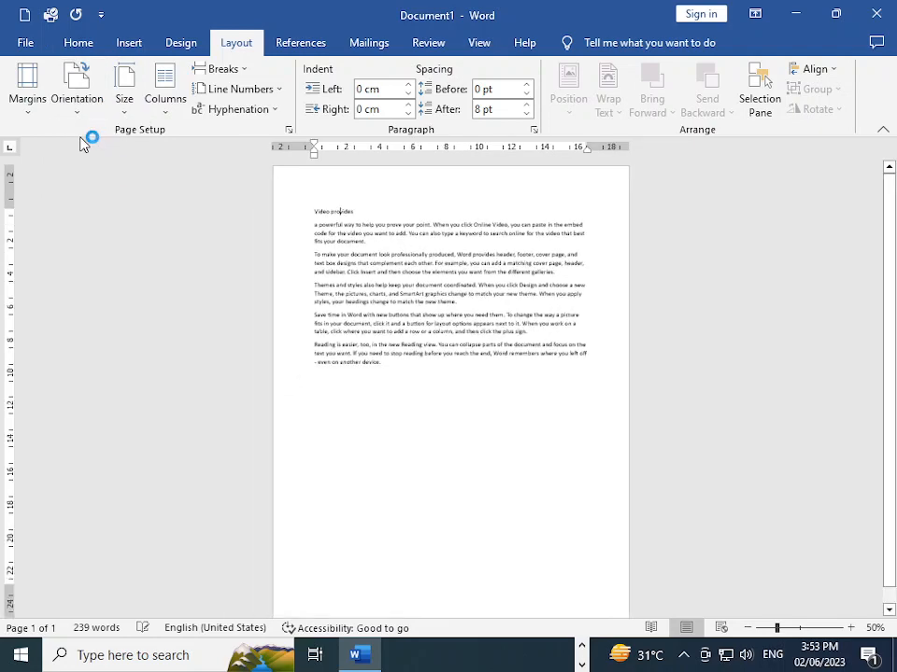
click(87, 111)
click(92, 176)
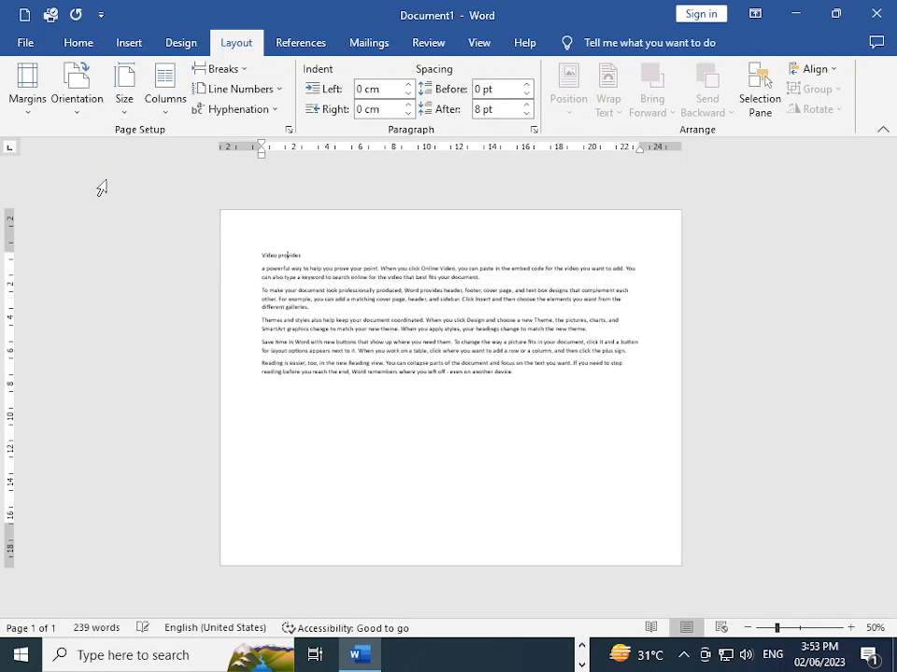
Set the document's page orientation to Portrait
click(78, 110)
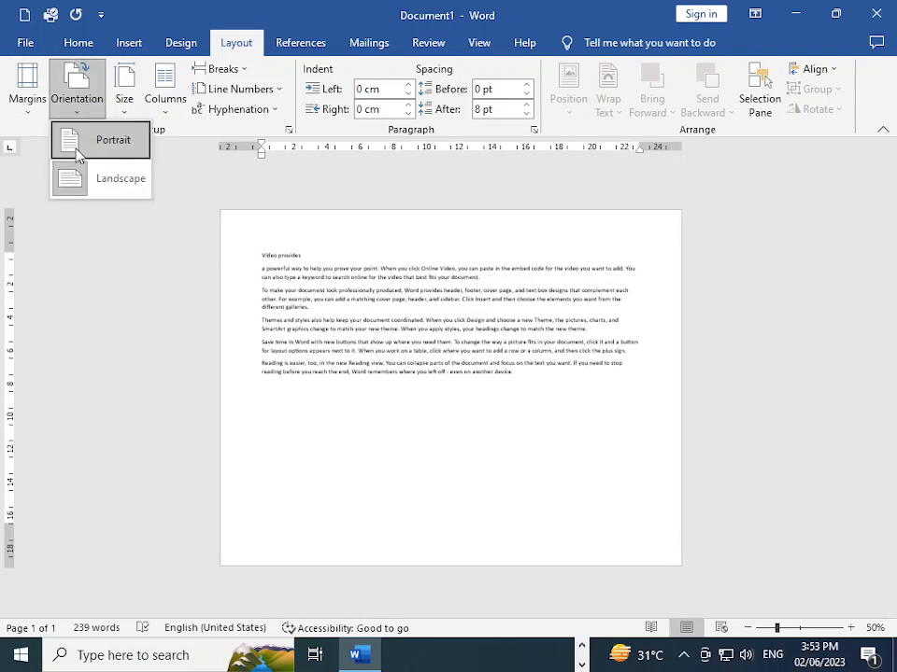
click(78, 154)
click(150, 257)
key(alt+Tab)
key(alt+Tab)
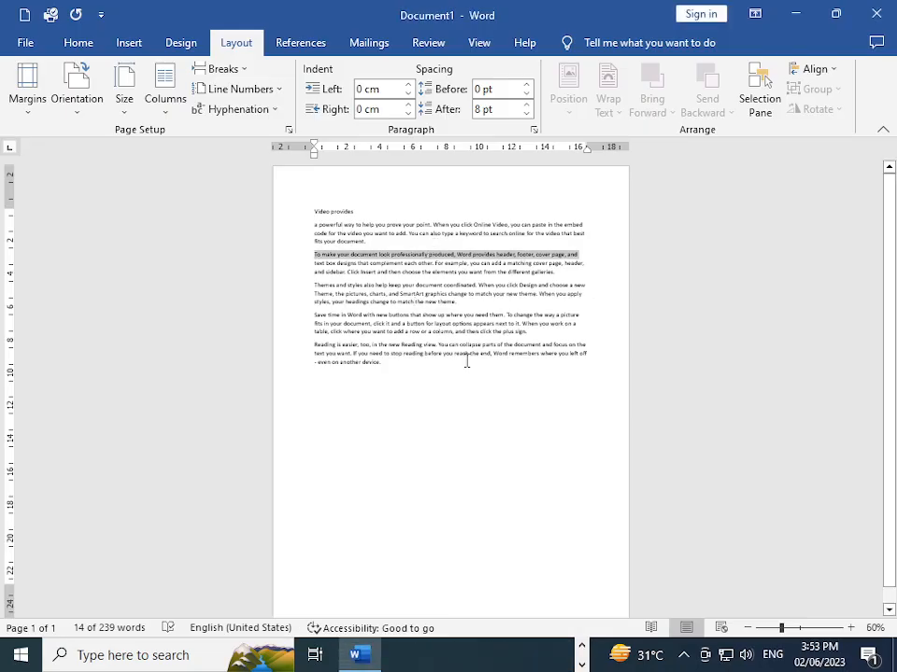
ctrl+scroll(467, 362, up, 4)
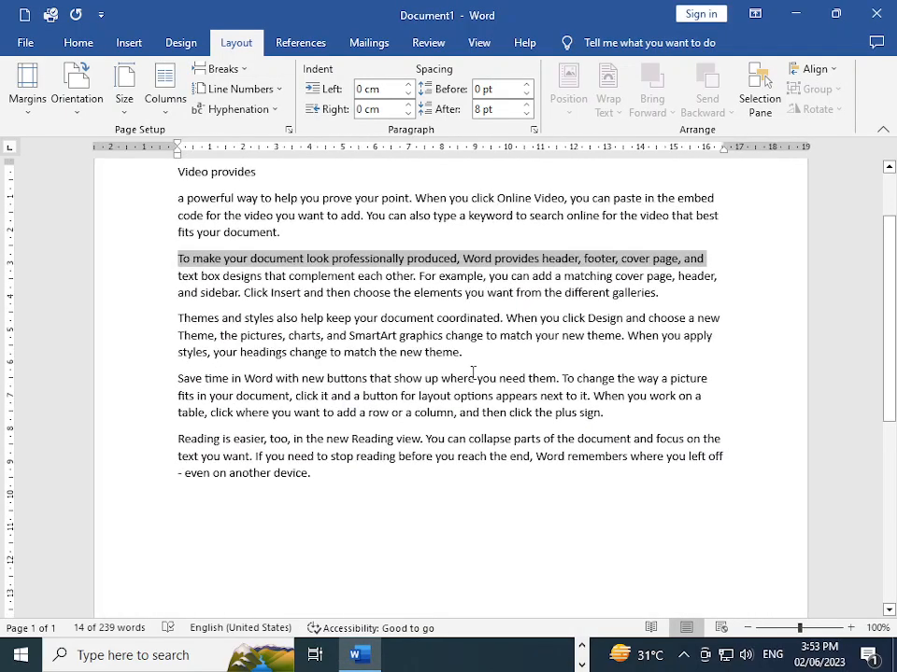
In Chrome, read the lesson's Page size section and its instructions for choosing a predefined page size
key(alt+Tab)
scroll(335, 318, down, 5)
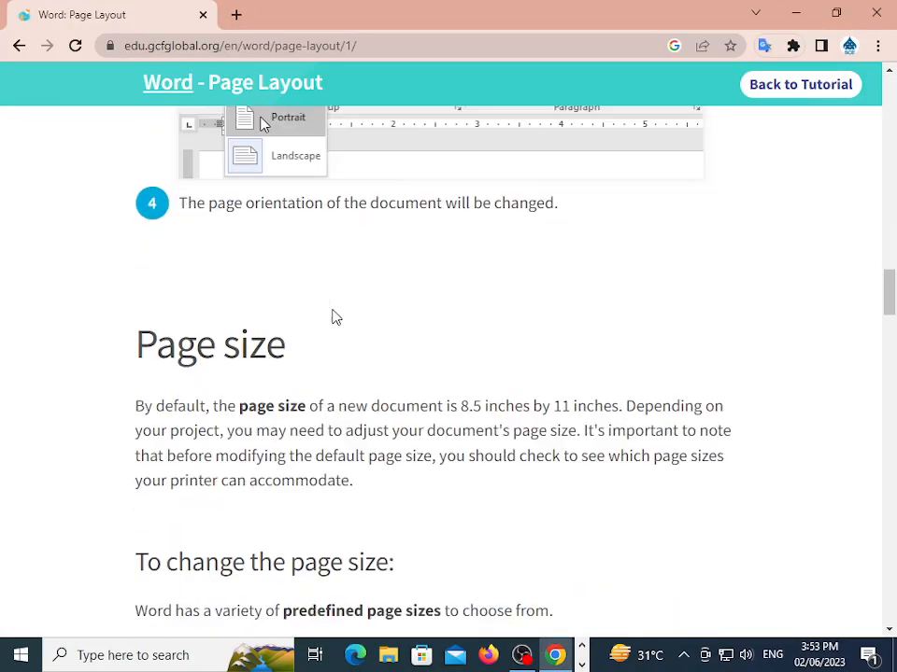
scroll(335, 317, down, 2)
drag(155, 193, 268, 191)
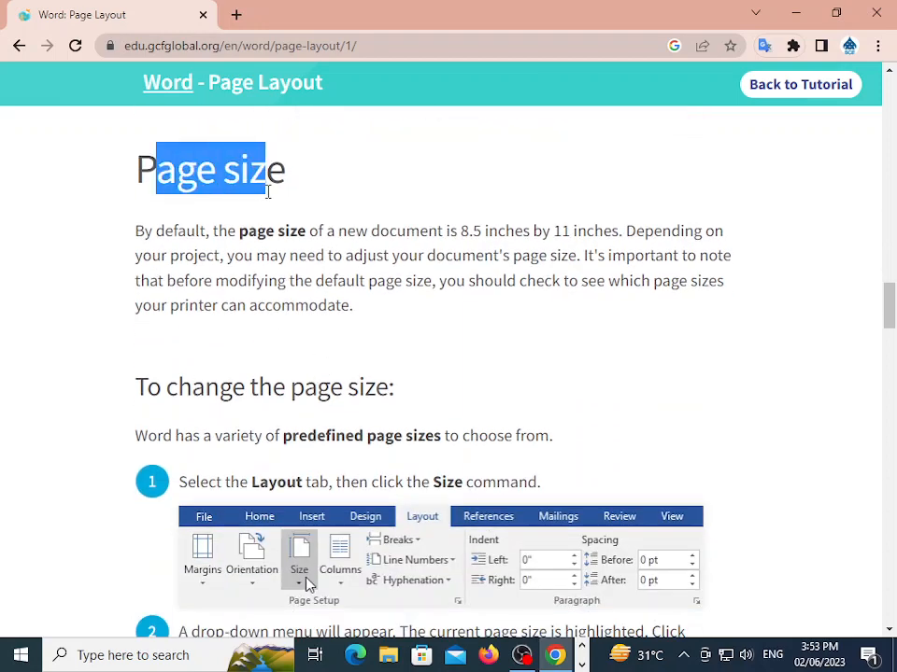
scroll(416, 391, down, 6)
Back in Word, try the Tabloid and A3 page sizes on the document
key(alt+Tab)
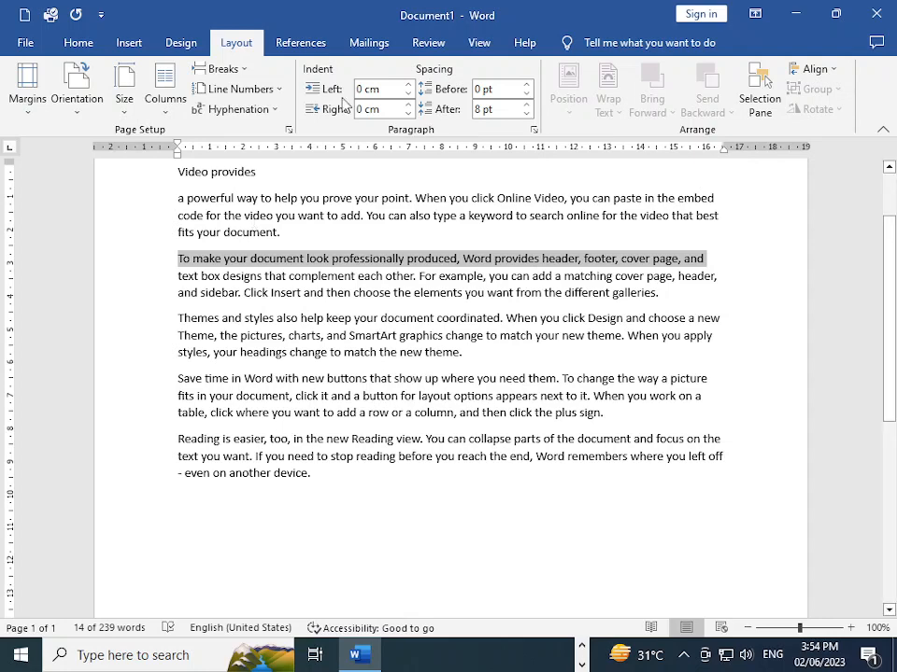
click(139, 115)
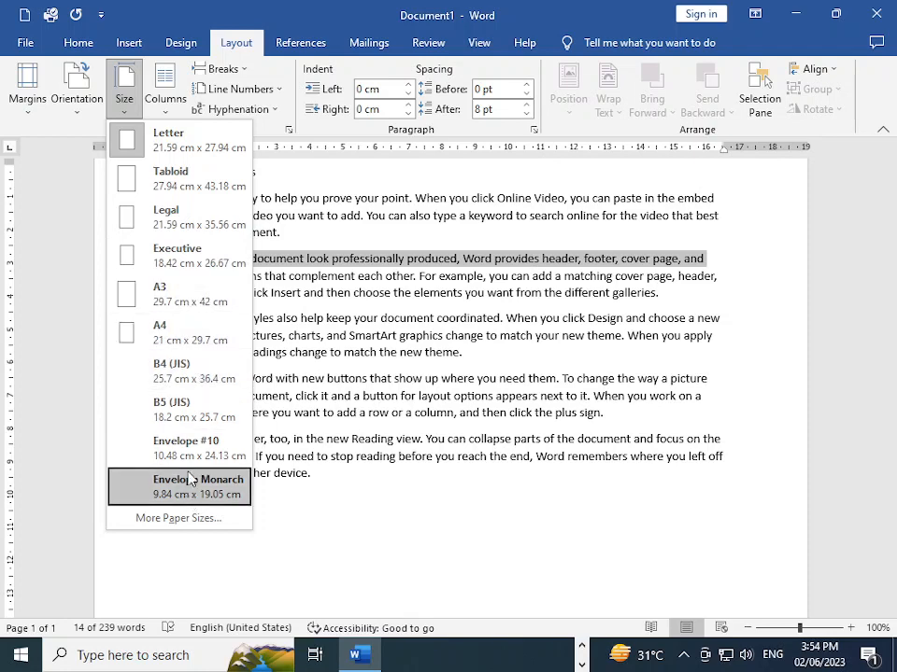
click(125, 184)
click(138, 119)
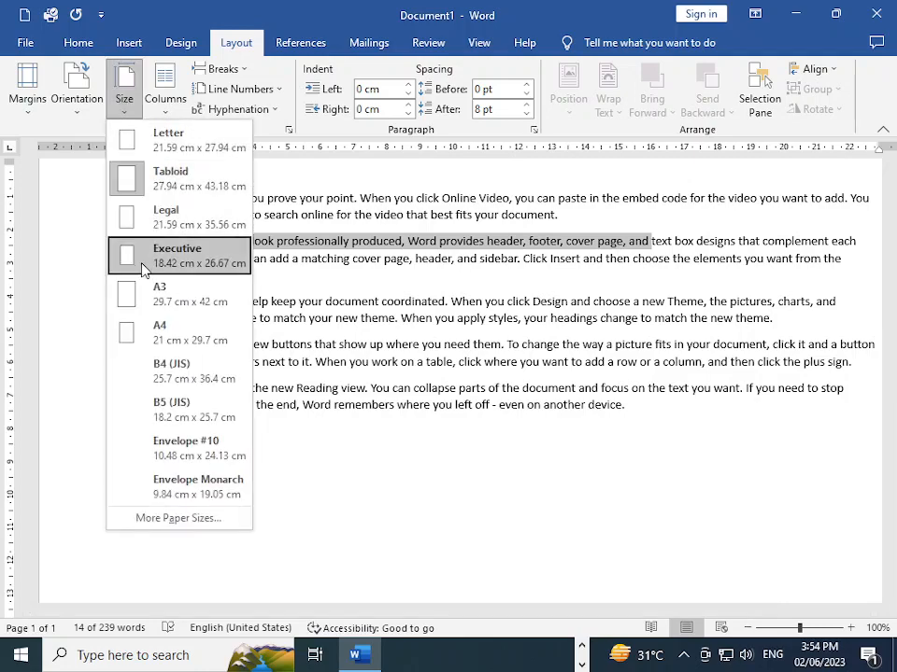
click(140, 294)
Set the document's page size to A4 and check the whole page
click(124, 103)
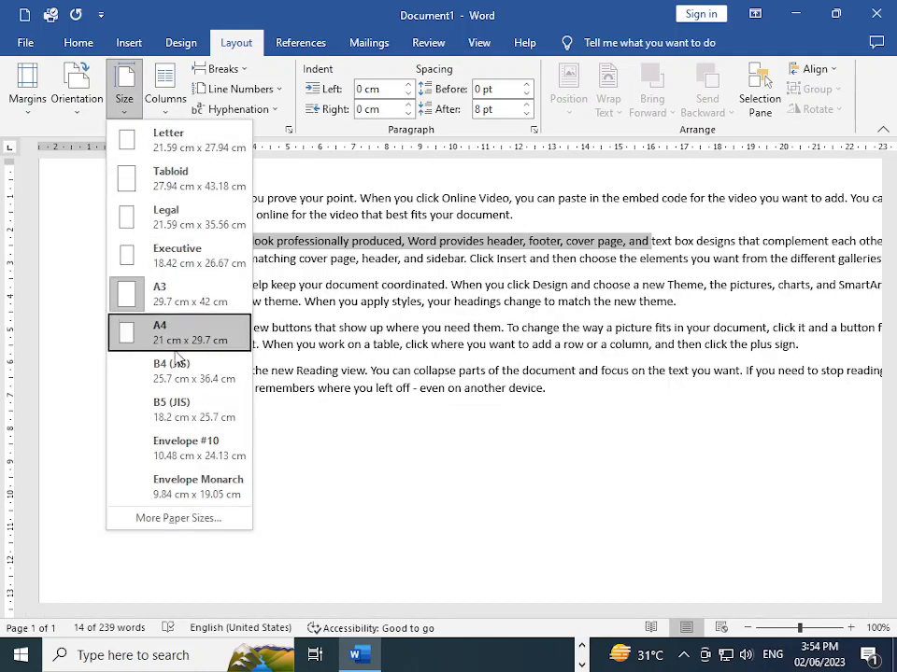
click(140, 382)
ctrl+scroll(581, 405, down, 6)
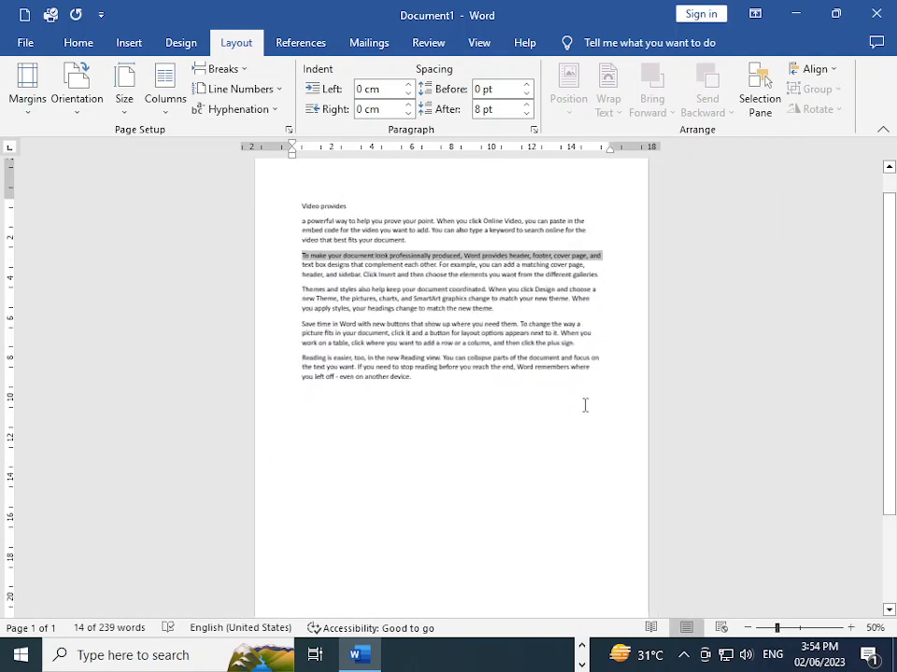
ctrl+scroll(584, 406, up, 3)
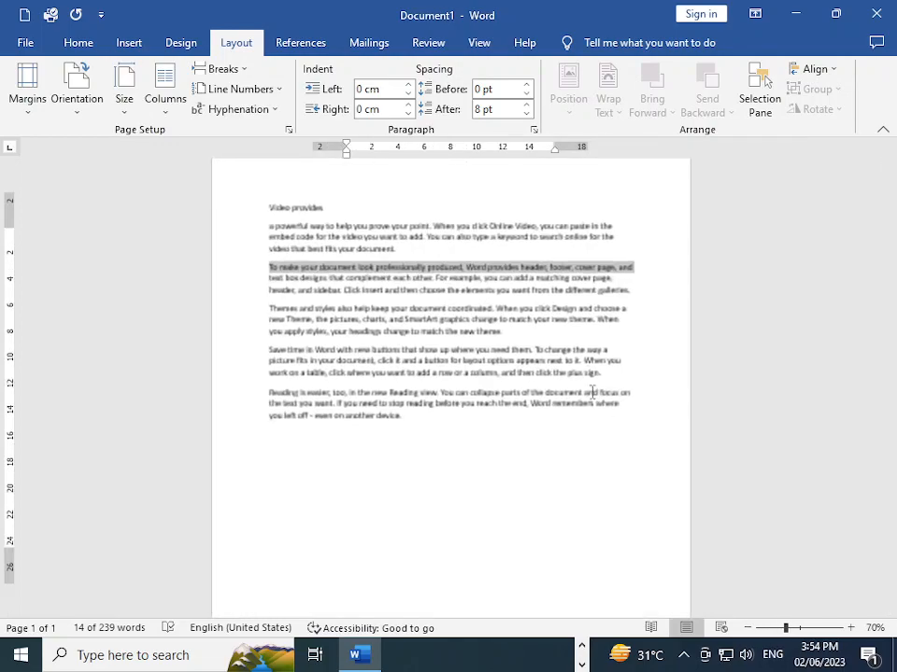
Clear the text selection by placing the cursor in the empty paragraph below the last text paragraph
key(ctrl+a)
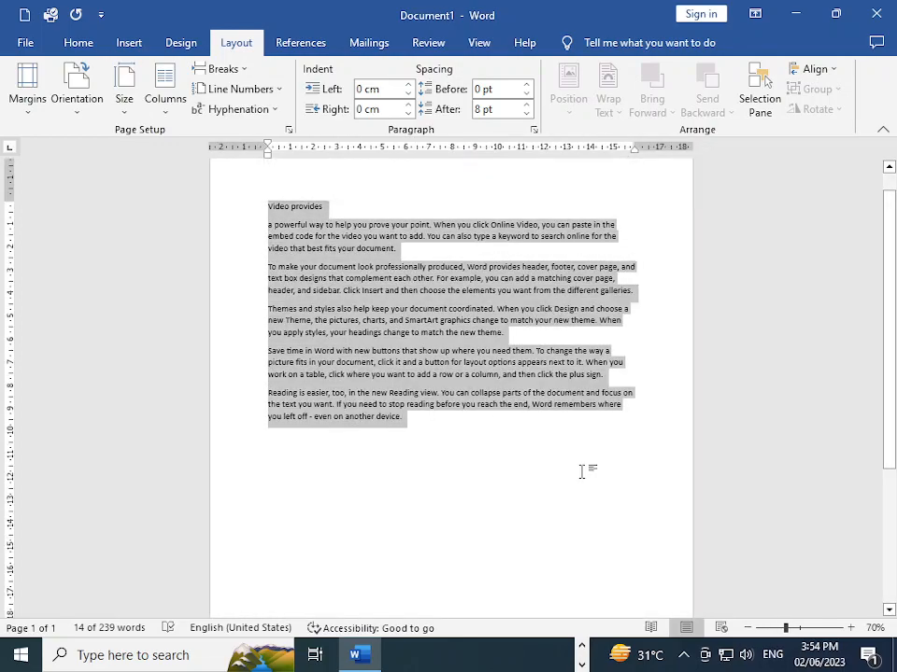
ctrl+scroll(419, 426, up, 2)
click(419, 426)
ctrl+scroll(420, 425, up, 1)
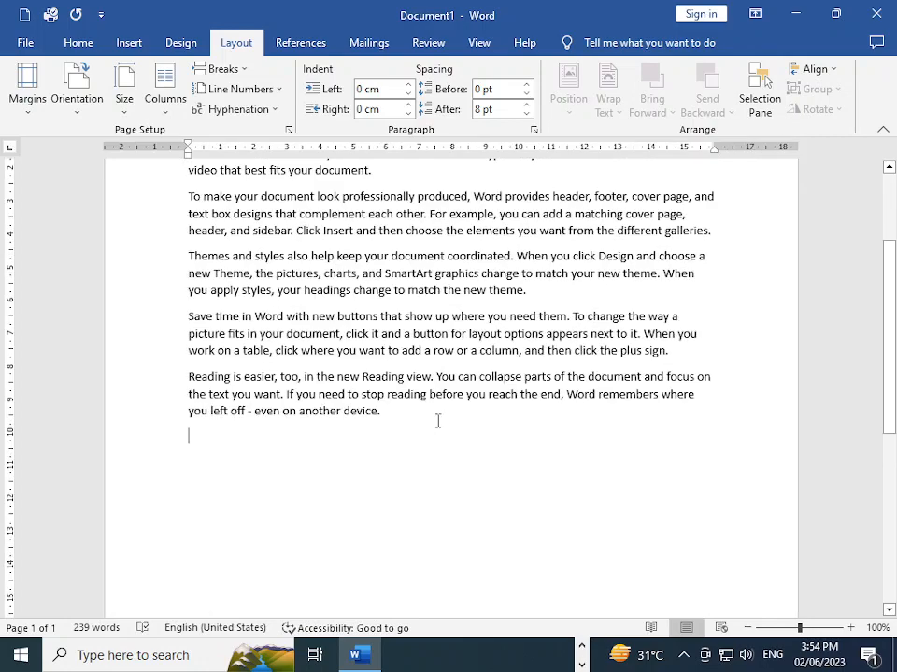
scroll(452, 434, up, 2)
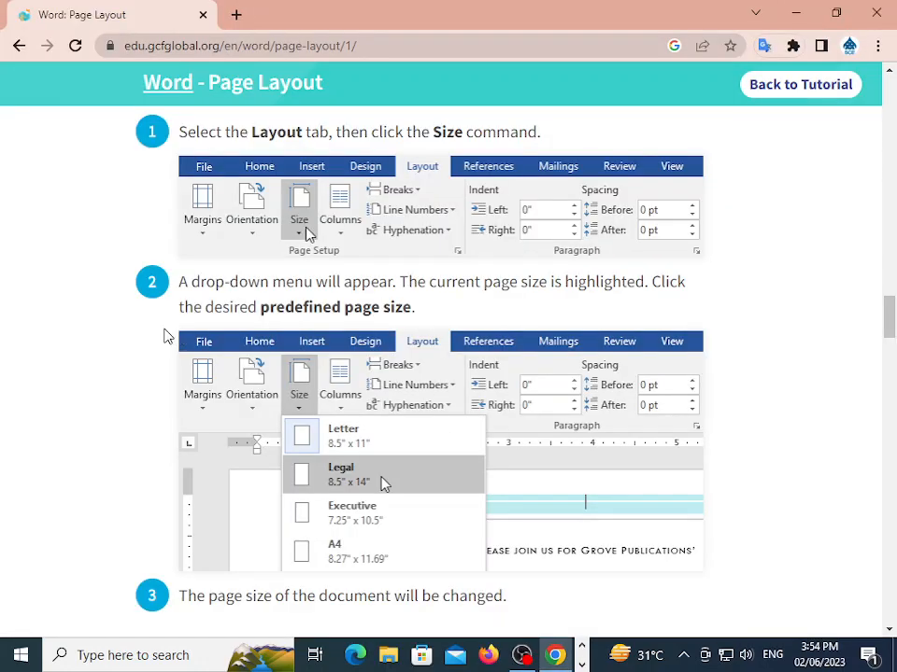
In Chrome, read the lesson's instructions for using a custom page size through More Paper Sizes
scroll(167, 336, down, 5)
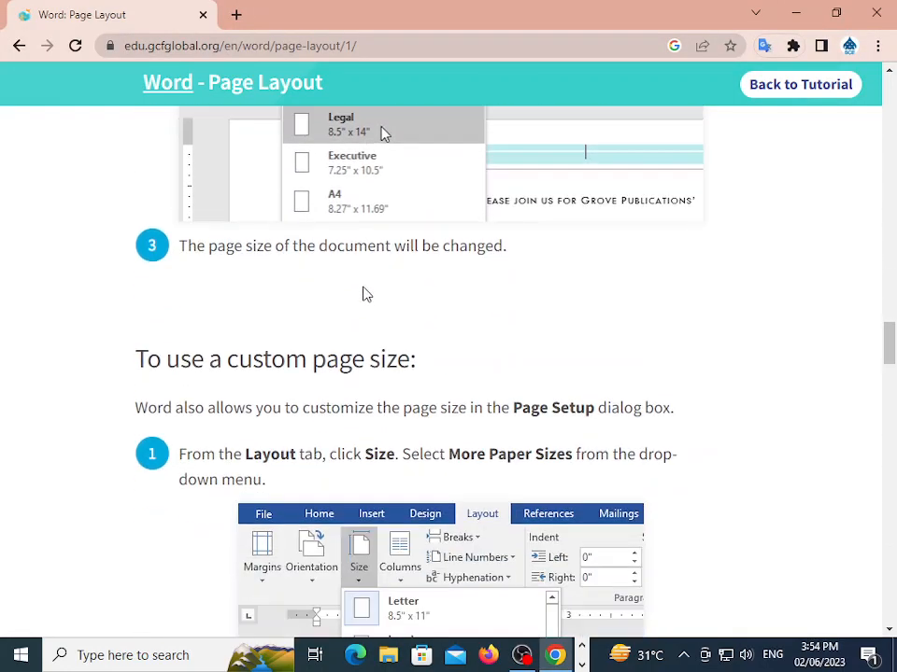
drag(146, 274, 432, 281)
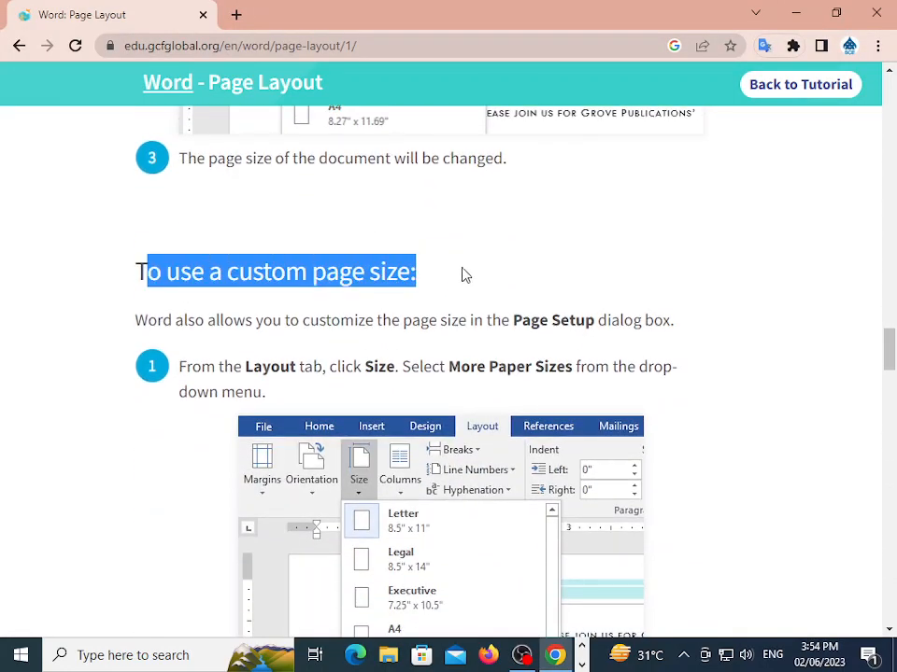
scroll(470, 262, down, 6)
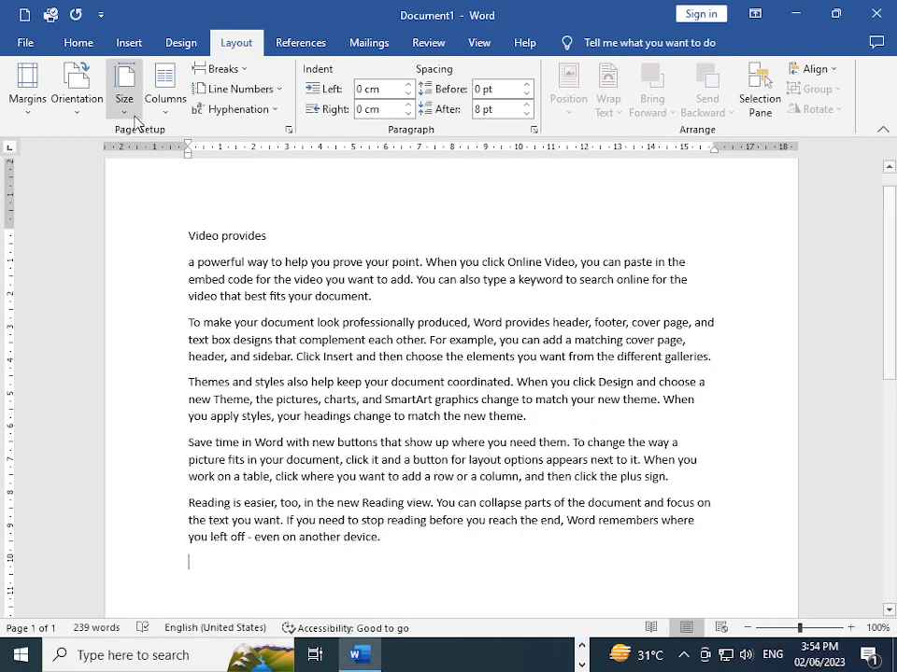
Back in Word, open the custom paper size settings, try the A3 paper size and choose A4 again
click(125, 107)
click(177, 517)
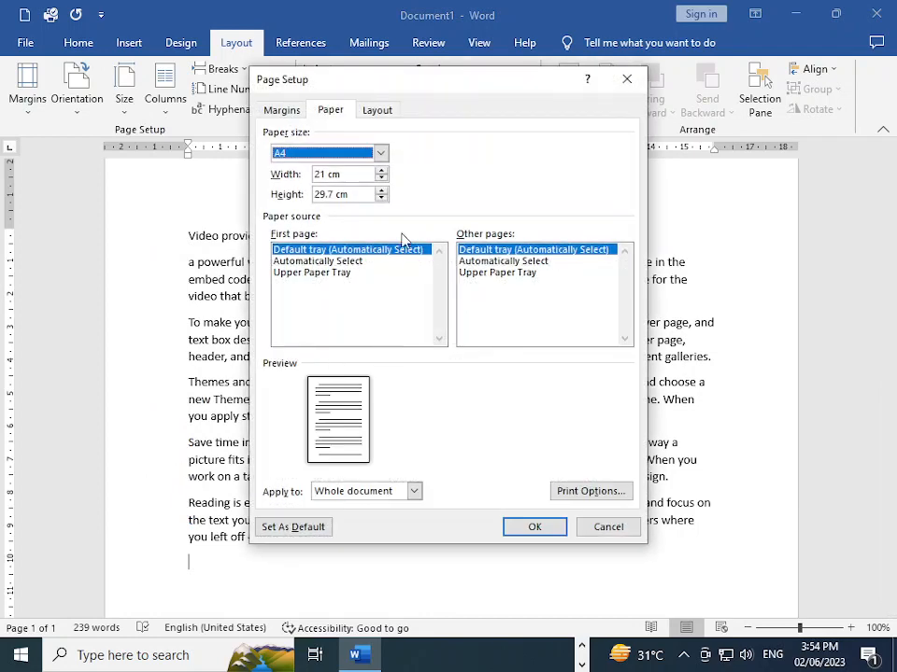
click(344, 176)
click(380, 153)
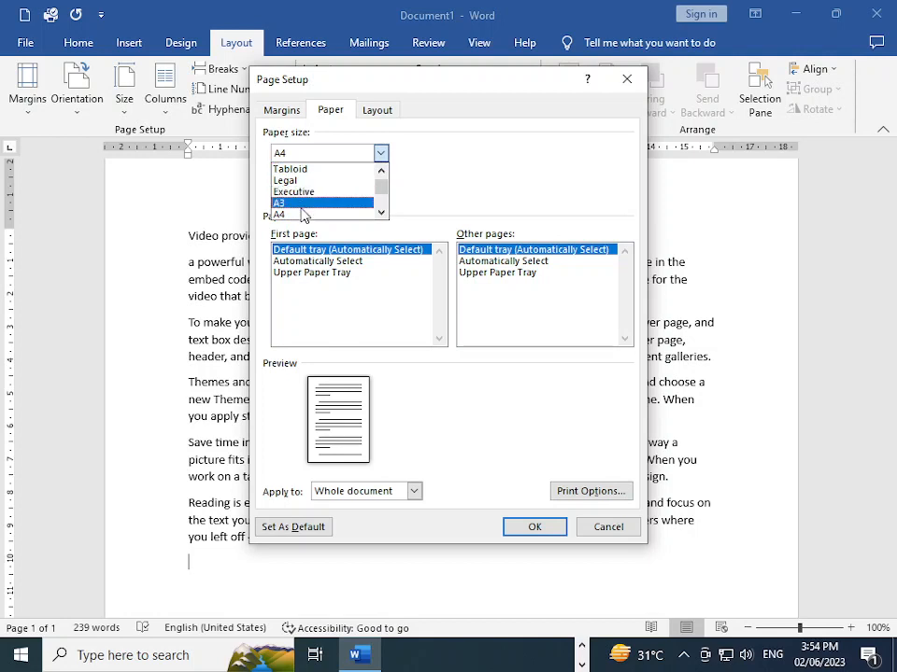
click(299, 202)
click(380, 153)
click(326, 214)
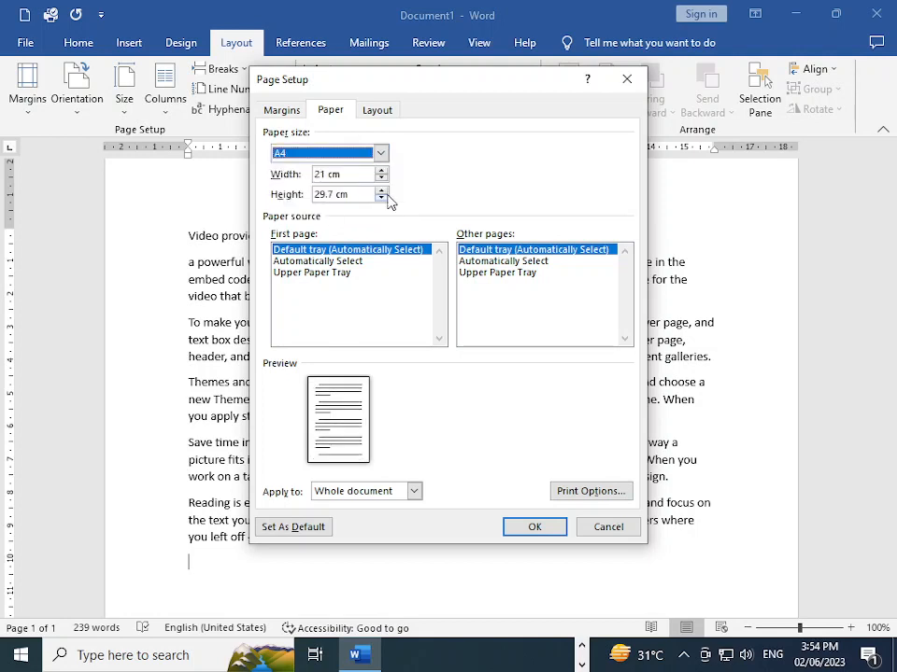
Set the paper height to 29.8 cm and apply it to the whole document
click(345, 174)
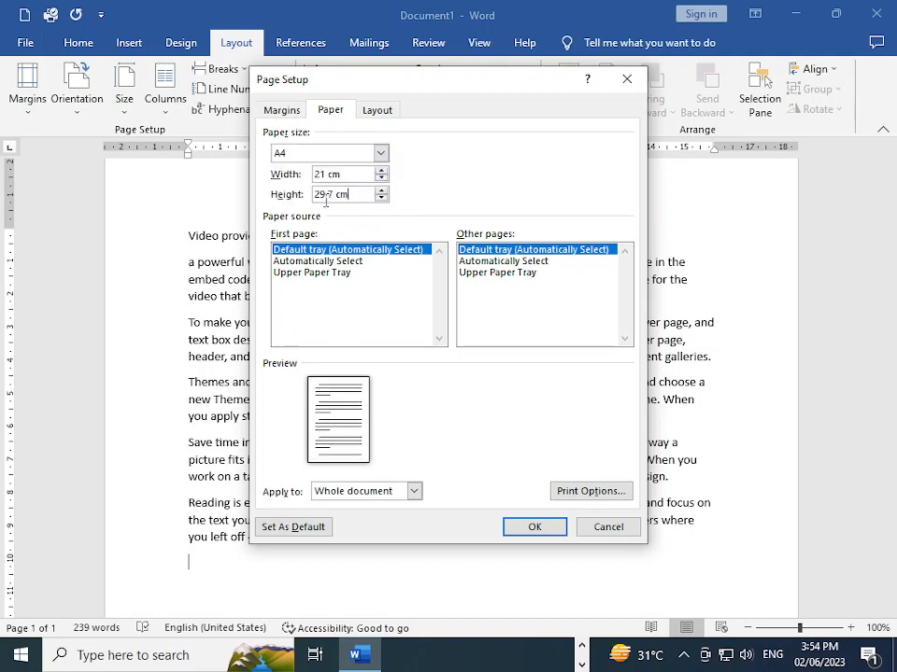
drag(351, 175, 323, 175)
click(381, 190)
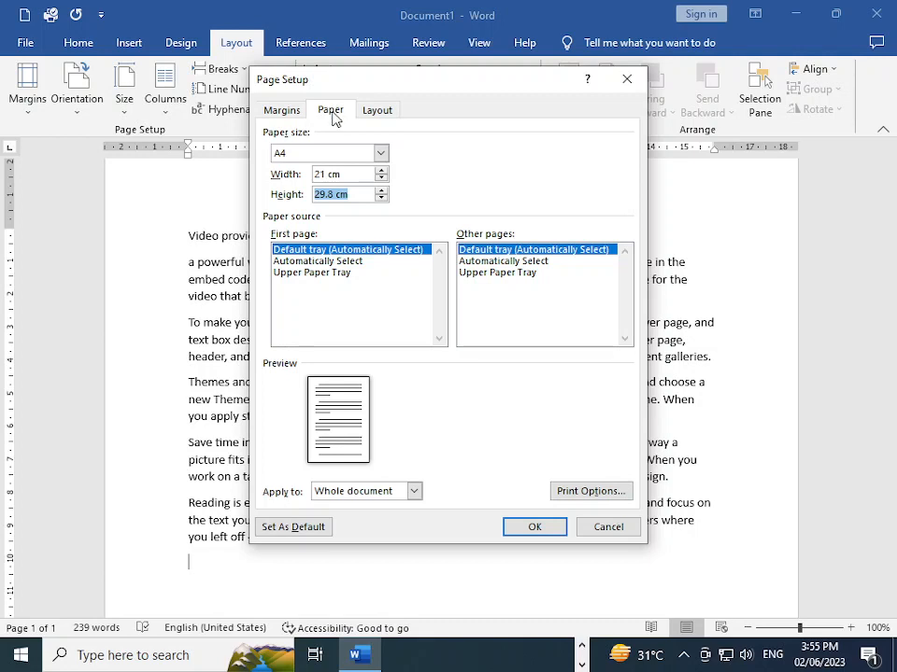
click(328, 175)
click(553, 531)
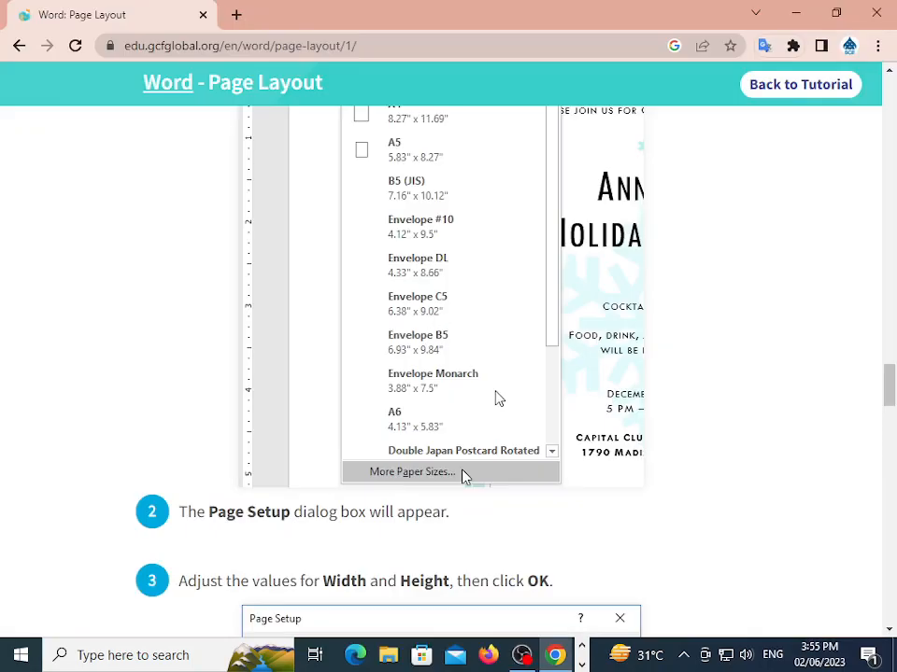
In Chrome, read the rest of the custom page size instructions and the lesson's Page margins section
scroll(332, 415, down, 5)
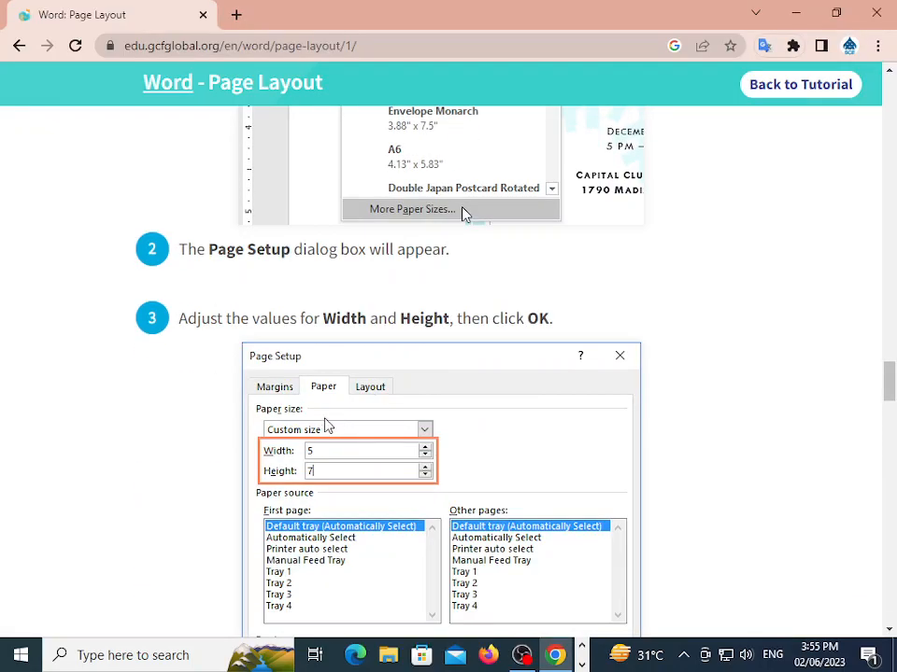
scroll(337, 404, up, 1)
scroll(341, 402, down, 10)
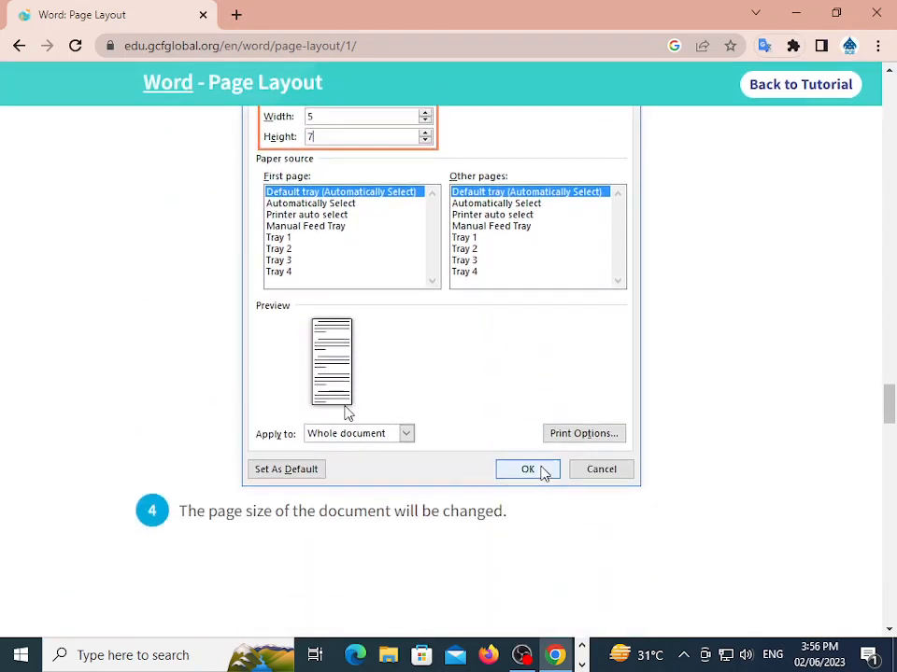
scroll(187, 234, up, 1)
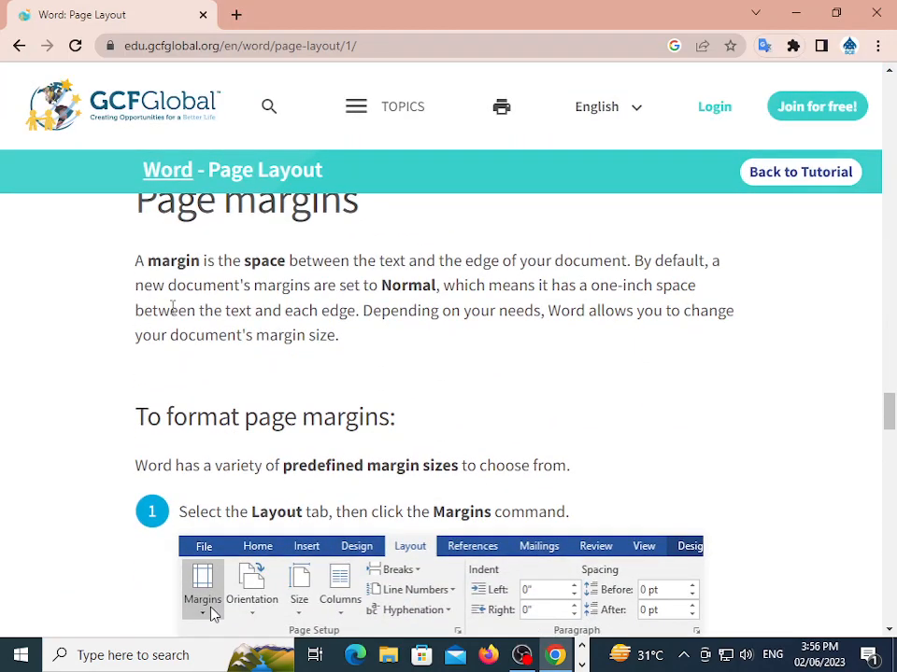
scroll(173, 308, up, 1)
drag(133, 269, 605, 327)
scroll(560, 345, down, 3)
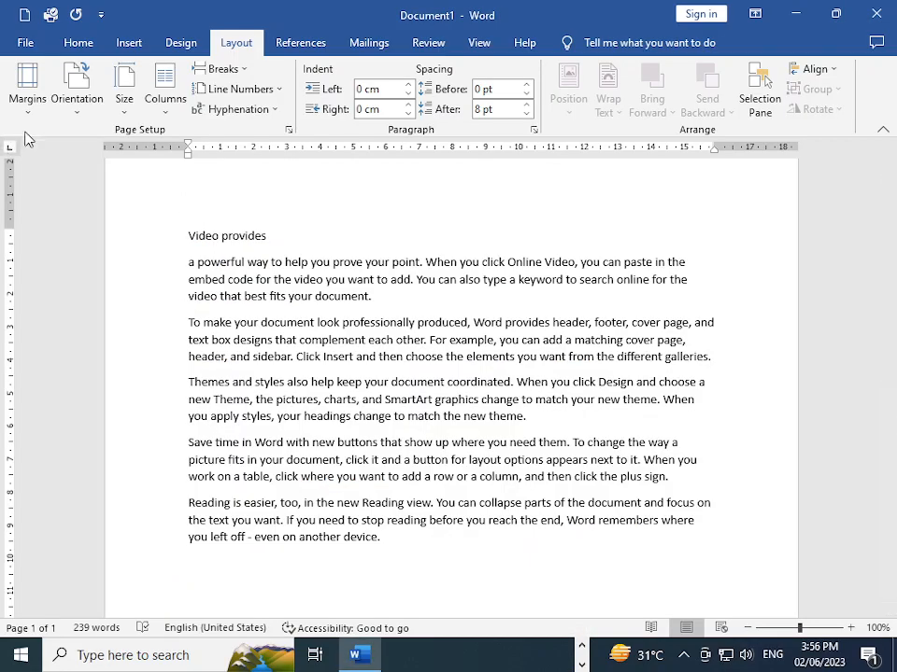
Back in Word, try the Narrow margin preset on the document and examine the page edges
scroll(452, 373, down, 2)
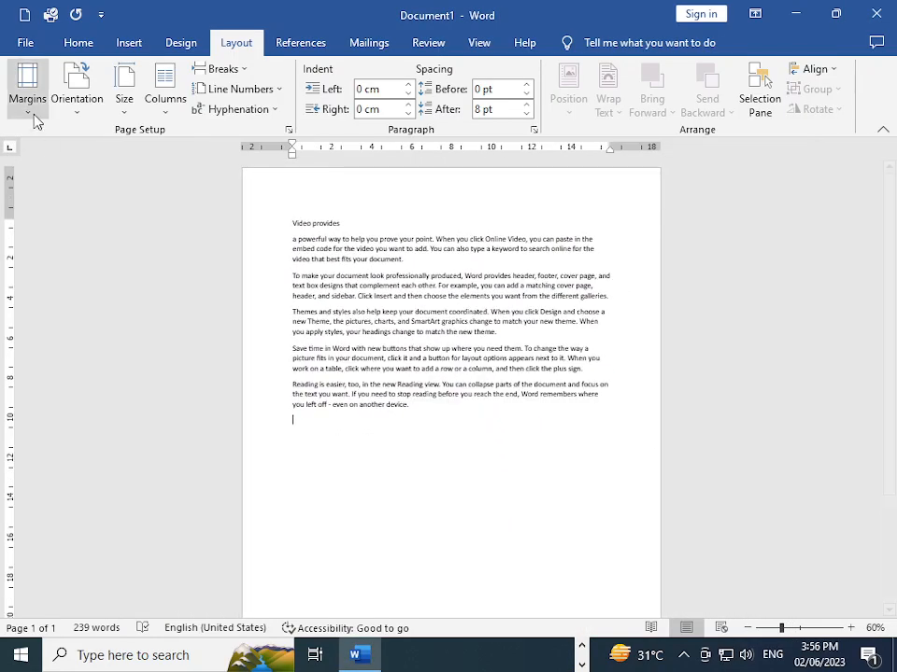
click(25, 86)
click(33, 154)
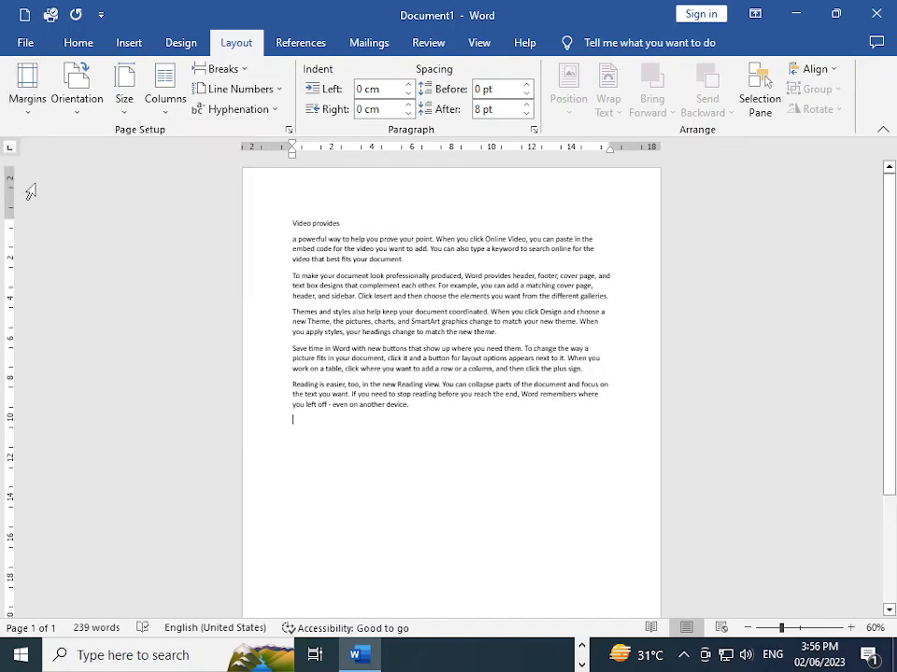
click(27, 94)
click(56, 269)
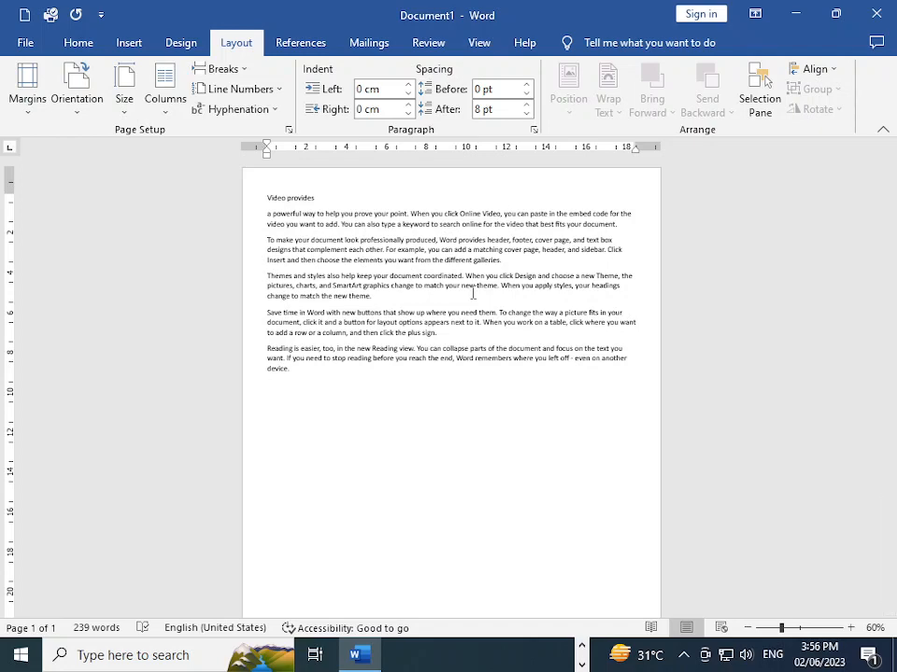
scroll(482, 394, up, 3)
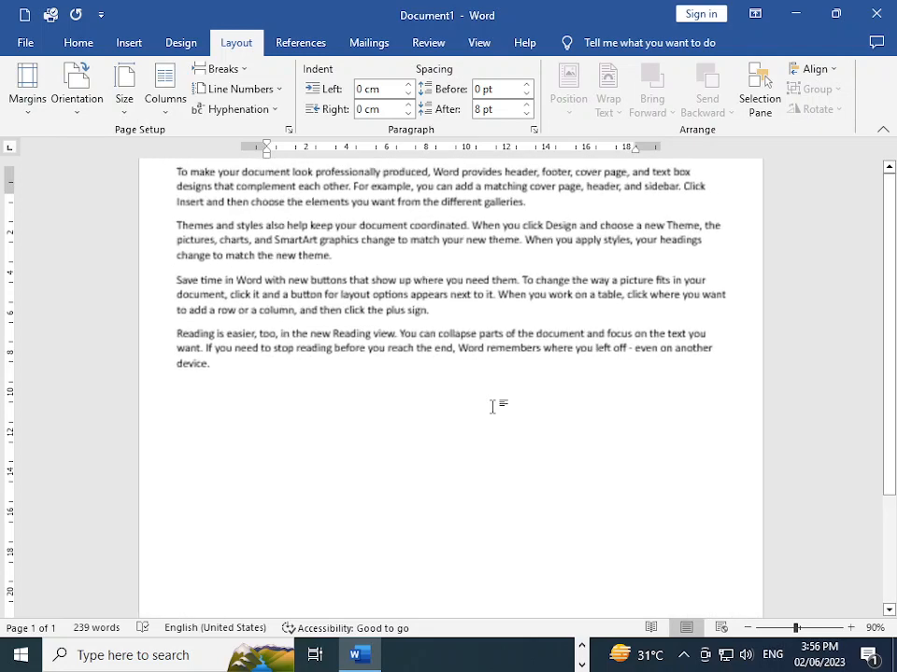
scroll(497, 401, up, 2)
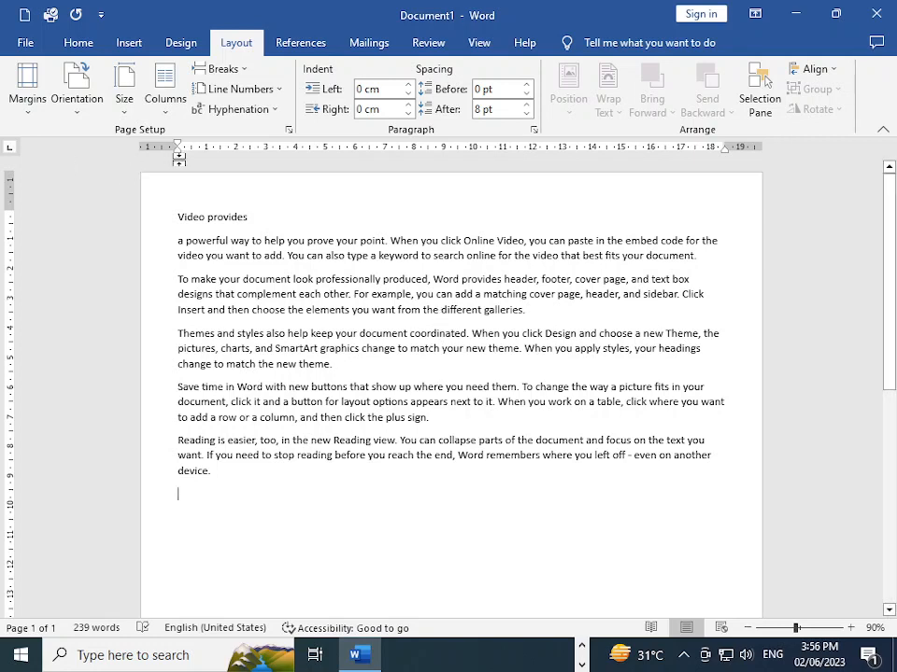
mouse_move(179, 156)
mouse_down()
mouse_move(166, 160)
mouse_move(180, 159)
mouse_up()
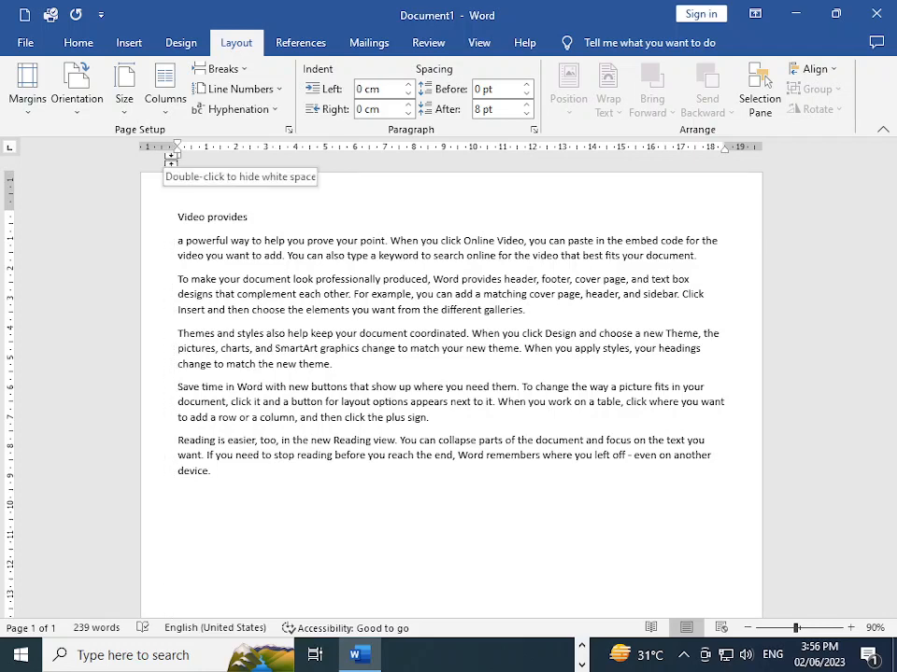
ctrl+scroll(282, 454, down, 2)
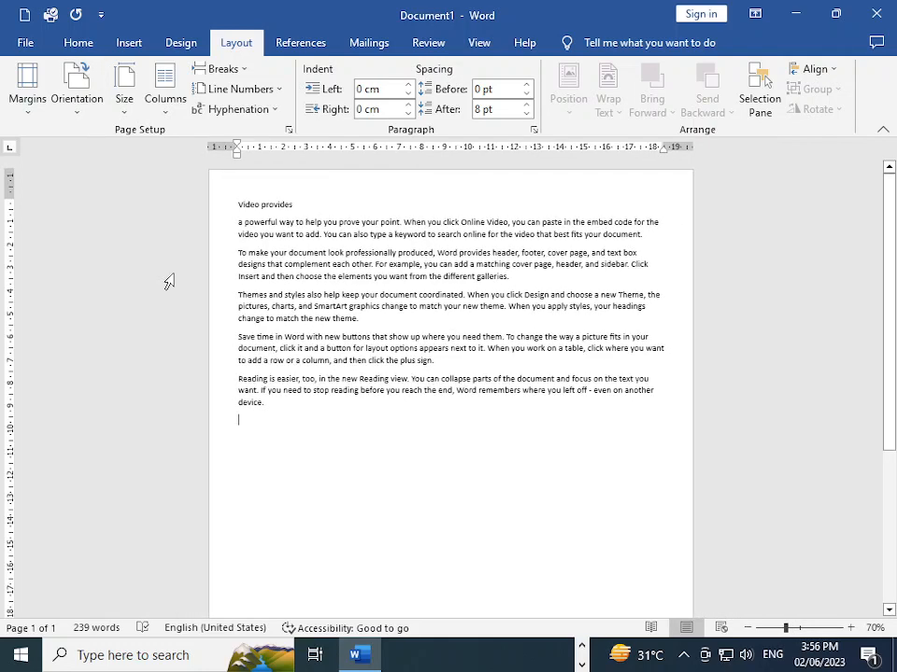
Set the document's margins to the Office 2003 Default preset
click(26, 89)
scroll(117, 310, down, 1)
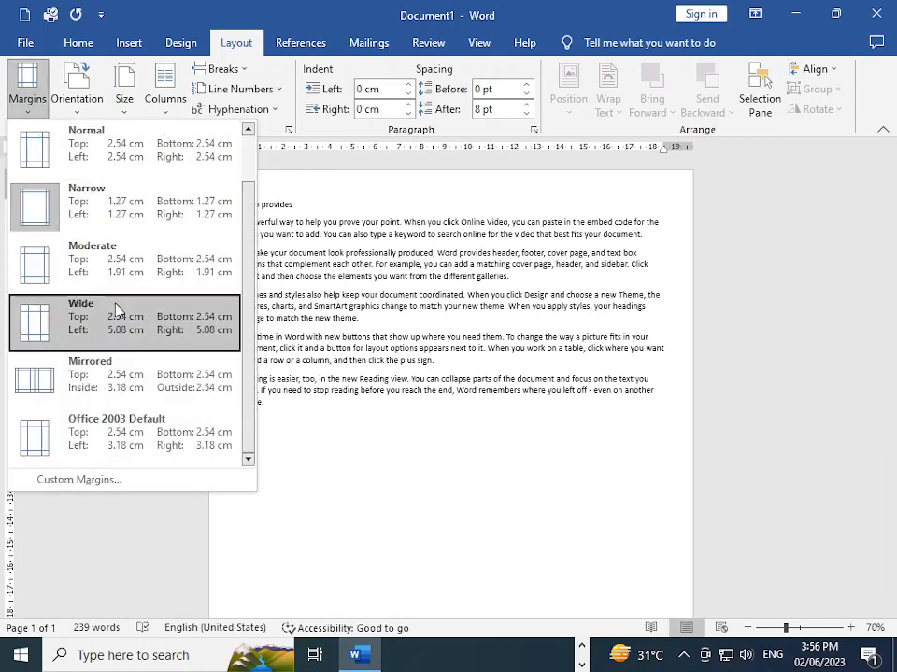
click(90, 431)
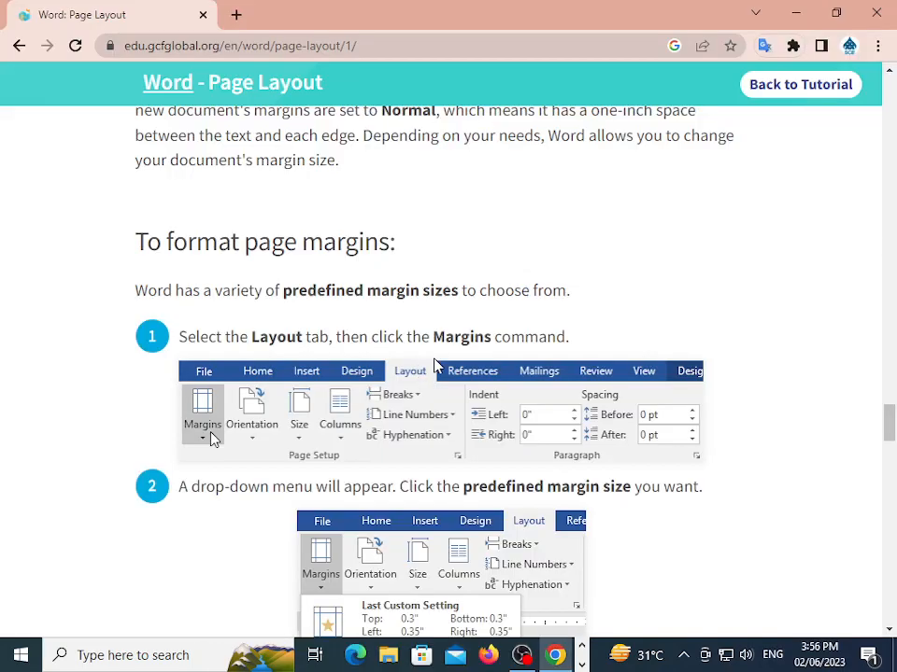
Skim the predefined margin instructions in Chrome, and view the custom margin settings in Word without changing them
scroll(514, 394, down, 8)
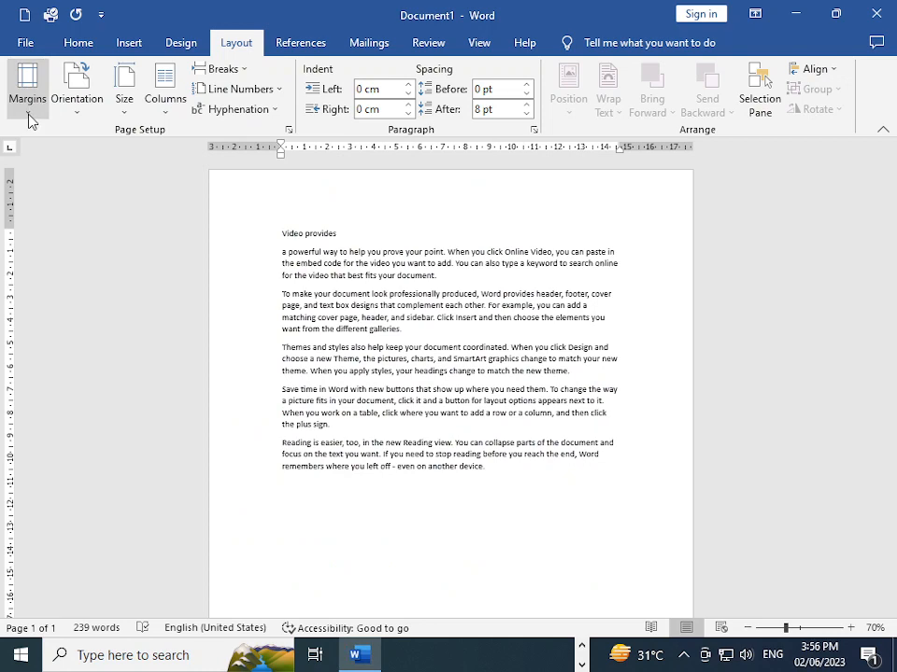
click(20, 86)
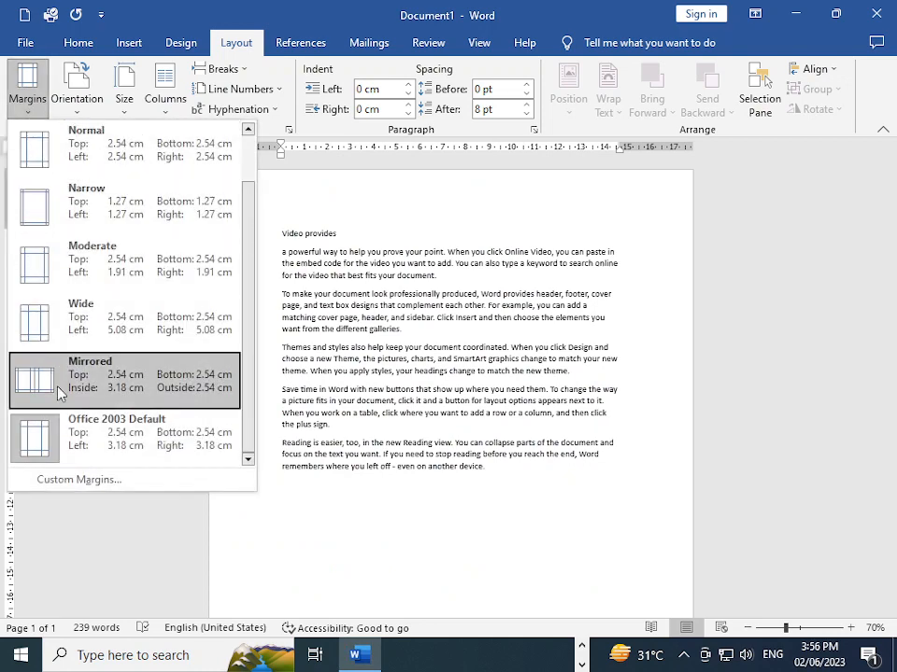
click(105, 481)
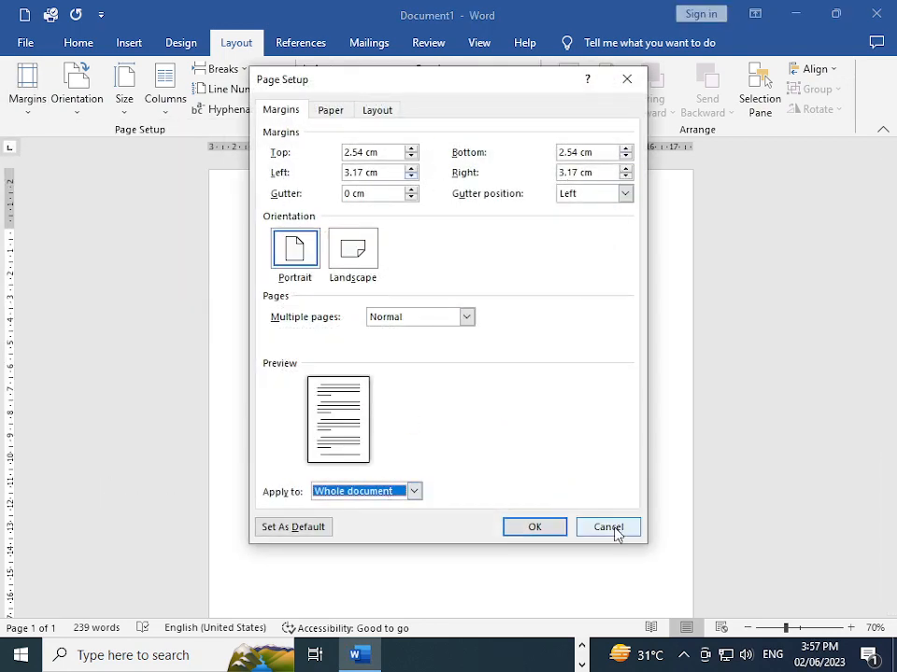
click(608, 528)
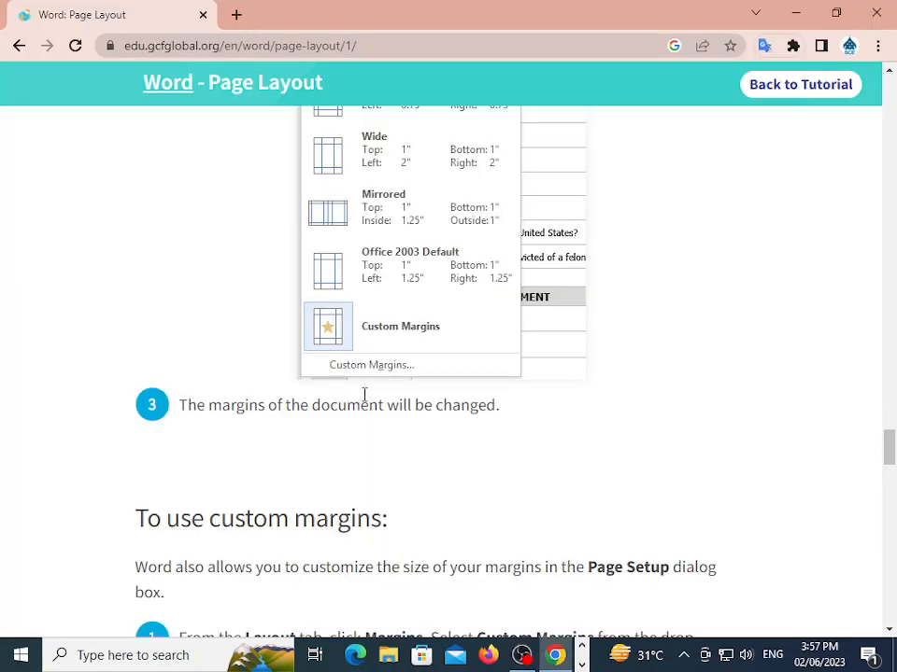
In Chrome, read the lesson's section on using custom margins and its tip about opening Page Setup
scroll(369, 393, down, 3)
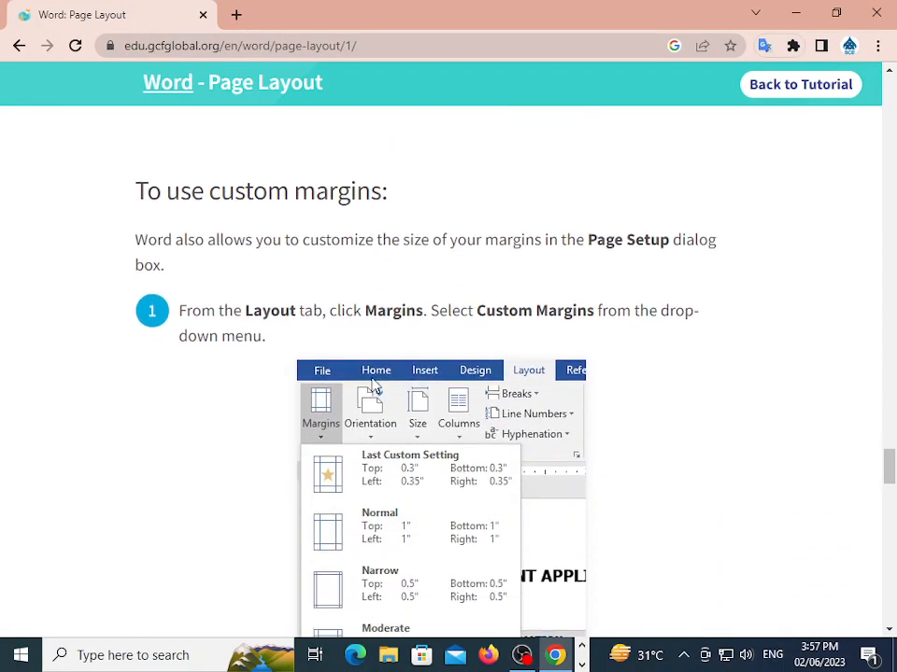
scroll(373, 388, down, 10)
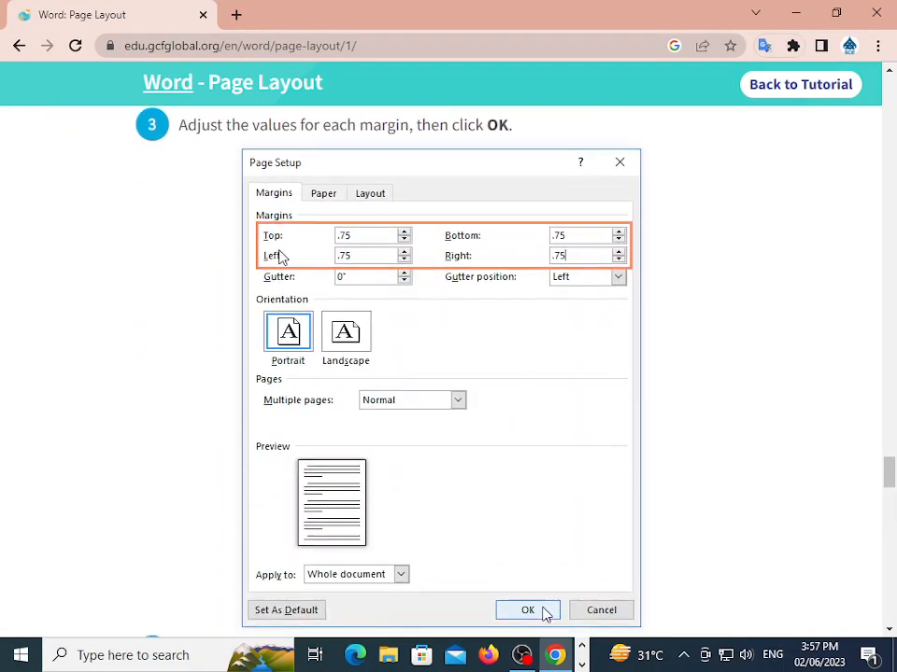
scroll(589, 323, down, 3)
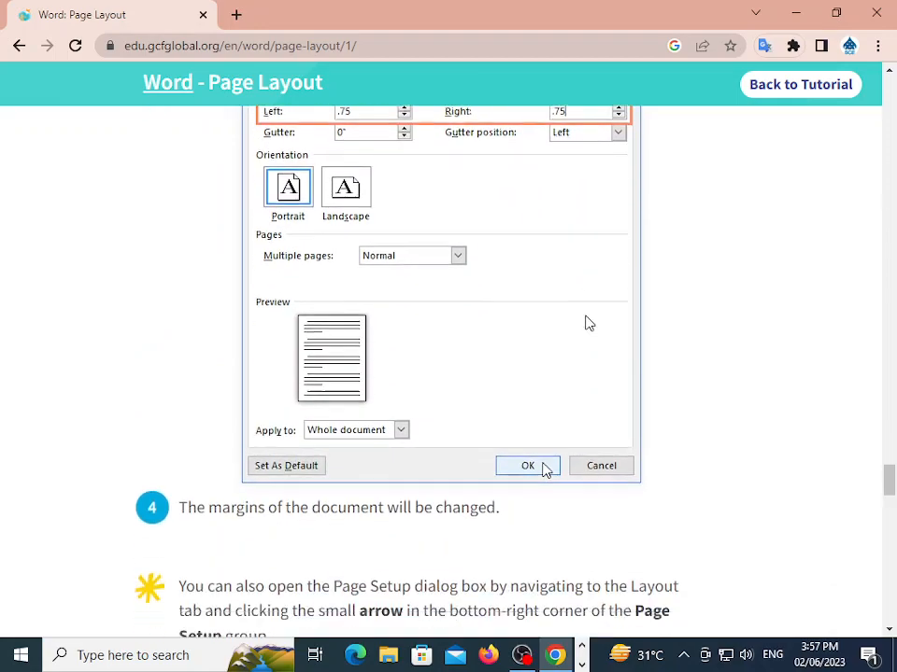
scroll(588, 323, down, 8)
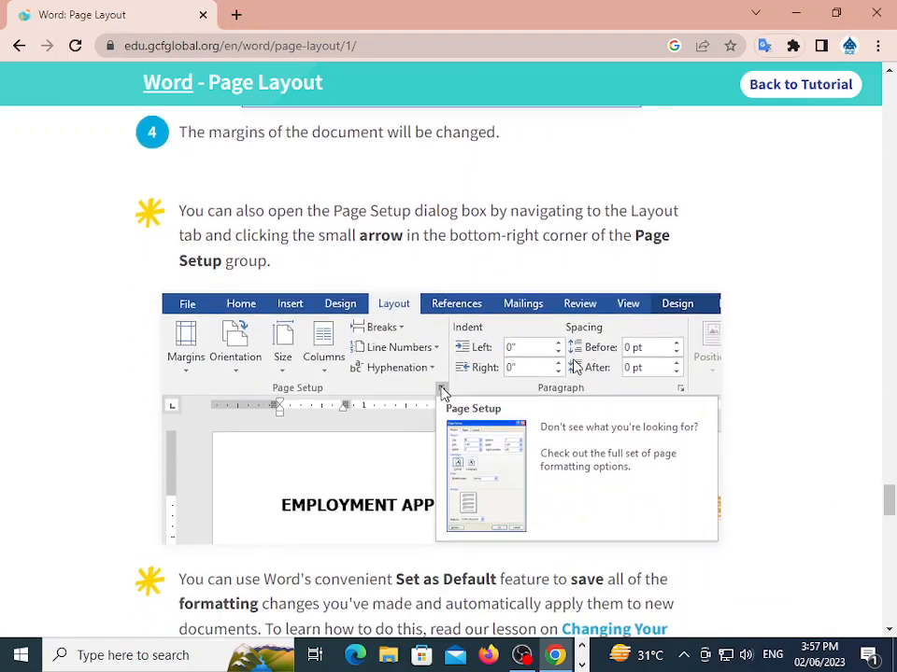
scroll(573, 426, up, 5)
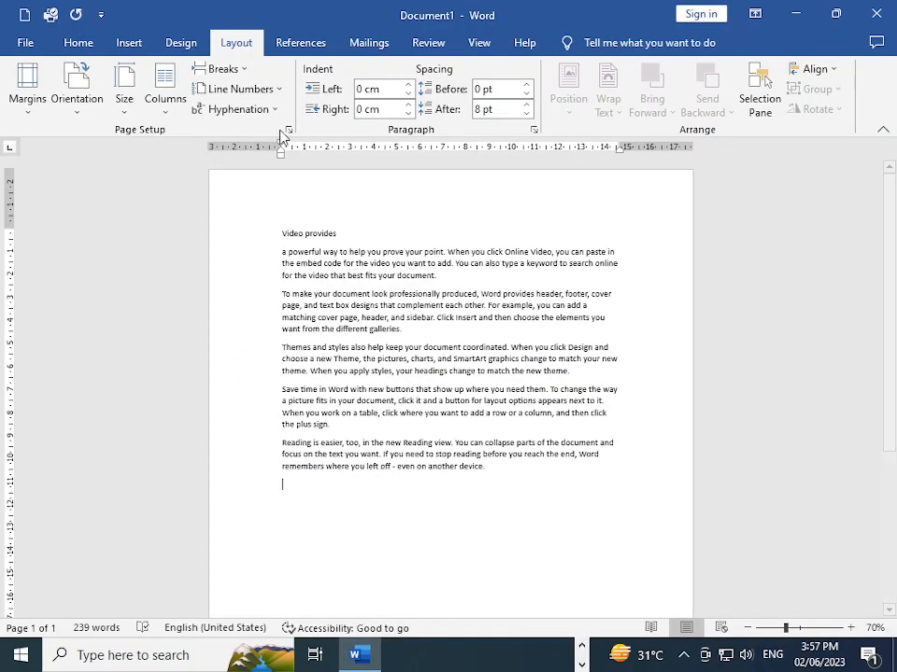
In Word, examine the margin, paper and layout settings in Page Setup and close it without changing anything
click(288, 130)
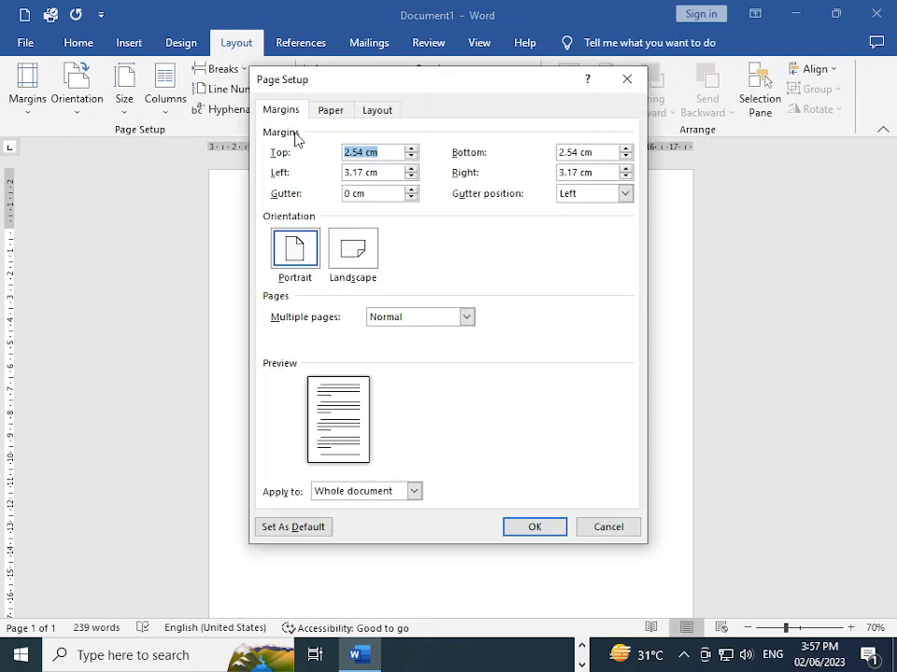
click(632, 533)
click(36, 110)
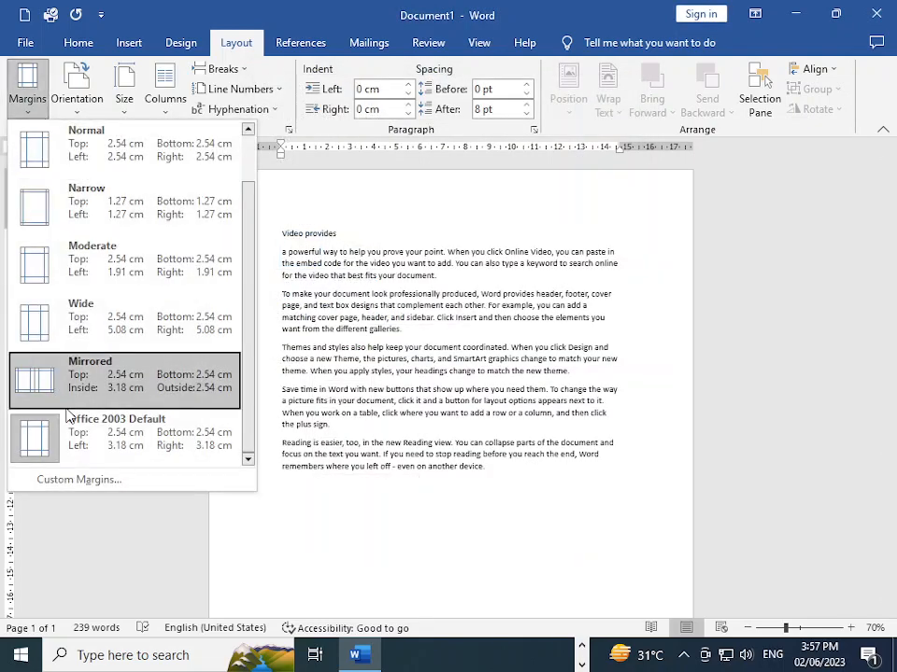
click(264, 522)
click(288, 130)
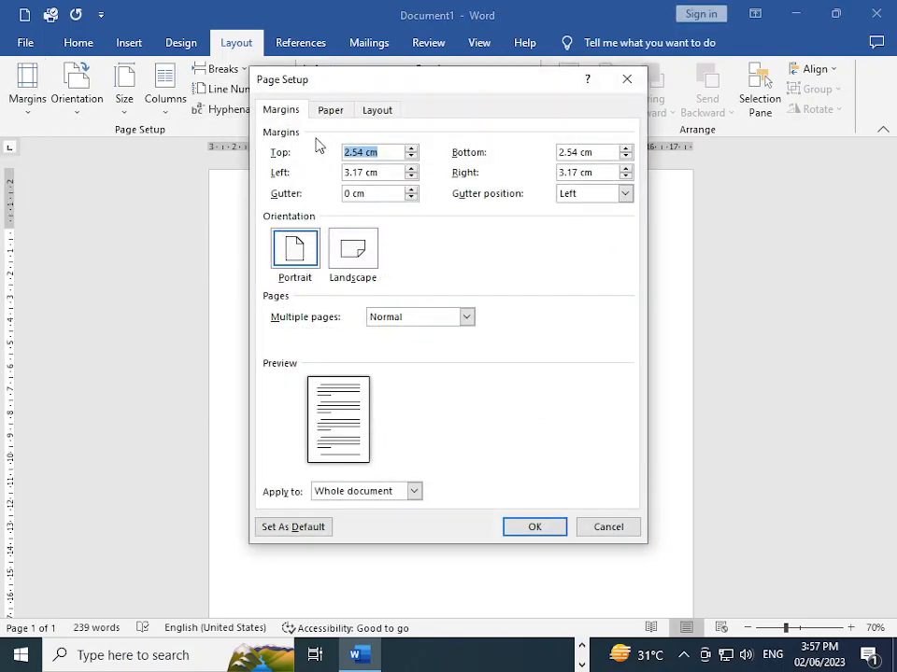
click(332, 111)
click(381, 112)
click(334, 111)
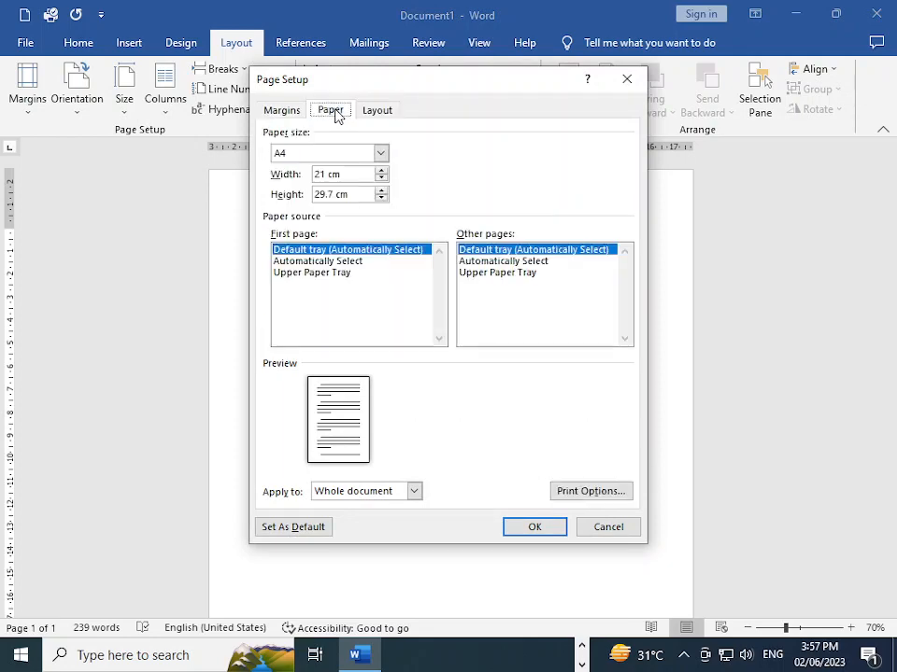
click(281, 111)
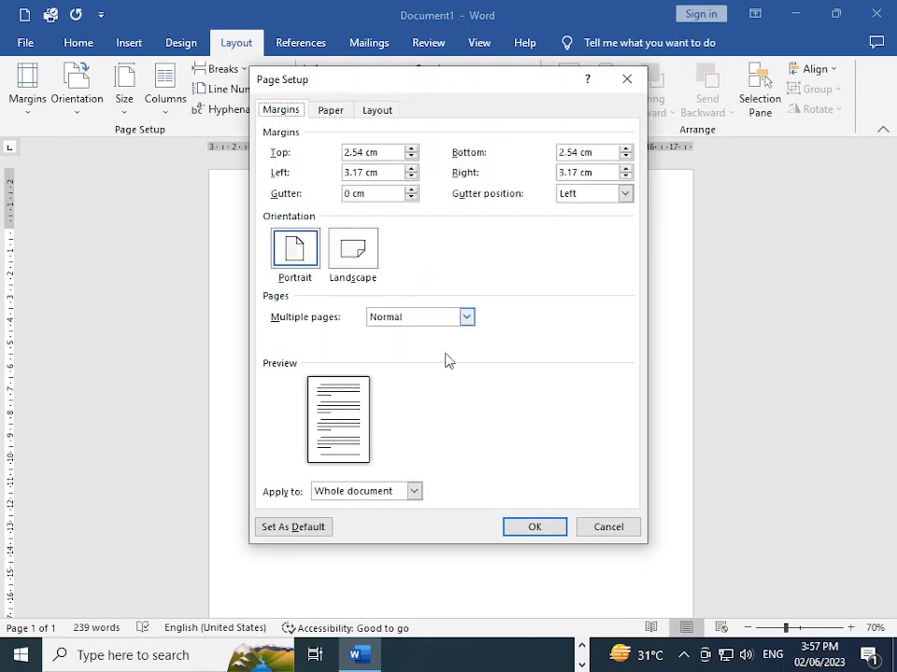
click(606, 528)
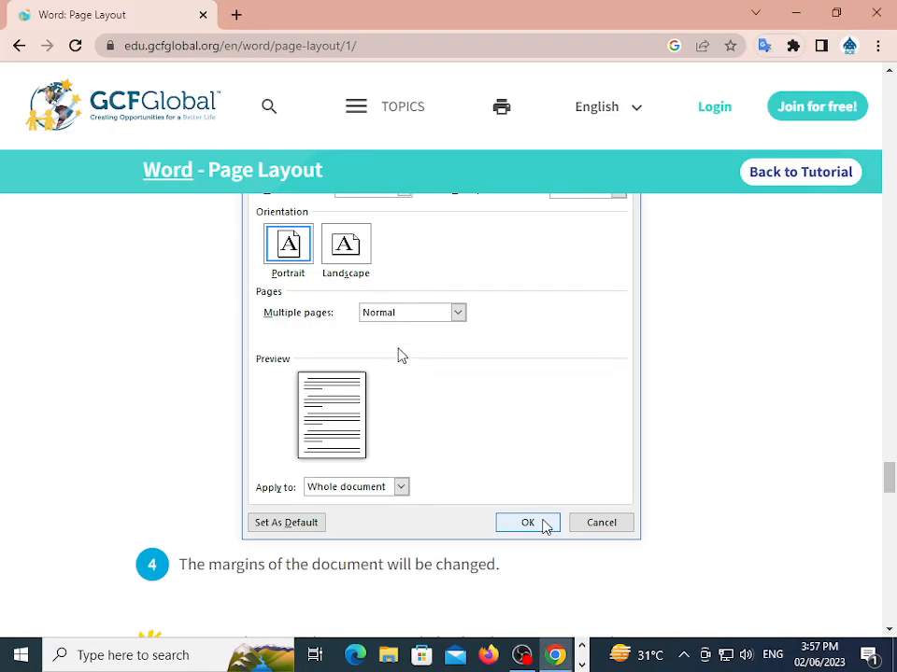
In Chrome, skim the rest of the Page Layout lesson, including the Challenge instructions and the sample employment application
scroll(367, 377, down, 5)
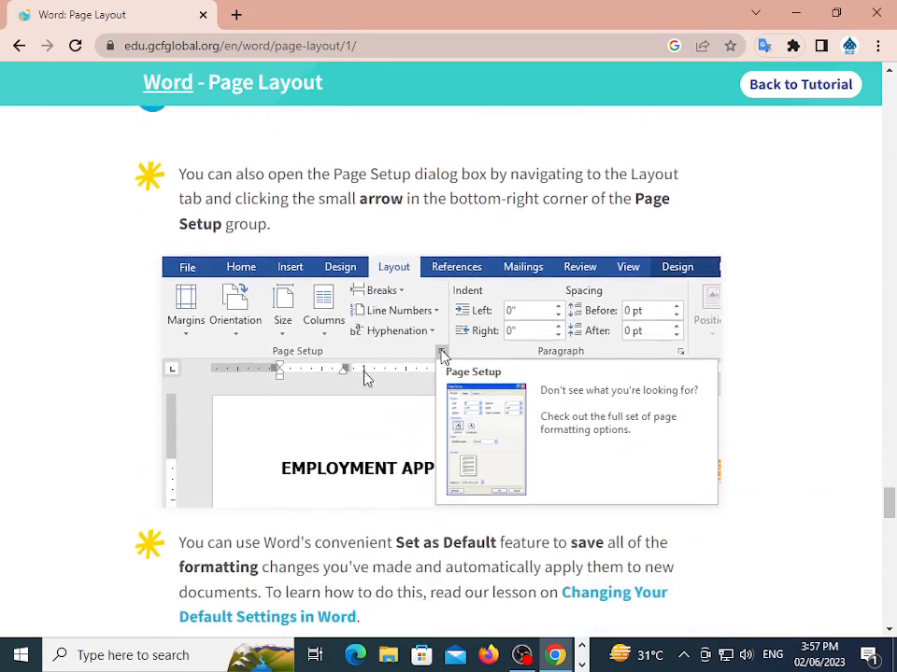
scroll(367, 378, down, 6)
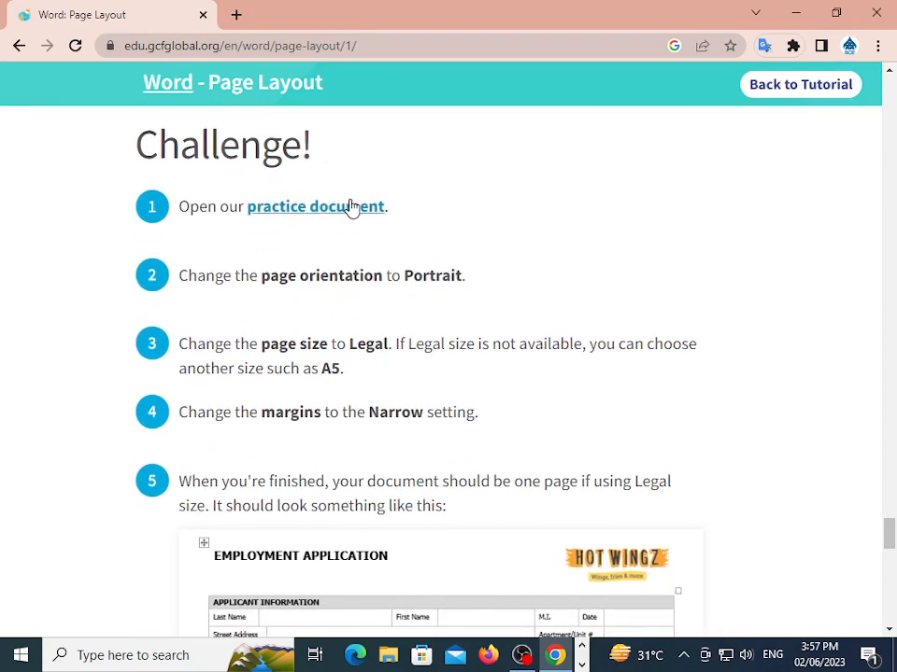
scroll(448, 355, down, 6)
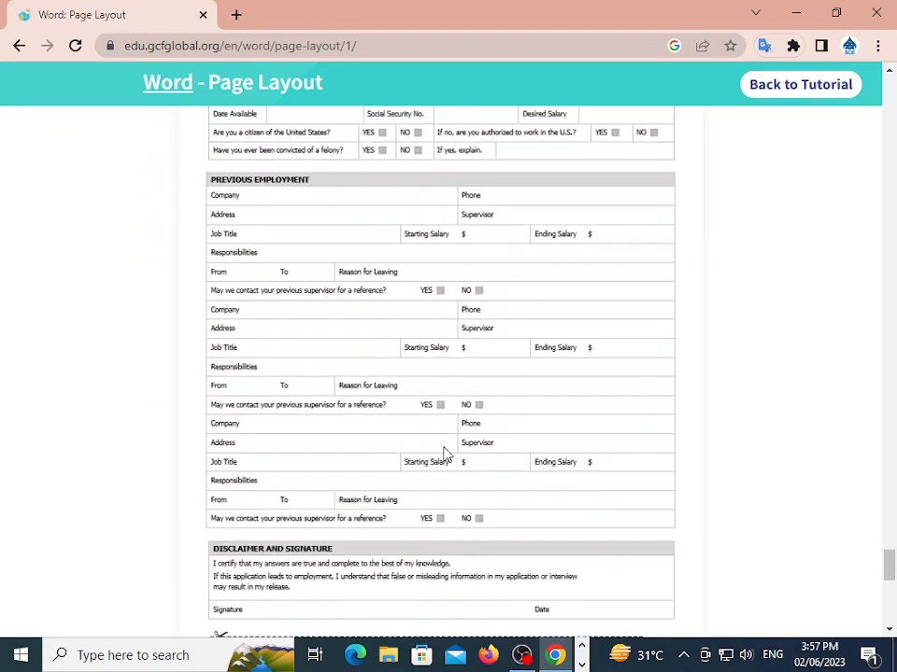
scroll(445, 455, down, 6)
scroll(441, 406, up, 10)
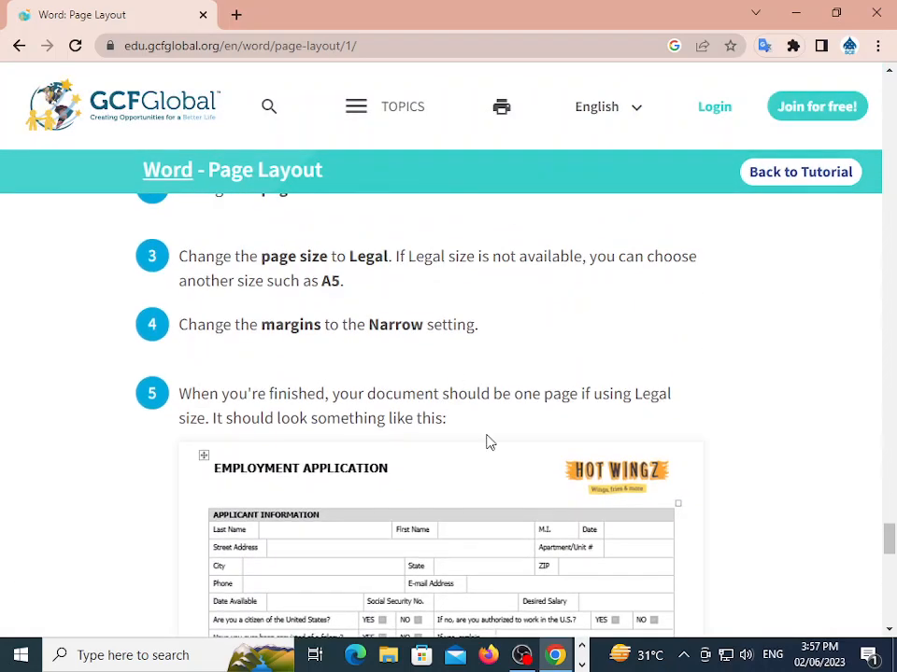
Return to the Word tutorial's lesson list and open the Printing Documents lesson
click(19, 46)
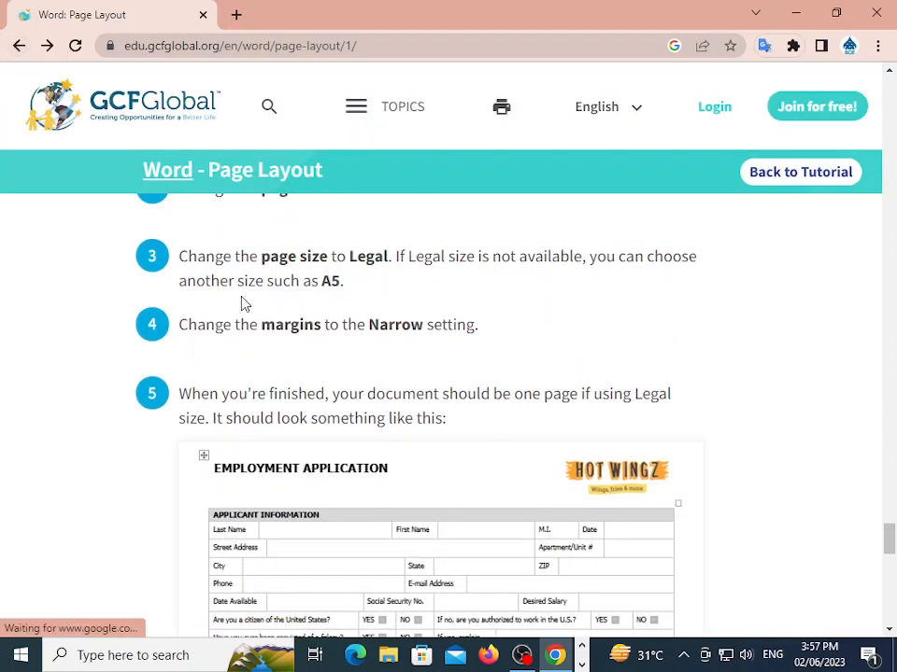
click(20, 47)
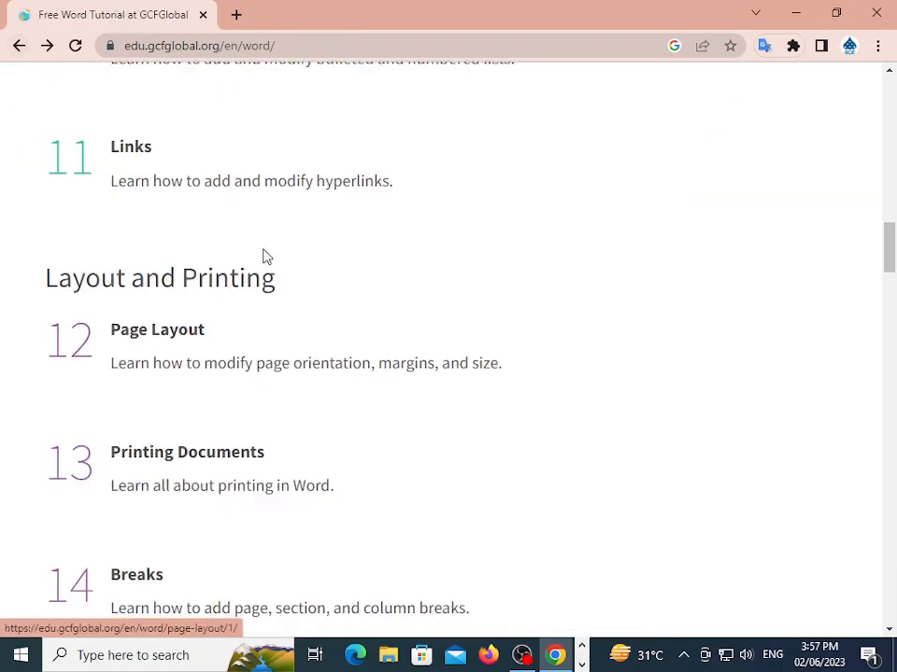
scroll(263, 256, down, 2)
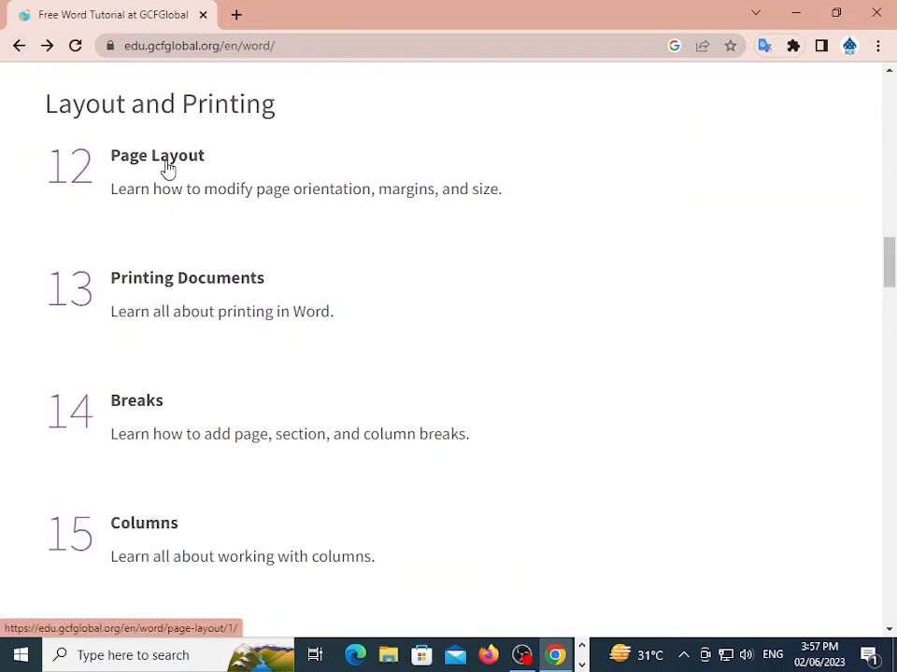
click(181, 282)
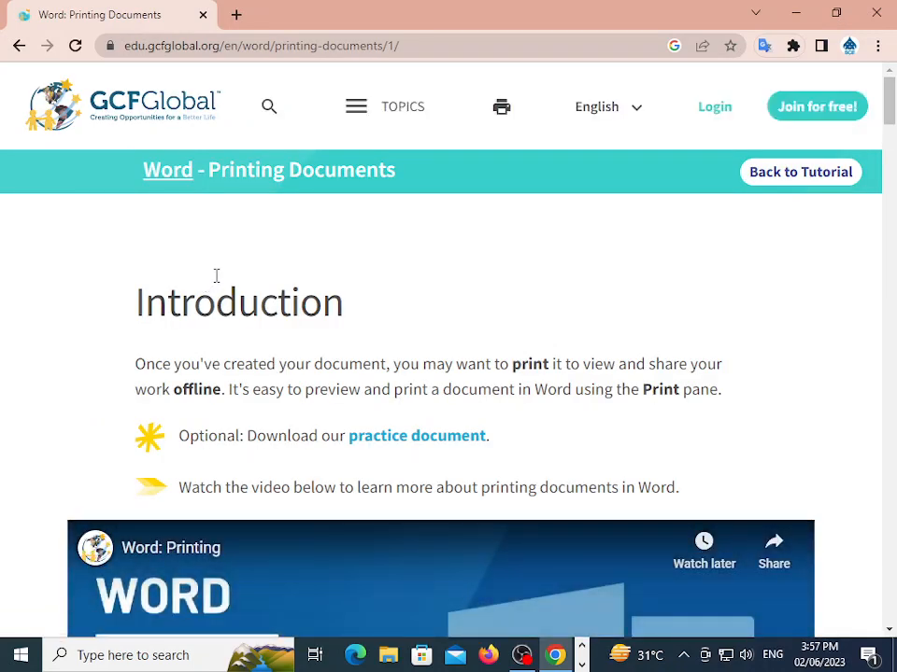
Read the lesson's introduction and its steps for accessing the Print pane, highlighting that section's heading
scroll(242, 289, down, 2)
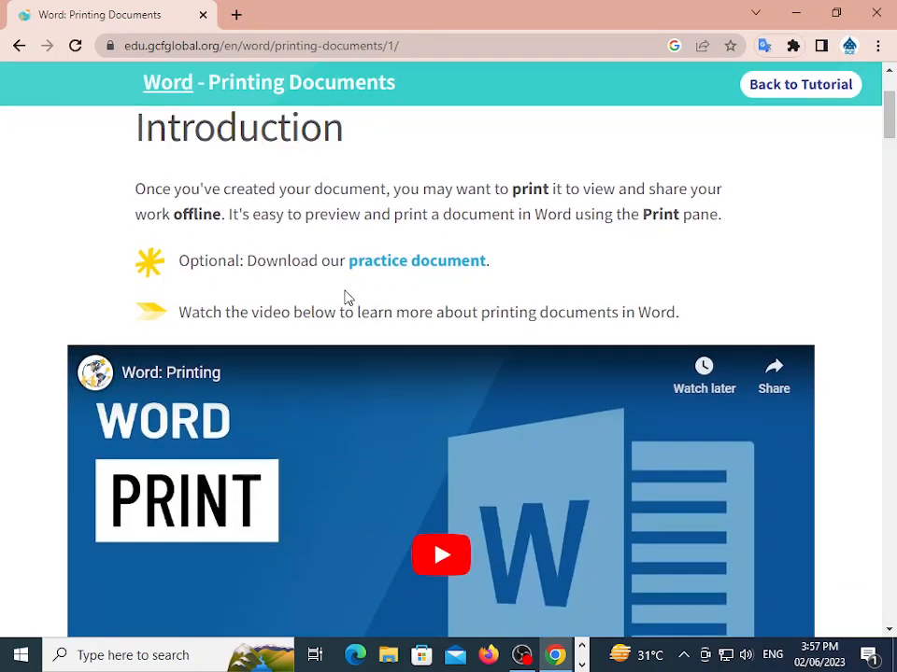
scroll(445, 328, down, 4)
scroll(378, 350, down, 3)
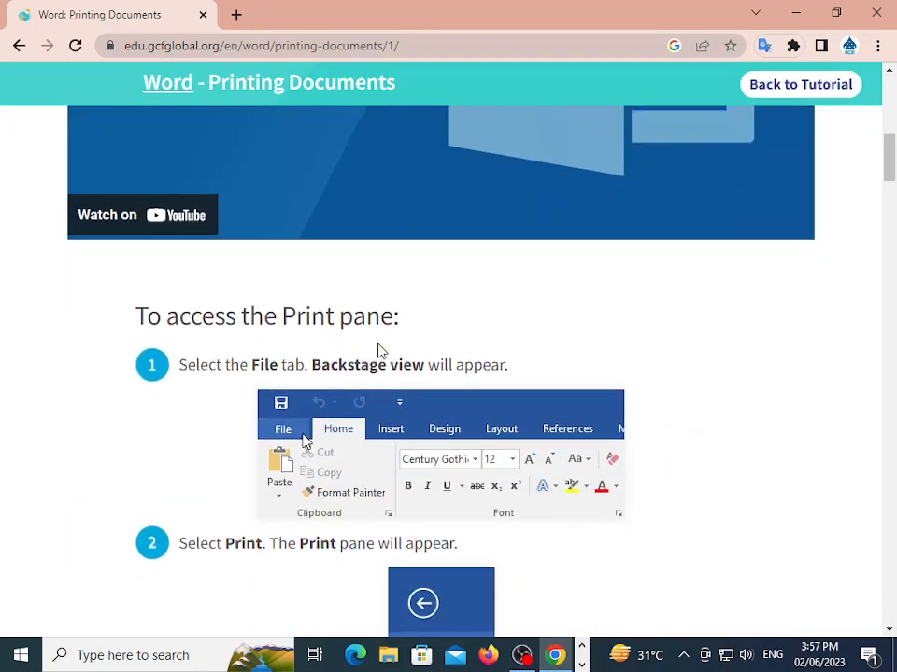
drag(140, 234, 450, 214)
scroll(476, 214, down, 2)
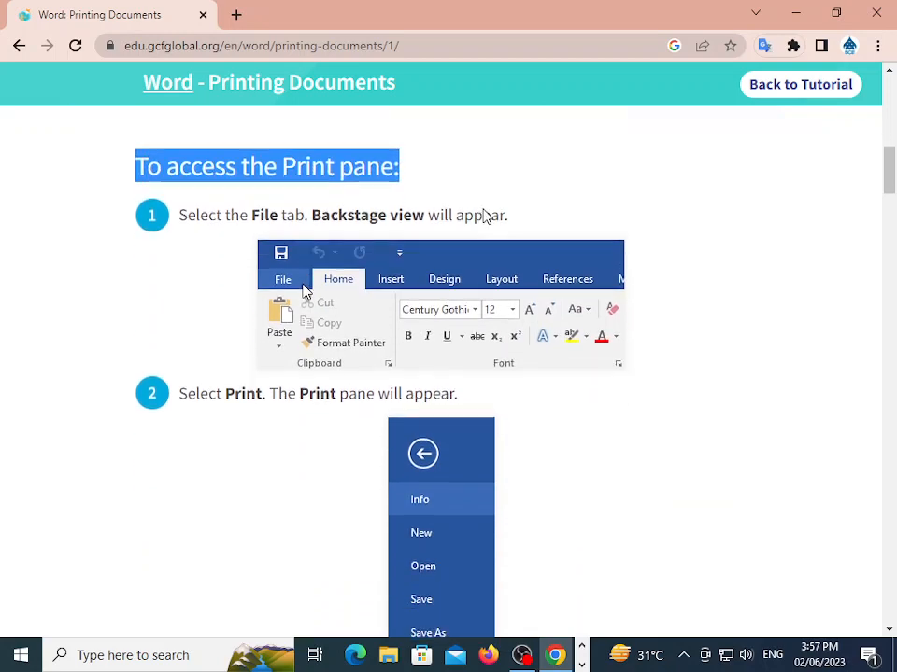
scroll(297, 294, up, 3)
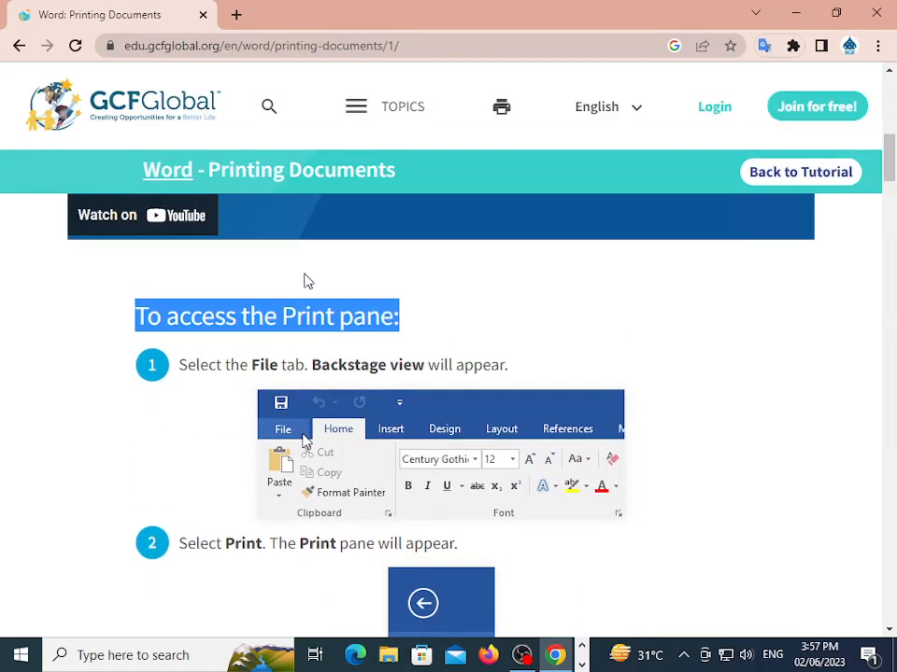
scroll(304, 281, down, 1)
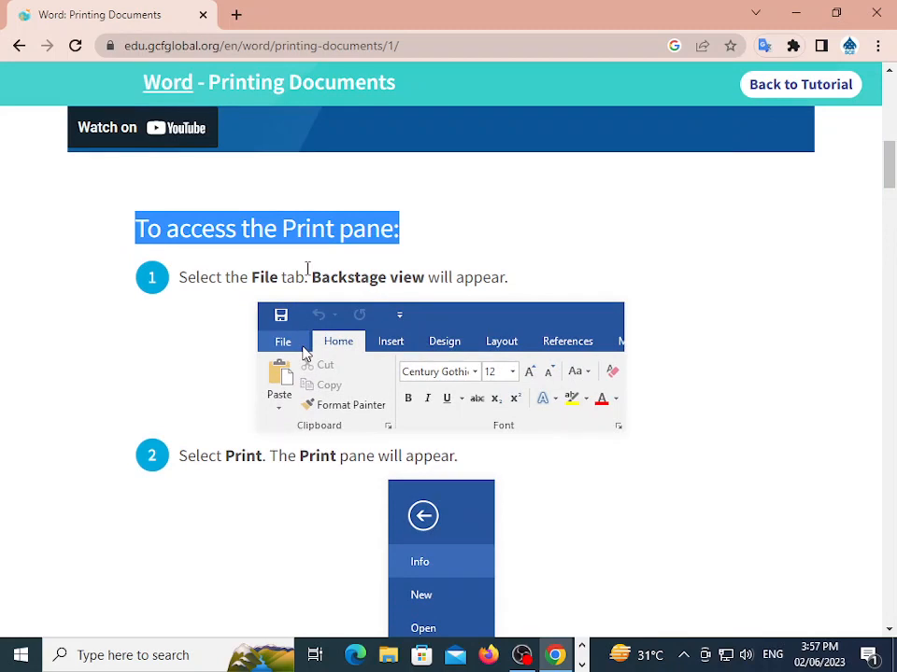
scroll(306, 269, down, 2)
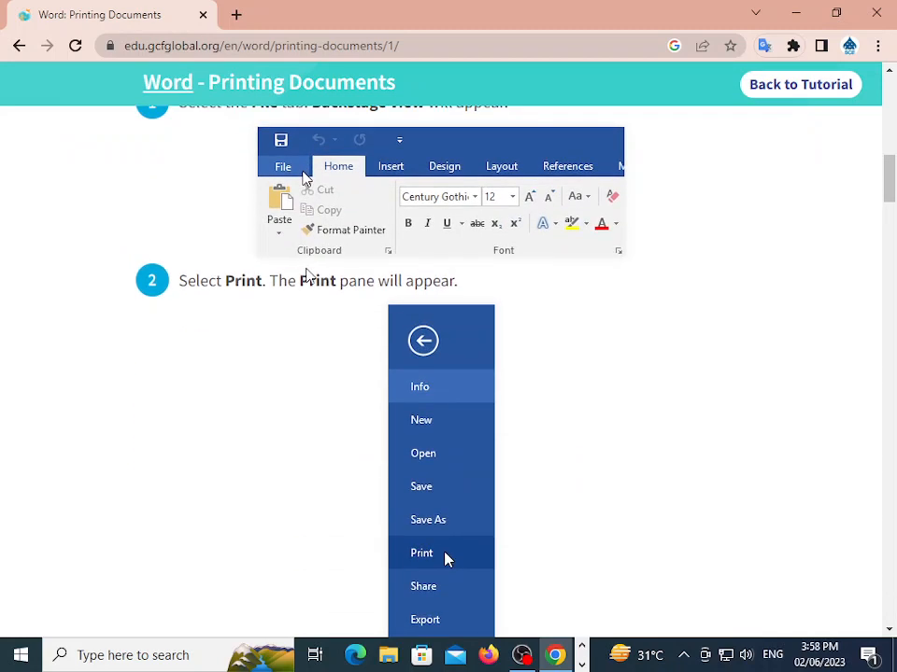
Study the lesson's interactive illustration of the Print pane, covering copies, printer and settings
scroll(318, 262, down, 9)
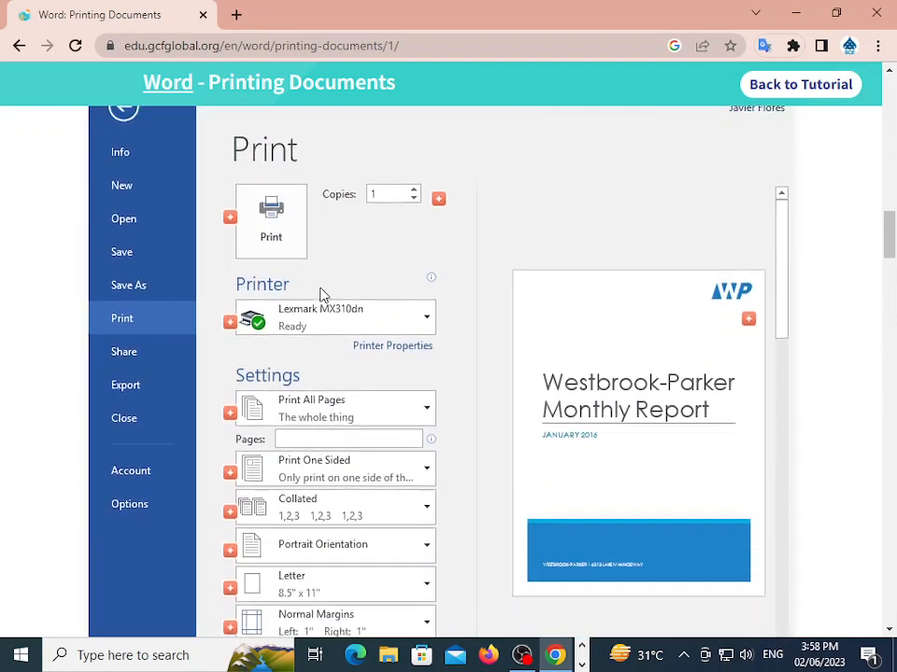
scroll(323, 292, down, 1)
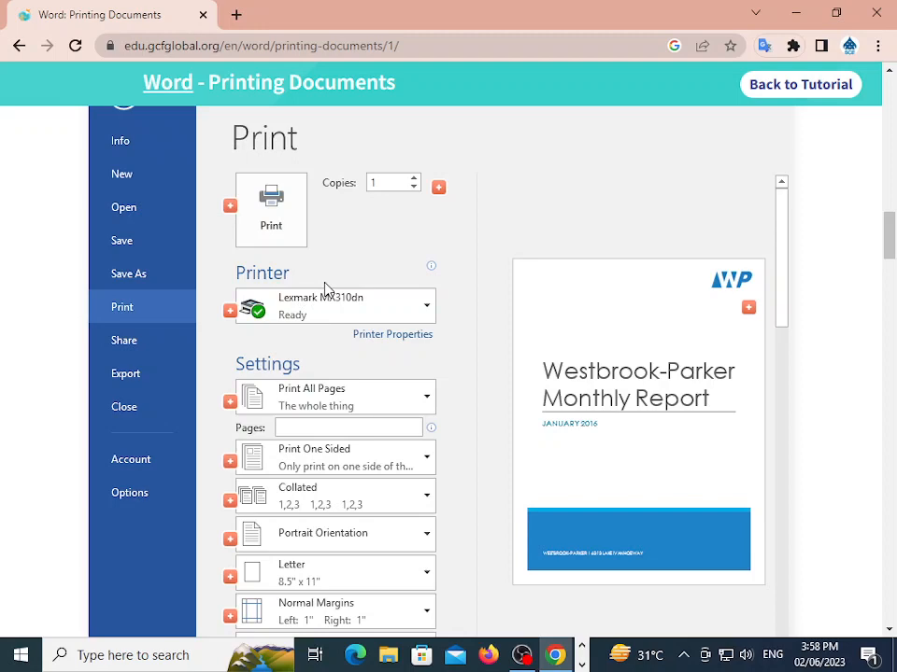
scroll(326, 284, down, 2)
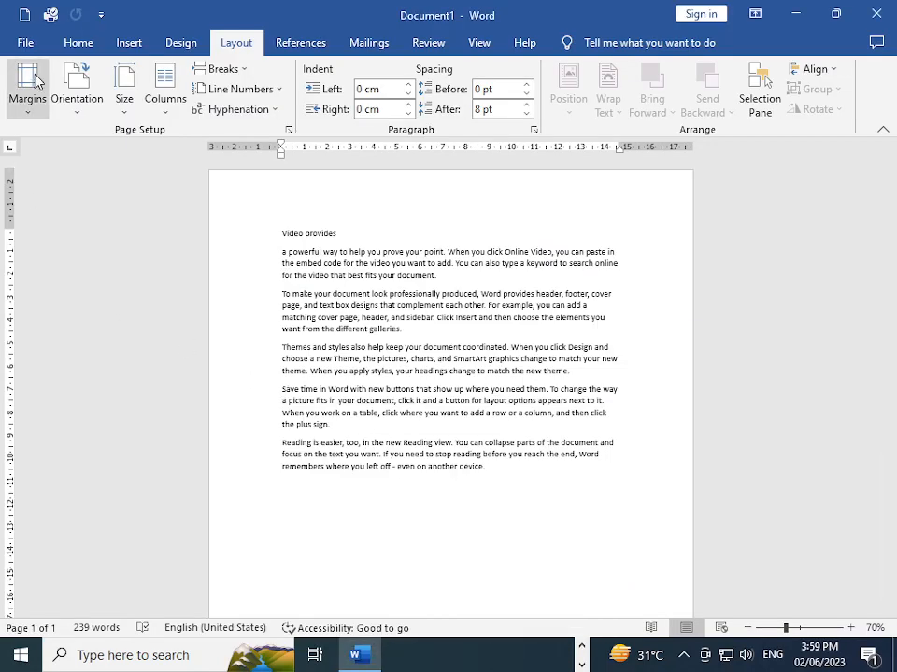
Switch to Word, view the document's Print pane, and go back to the document
click(25, 40)
click(22, 49)
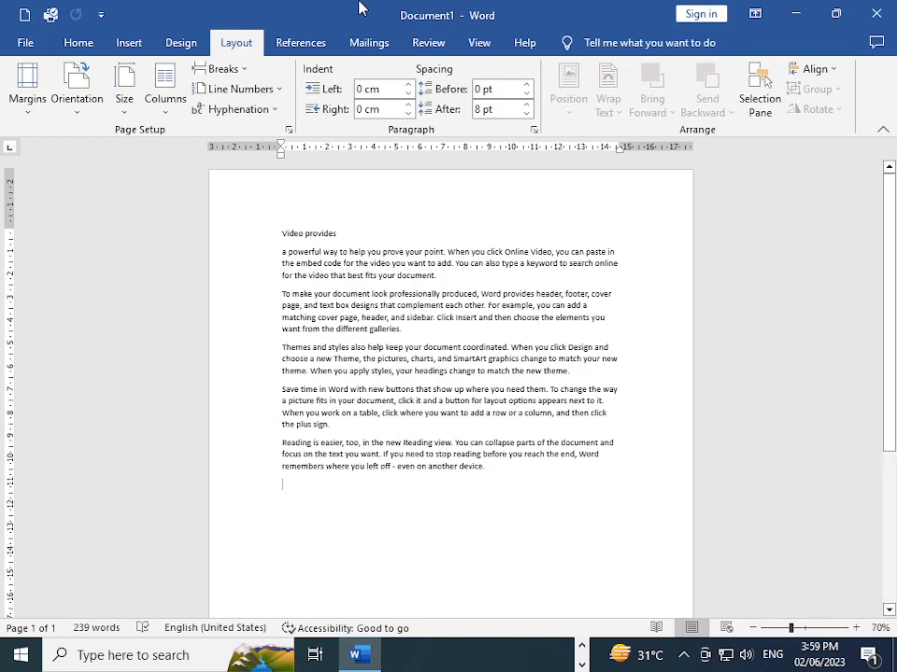
click(31, 42)
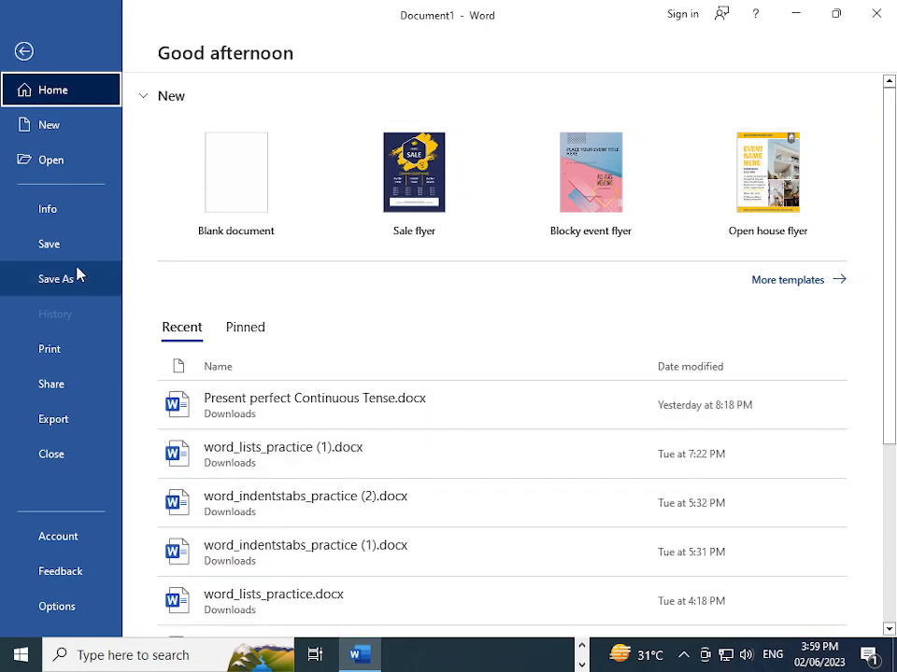
click(52, 349)
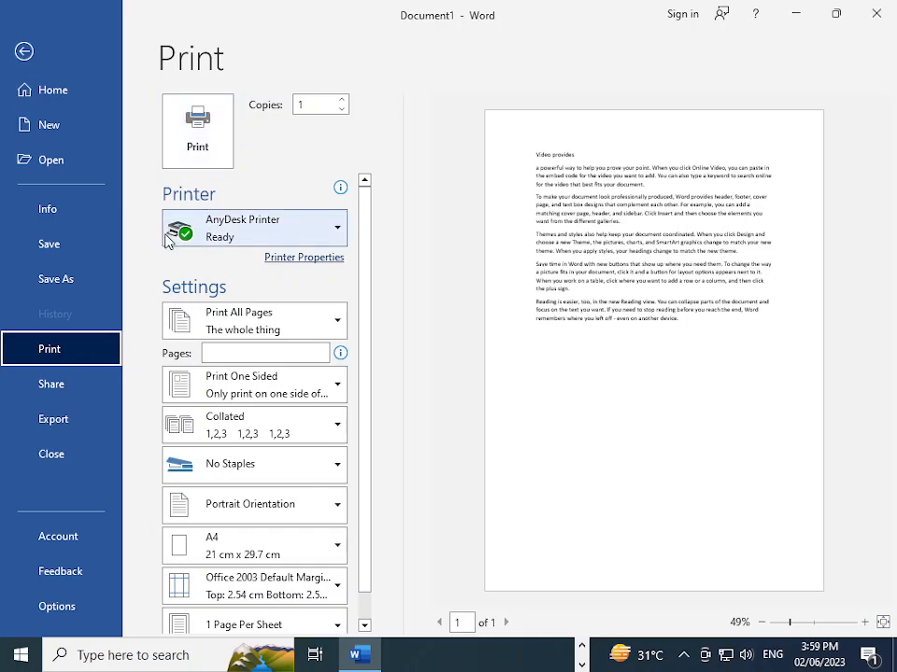
click(24, 53)
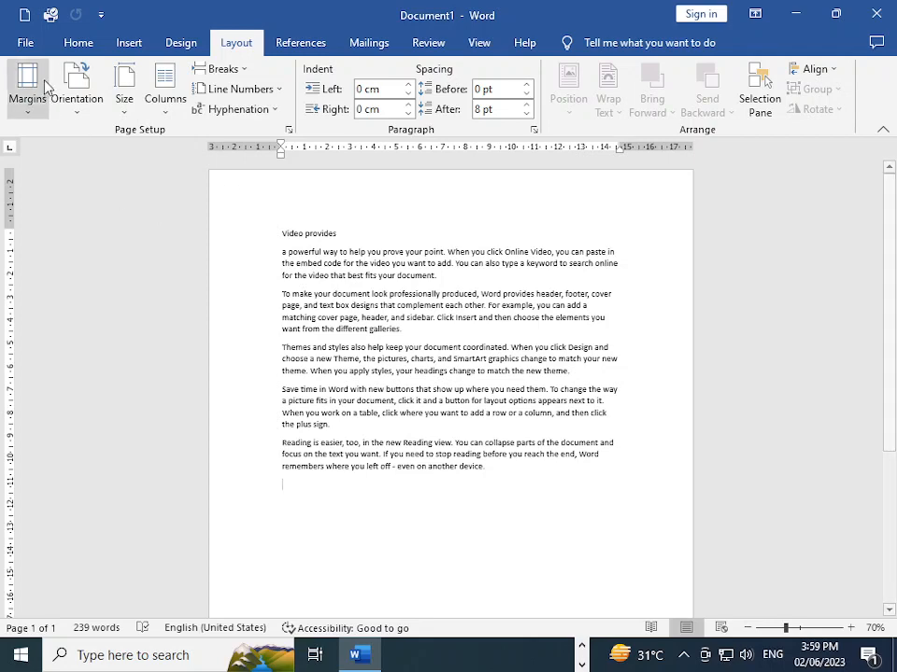
Bring up the print settings and preview for the open document
click(26, 43)
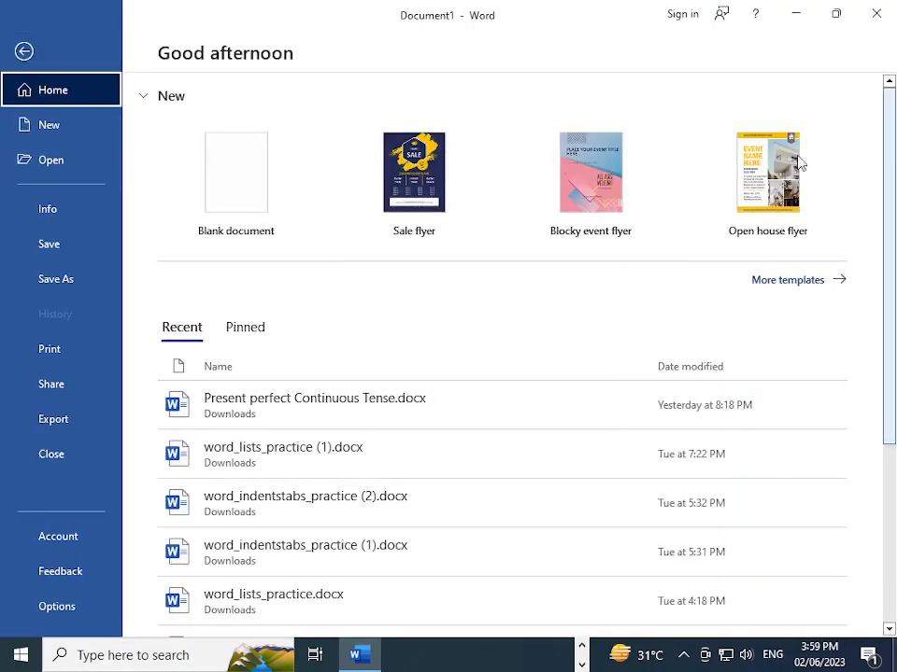
click(25, 53)
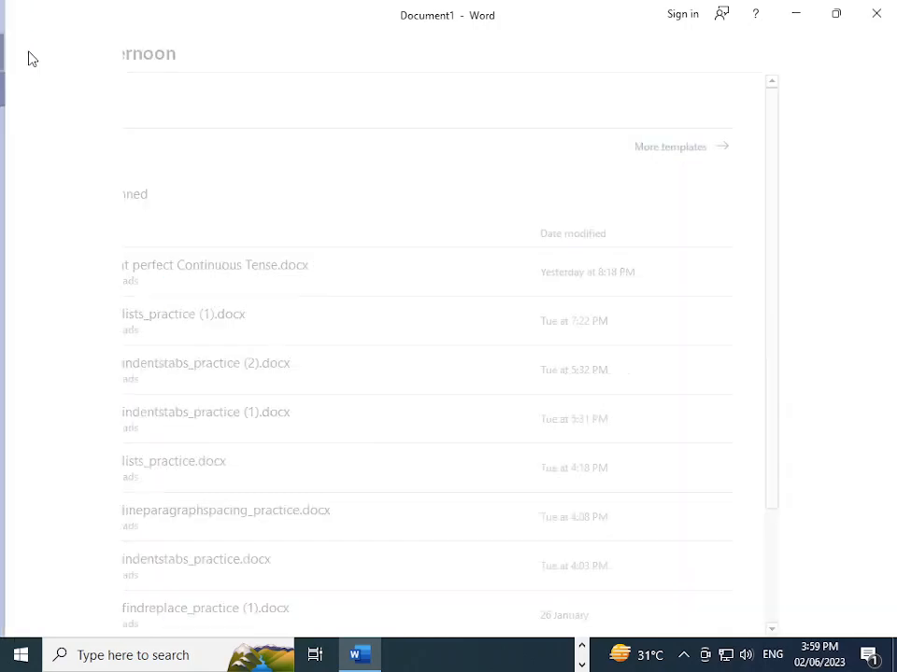
click(25, 43)
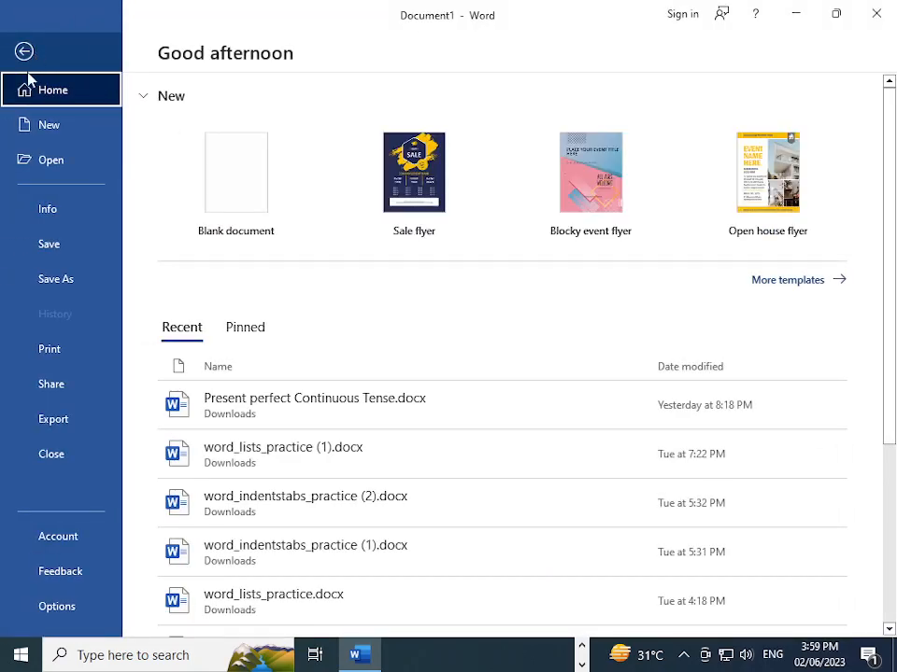
click(86, 352)
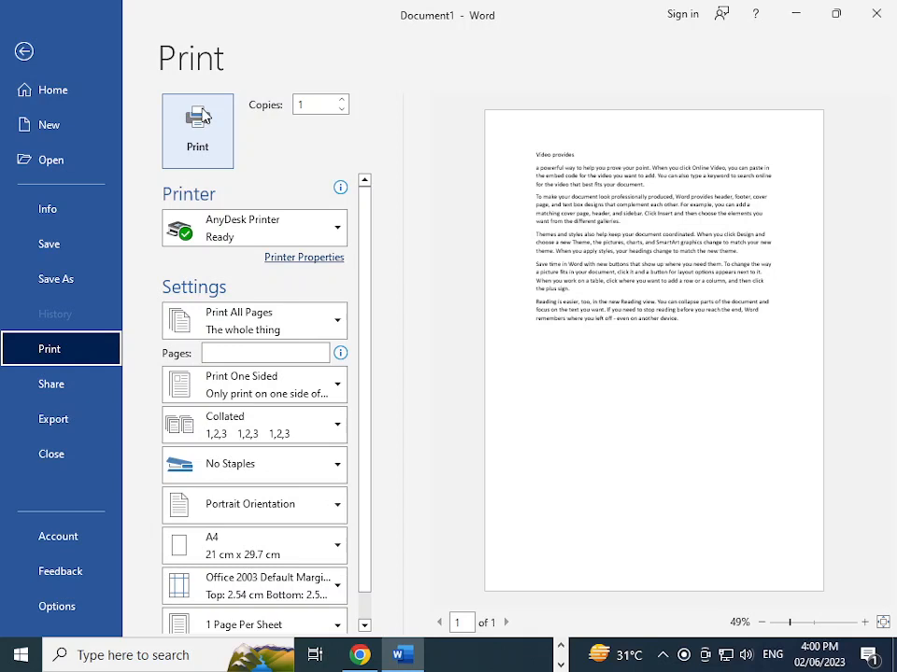
Look through the available print settings, including the number of copies and the page range, without entering values
scroll(305, 316, down, 1)
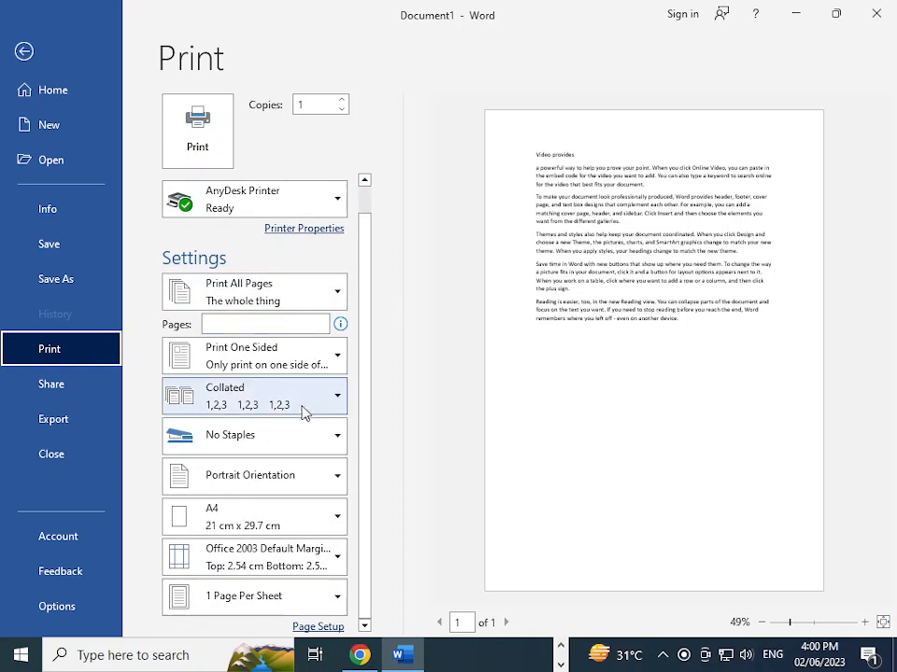
scroll(359, 362, up, 1)
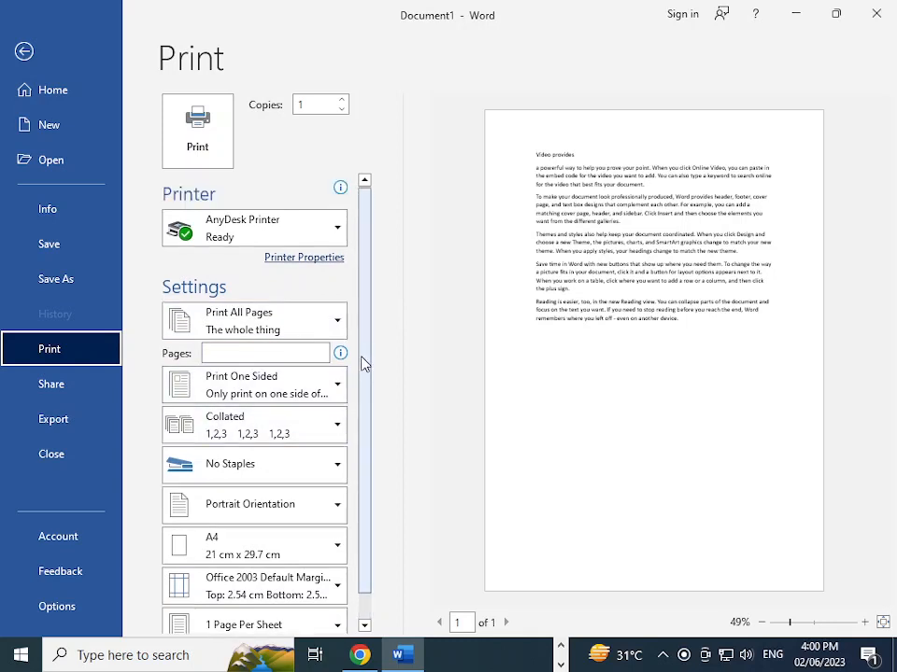
scroll(362, 362, down, 1)
scroll(340, 333, up, 1)
click(311, 105)
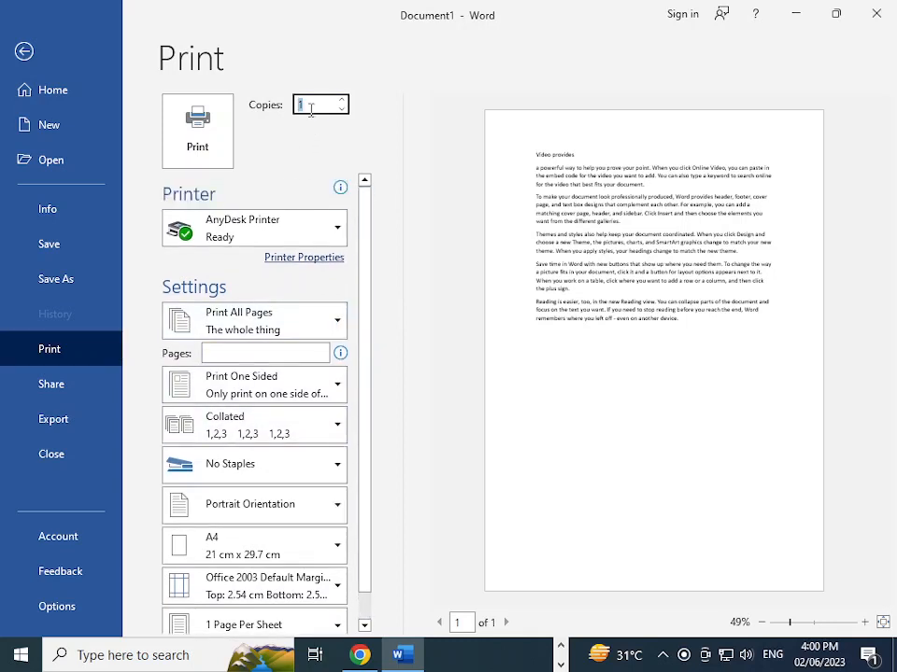
click(249, 354)
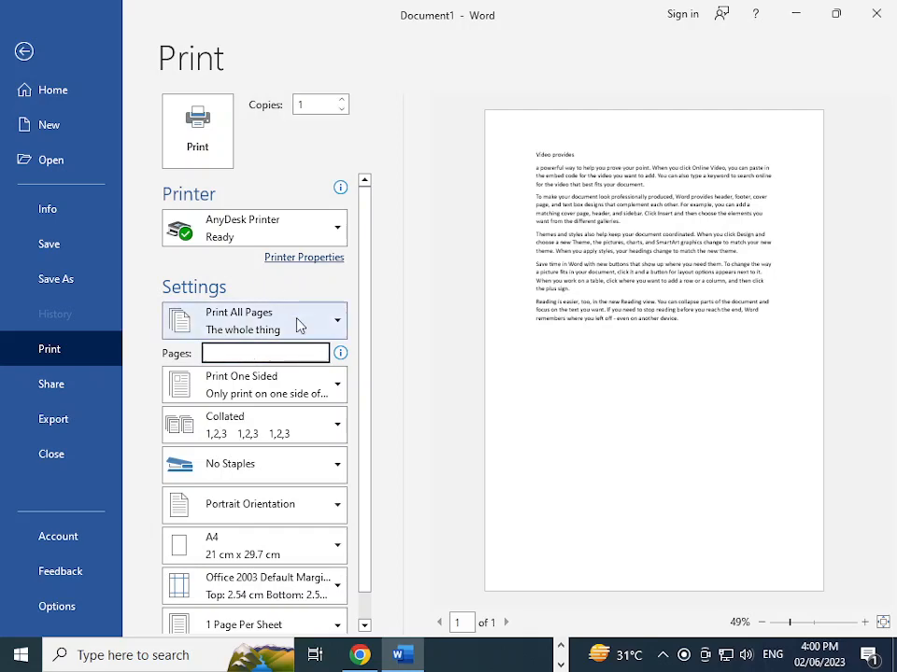
Switch to the browser lesson and compare the start of its "To print a document" section with Word's Print pane
key(alt+Tab)
scroll(342, 250, down, 4)
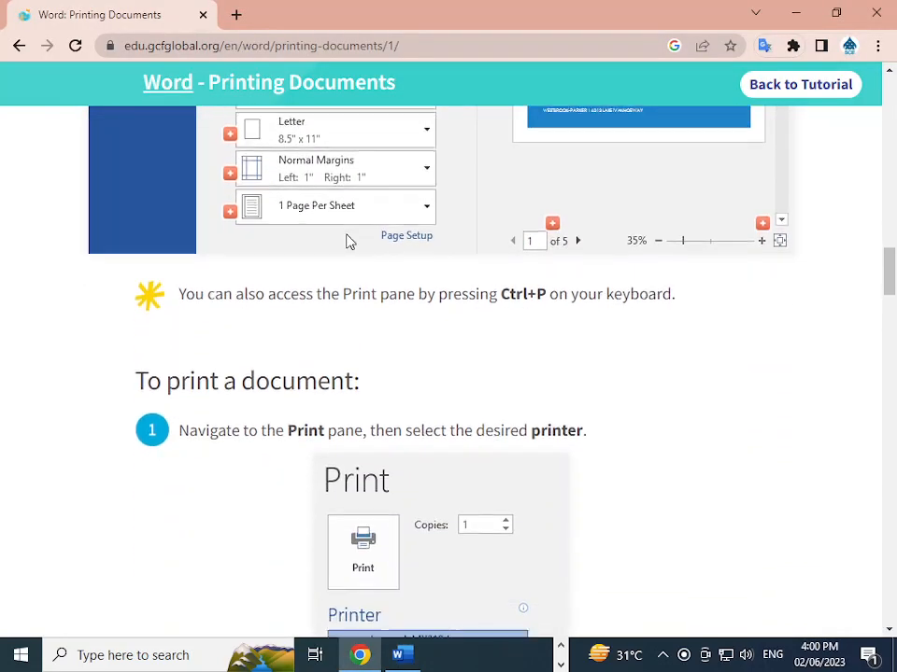
scroll(346, 241, down, 2)
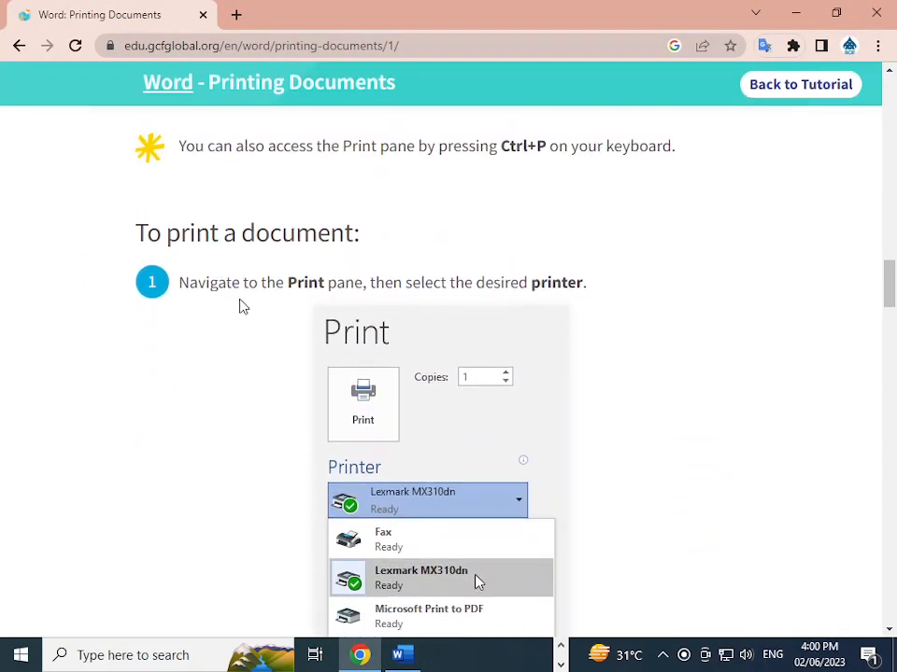
scroll(324, 349, up, 2)
scroll(474, 316, down, 1)
key(alt+Tab)
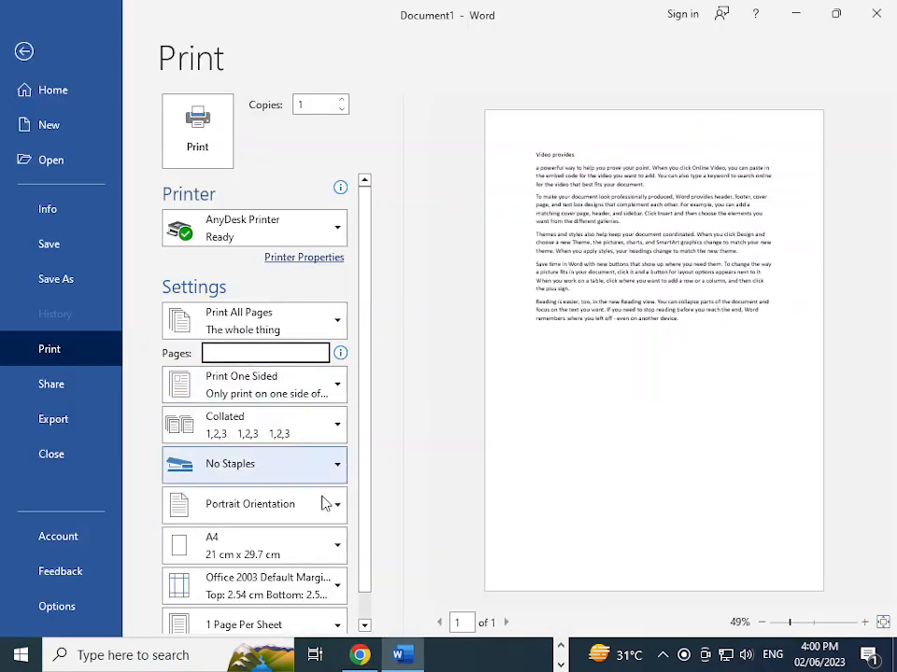
Return to the browser and read the "To print a document" steps on choosing the printer, copies and additional settings
key(alt+Tab)
scroll(308, 280, down, 3)
drag(165, 308, 387, 311)
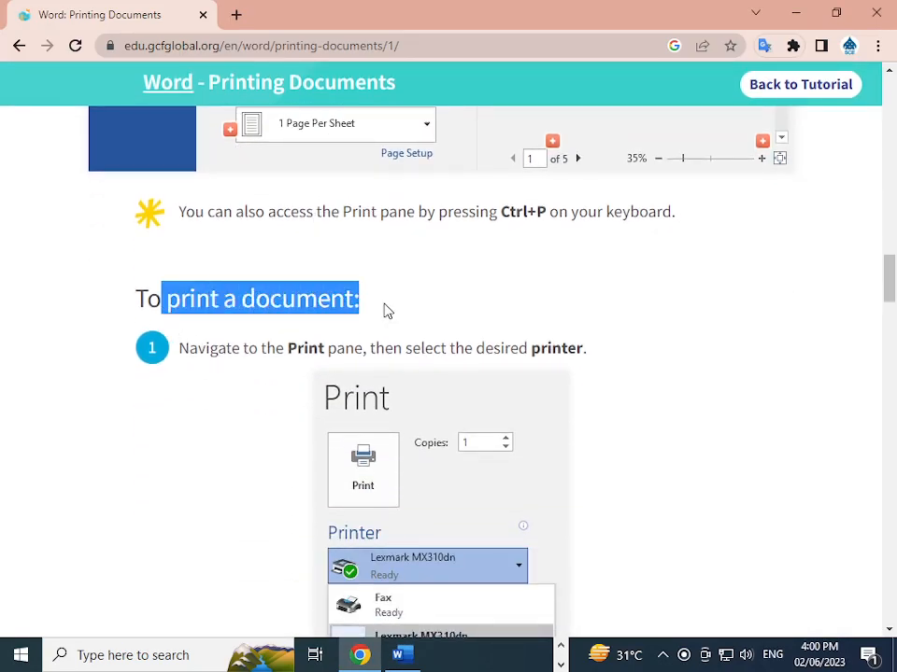
scroll(388, 311, down, 6)
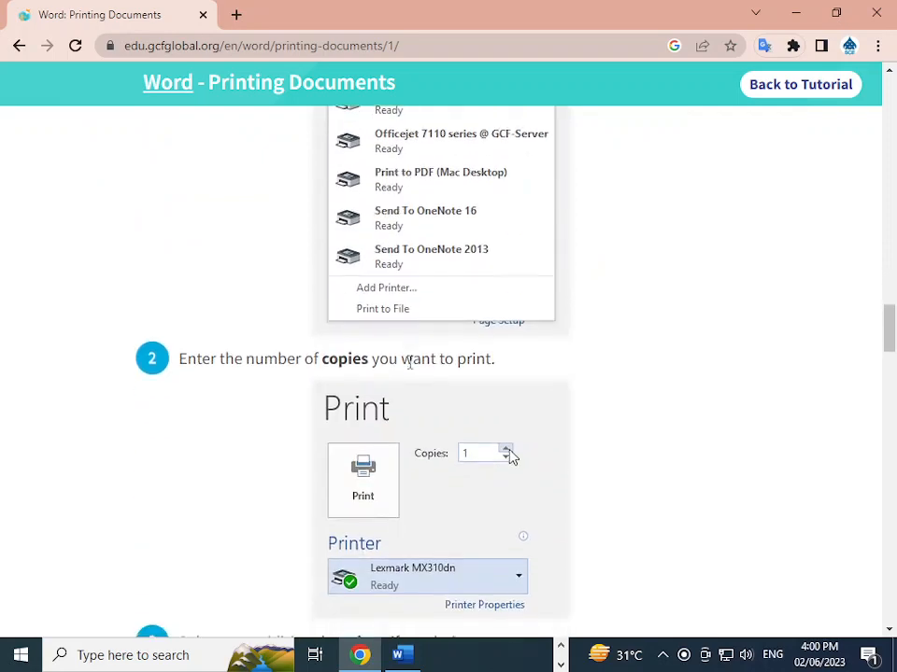
scroll(409, 363, down, 2)
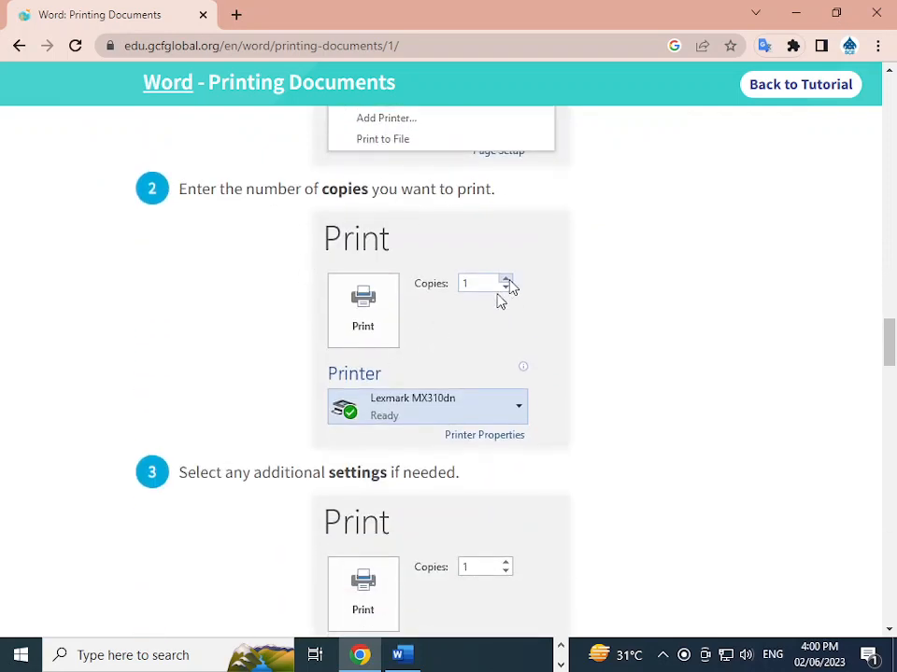
scroll(500, 299, down, 6)
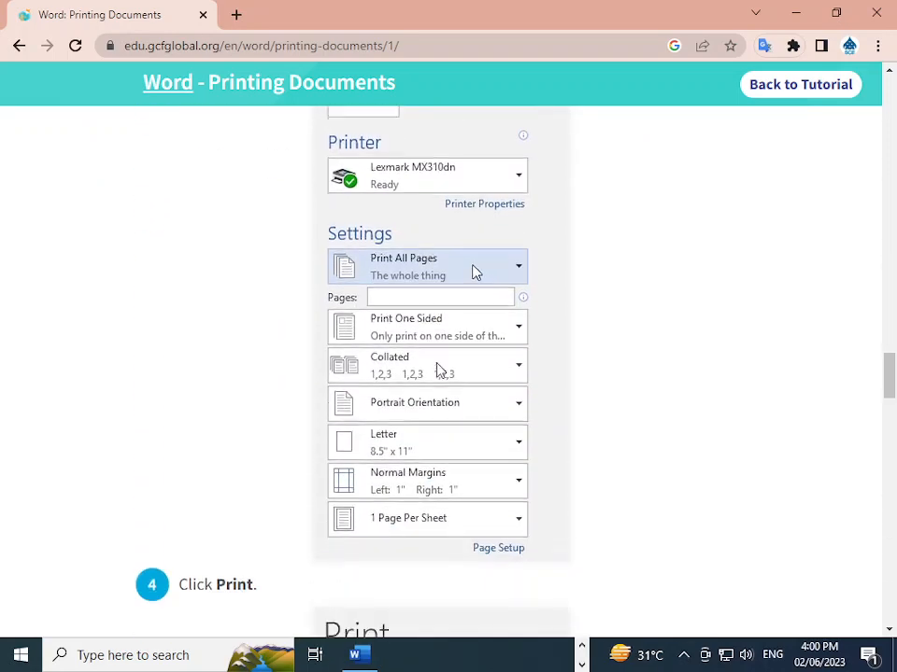
scroll(425, 294, down, 3)
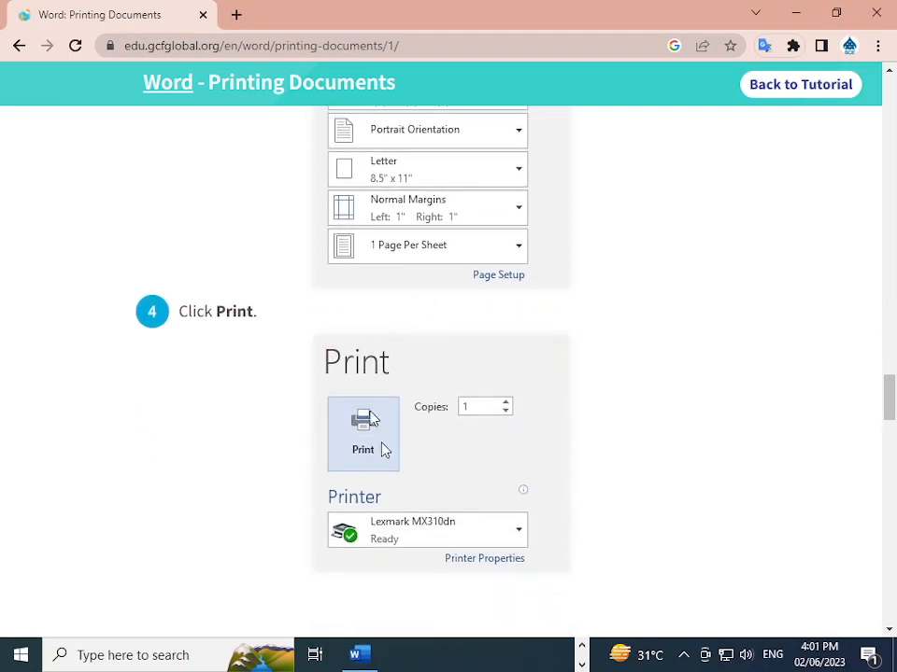
scroll(374, 416, down, 2)
scroll(440, 337, up, 4)
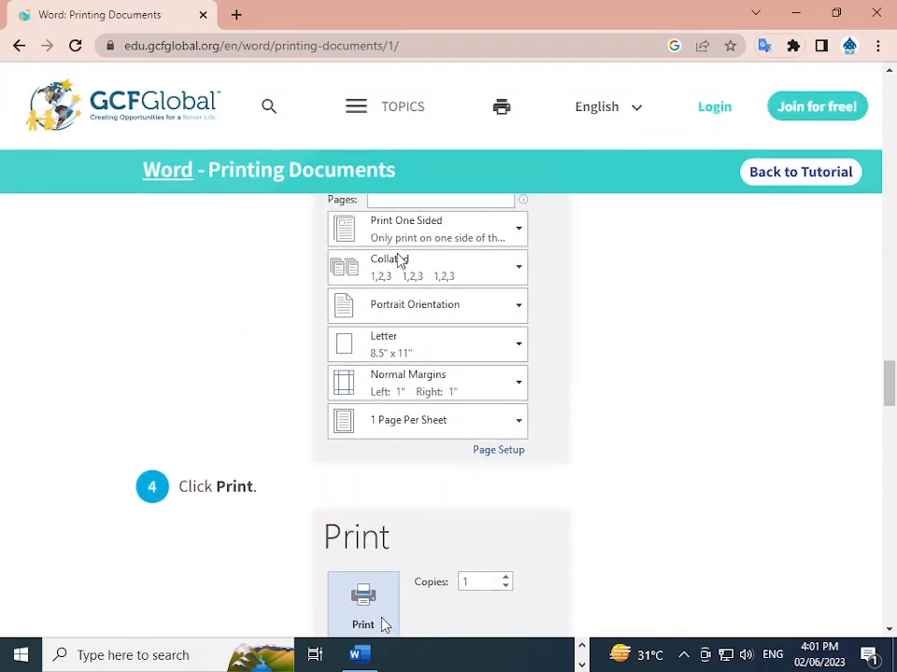
scroll(400, 261, up, 1)
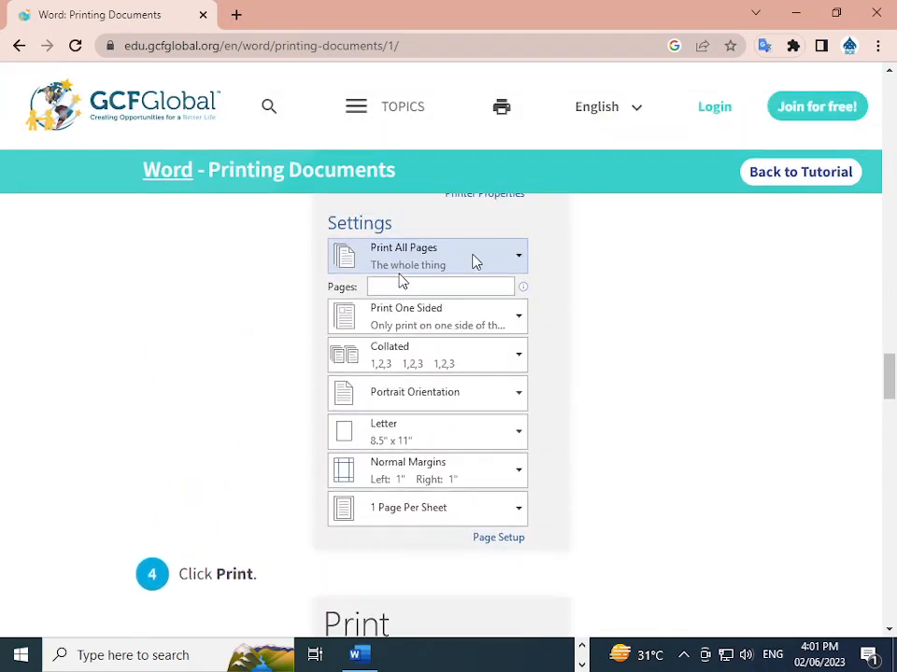
Study the lesson's "Custom printing" section on entering individual pages and ranges, comparing it with the Pages field in Word
scroll(474, 261, down, 8)
drag(106, 251, 418, 248)
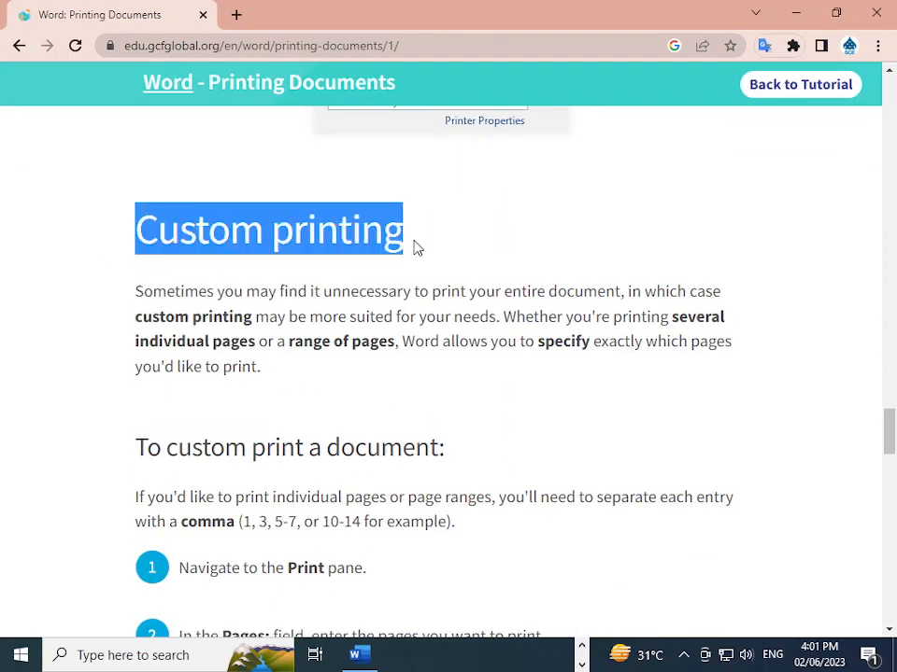
scroll(415, 247, down, 4)
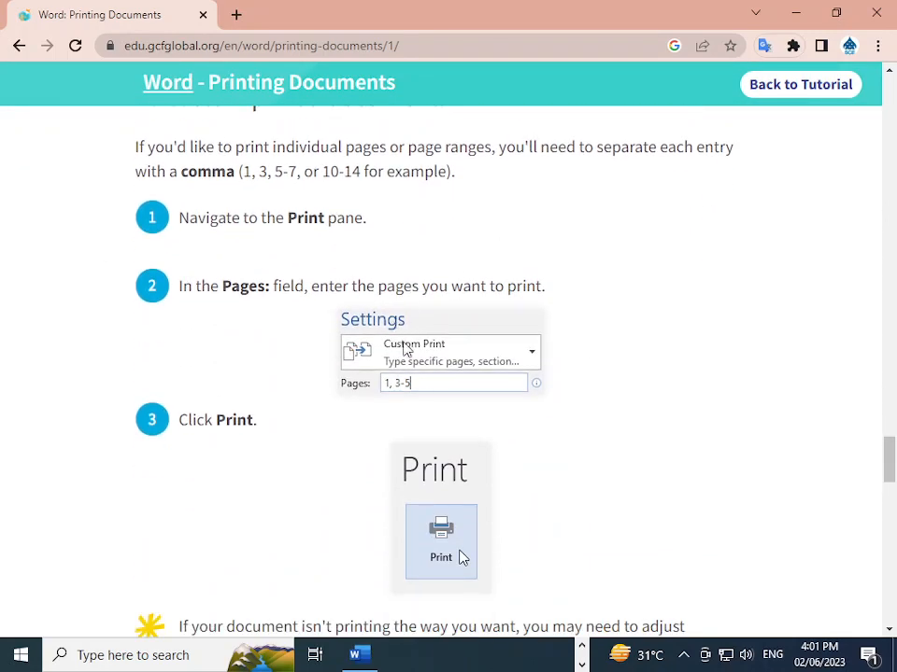
scroll(327, 332, up, 1)
scroll(327, 332, up, 1)
key(alt+space)
key(alt+Tab)
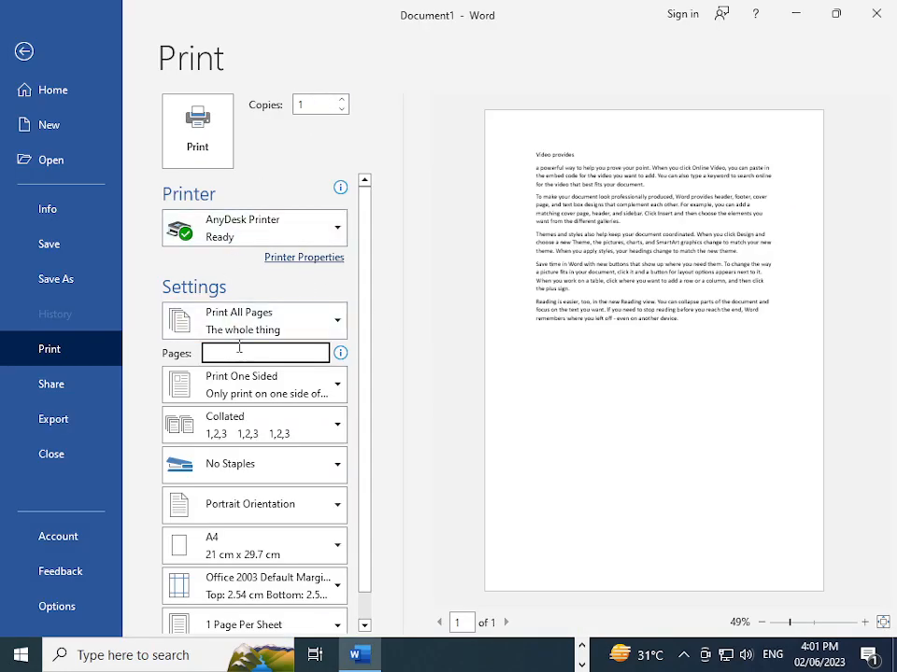
key(alt+Tab)
scroll(607, 434, down, 1)
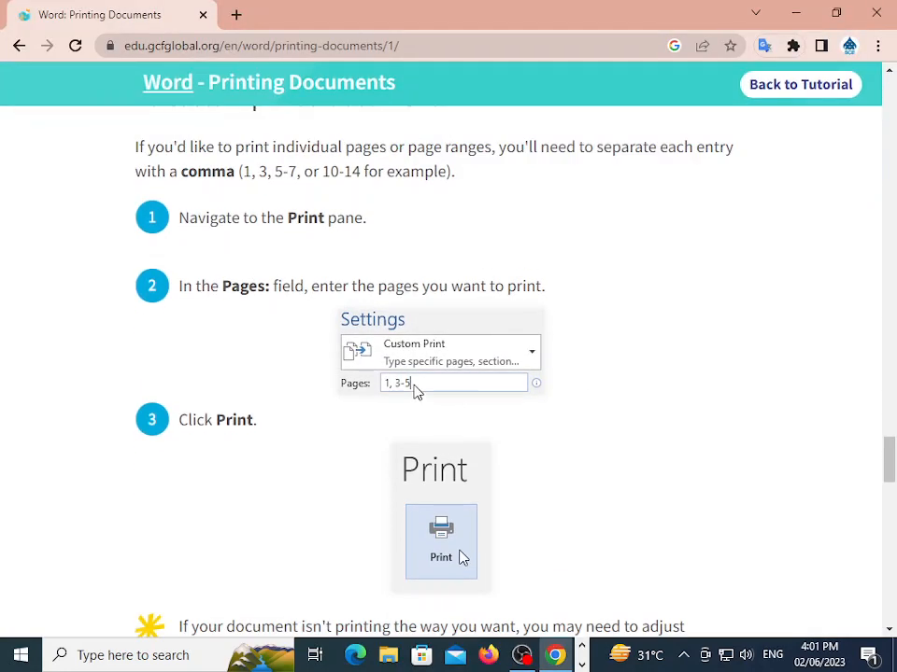
drag(409, 383, 444, 422)
Switch to Word and set the pages to print to 1,9,10,15-20
key(alt+Tab)
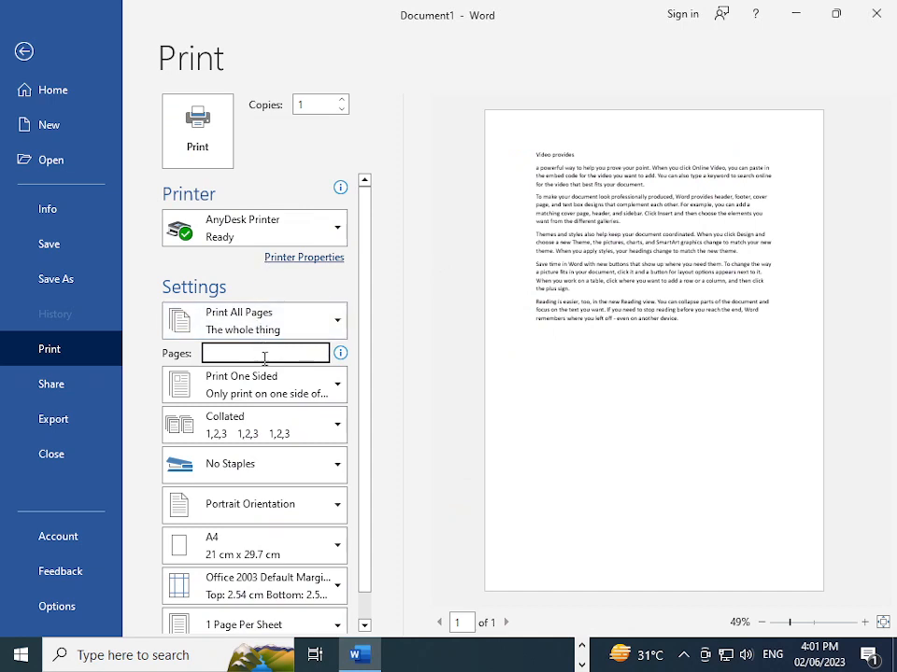
text(1)
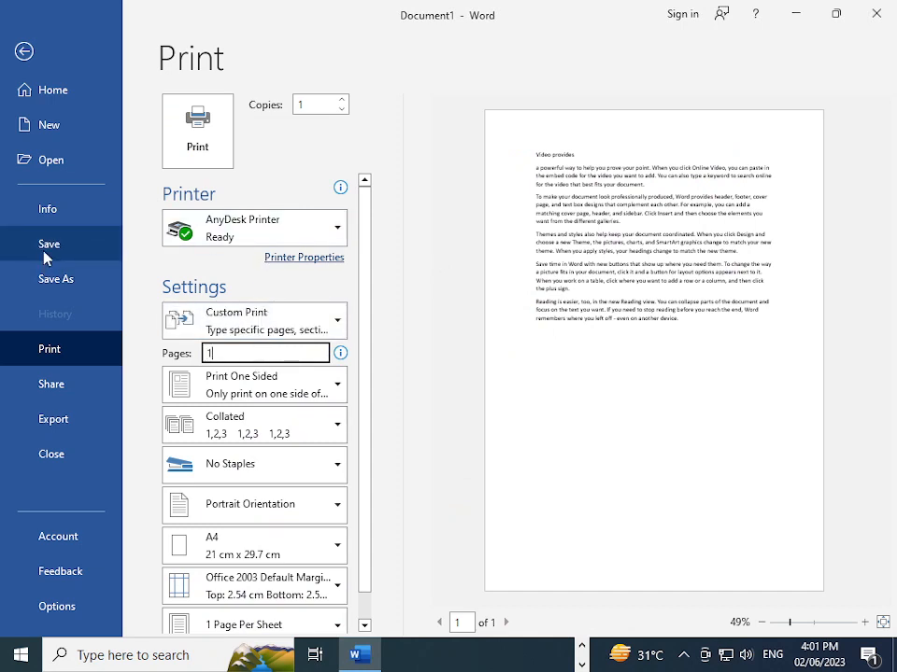
text(,9,10,15-20)
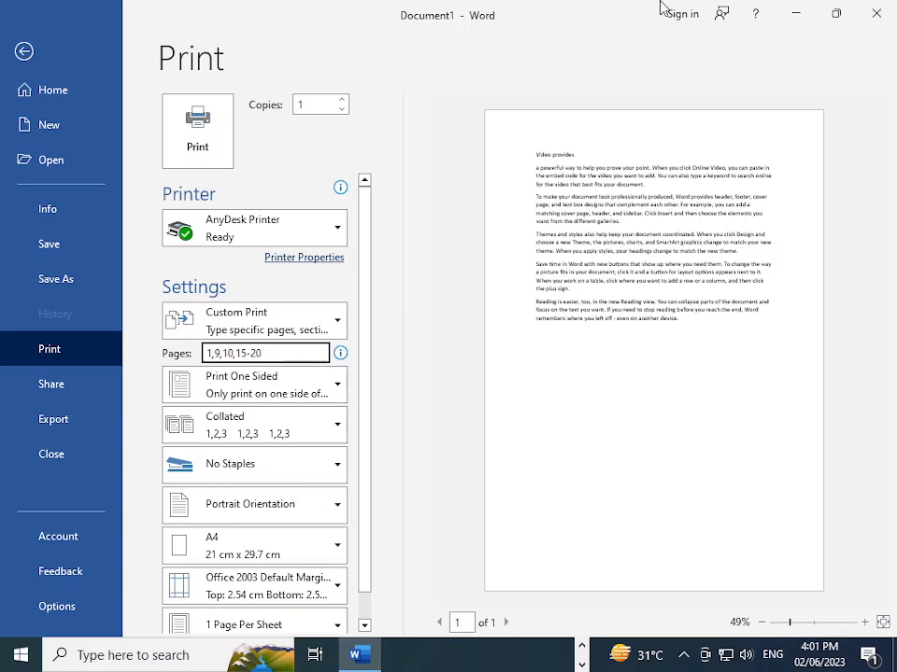
Go back to the document and insert a hyphen inside the word "remembers" in the last paragraph, after "rememb"
click(28, 56)
scroll(254, 281, up, 5)
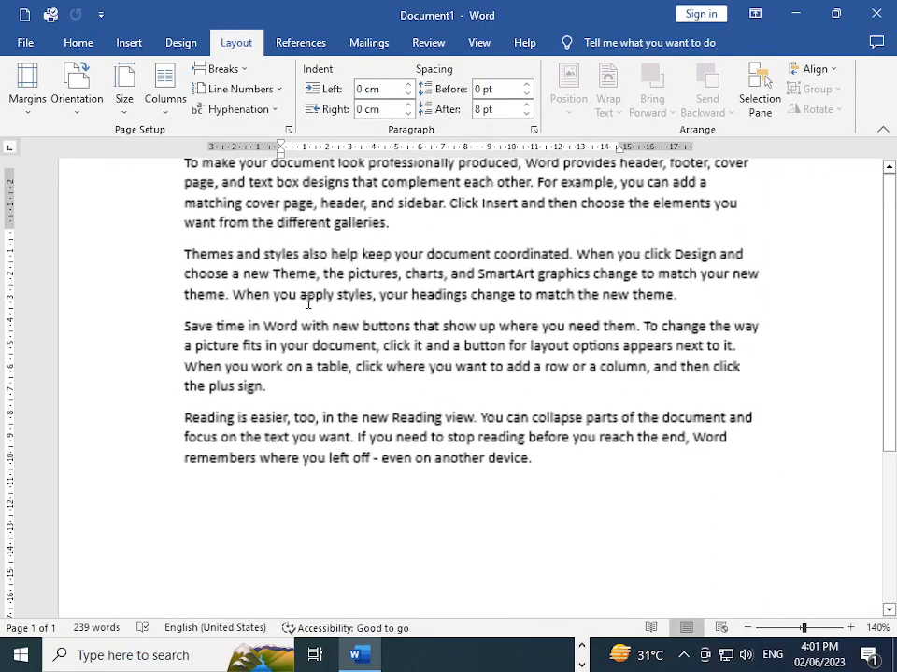
scroll(308, 303, up, 1)
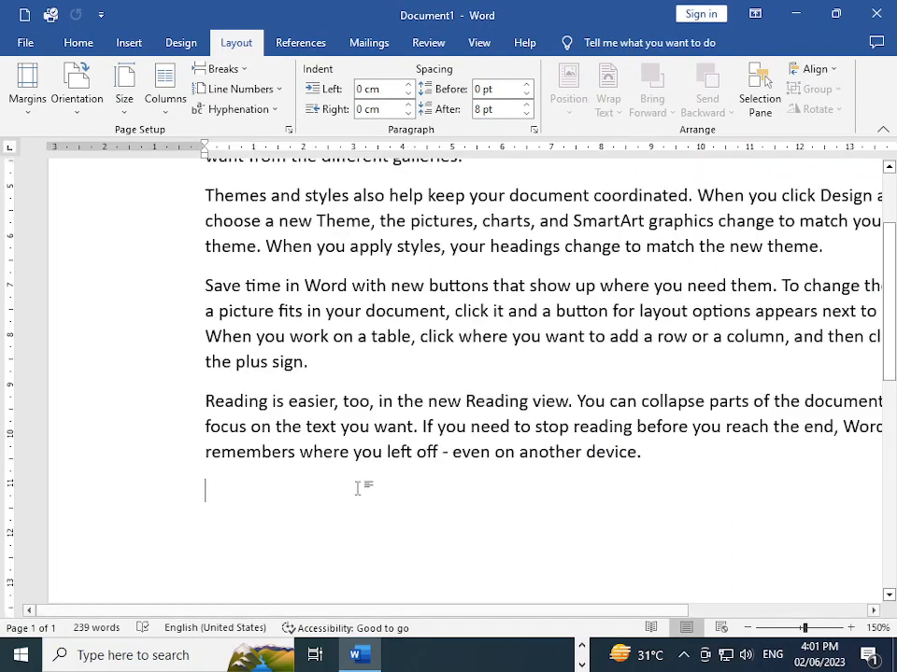
click(275, 454)
text(-)
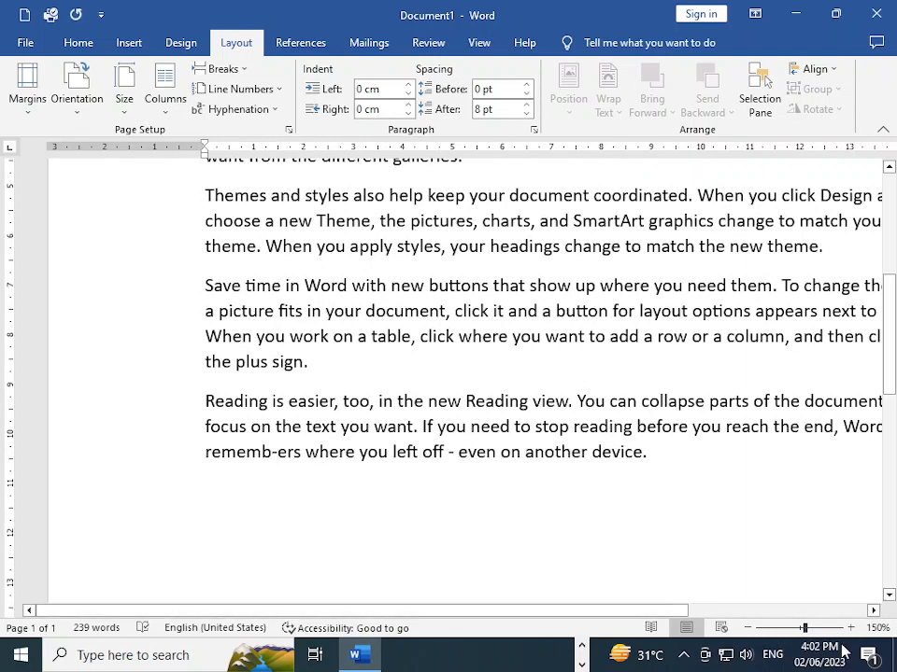
Select the hyphen inside "remembers" and repeatedly increase its font size so it stands out strongly
key(shift+Left)
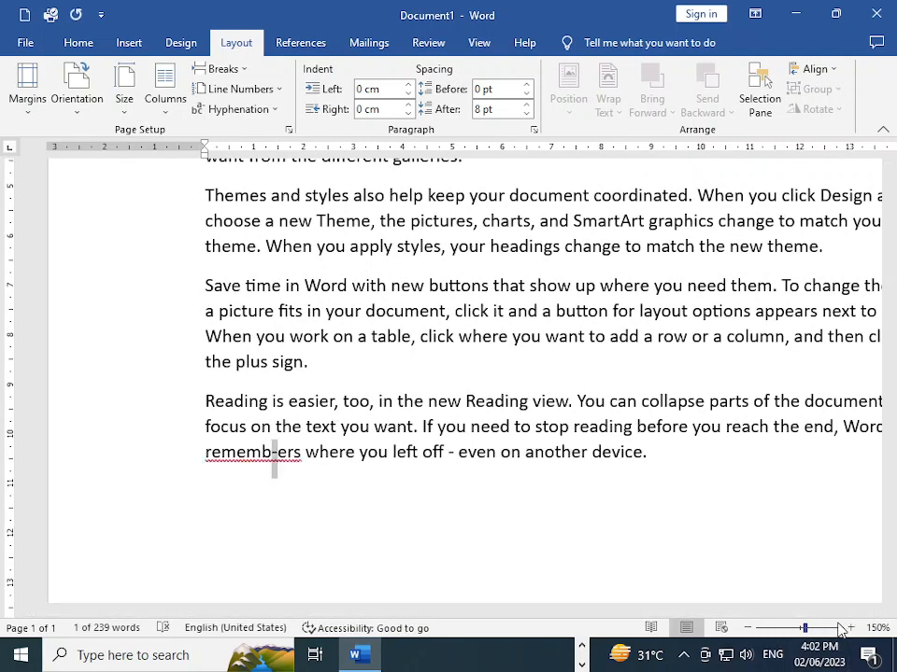
key(ctrl+bracketright)
key(ctrl+bracketright)
key(ctrl+bracketright)
key(ctrl+bracketright)
key(ctrl+bracketright)
key(ctrl+bracketright)
key(ctrl+bracketright)
key(ctrl+bracketright)
key(ctrl+bracketright)
key(ctrl+bracketright)
key(ctrl+bracketright)
key(ctrl+bracketright)
key(ctrl+bracketright)
key(ctrl+bracketright)
key(ctrl+bracketright)
key(ctrl+bracketright)
key(ctrl+bracketright)
key(ctrl+bracketright)
key(ctrl+bracketright)
key(ctrl+bracketright)
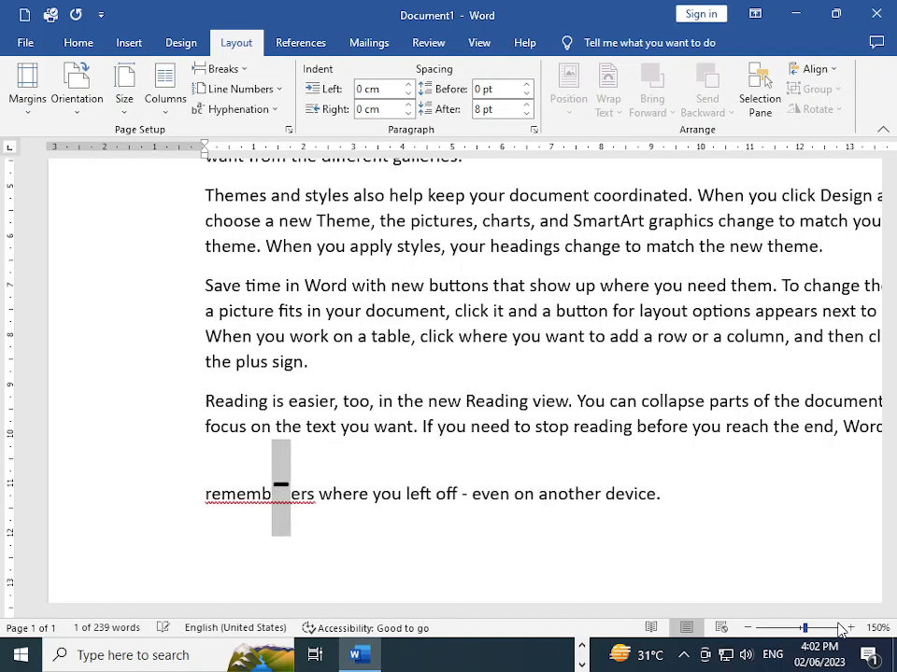
key(ctrl+bracketleft)
key(ctrl+bracketleft)
key(ctrl+bracketleft)
key(ctrl+bracketleft)
key(ctrl+bracketleft)
key(ctrl+bracketleft)
key(ctrl+bracketleft)
key(ctrl+bracketleft)
key(ctrl+bracketleft)
key(ctrl+bracketleft)
key(ctrl+bracketleft)
key(ctrl+bracketleft)
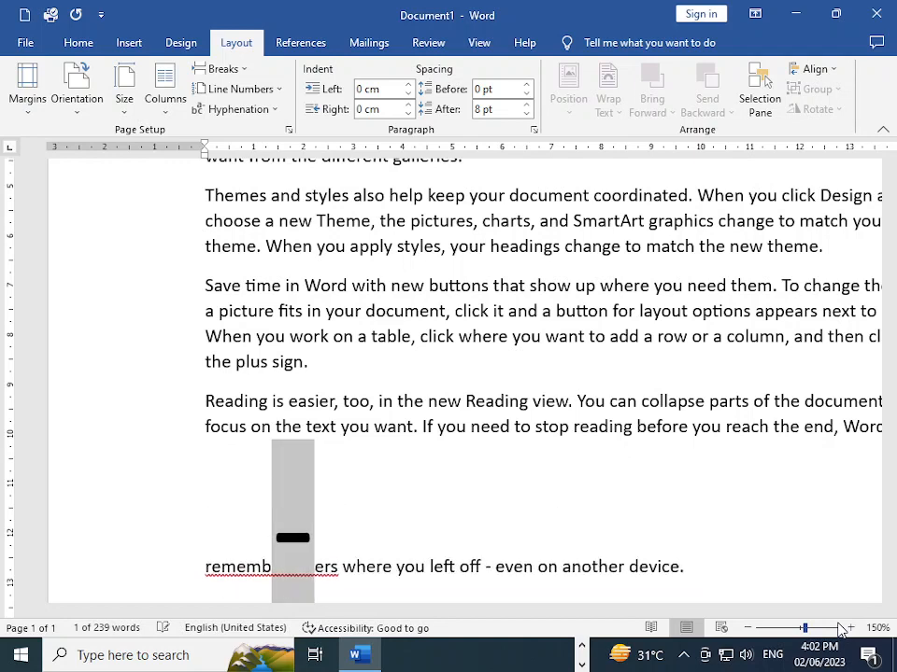
key(ctrl+bracketleft)
key(ctrl+bracketleft)
key(ctrl+bracketleft)
key(ctrl+bracketleft)
key(ctrl+bracketleft)
key(ctrl+bracketleft)
key(ctrl+bracketleft)
key(ctrl+bracketleft)
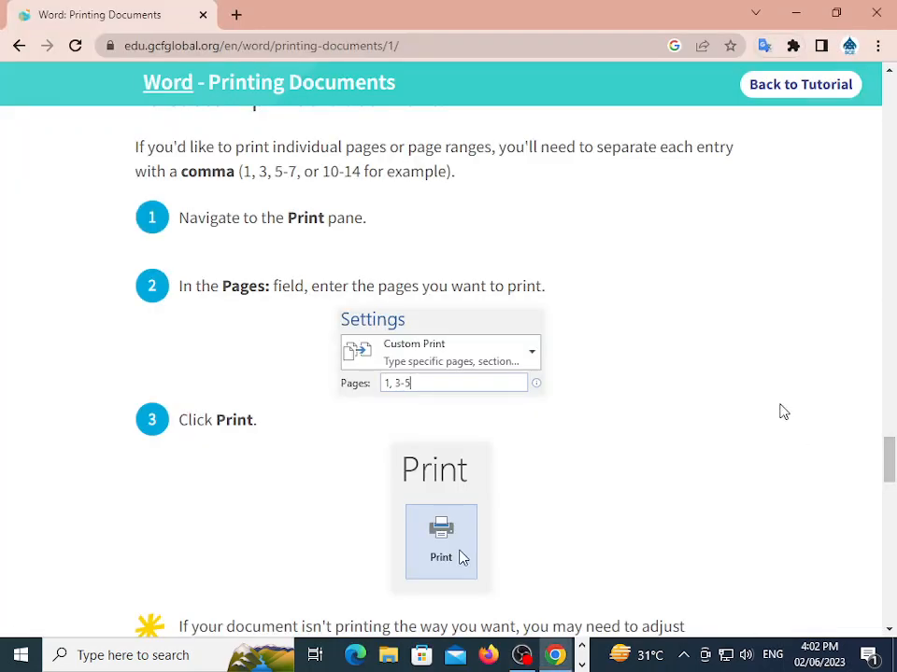
Read the rest of the Printing Documents lesson in the browser, including the Challenge steps and their sample Print pane
scroll(521, 494, down, 5)
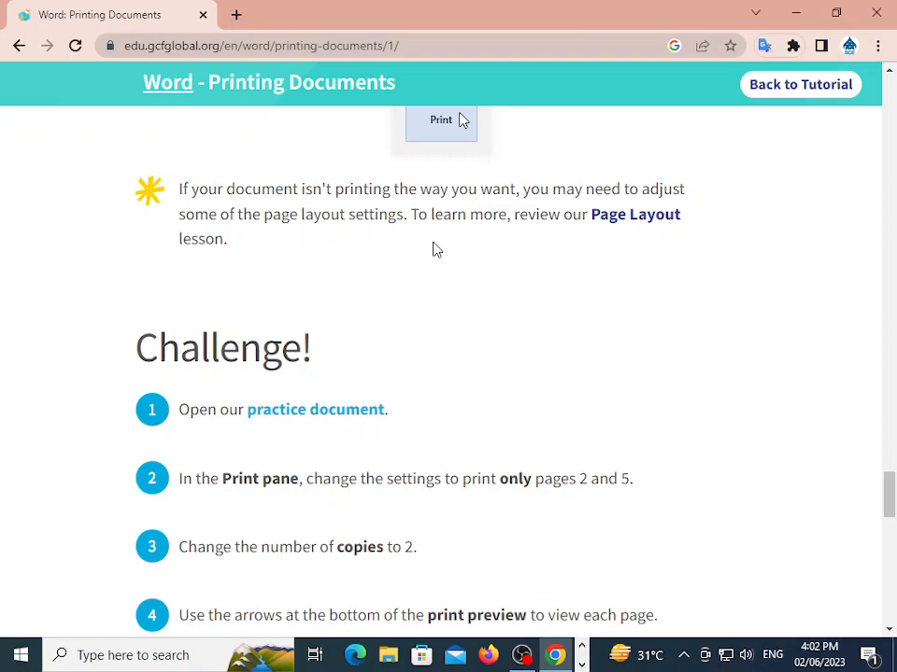
scroll(430, 262, down, 6)
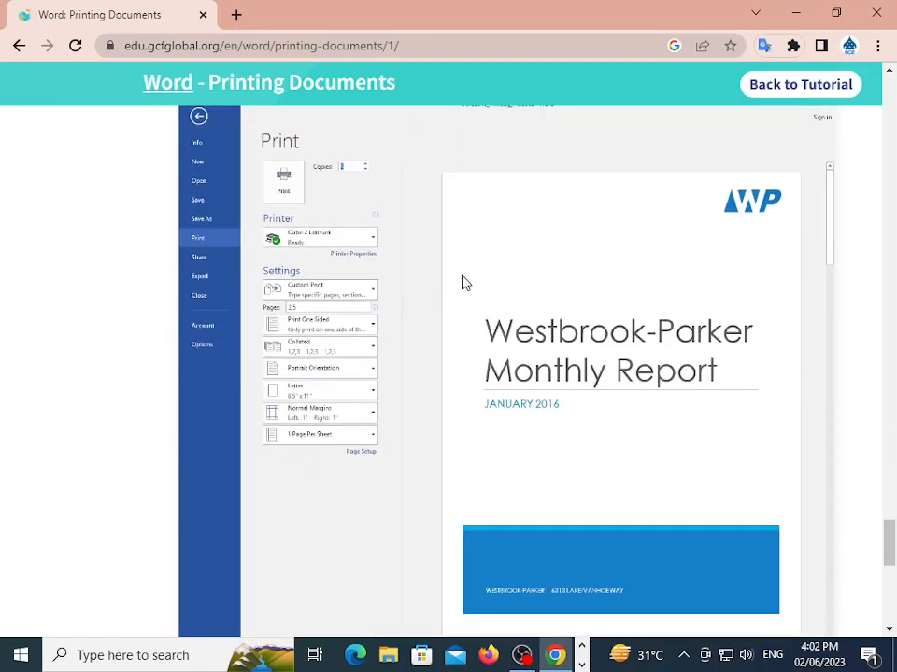
scroll(210, 345, down, 6)
scroll(492, 424, up, 5)
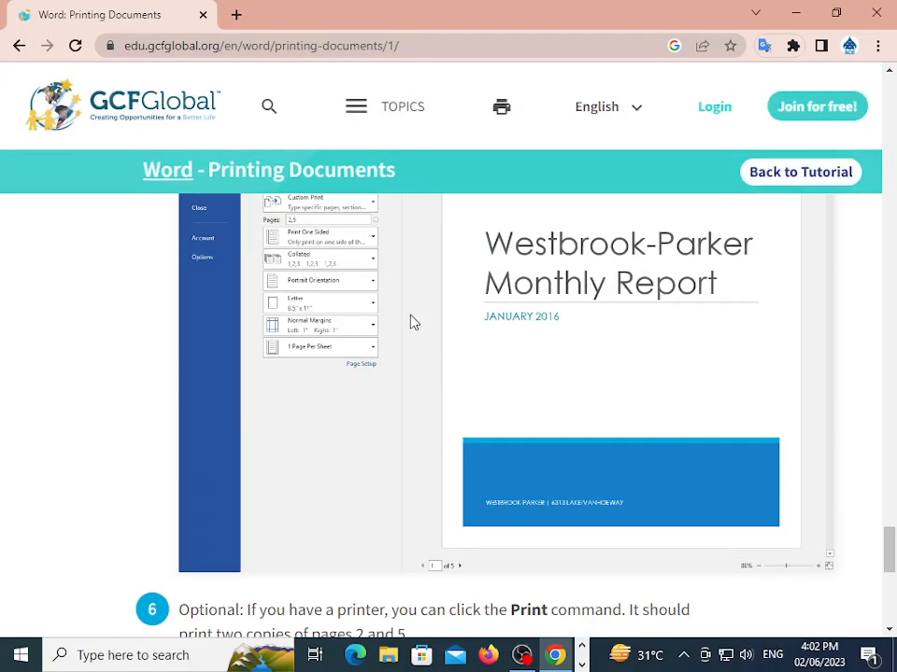
scroll(411, 327, up, 2)
scroll(360, 428, down, 2)
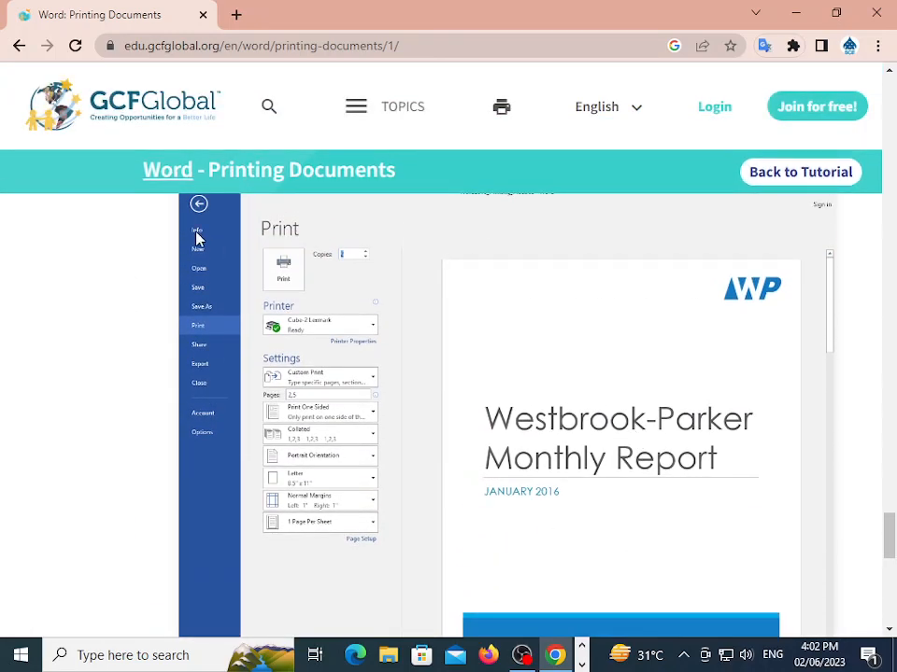
scroll(594, 514, down, 1)
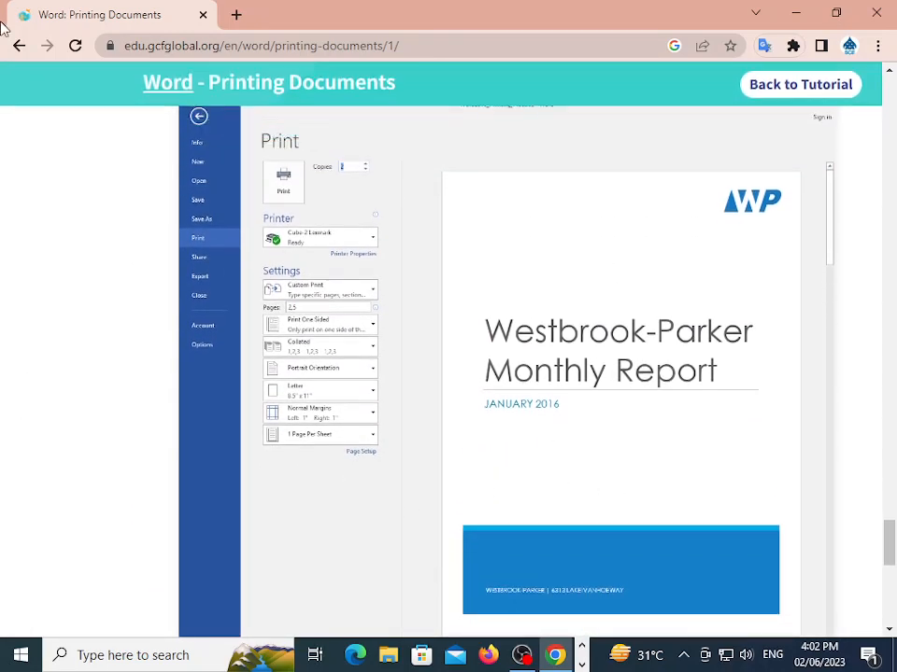
scroll(653, 415, up, 2)
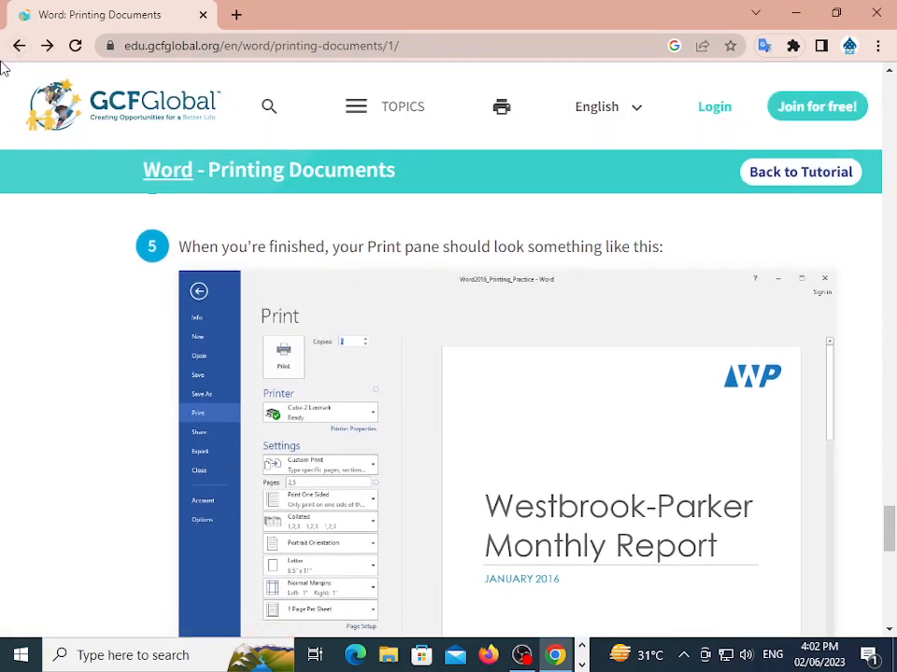
Return to the Word tutorial's lesson list and open lesson 14, Breaks
click(11, 36)
scroll(392, 238, down, 2)
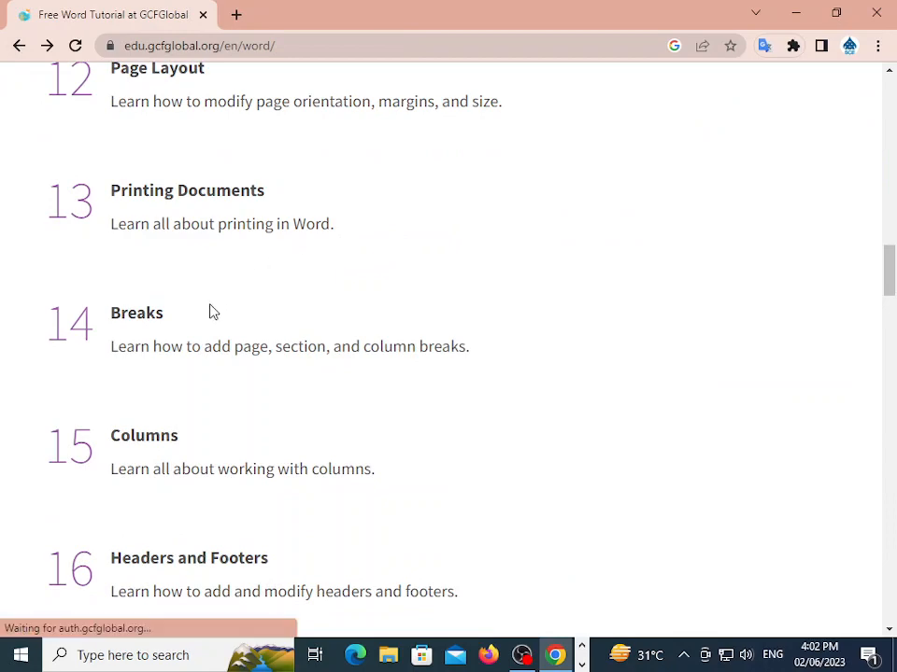
click(128, 318)
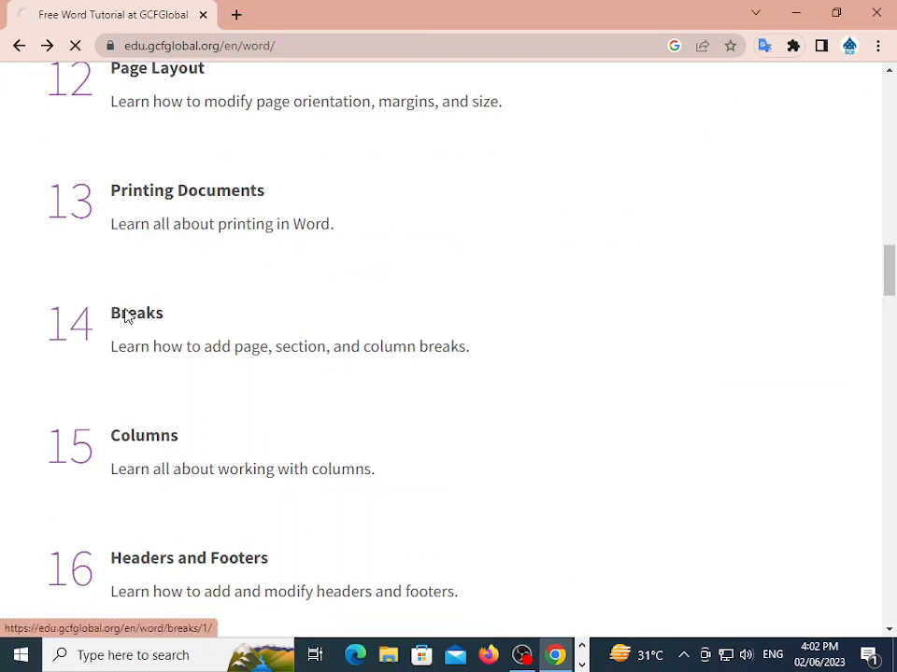
Read the Breaks lesson's introduction, highlighting the mentions of page breaks and section breaks
scroll(239, 329, down, 4)
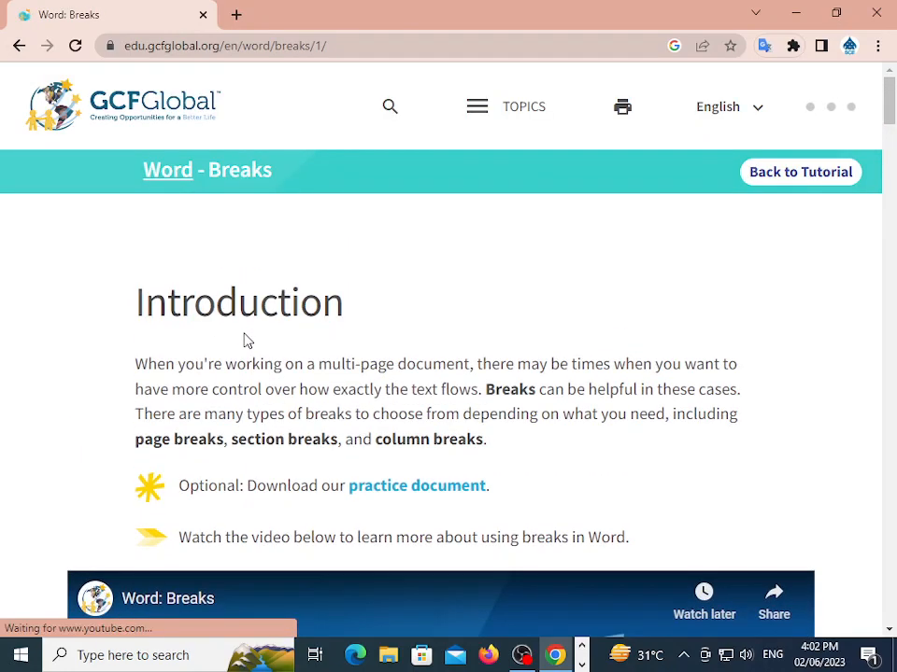
scroll(248, 334, down, 4)
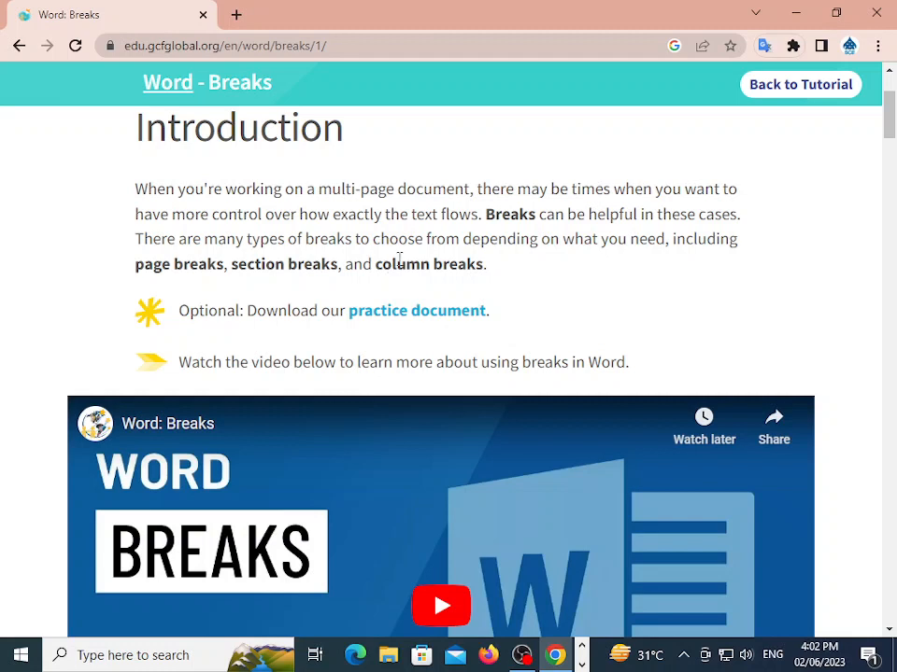
drag(136, 264, 333, 271)
click(250, 284)
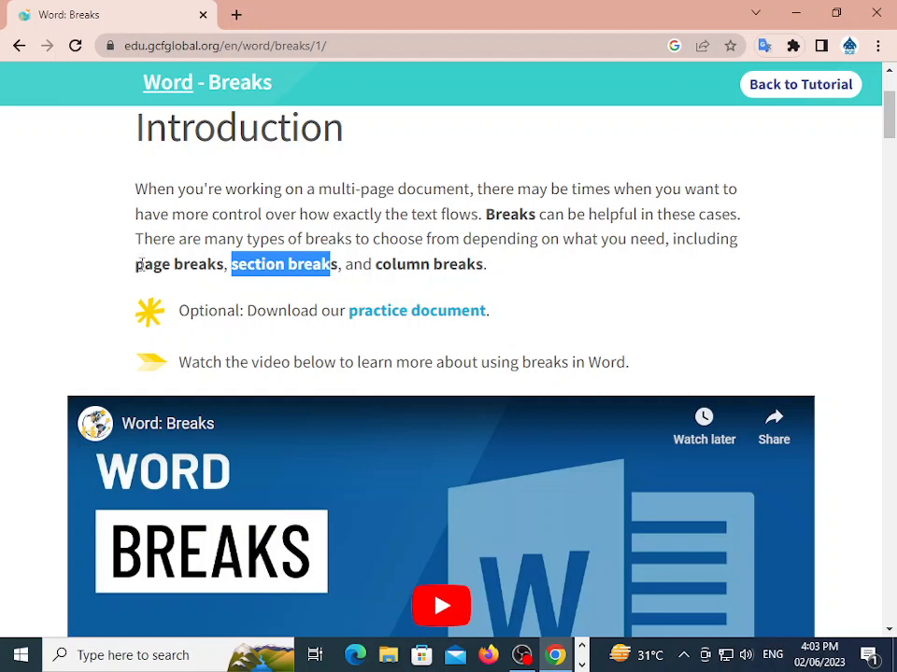
Read the three kinds of breaks in the introduction and the opening paragraph on inserting a page break
drag(145, 264, 324, 264)
drag(391, 265, 476, 264)
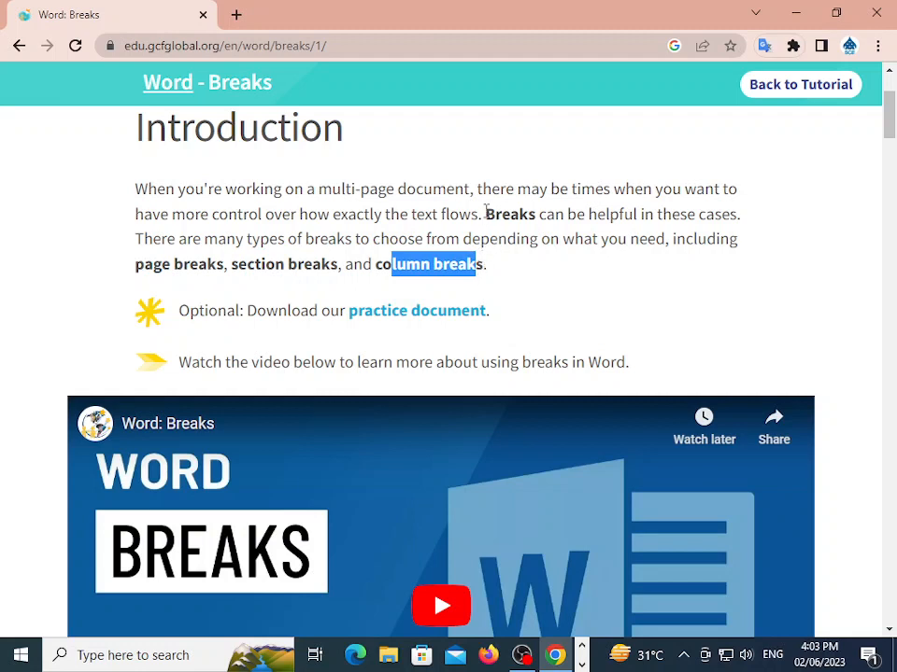
scroll(486, 192, down, 7)
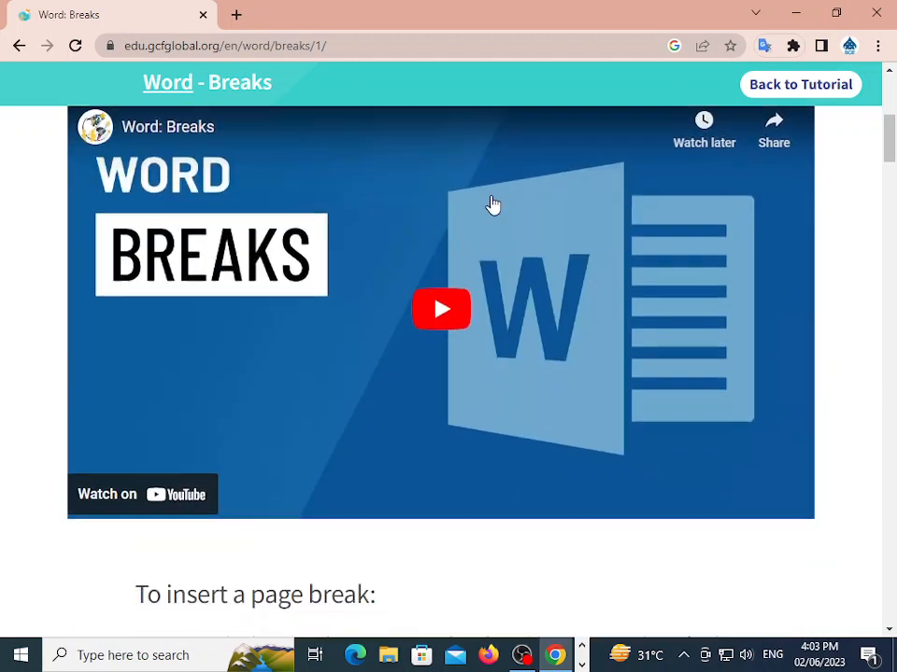
drag(147, 191, 444, 239)
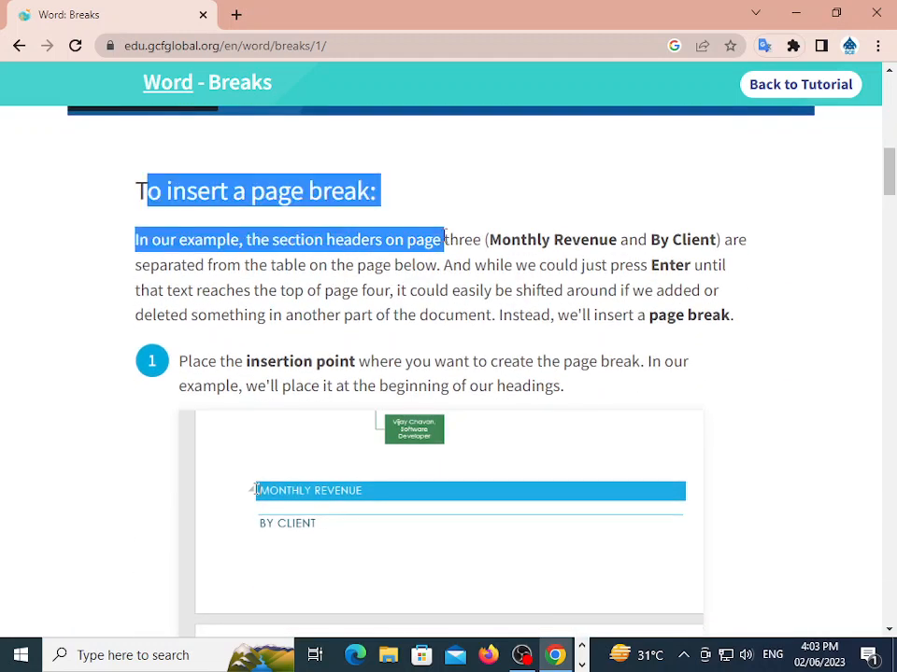
click(658, 220)
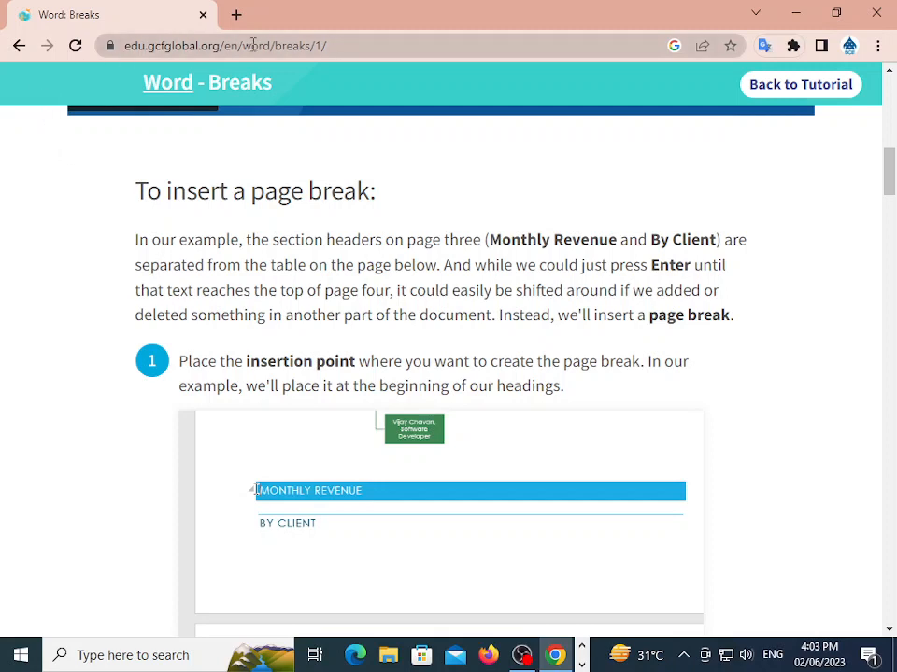
click(338, 48)
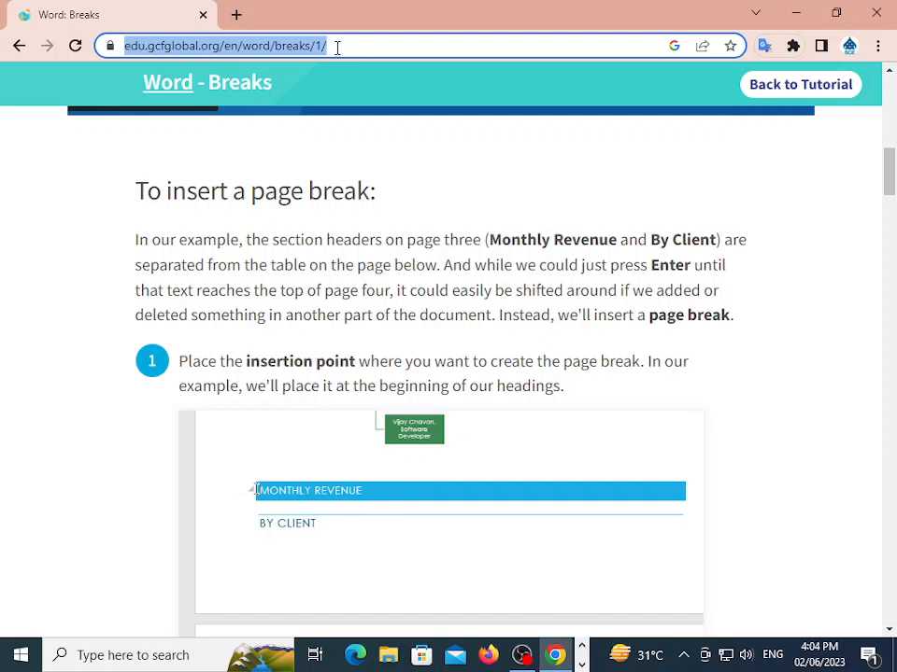
click(816, 228)
Study the lesson's numbered instructions for inserting a page break, including the Monthly Revenue example images
scroll(219, 317, down, 1)
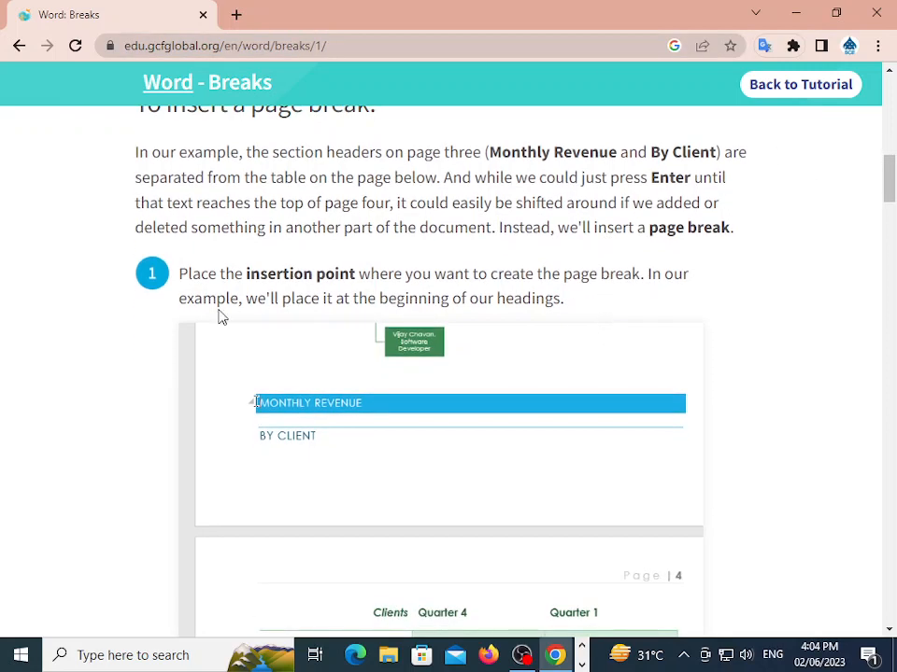
scroll(322, 285, down, 4)
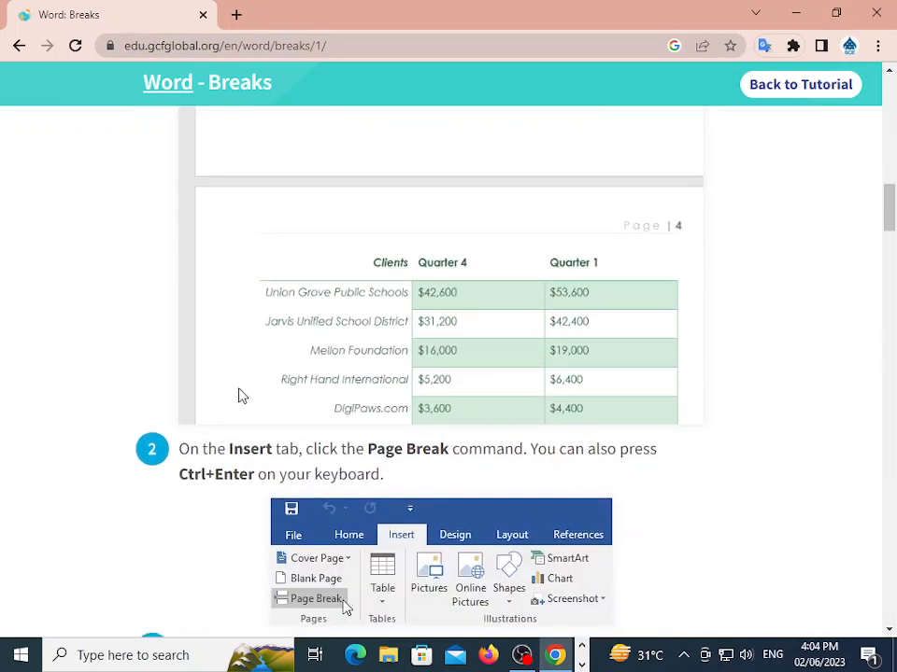
scroll(239, 396, down, 2)
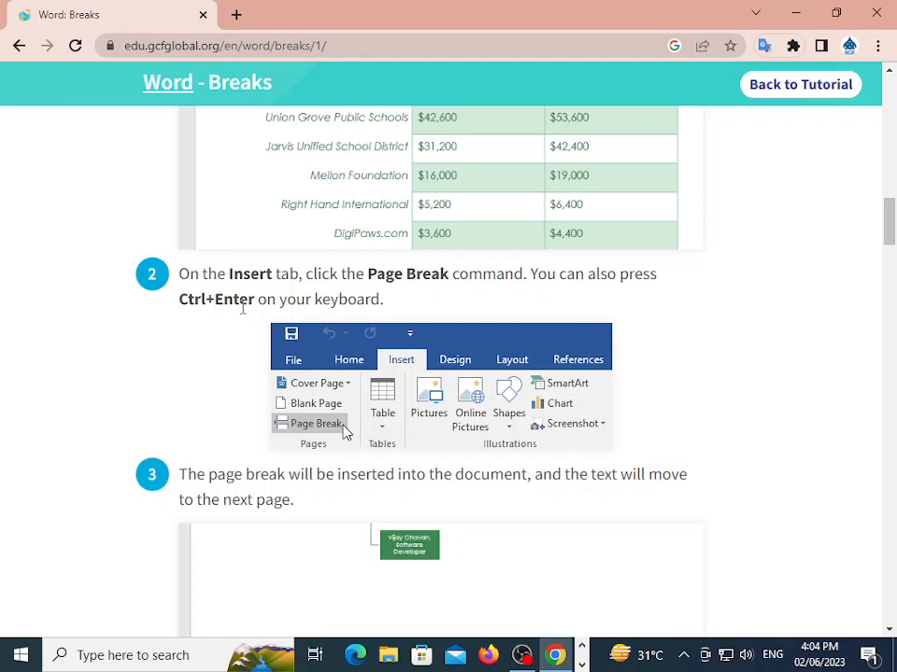
scroll(540, 476, down, 4)
scroll(492, 396, up, 1)
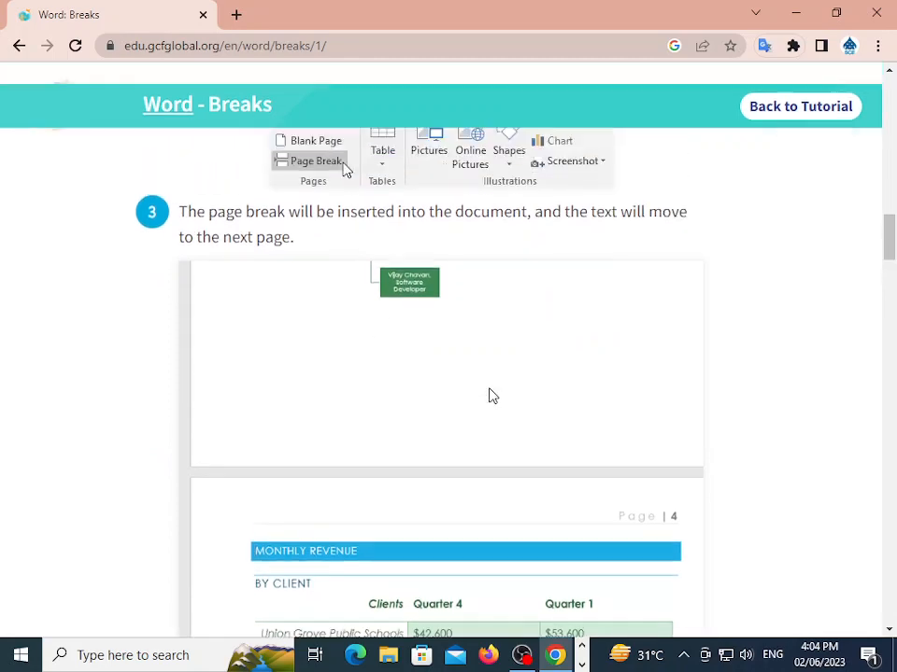
scroll(493, 396, up, 5)
scroll(398, 436, down, 2)
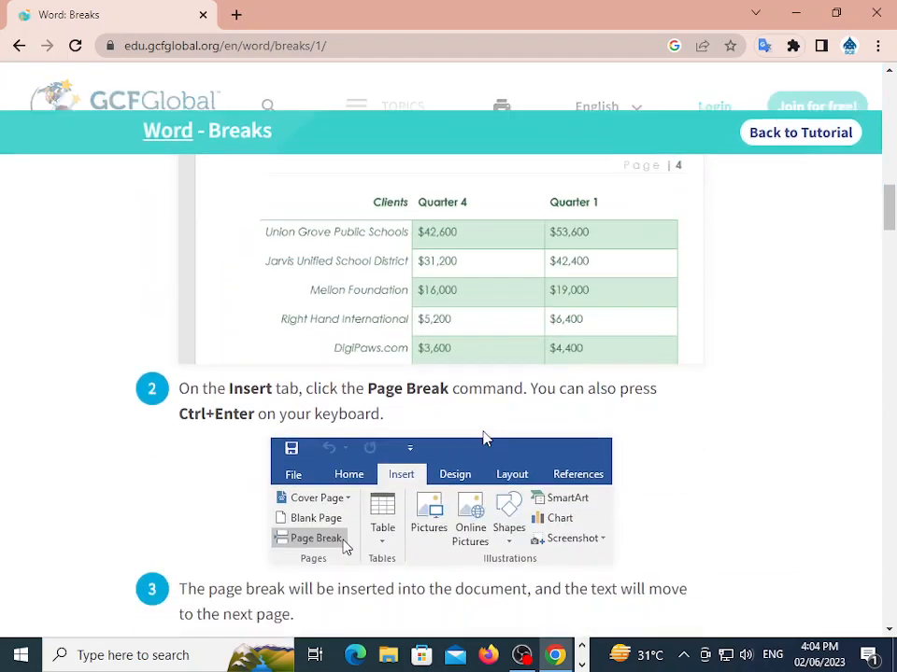
scroll(484, 436, up, 5)
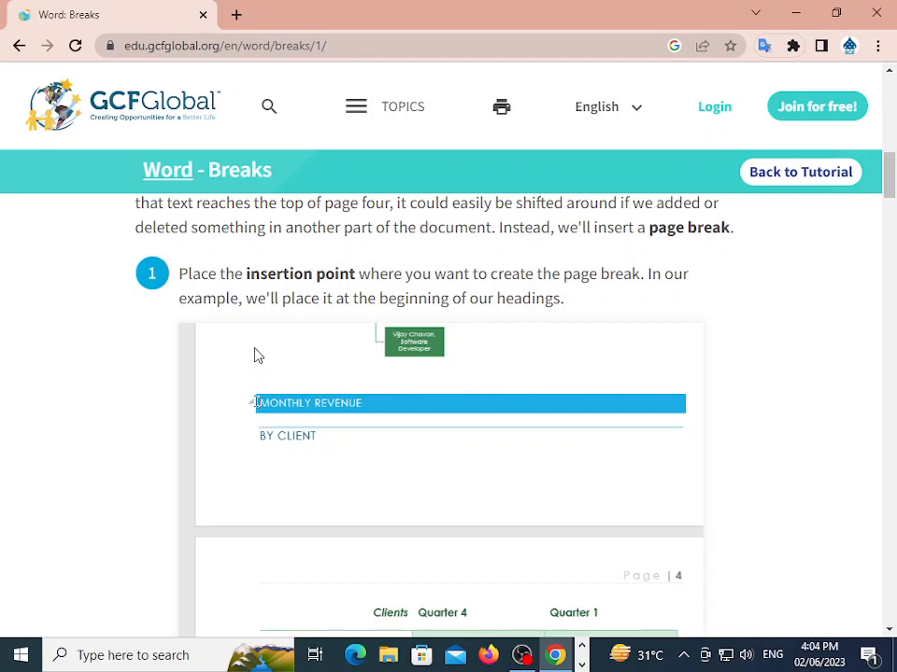
scroll(259, 320, down, 2)
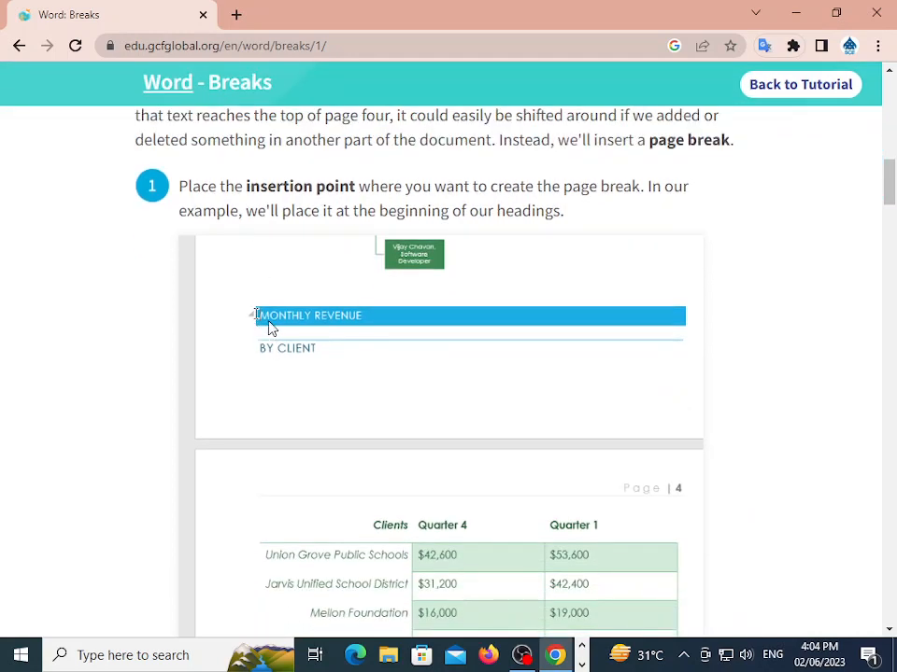
scroll(269, 326, down, 9)
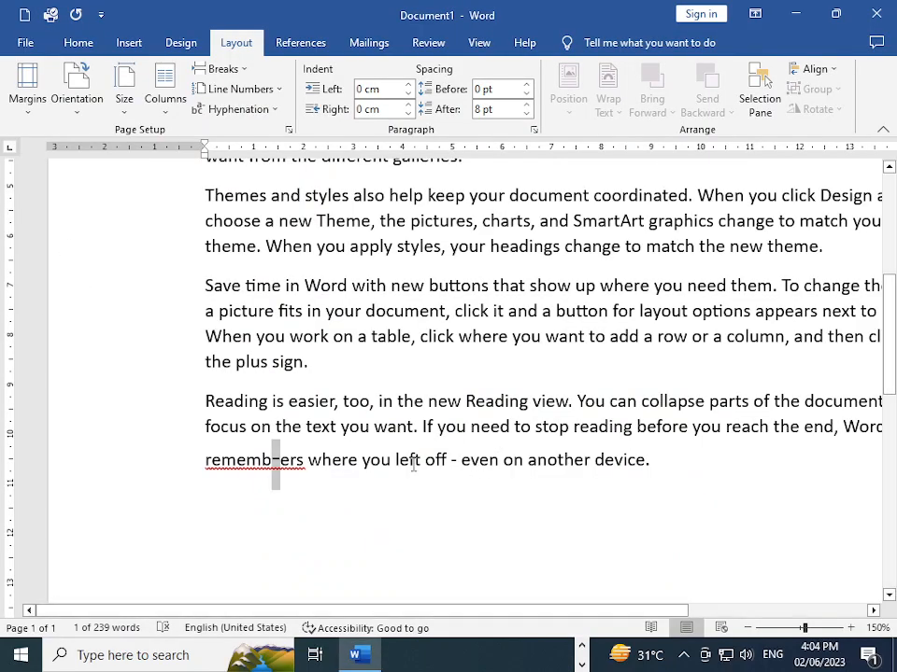
In the Word document, try pushing "where you left off" onto page two with repeated blank lines, and undo them
text(-)
key(Return)
key(Return)
key(Return)
key(Return)
key(Return)
key(Return)
key(Return)
key(Return)
key(Return)
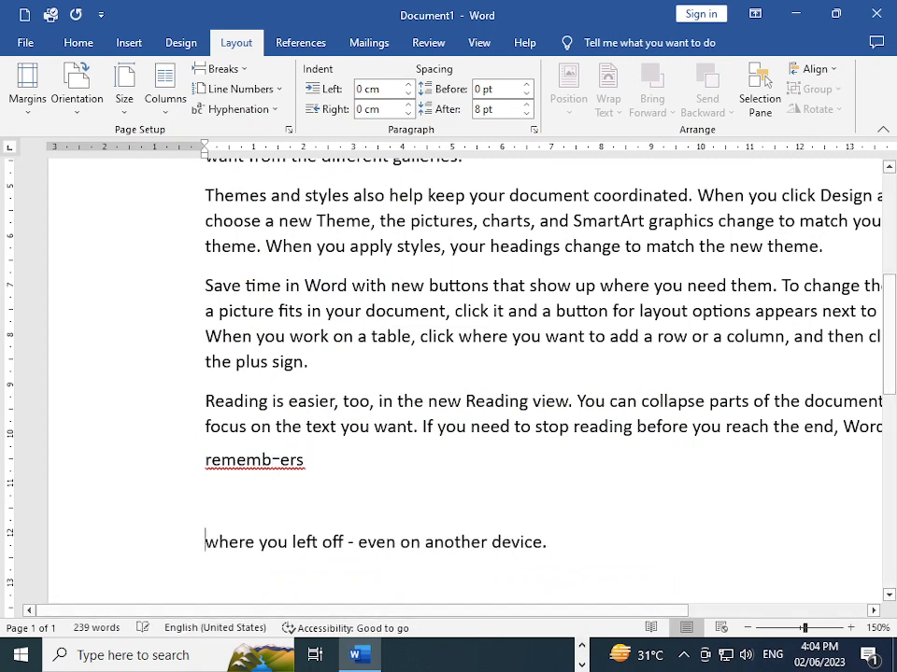
key(Return)
key(Return)
key(Return)
key(Return)
key(Return)
key(Return)
key(Return)
key(Return)
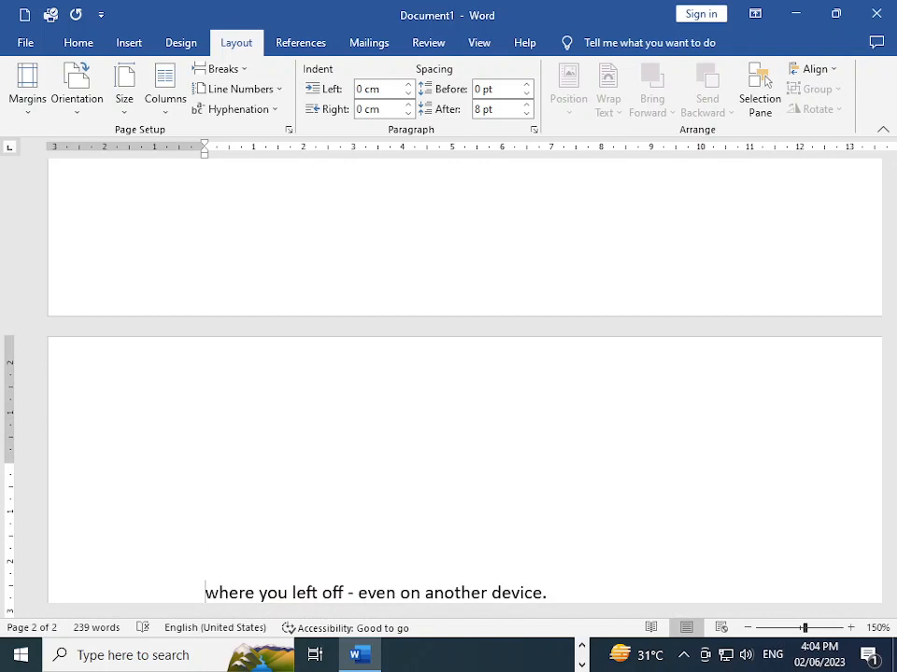
key(ctrl+z)
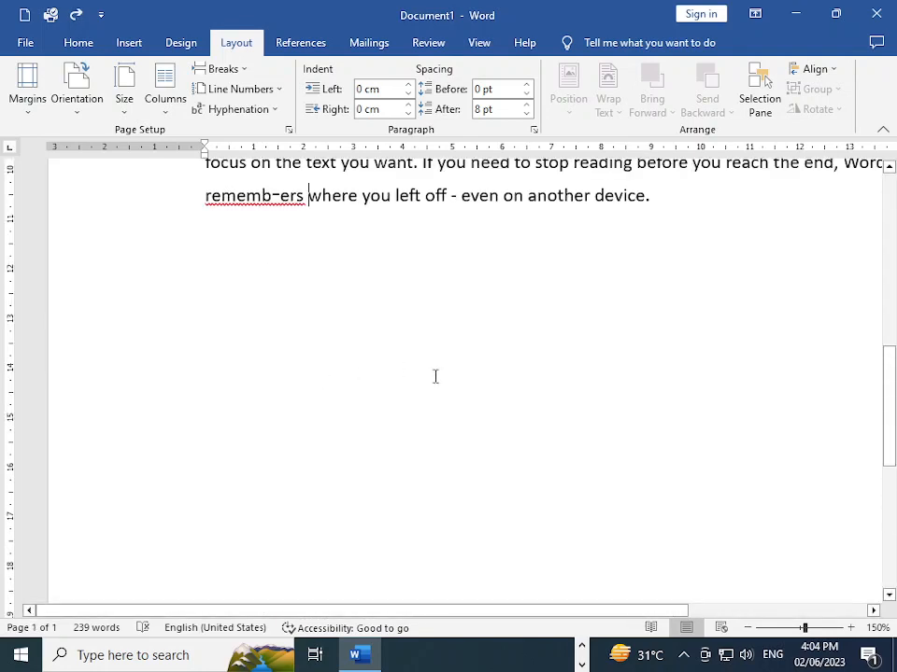
Insert a page break before "where you left off" and inspect both pages at a reduced zoom
key(ctrl+y)
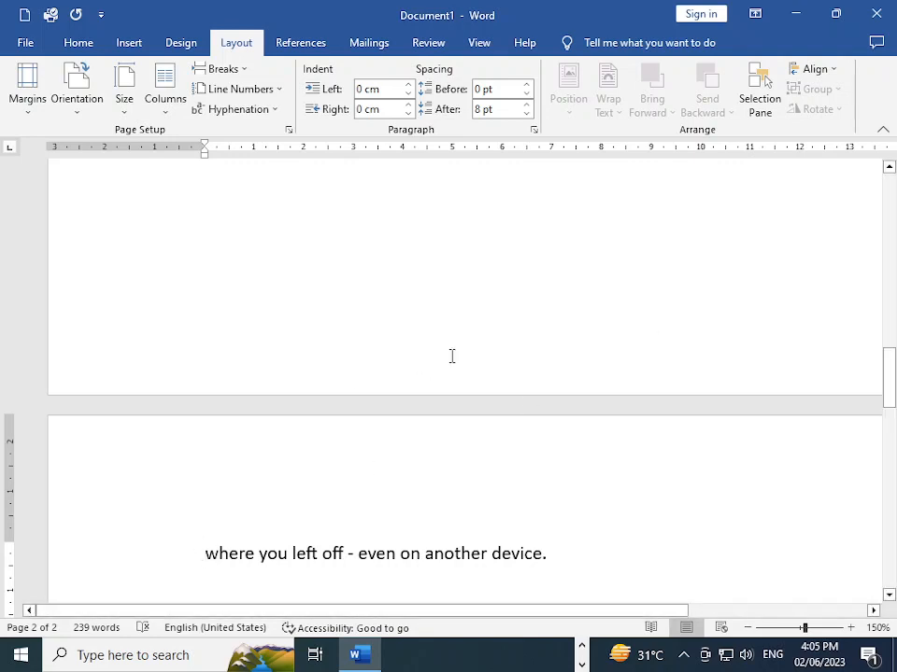
ctrl+scroll(450, 474, up, 1)
ctrl+scroll(456, 454, down, 12)
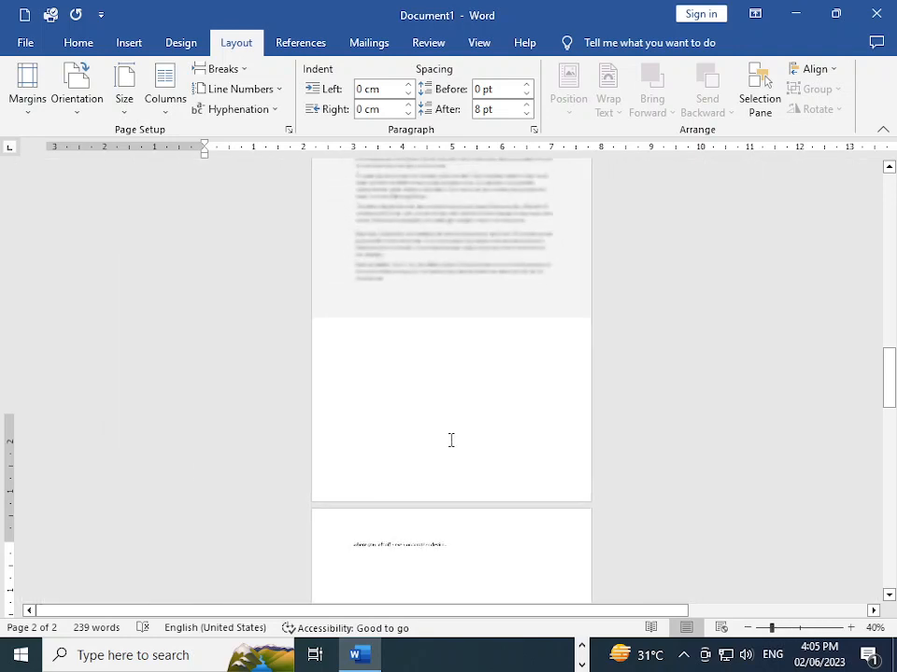
ctrl+scroll(558, 328, up, 4)
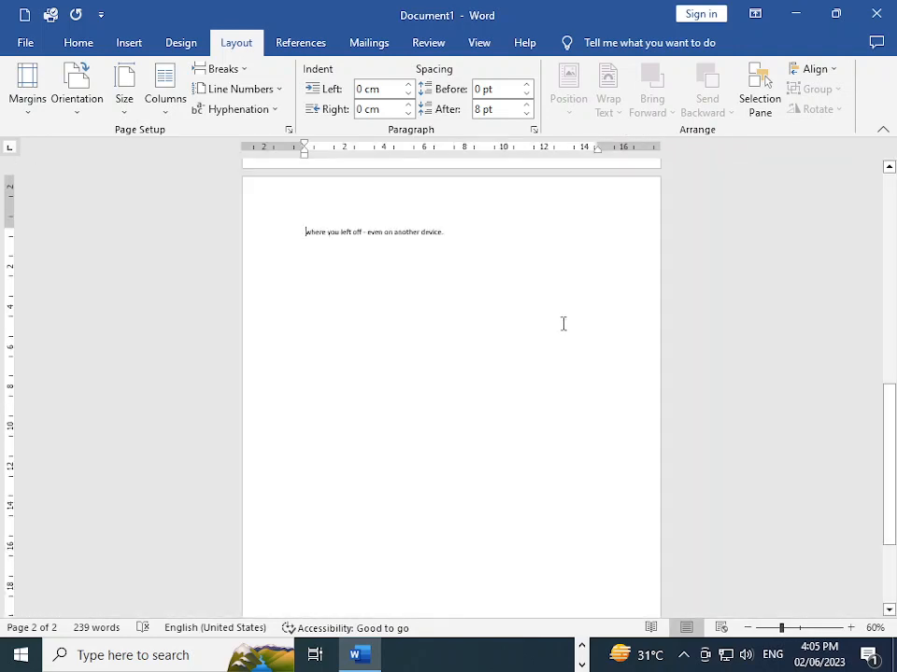
scroll(304, 390, up, 8)
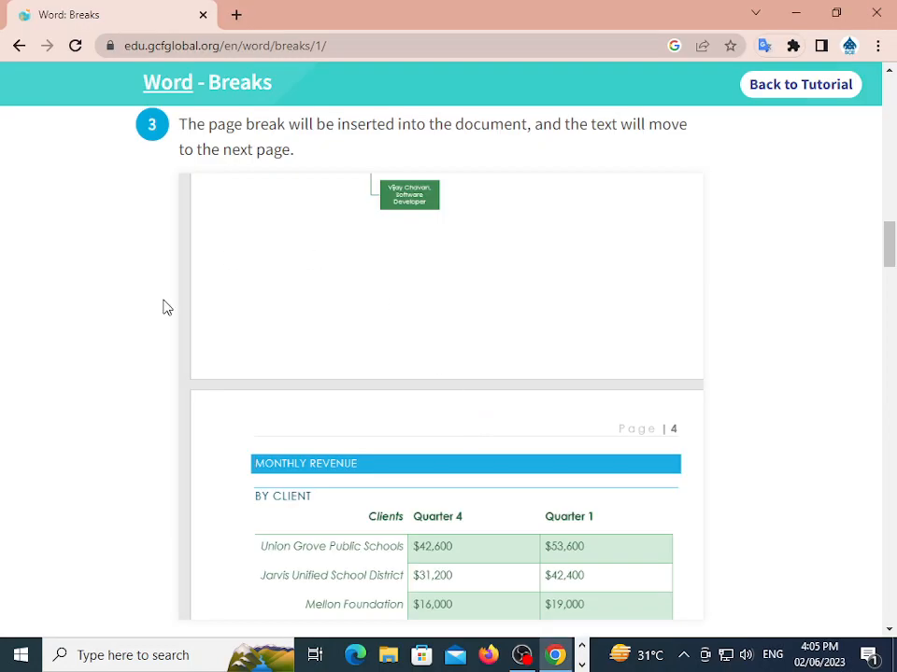
Read the browser lesson's tip on revealing invisible breaks with Show/Hide, highlighting the word "invisible"
scroll(380, 367, down, 1)
scroll(380, 367, down, 5)
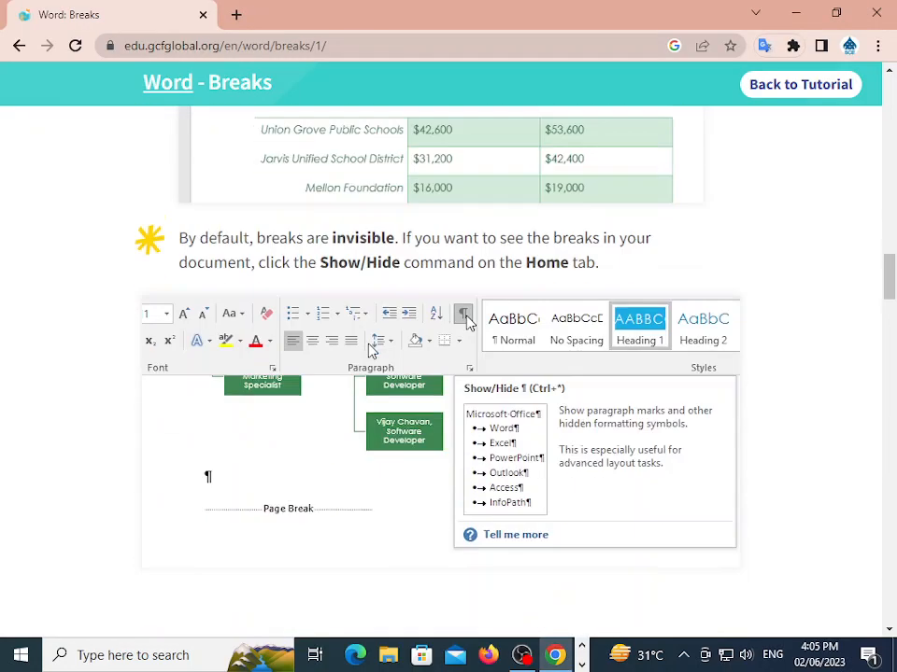
drag(330, 218, 388, 211)
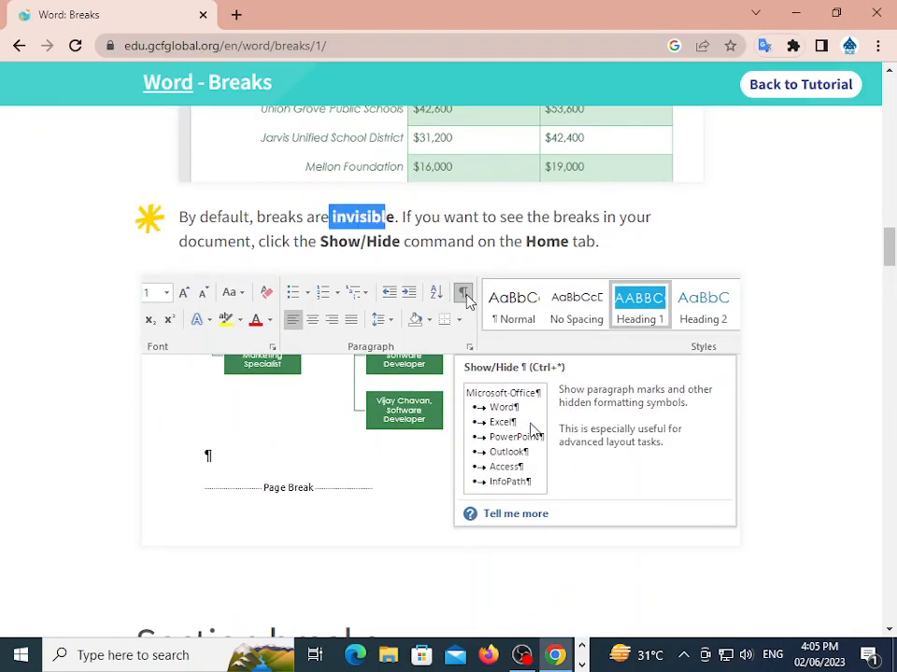
scroll(517, 370, down, 1)
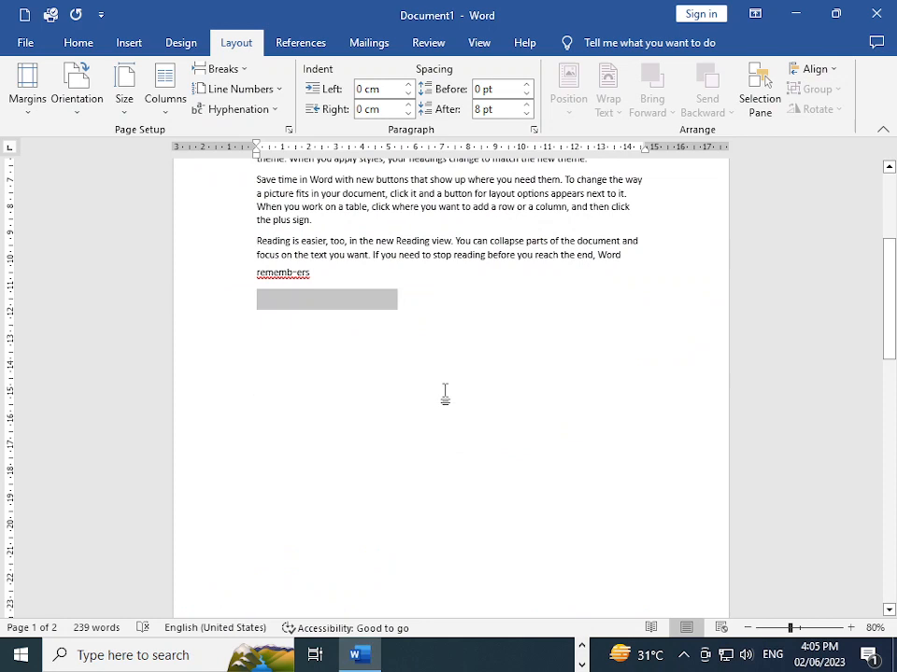
In the Word document, remove the page break after "remembers" and insert it again before "where you left off"
key(Delete)
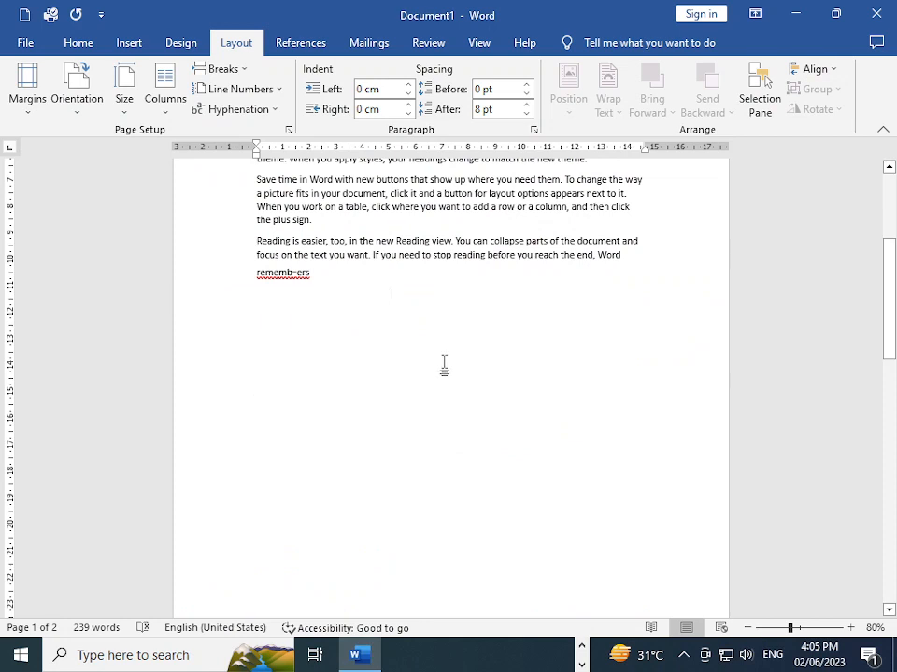
key(BackSpace)
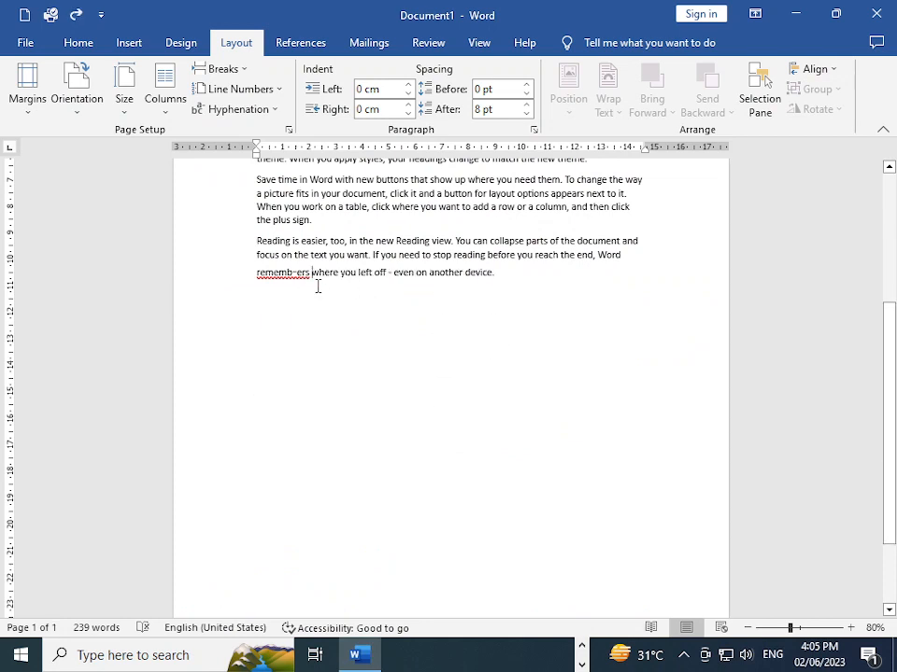
key(ctrl+Return)
Show paragraph marks and hidden formatting symbols to reveal the page break in the document
click(129, 42)
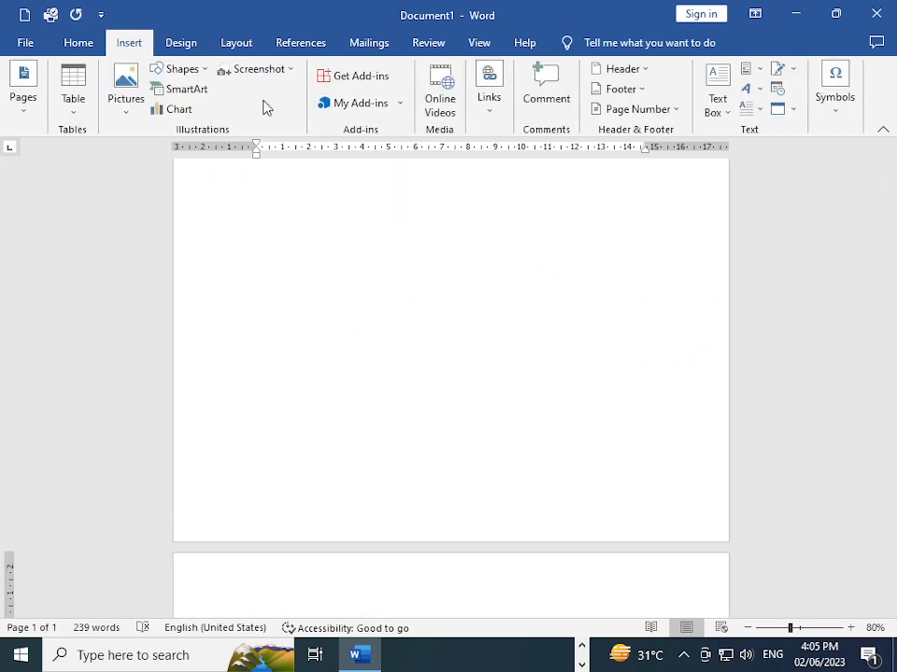
click(80, 43)
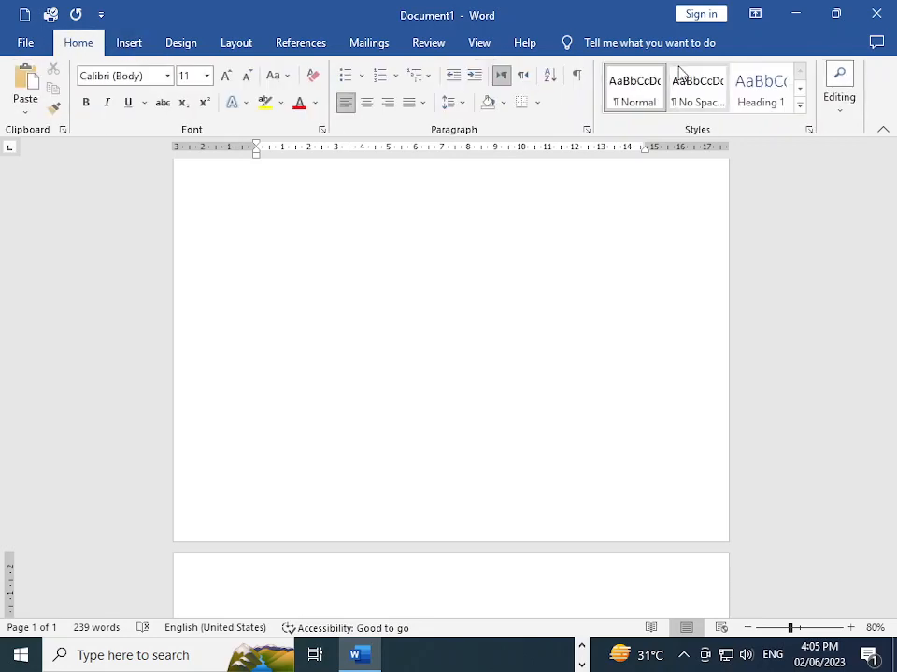
click(573, 79)
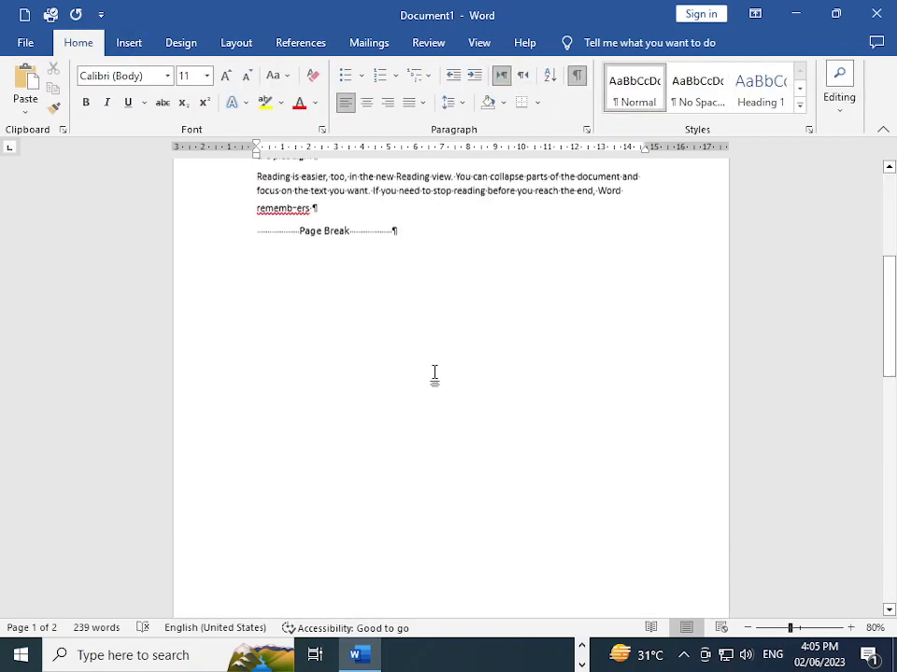
Hide the formatting marks and look over the text around the page break after "rememb-ers"
scroll(450, 310, up, 1)
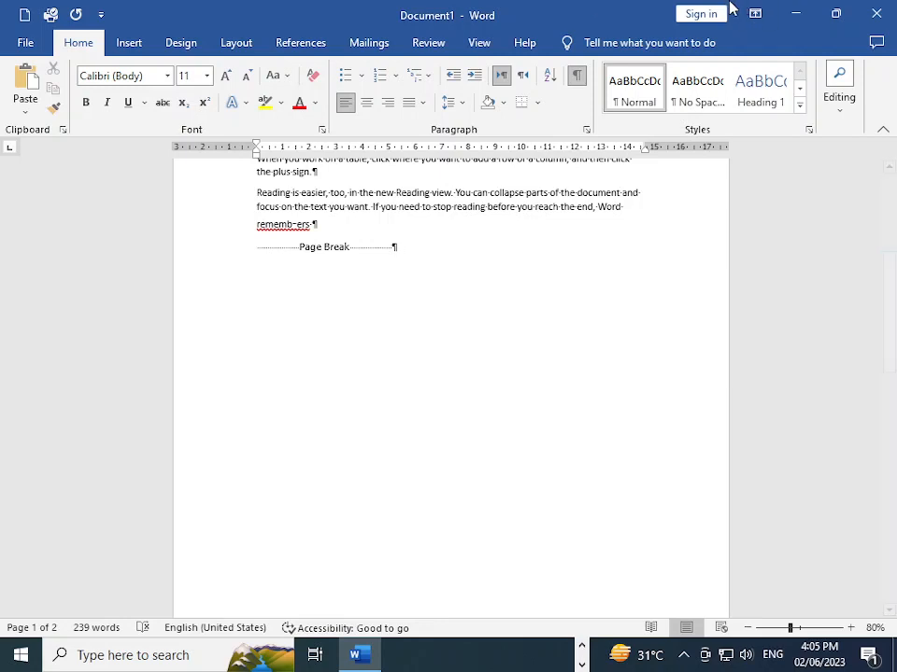
click(576, 75)
scroll(704, 220, up, 2)
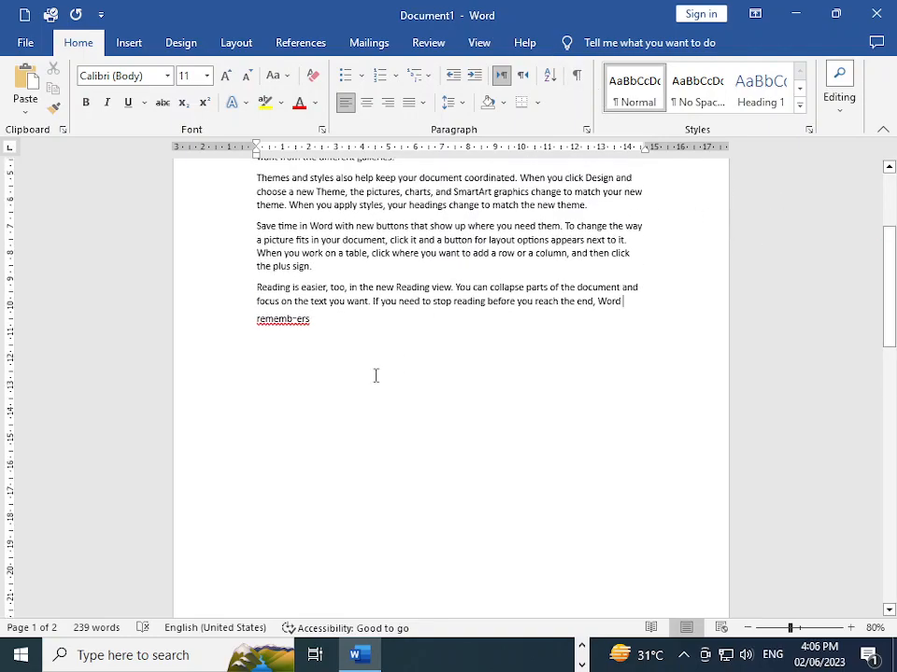
scroll(374, 376, up, 2)
scroll(381, 369, down, 4)
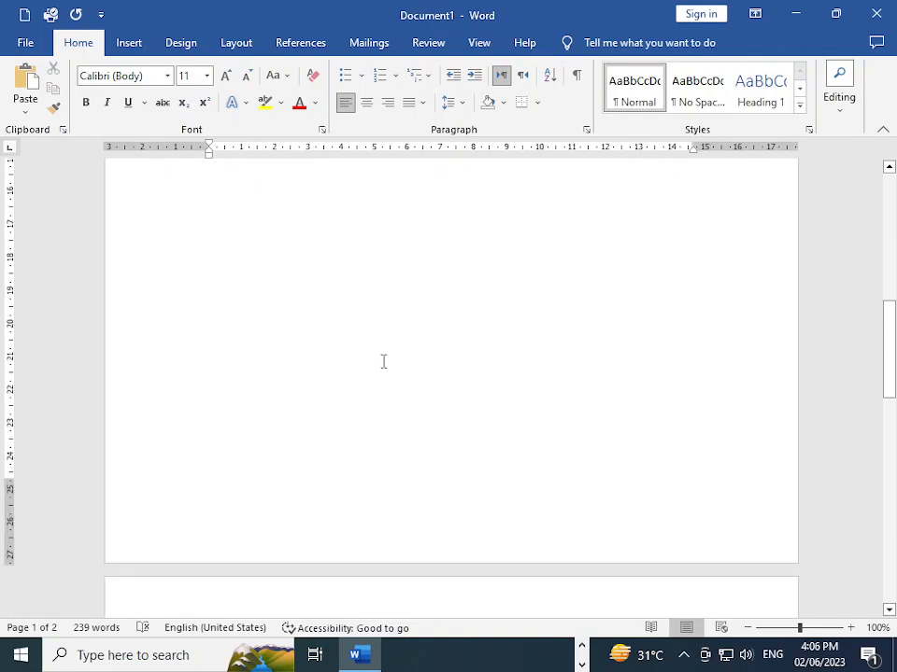
Undo the page break after "rememb-ers" and check the paragraph with formatting marks shown, leaving them hidden
key(ctrl+z)
scroll(431, 499, up, 3)
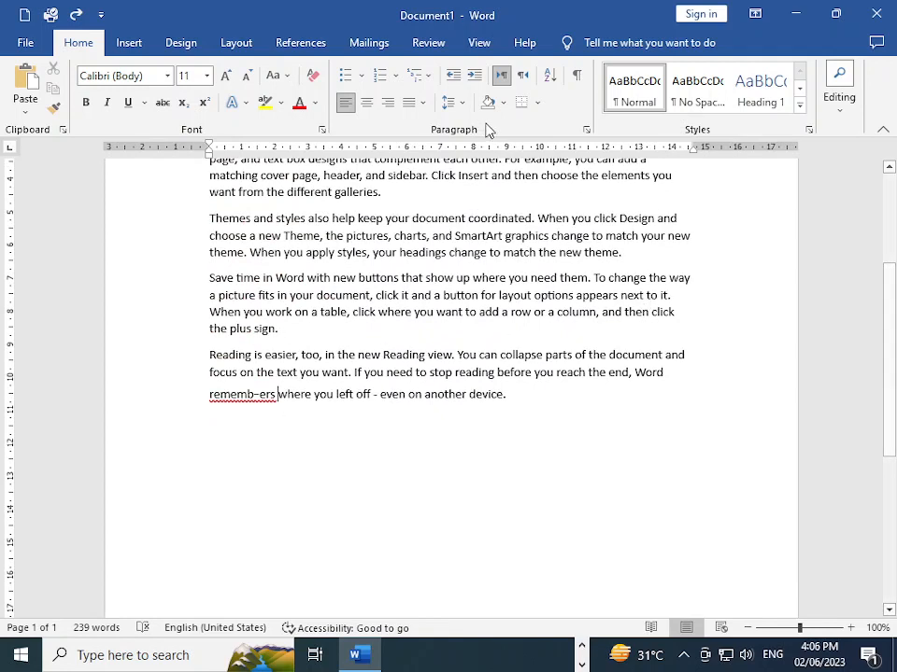
click(578, 76)
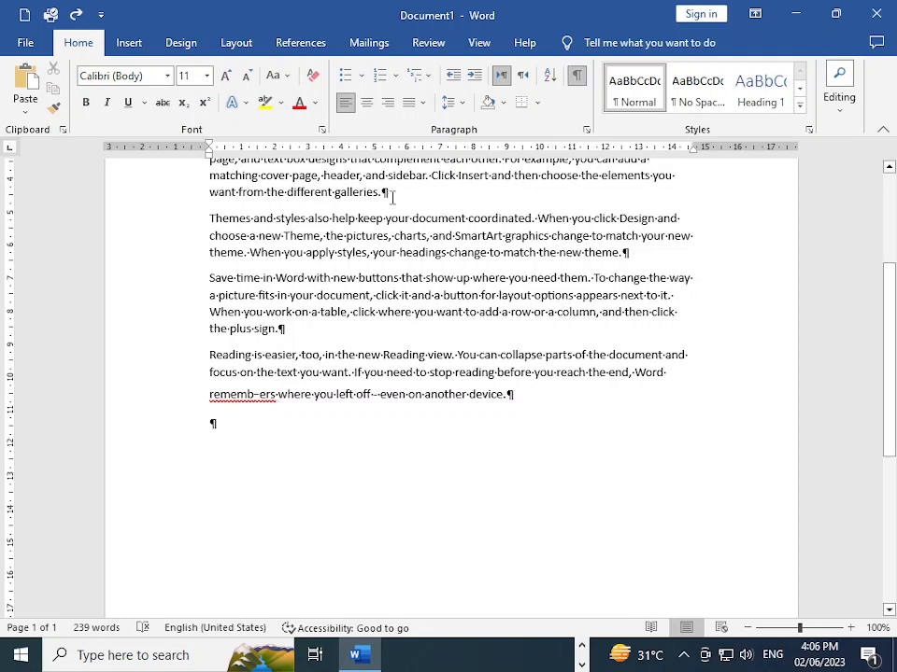
click(576, 75)
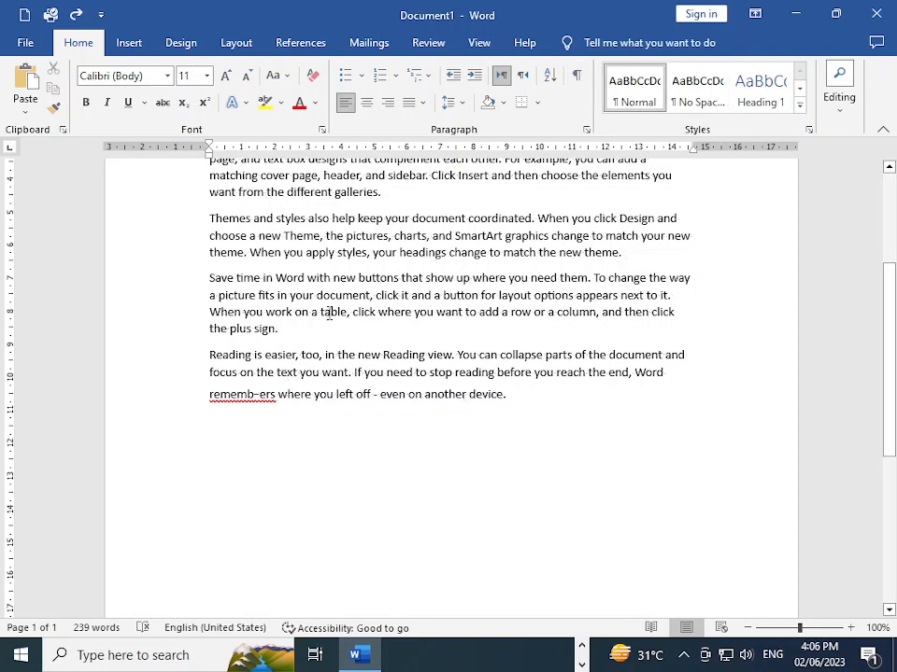
Insert a page break before "where you left off" and show the formatting marks to reveal it
key(ctrl+Return)
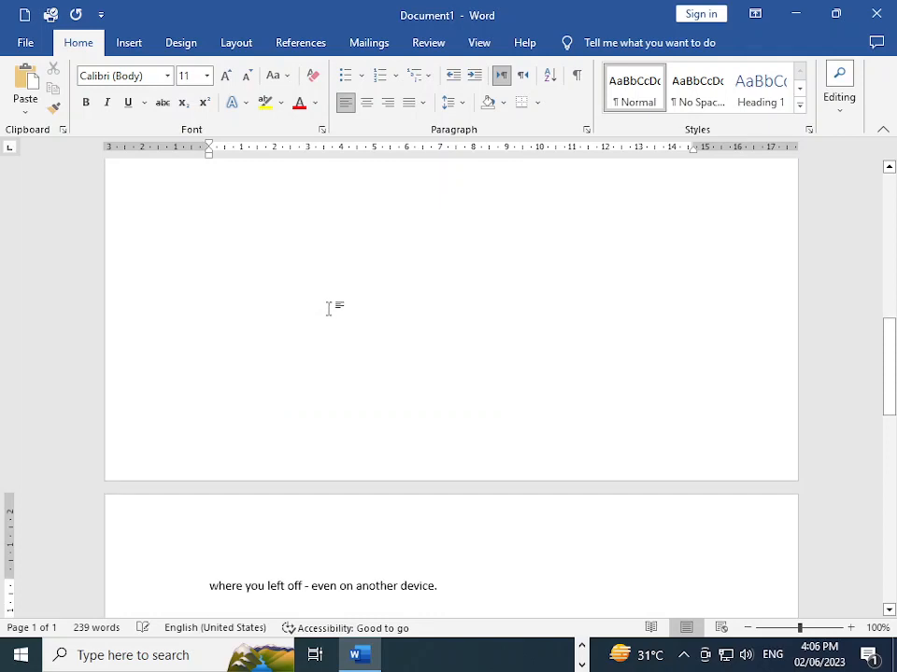
scroll(526, 196, up, 5)
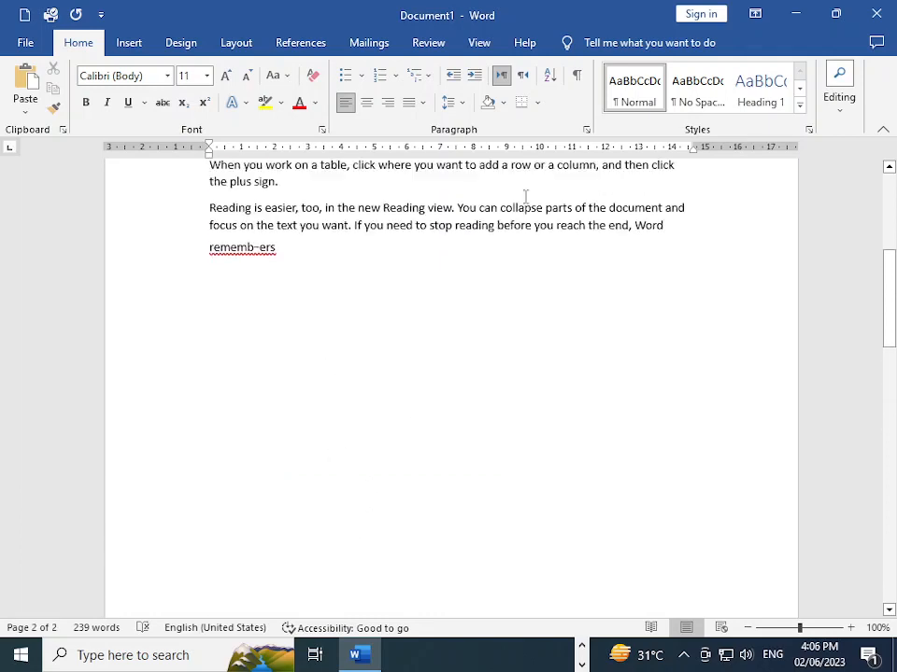
click(576, 76)
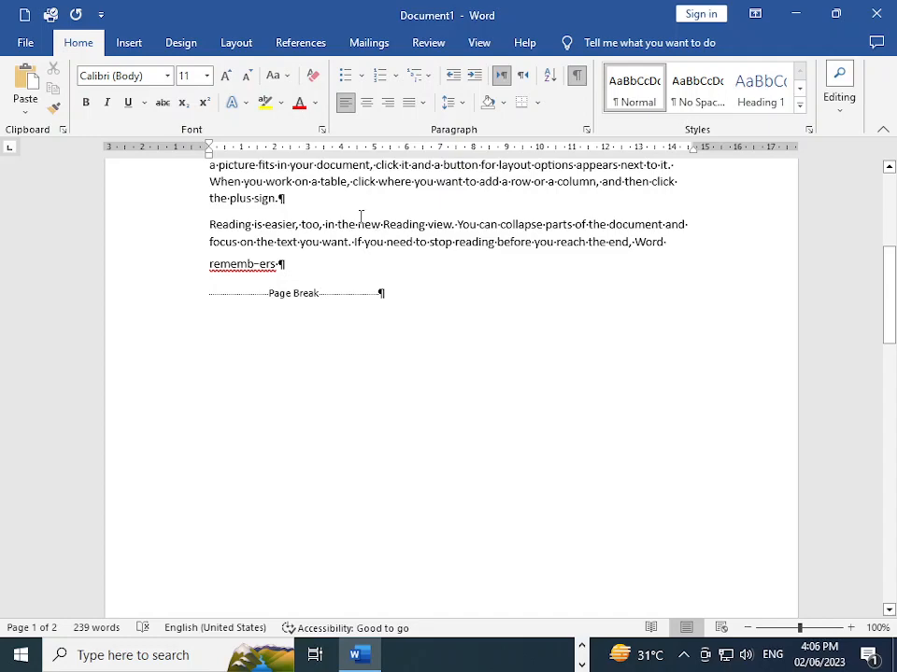
Remove the page break before "where you left off" and hide the formatting marks
key(BackSpace)
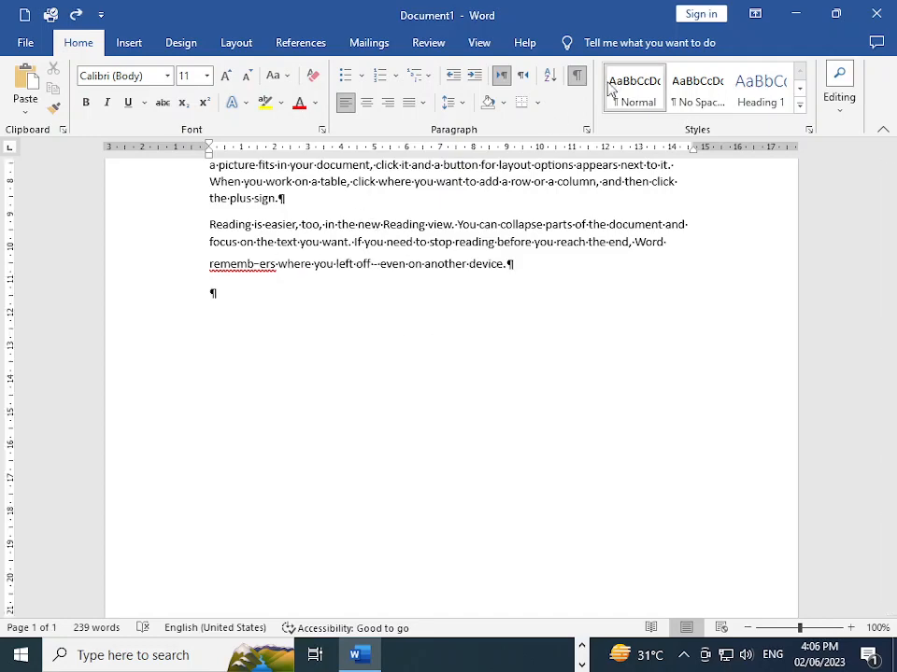
click(577, 75)
Switch to the Word Breaks tutorial in Chrome and read the introductory paragraph on section breaks
key(alt+Tab)
scroll(544, 478, down, 5)
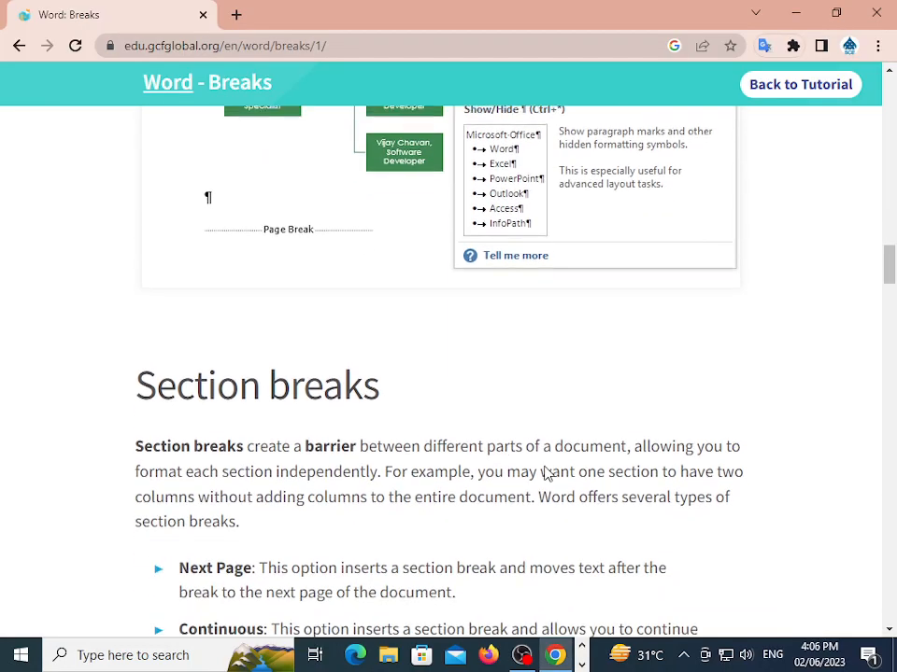
drag(144, 267, 352, 267)
click(329, 364)
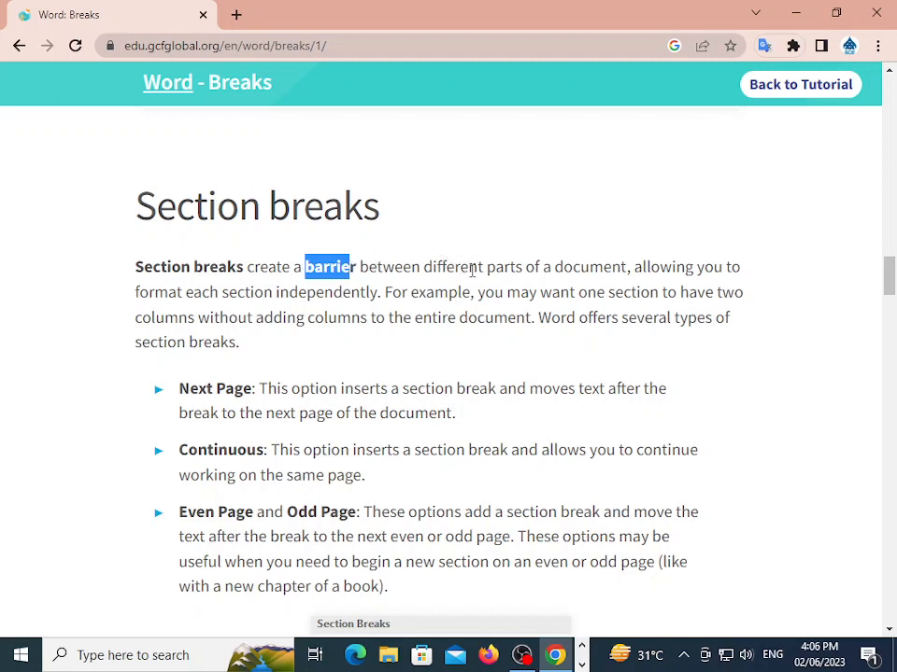
drag(468, 267, 628, 267)
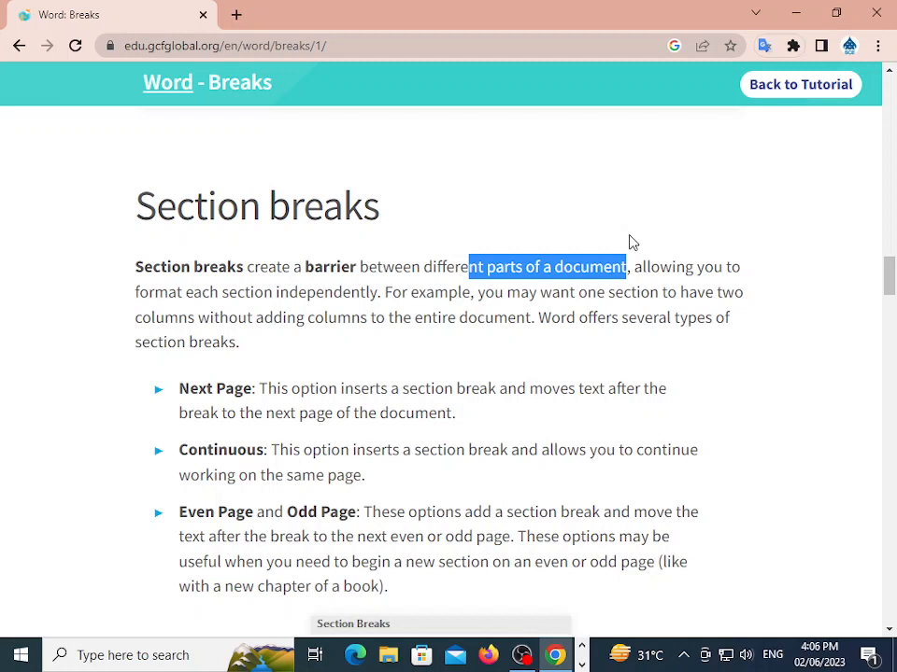
drag(136, 288, 392, 293)
click(452, 352)
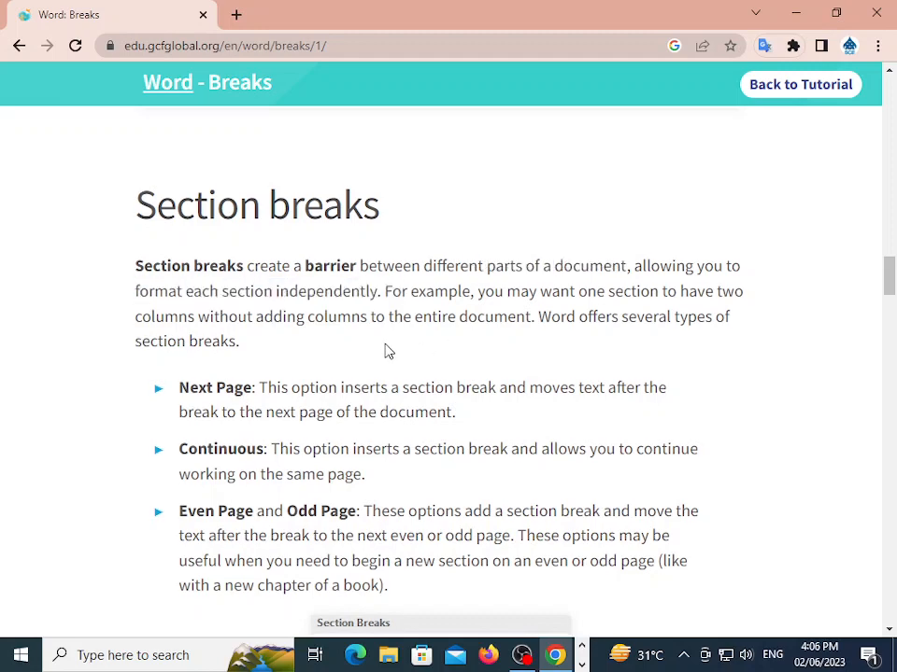
scroll(444, 207, down, 1)
drag(548, 206, 370, 234)
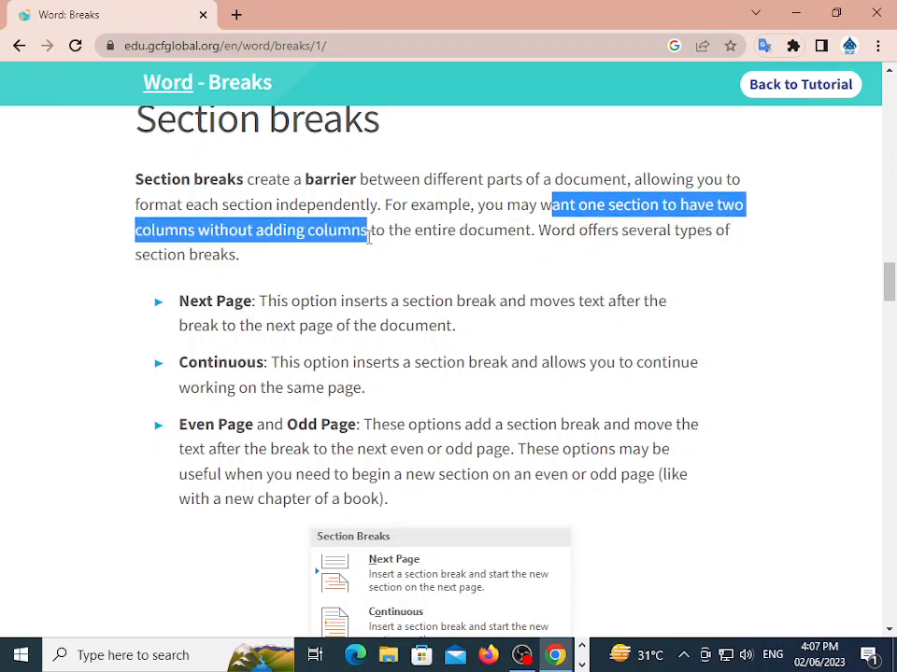
click(421, 224)
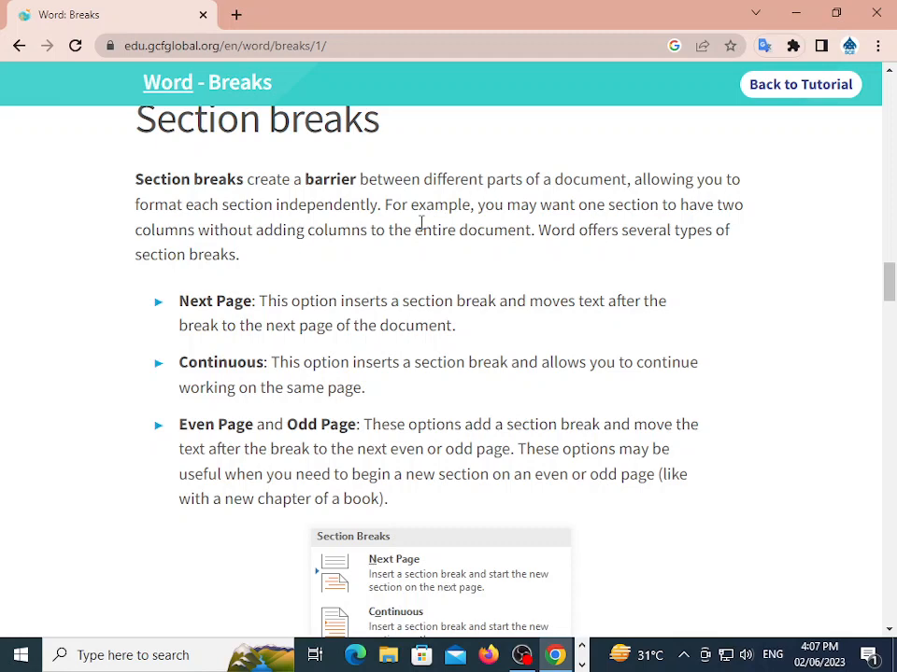
Read the descriptions of the Next Page, Continuous, Even Page and Odd Page section breaks
scroll(574, 367, down, 2)
scroll(196, 244, up, 1)
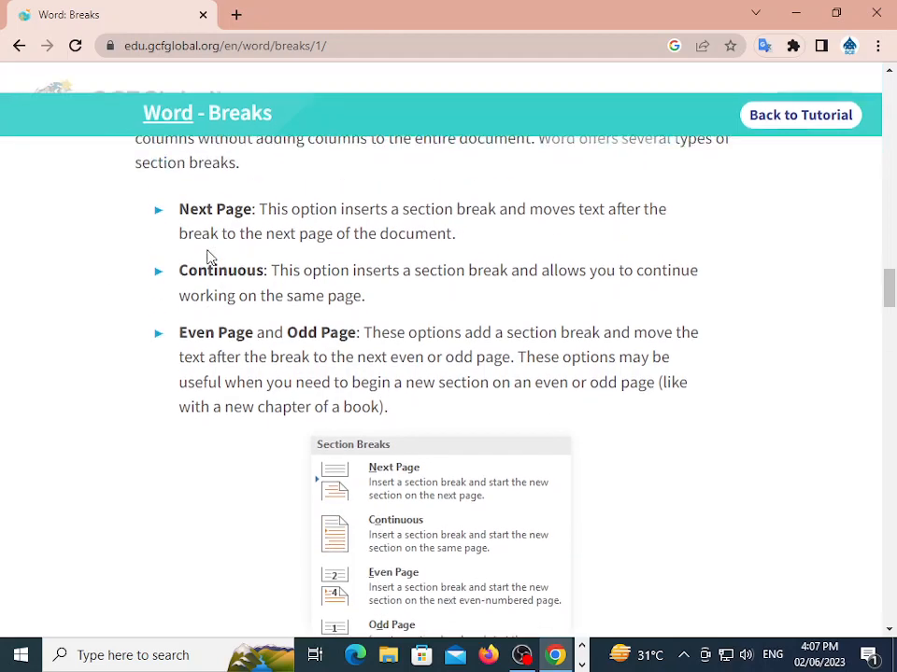
drag(181, 212, 253, 221)
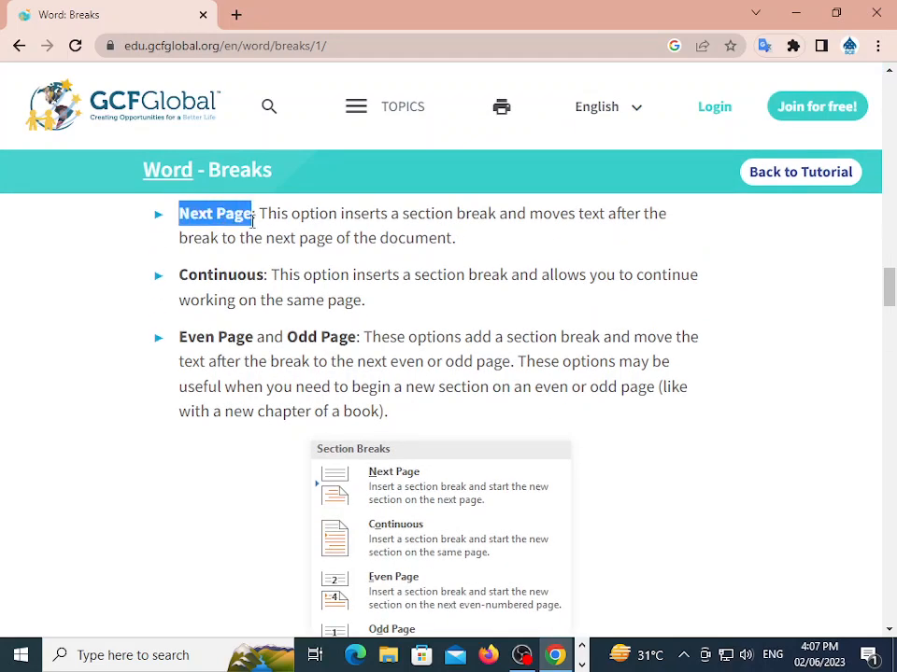
click(184, 265)
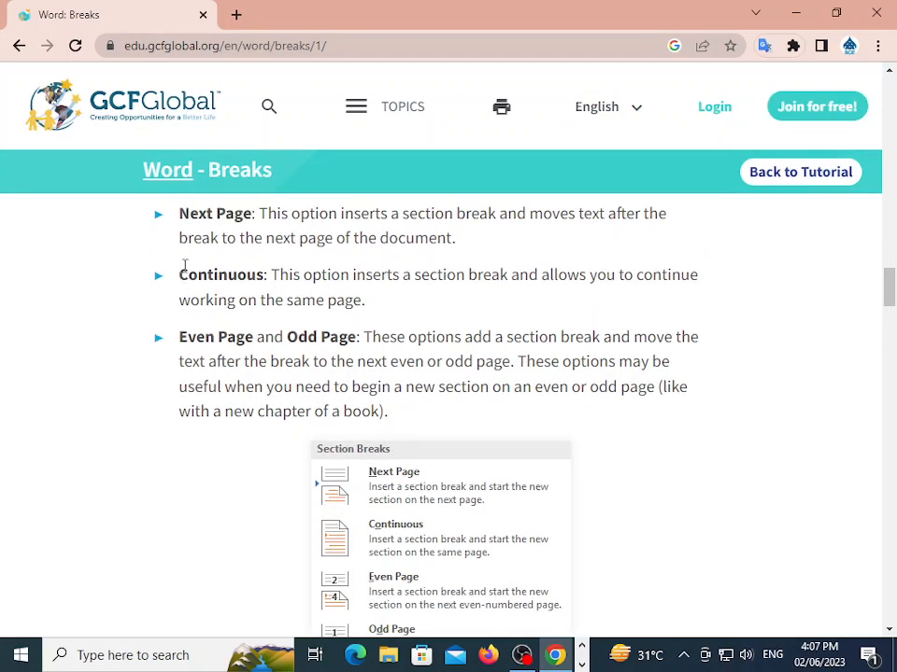
drag(179, 274, 271, 274)
scroll(184, 348, down, 1)
drag(187, 250, 245, 250)
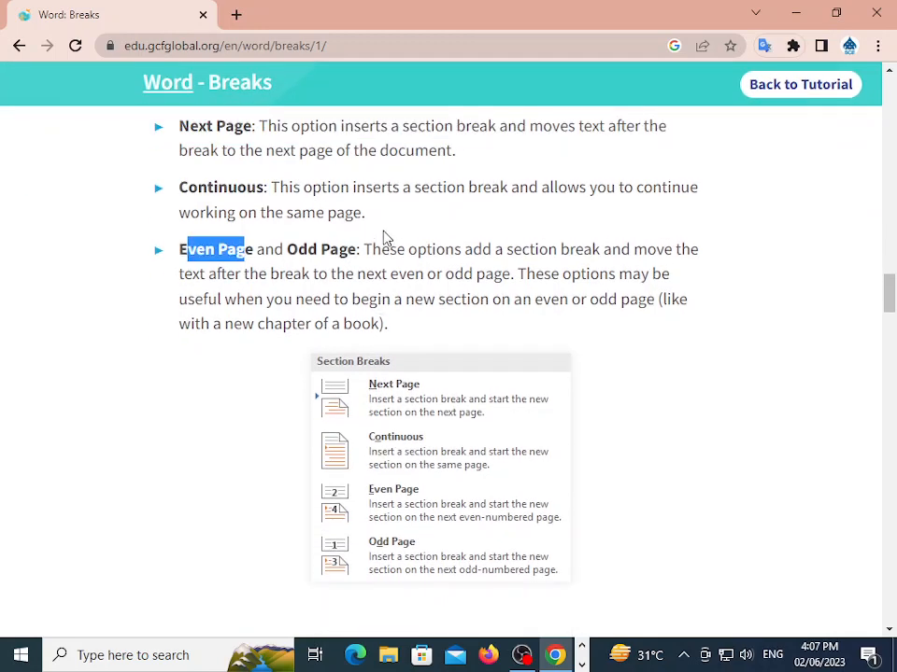
Read the first three instructions for inserting a Continuous section break between a two-column list and a paragraph
scroll(385, 236, down, 5)
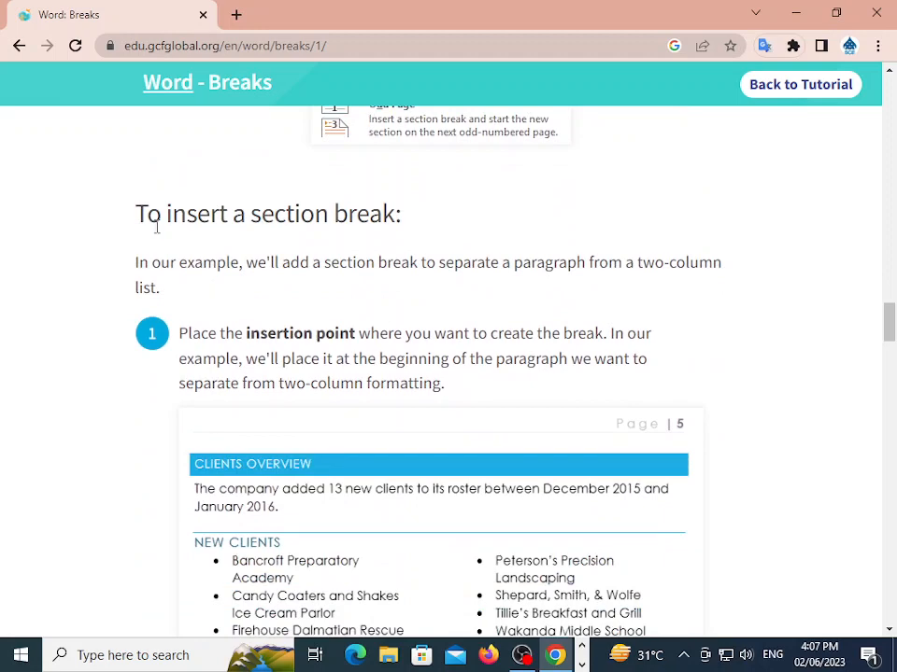
drag(161, 223, 370, 214)
scroll(374, 308, down, 4)
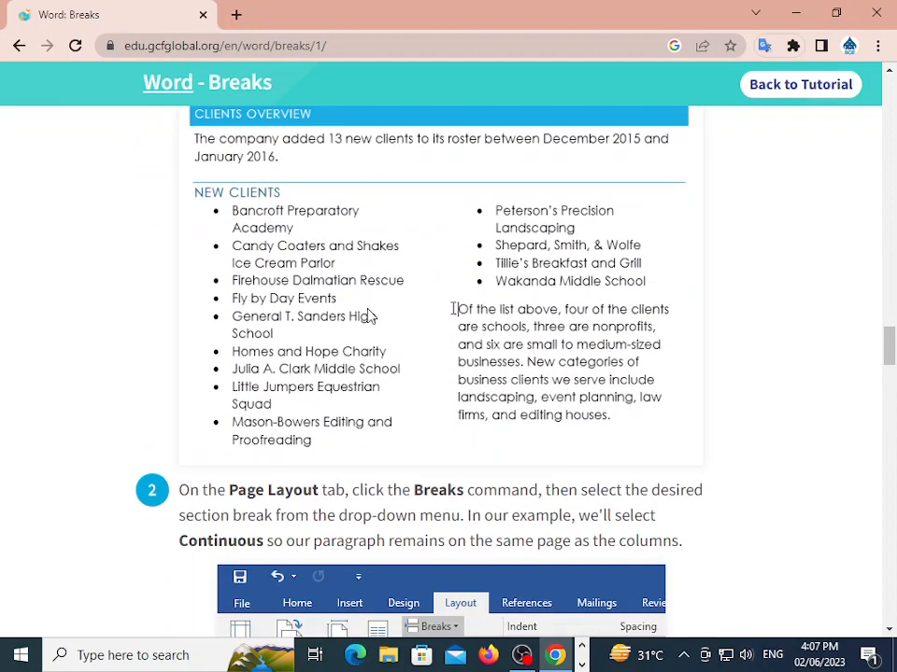
scroll(359, 308, down, 1)
scroll(353, 283, up, 2)
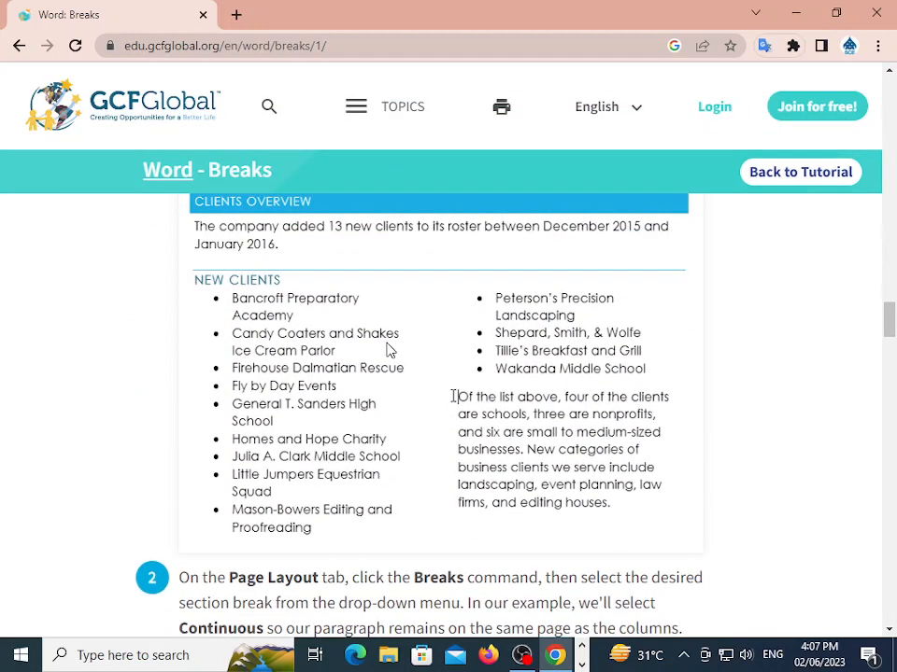
scroll(464, 331, down, 1)
scroll(458, 323, up, 1)
scroll(474, 377, down, 3)
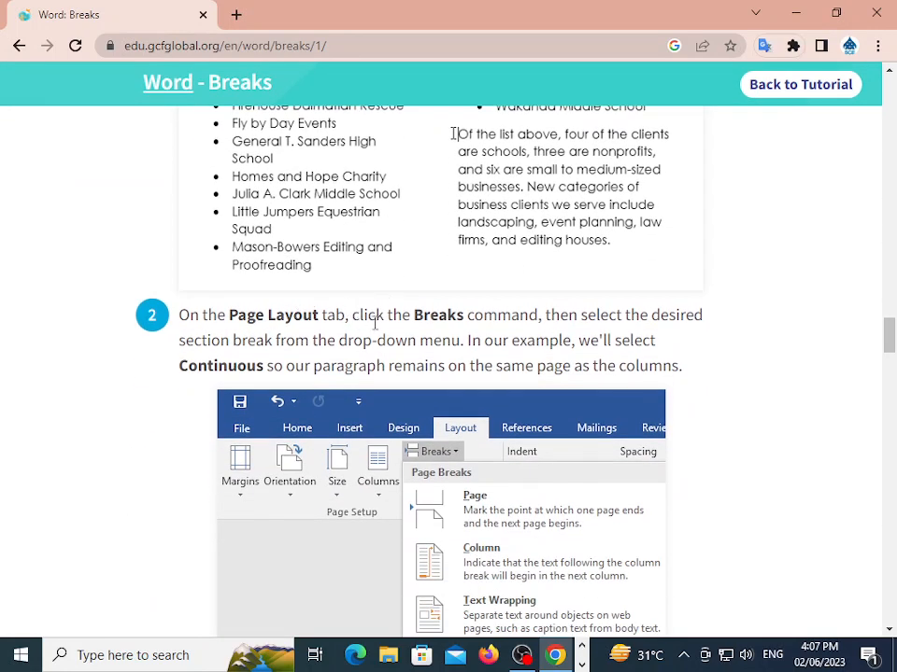
scroll(467, 317, down, 1)
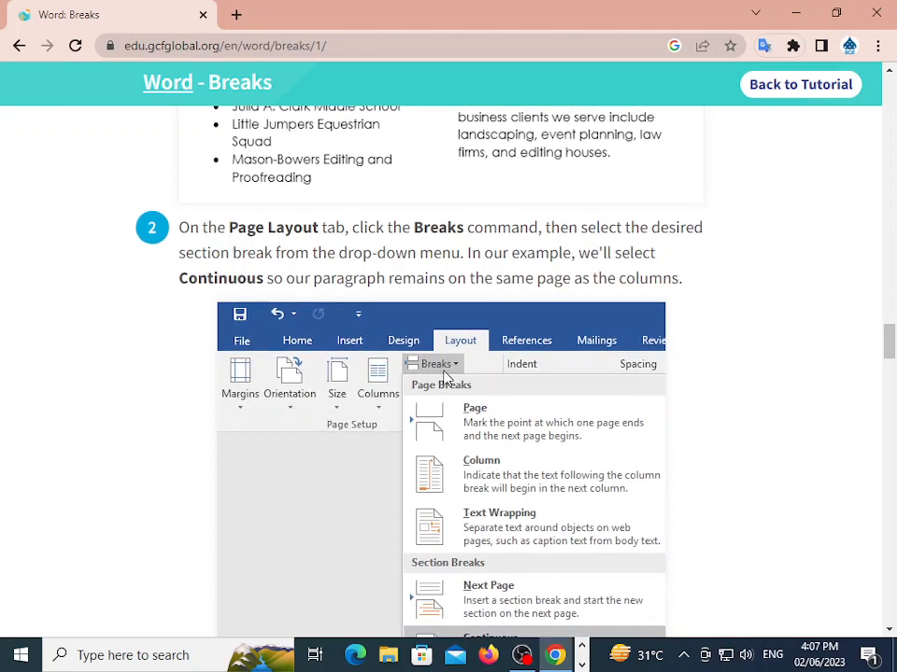
scroll(461, 421, down, 1)
scroll(474, 457, down, 2)
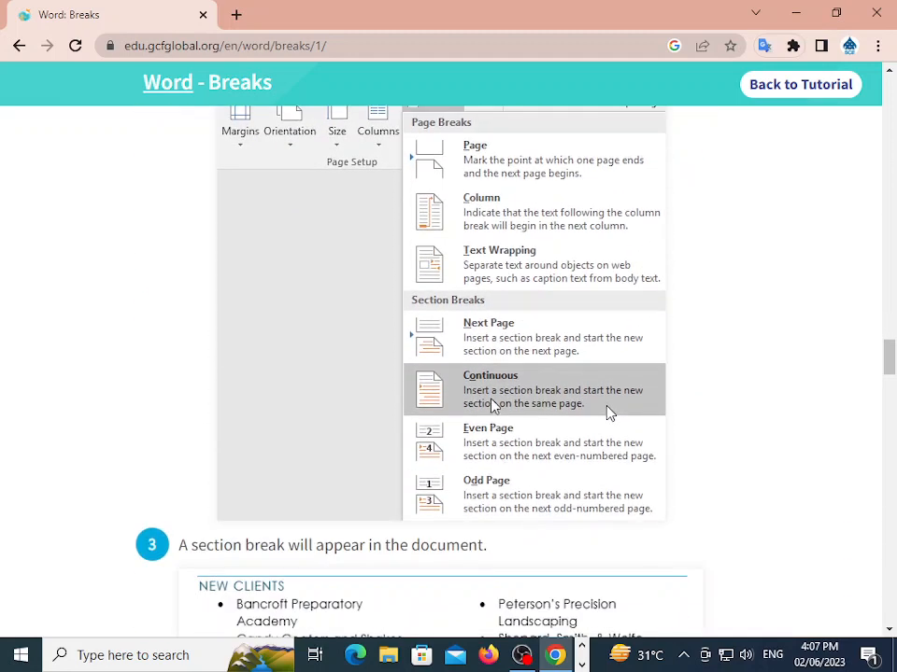
scroll(492, 402, down, 5)
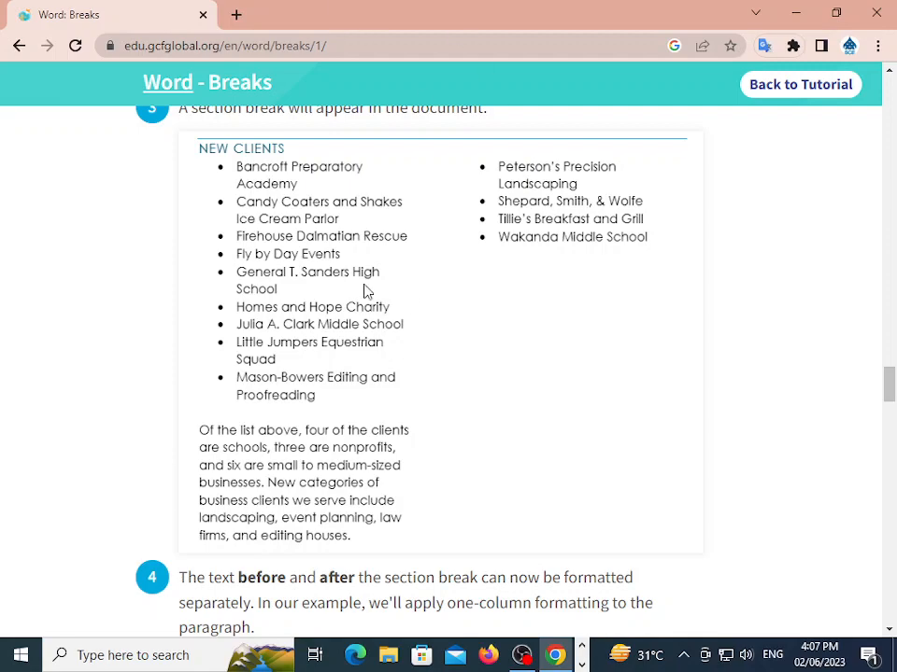
Go back over the two-column New Clients example and the Continuous option among the section breaks
scroll(607, 366, up, 10)
scroll(594, 374, up, 3)
scroll(580, 372, down, 2)
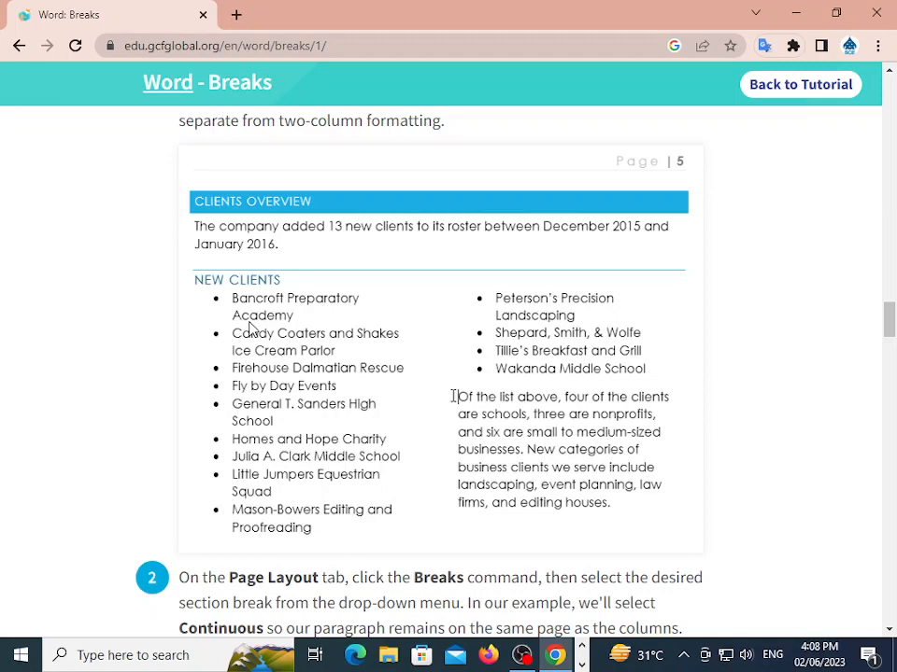
scroll(356, 321, down, 2)
scroll(351, 303, up, 9)
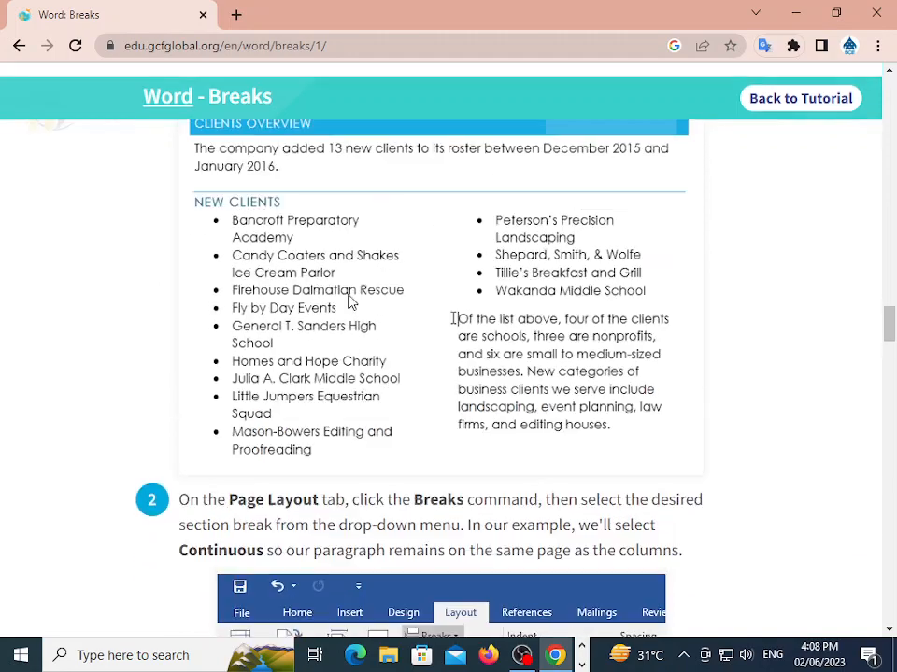
scroll(312, 375, up, 2)
scroll(422, 421, down, 12)
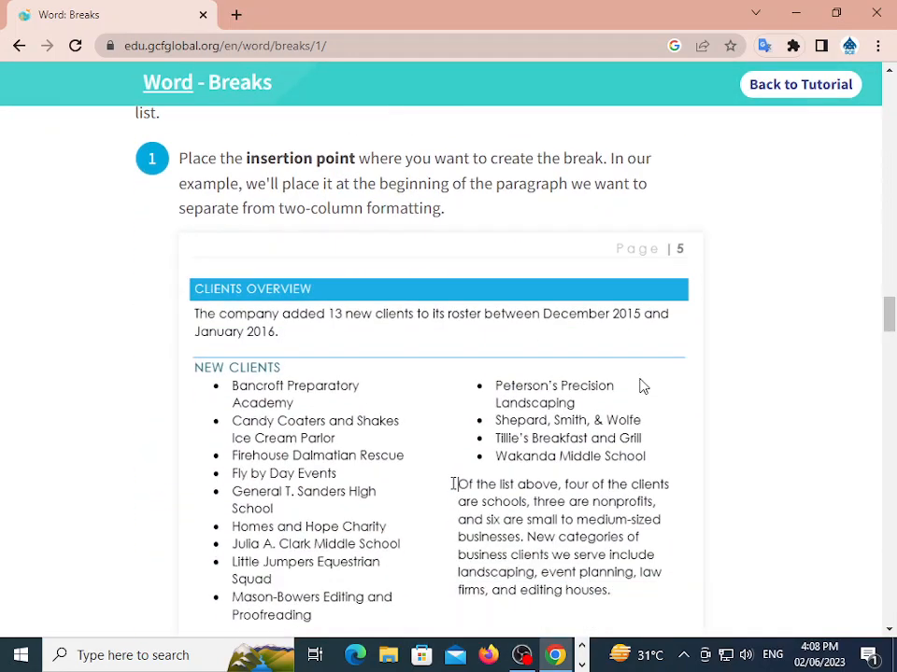
scroll(642, 364, down, 1)
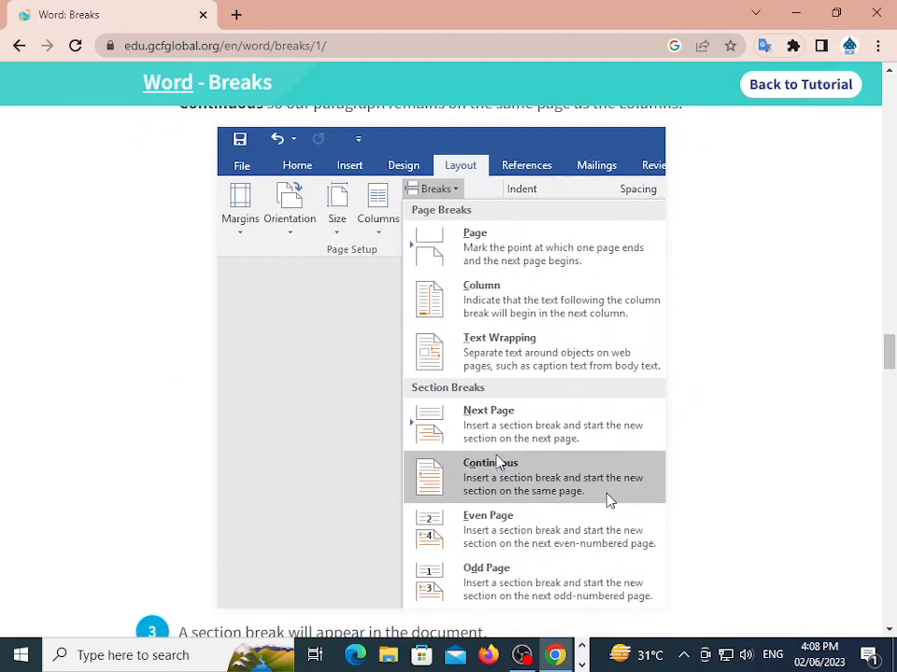
Read instructions 4 and 5 on applying one-column formatting to the paragraph and examine the example result
scroll(498, 462, down, 2)
scroll(394, 455, down, 9)
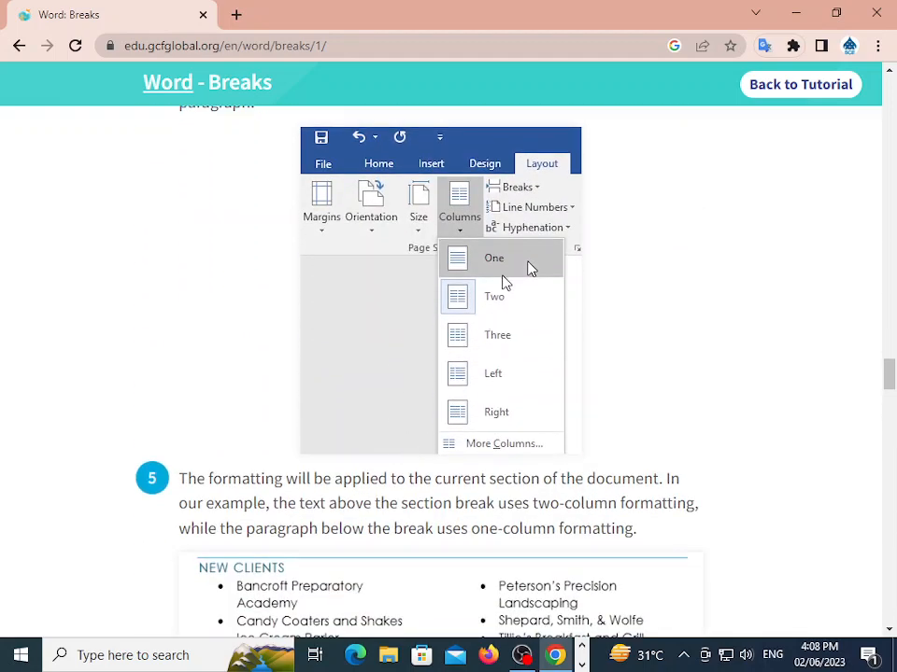
scroll(355, 347, down, 2)
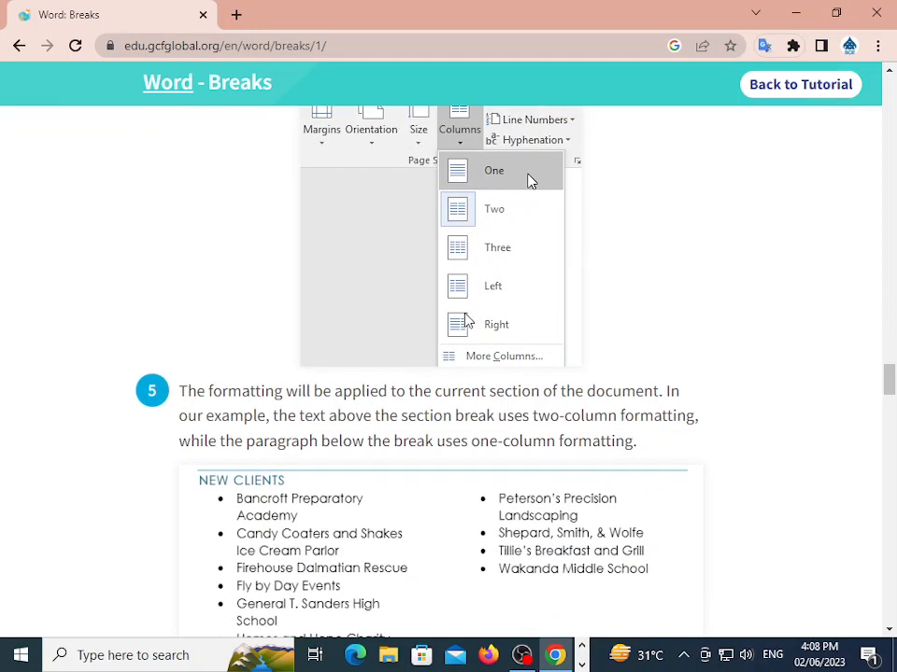
scroll(354, 347, down, 4)
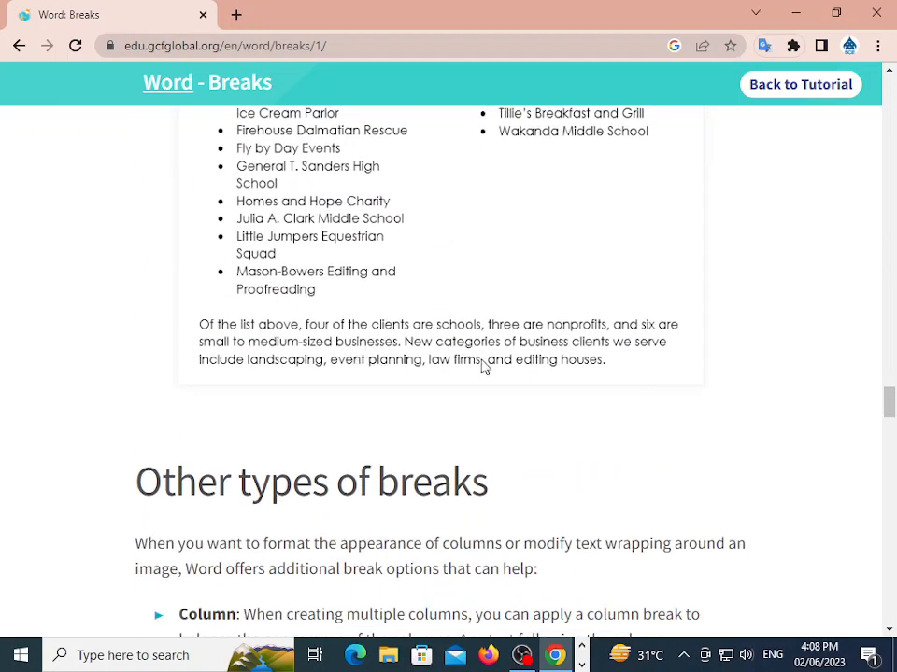
scroll(482, 367, up, 3)
scroll(320, 448, down, 2)
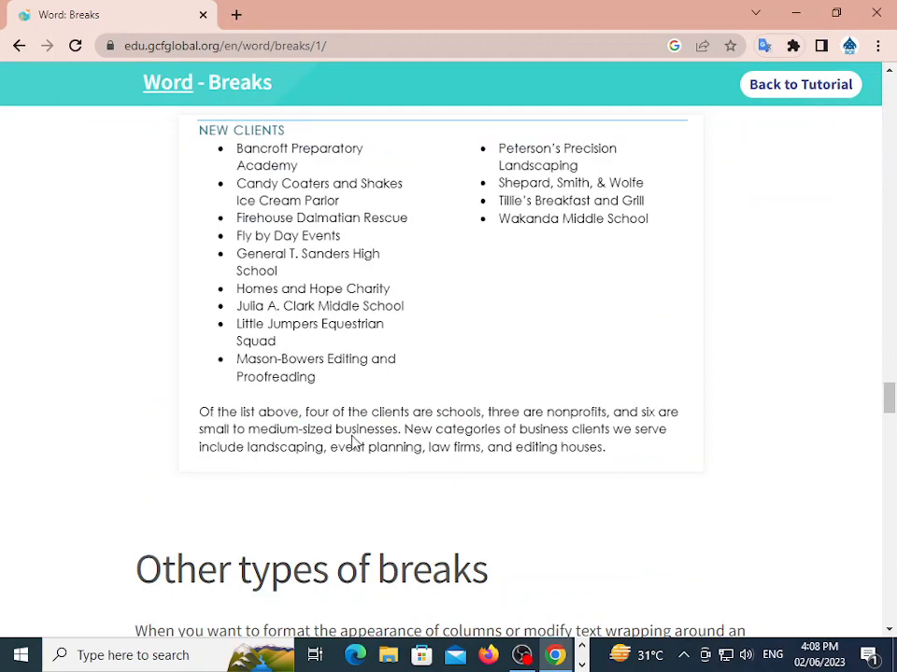
Go back over the one-column formatting example, and skim the other types of breaks and the challenge instructions
scroll(352, 440, up, 4)
scroll(381, 456, up, 7)
scroll(343, 466, down, 2)
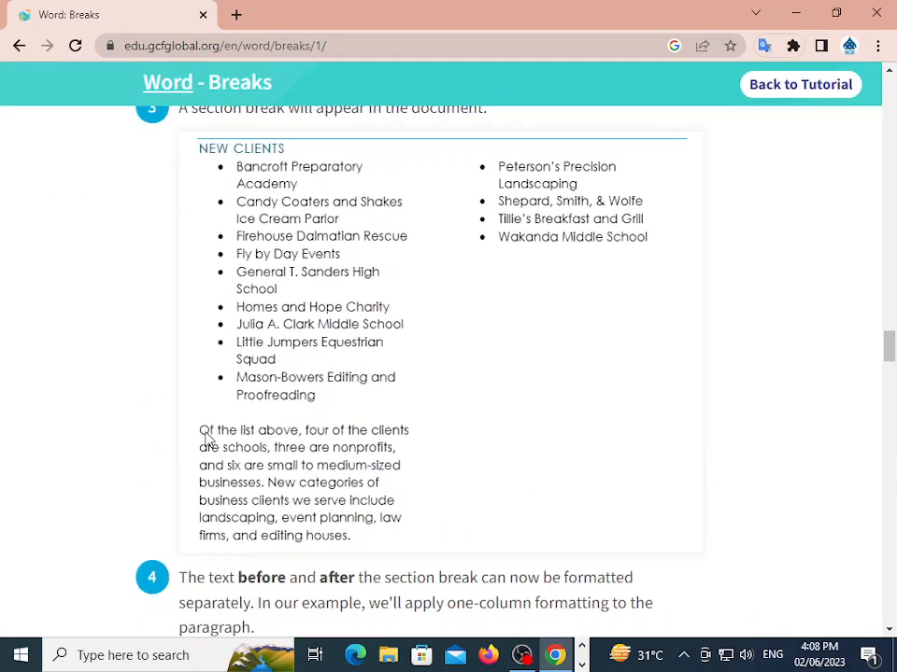
scroll(281, 439, down, 6)
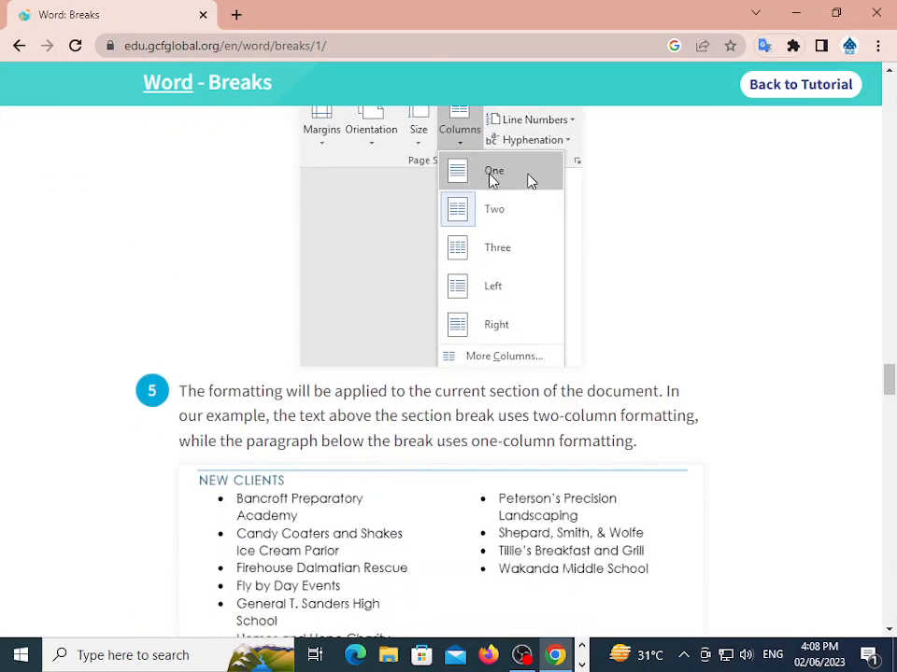
scroll(529, 181, down, 8)
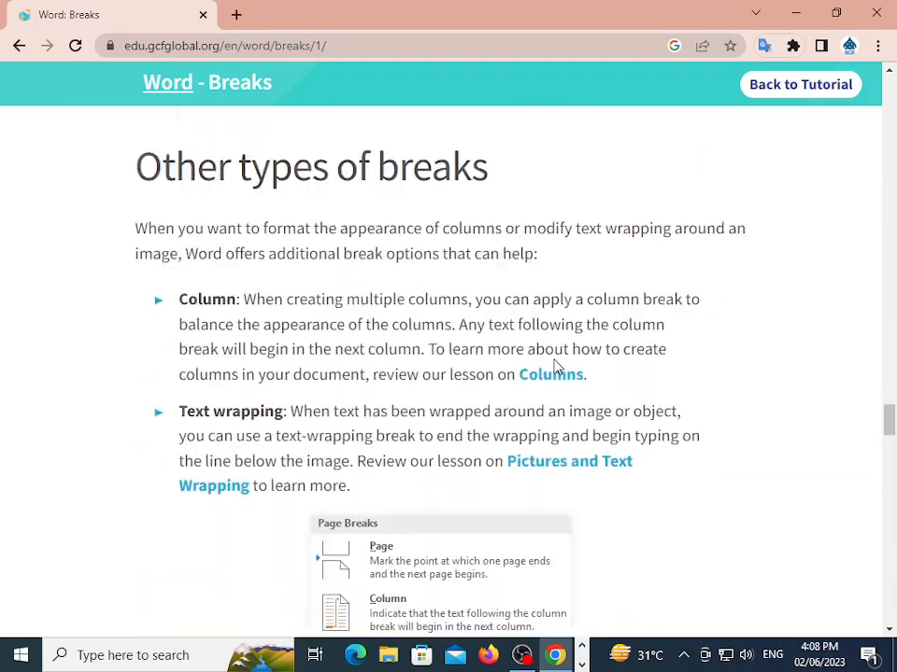
scroll(554, 338, down, 15)
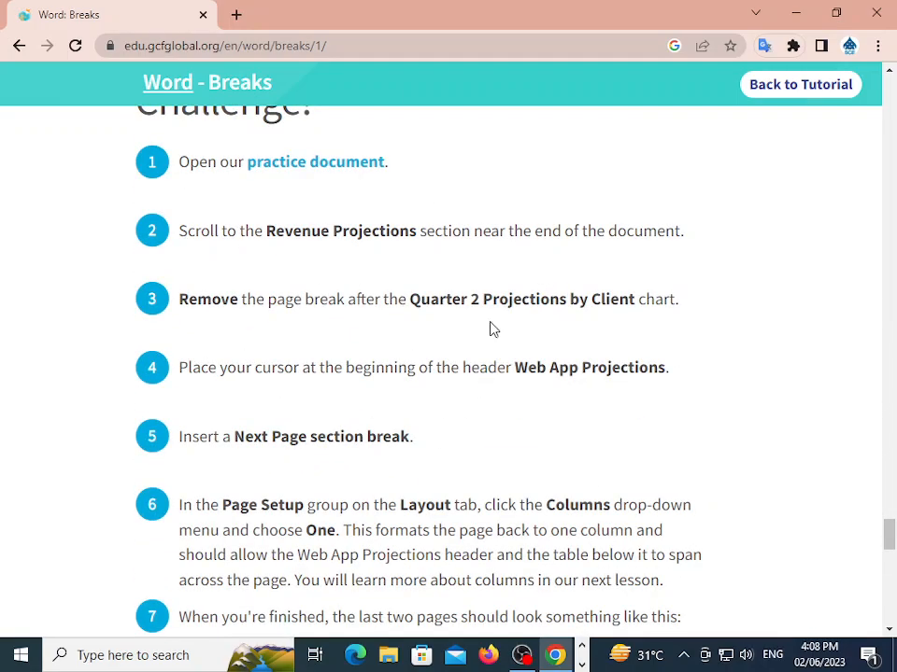
Return to the Word tutorial's lesson list and open the Columns lesson at the instructions for adding columns to a document
click(17, 45)
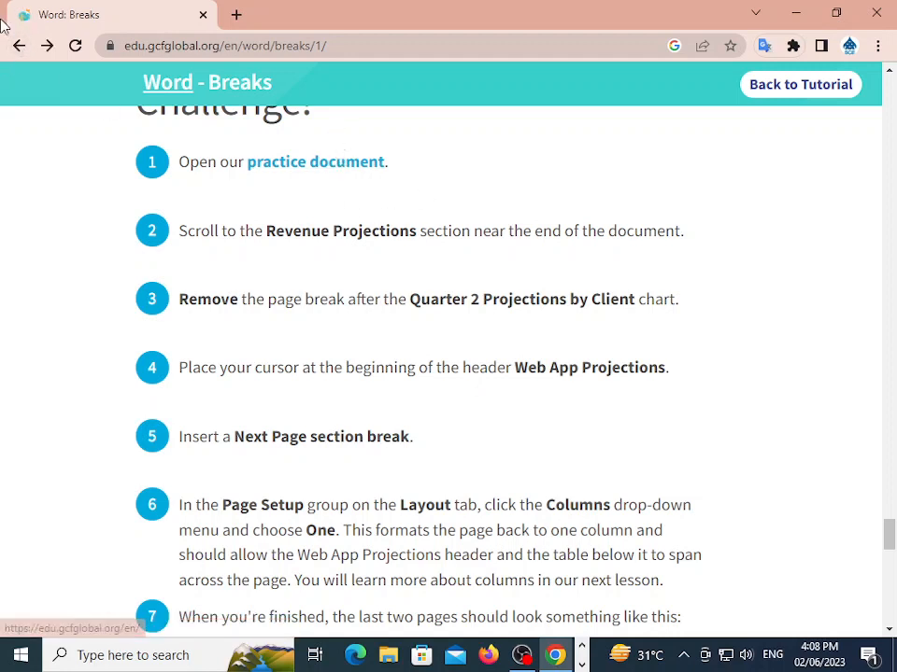
click(19, 47)
scroll(154, 317, down, 1)
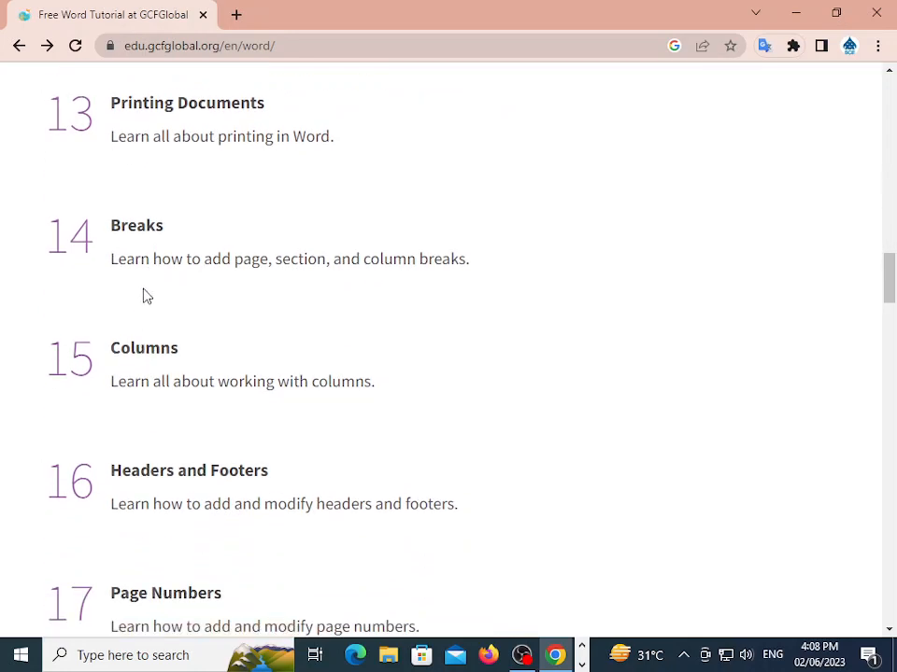
click(142, 349)
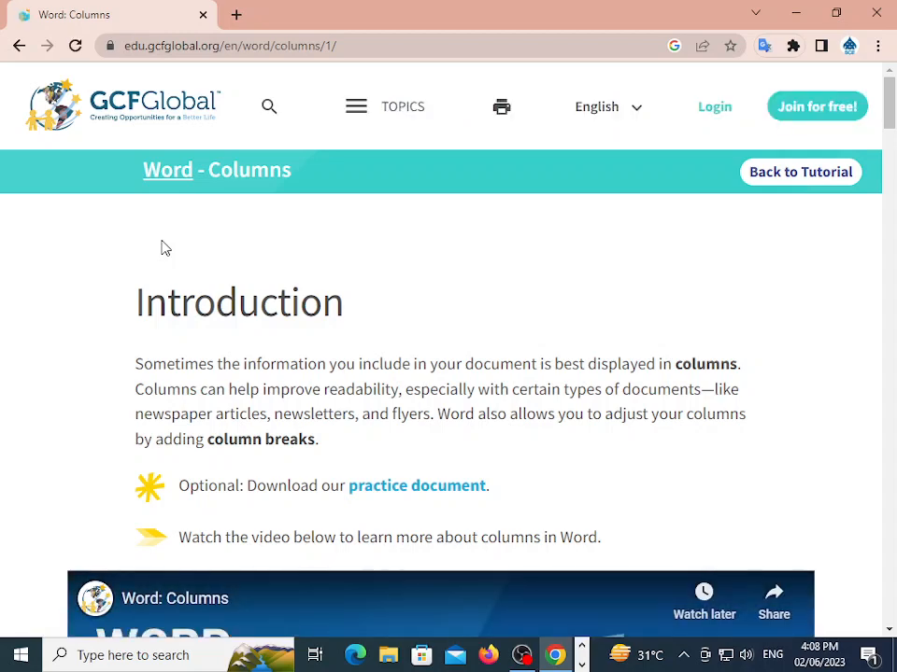
scroll(443, 344, down, 10)
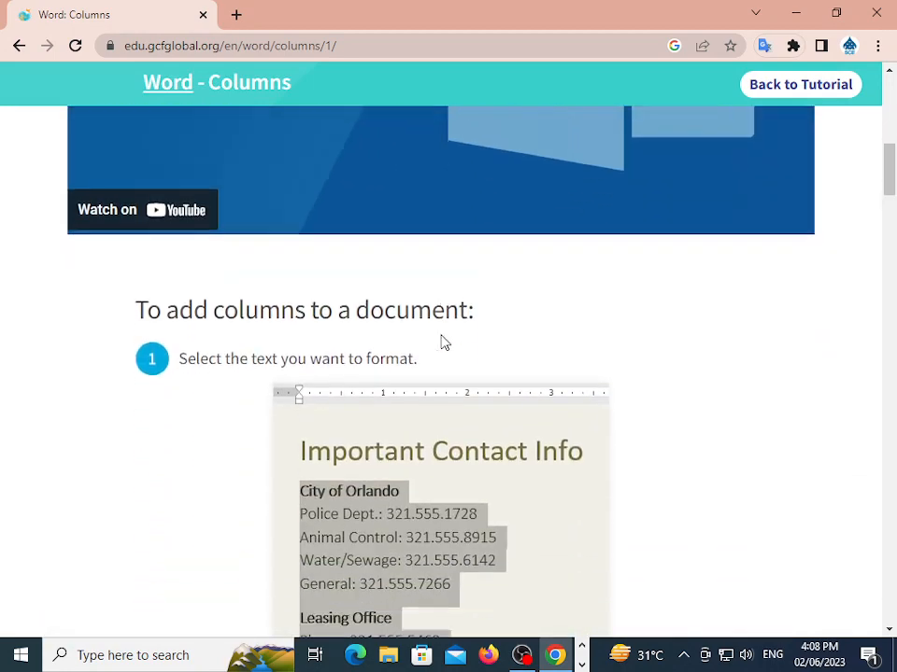
drag(130, 278, 560, 280)
Switch to the Word document and select all the text below the "Video provides" line
scroll(607, 294, down, 1)
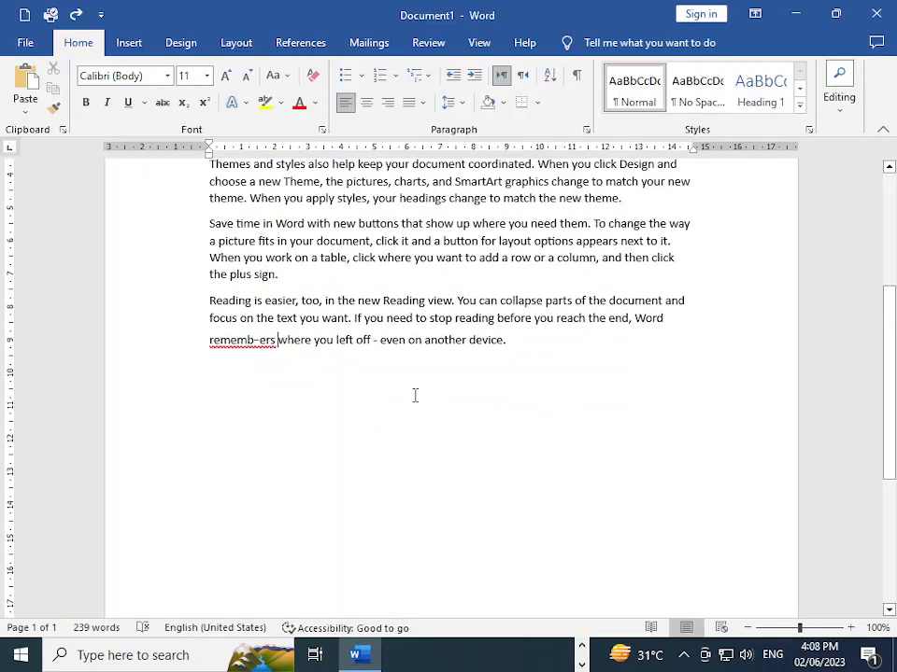
scroll(411, 392, up, 3)
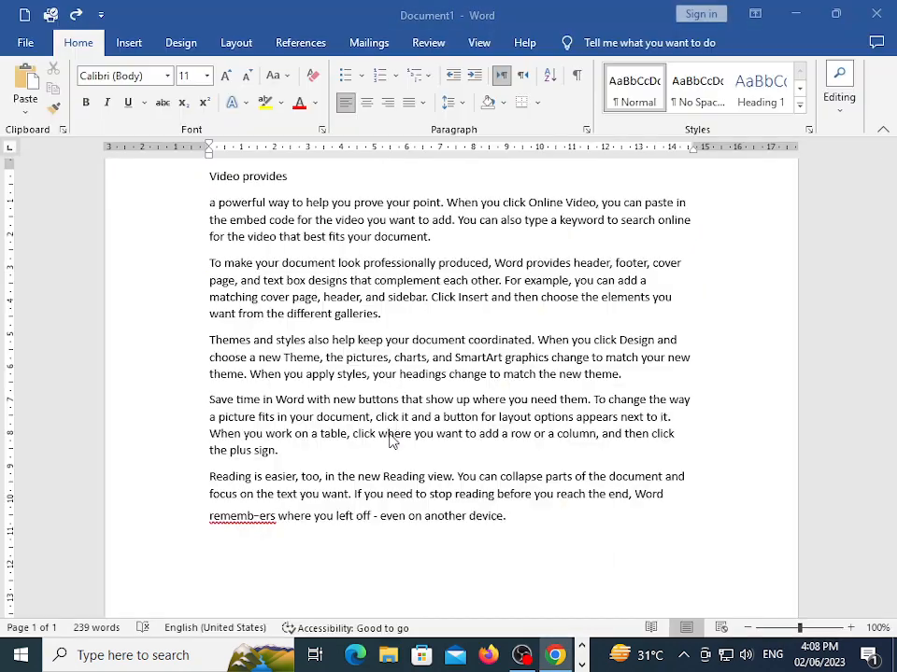
scroll(409, 406, up, 2)
scroll(409, 407, down, 1)
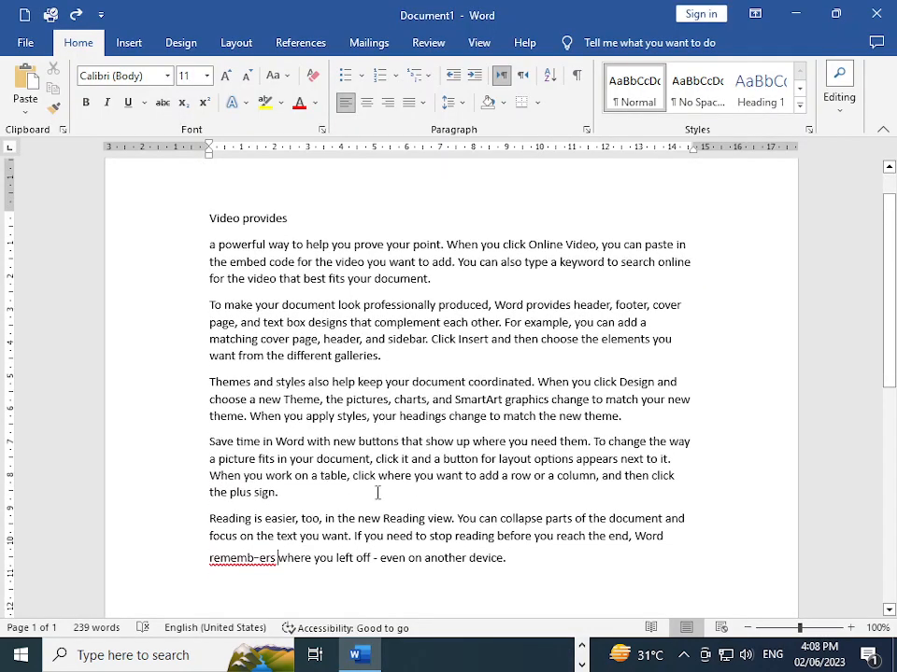
drag(535, 566, 198, 224)
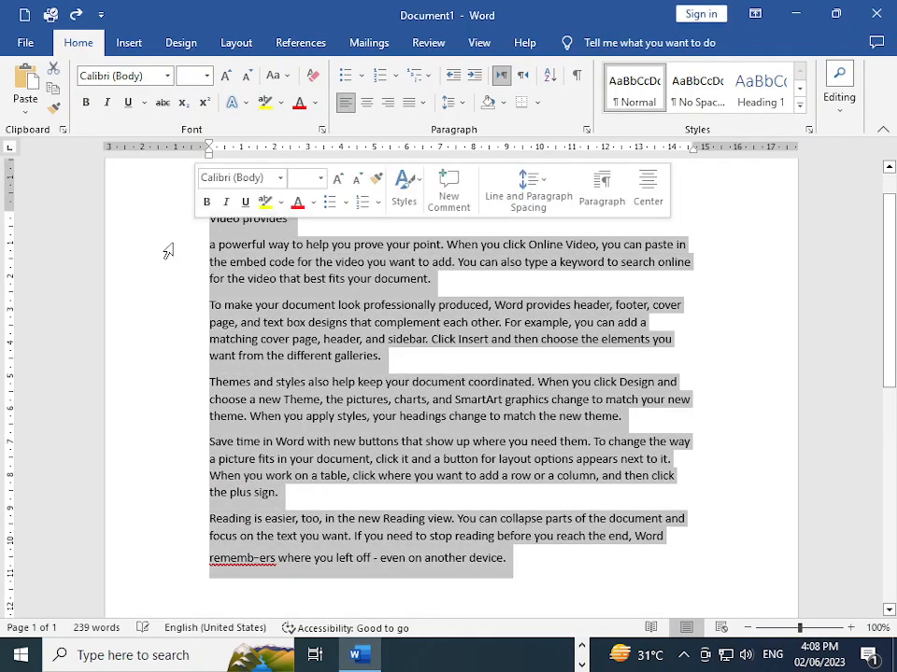
shift+click(396, 224)
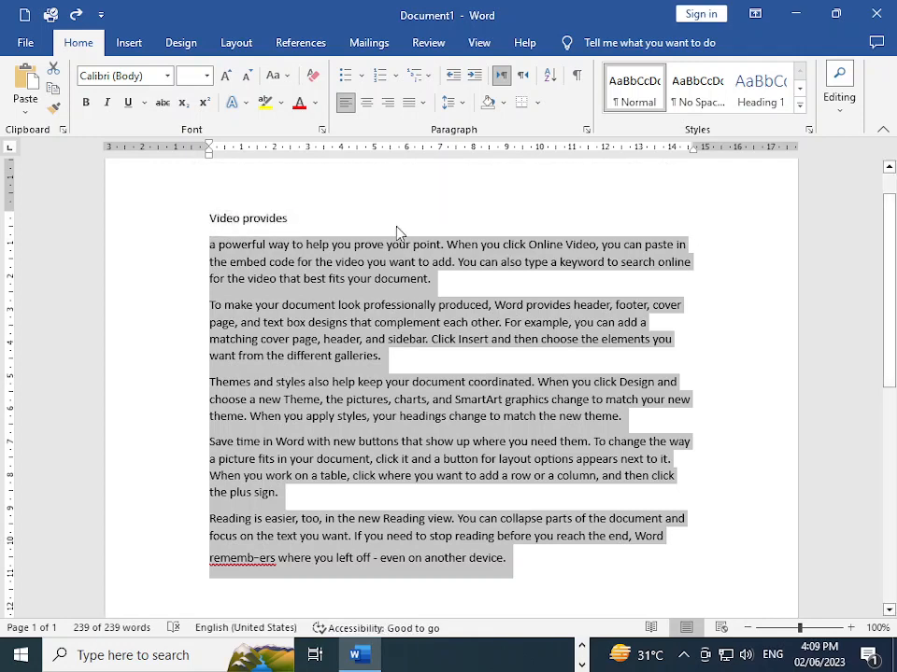
click(129, 45)
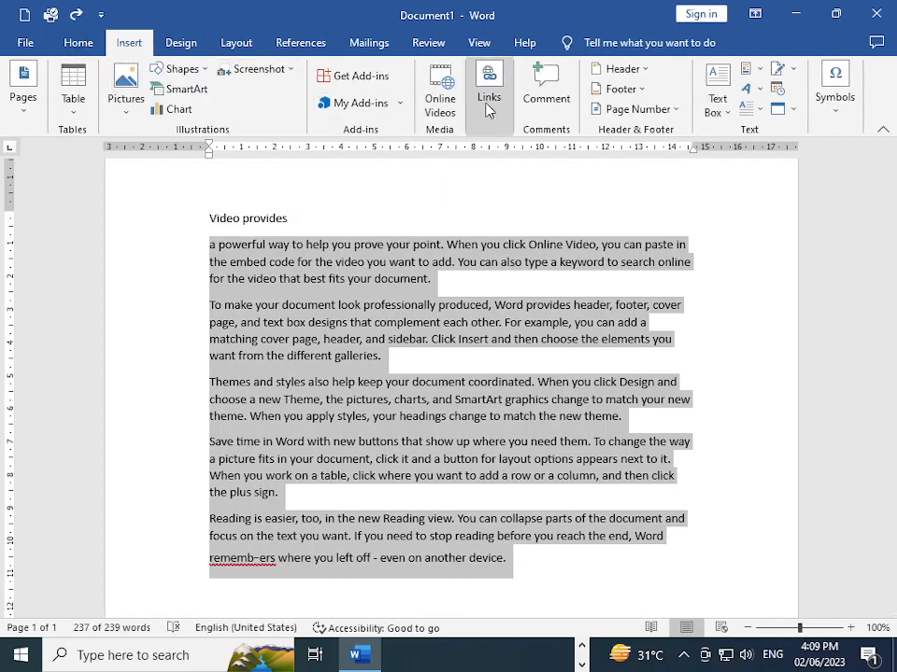
Switch to the Columns lesson in the browser and read the first three instructions for adding columns
key(alt+Tab)
scroll(305, 286, up, 2)
click(177, 384)
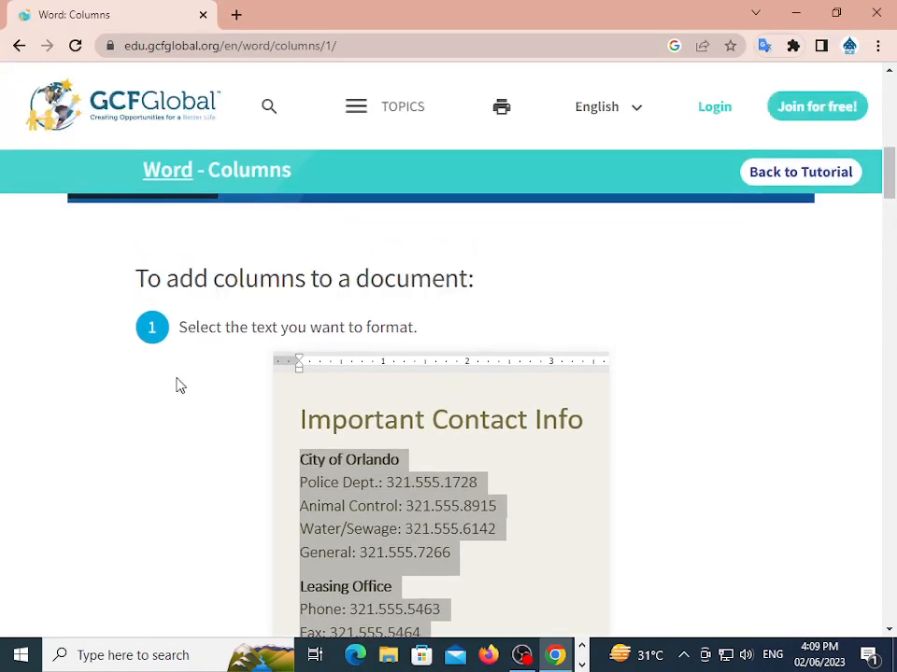
scroll(245, 355, down, 5)
scroll(244, 290, up, 1)
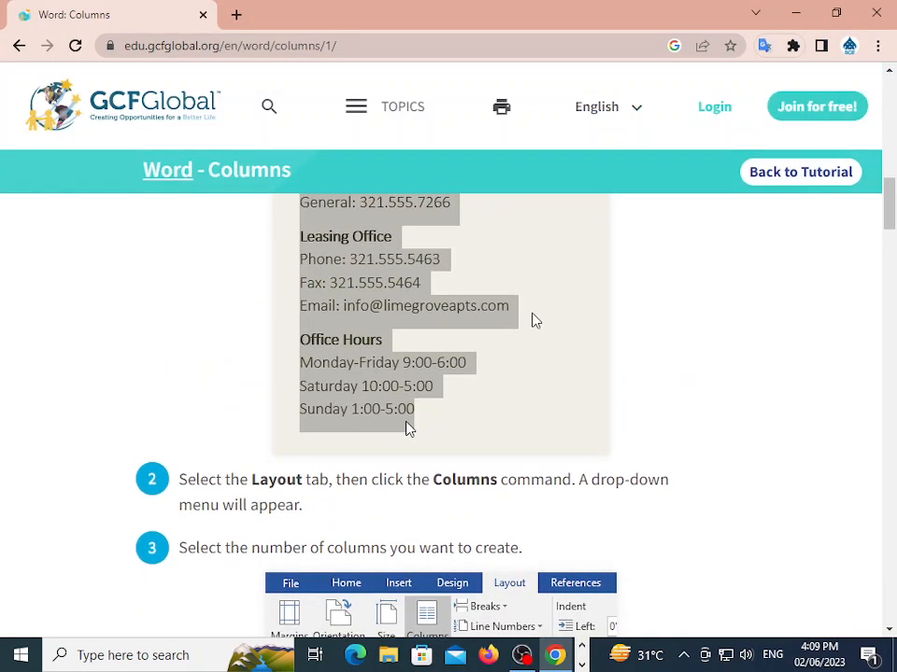
scroll(539, 311, down, 2)
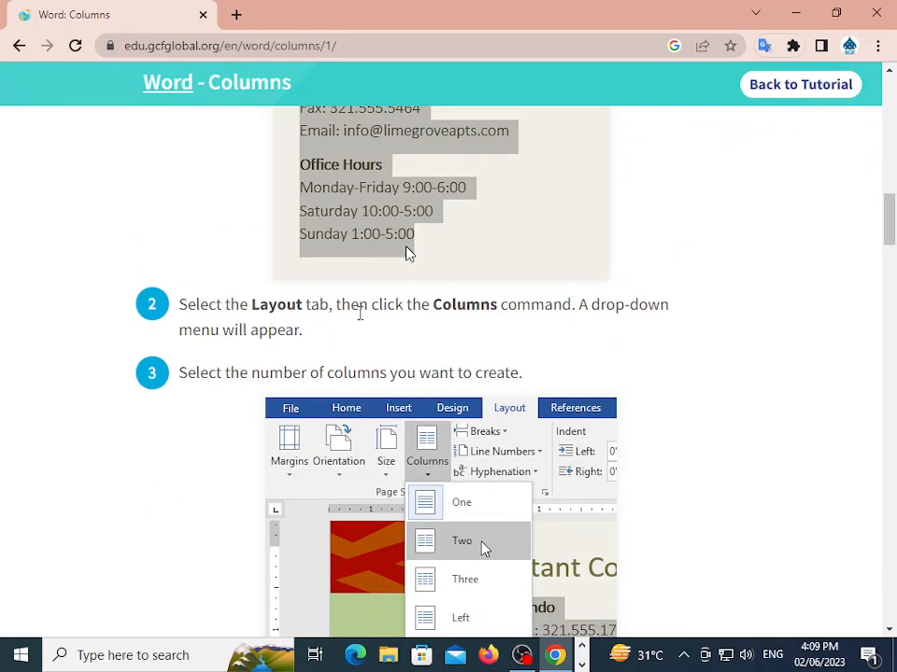
Switch to the Word document and format the selected text below "Video provides" in two columns
key(alt+Tab)
click(236, 42)
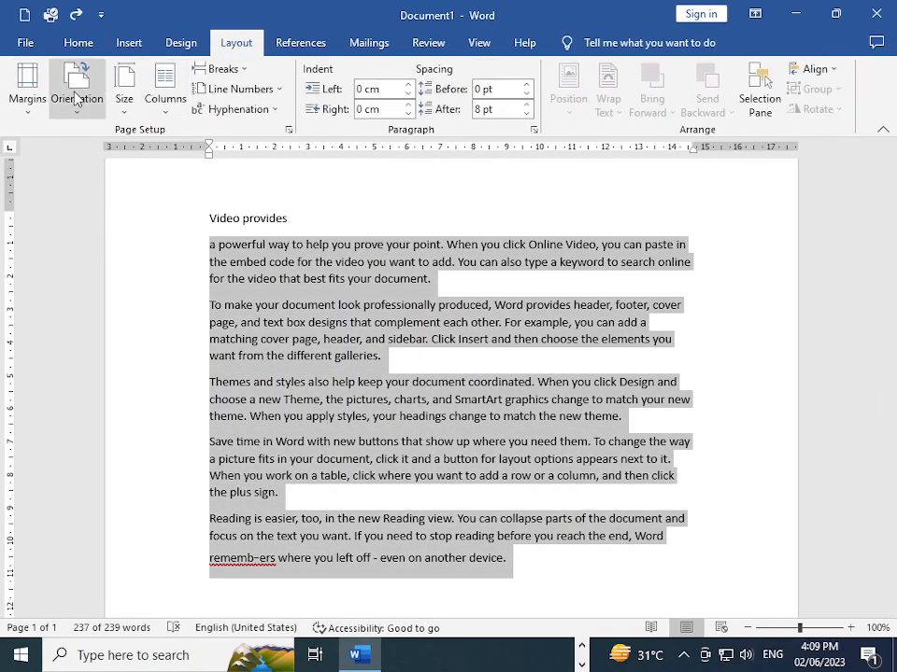
click(166, 94)
click(165, 94)
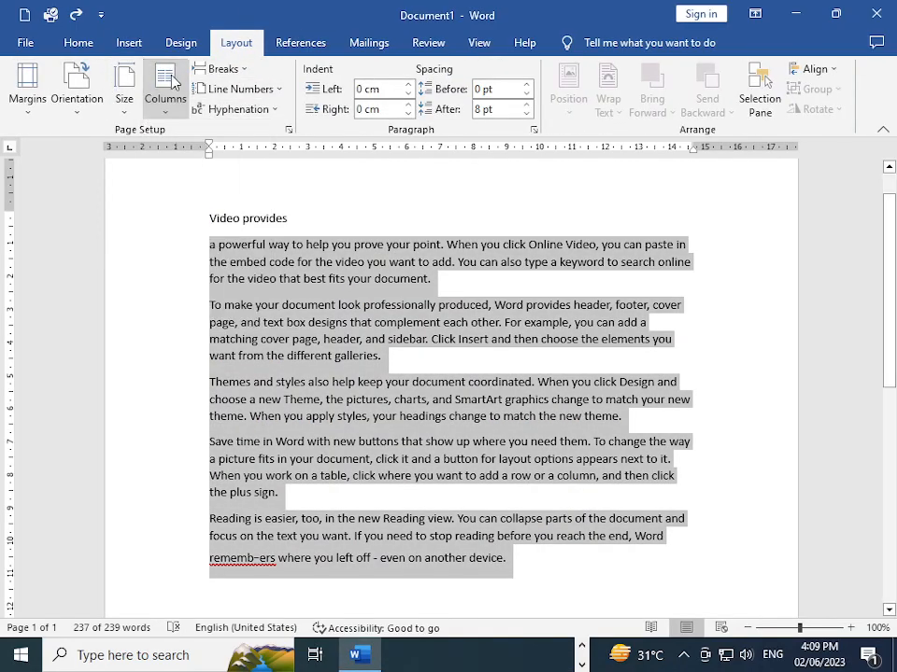
click(165, 93)
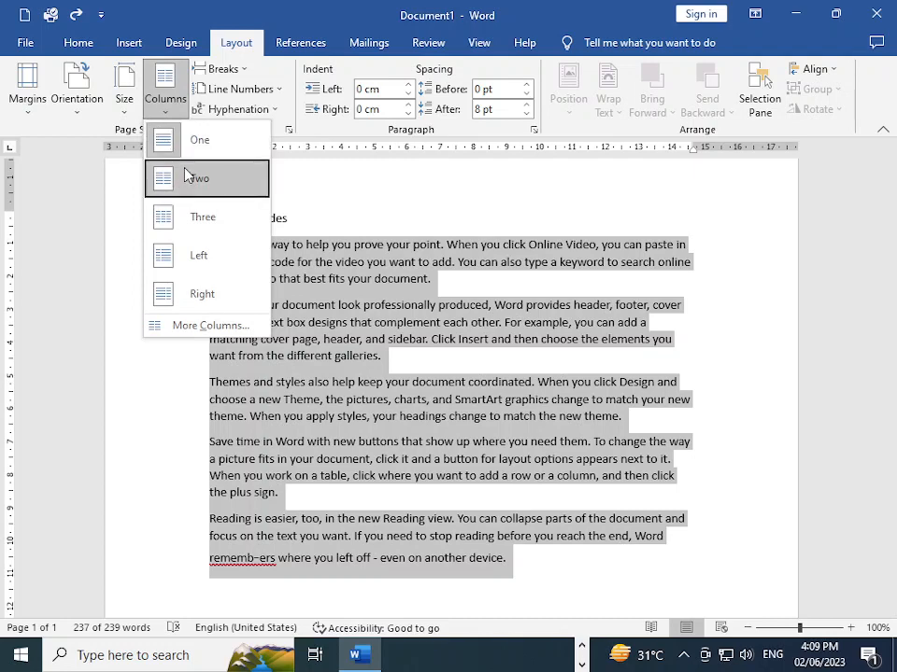
click(154, 97)
click(164, 98)
click(186, 189)
click(373, 322)
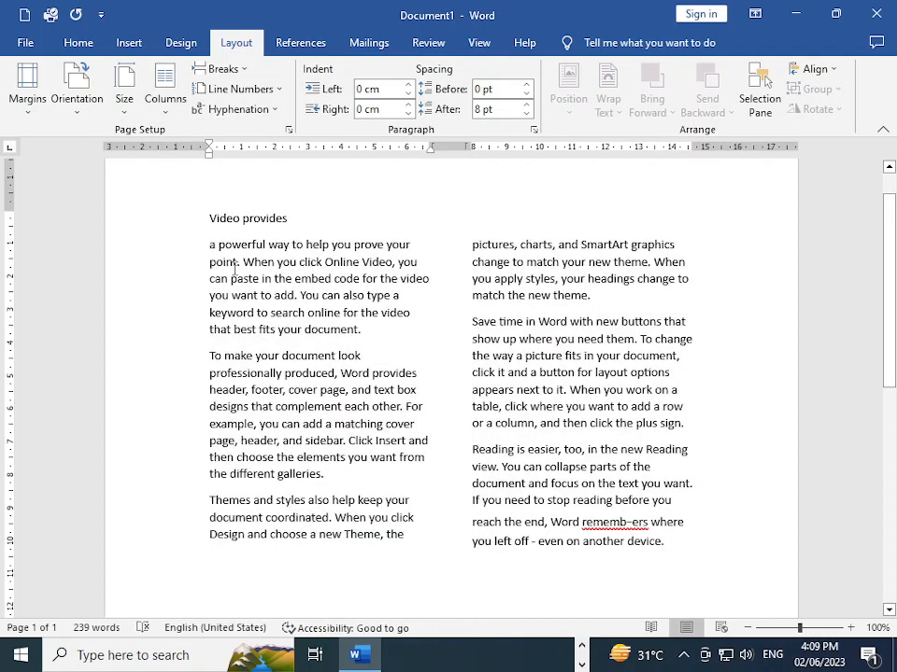
Examine how the paragraphs run through the first column and continue in the second
drag(206, 250, 370, 334)
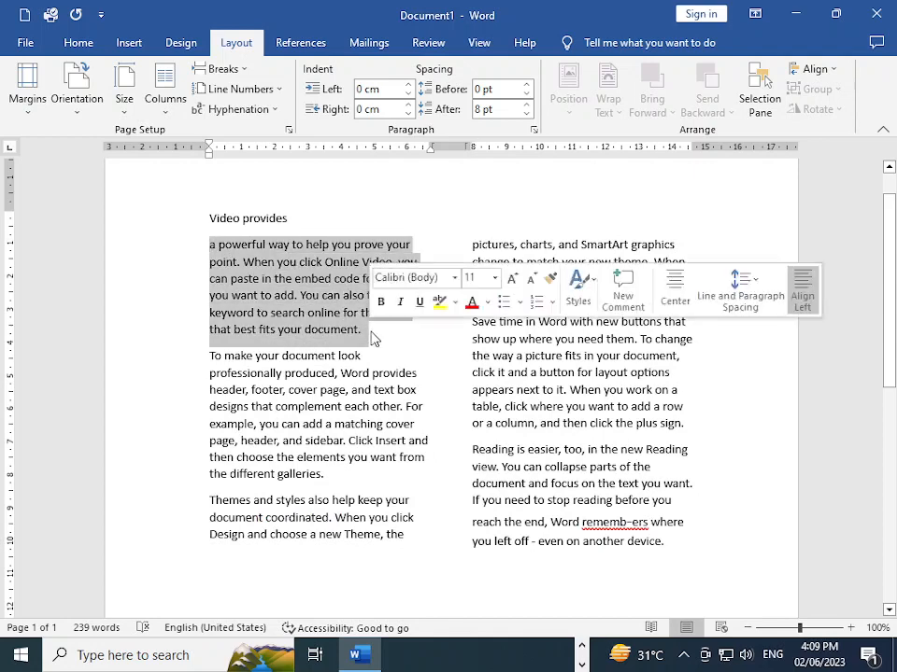
drag(200, 364, 364, 457)
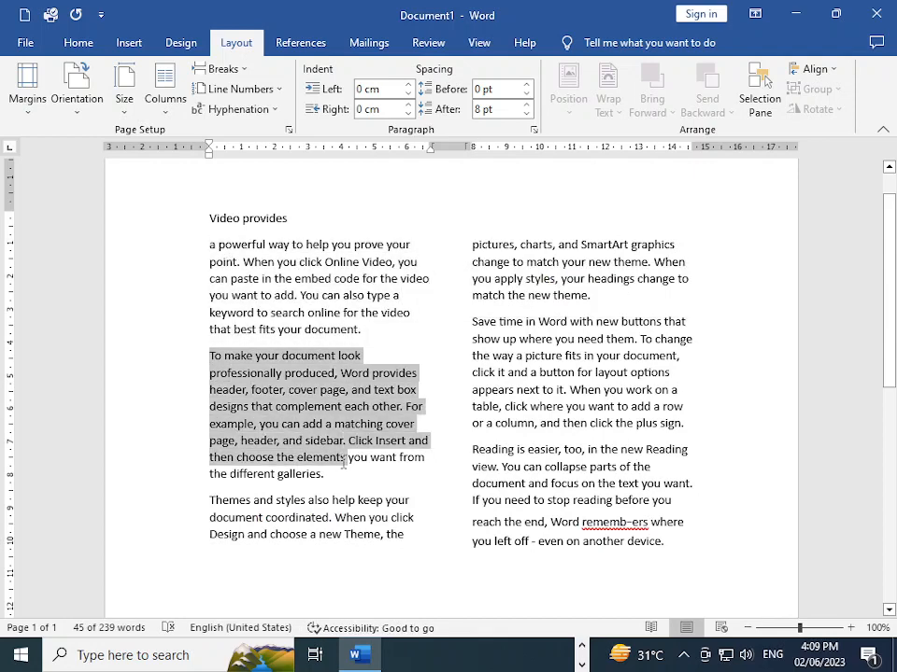
click(397, 500)
drag(210, 473, 664, 542)
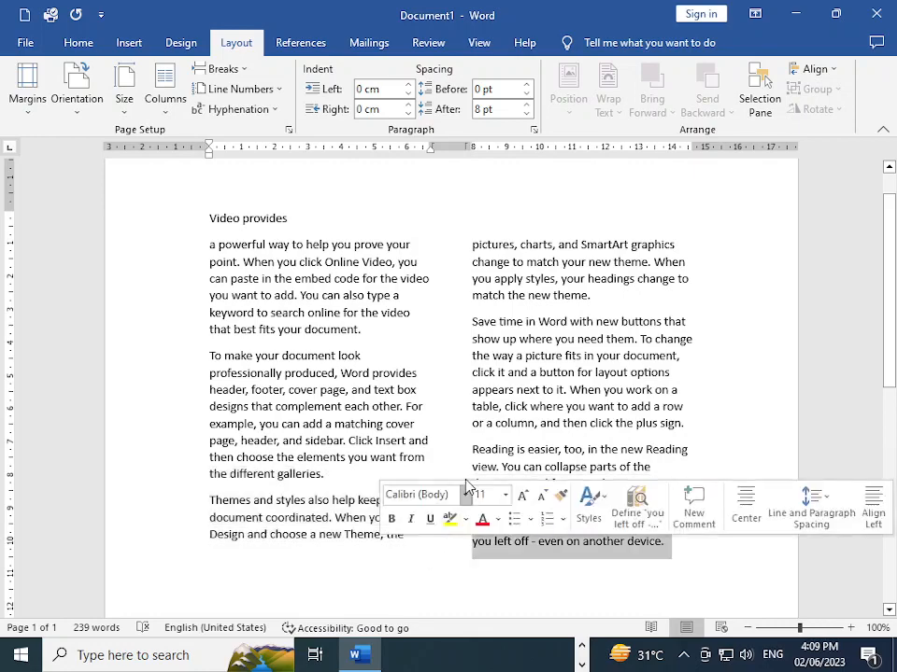
drag(470, 244, 662, 322)
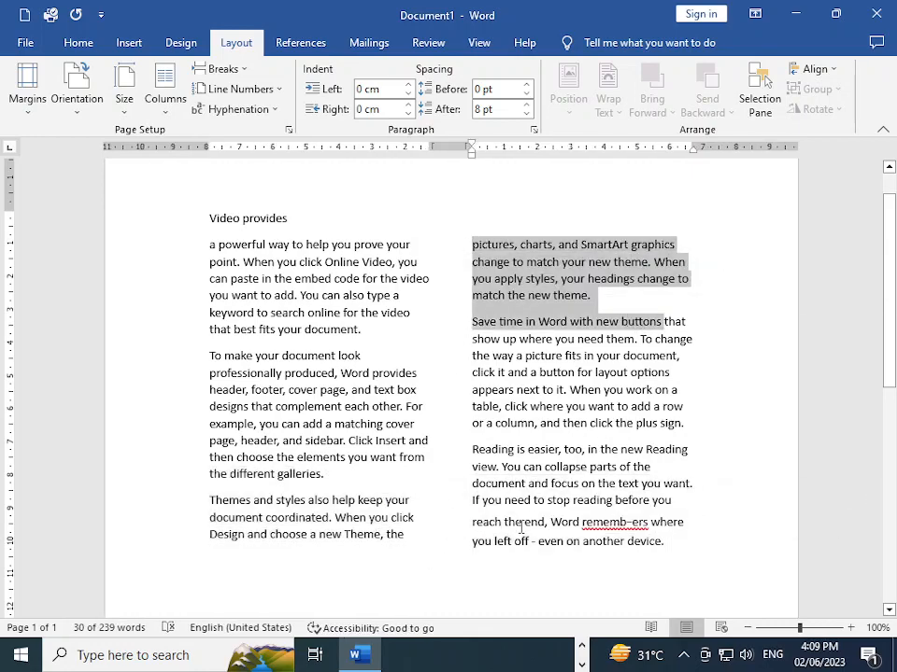
click(467, 545)
scroll(505, 501, down, 3)
scroll(520, 430, up, 1)
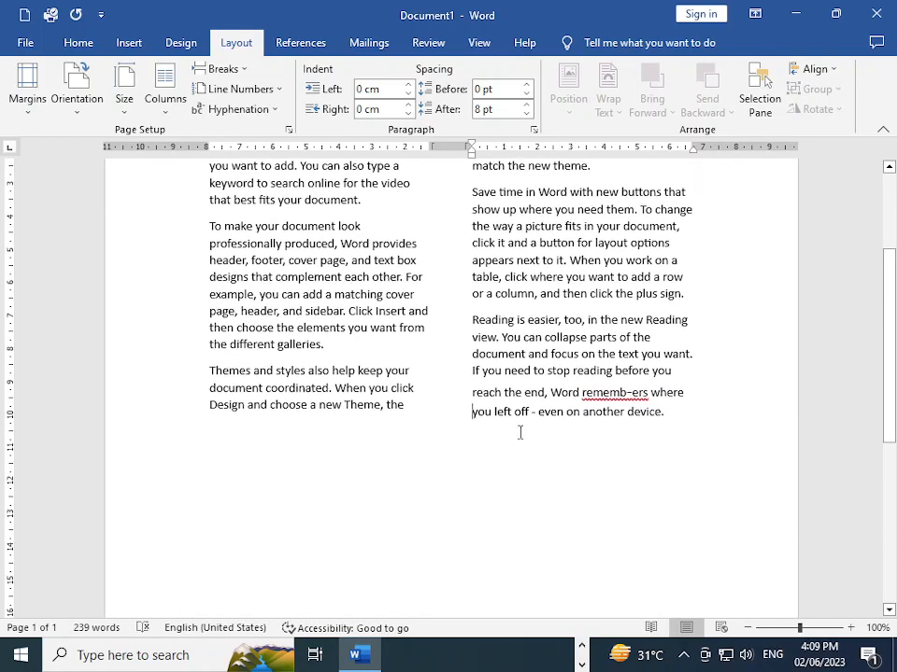
click(78, 43)
click(25, 43)
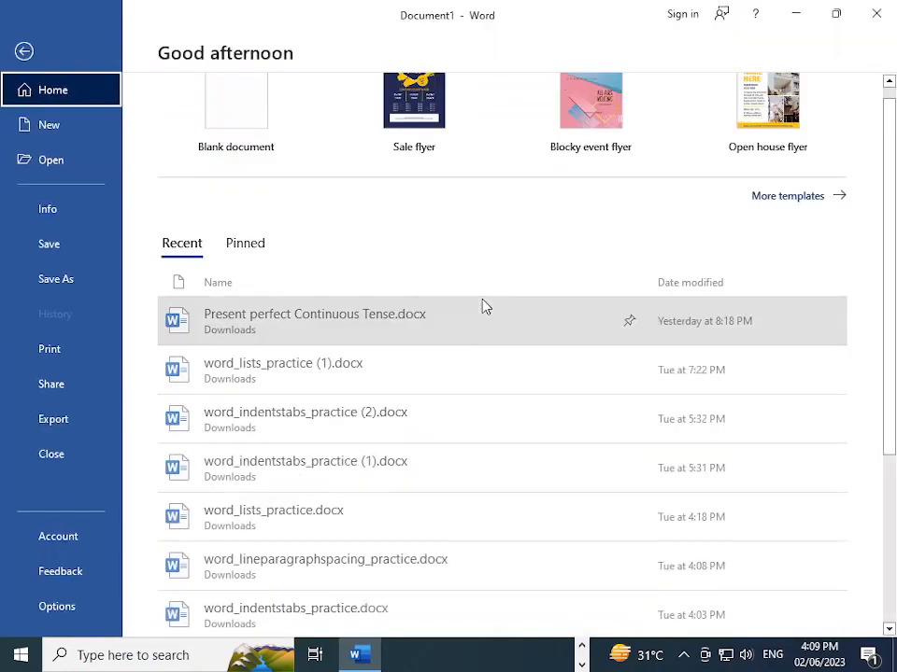
click(21, 53)
scroll(514, 368, down, 5)
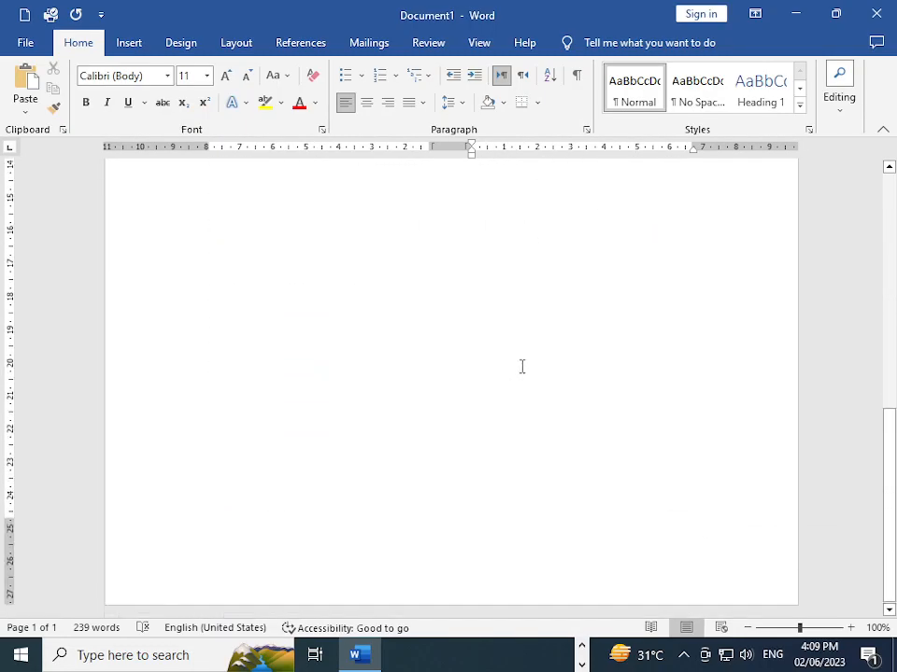
scroll(527, 369, up, 12)
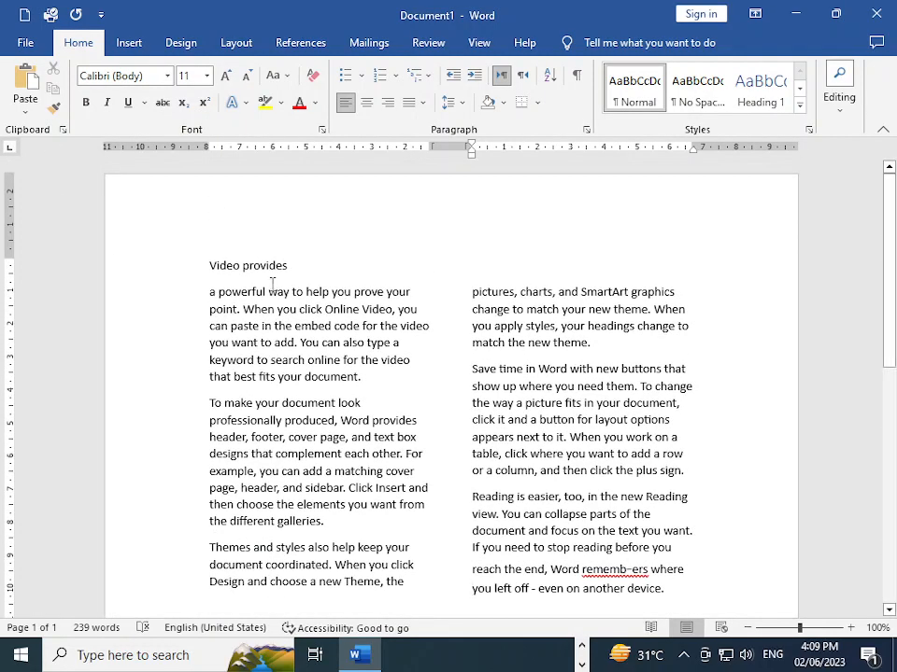
Place the cursor at the end of the "Video provides" line and show the document's formatting marks
click(259, 271)
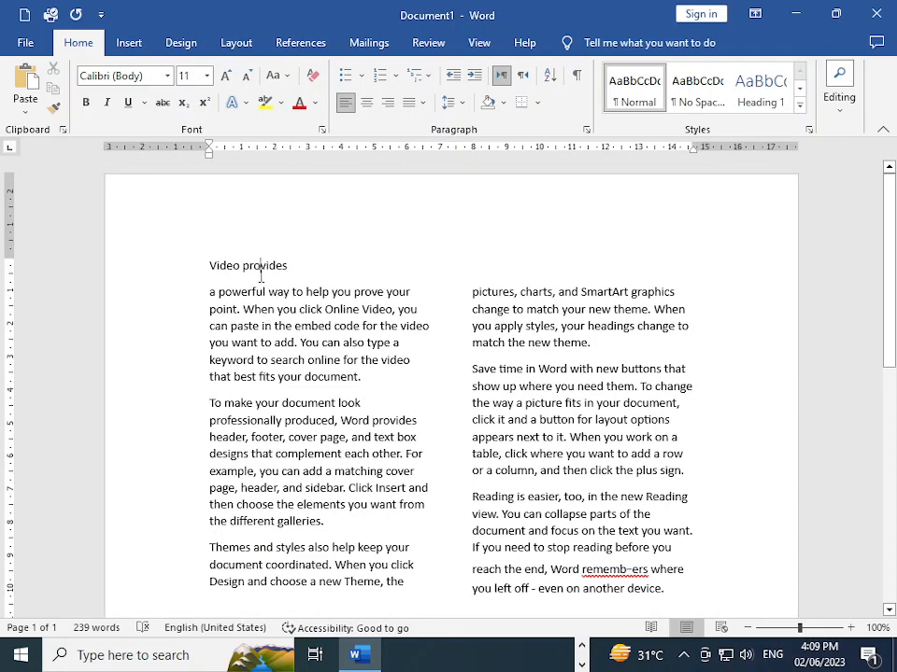
click(132, 46)
click(170, 44)
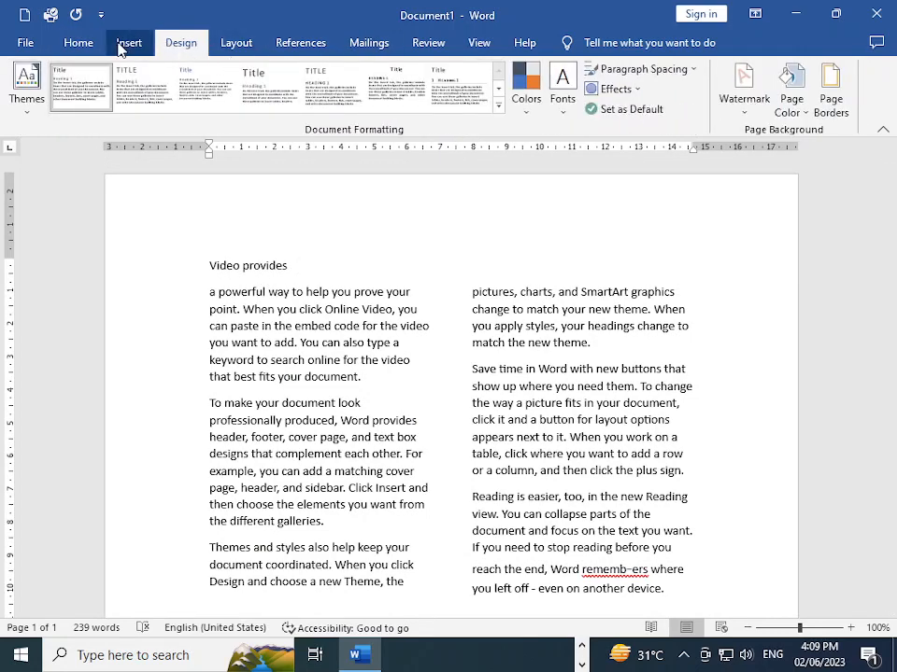
click(69, 46)
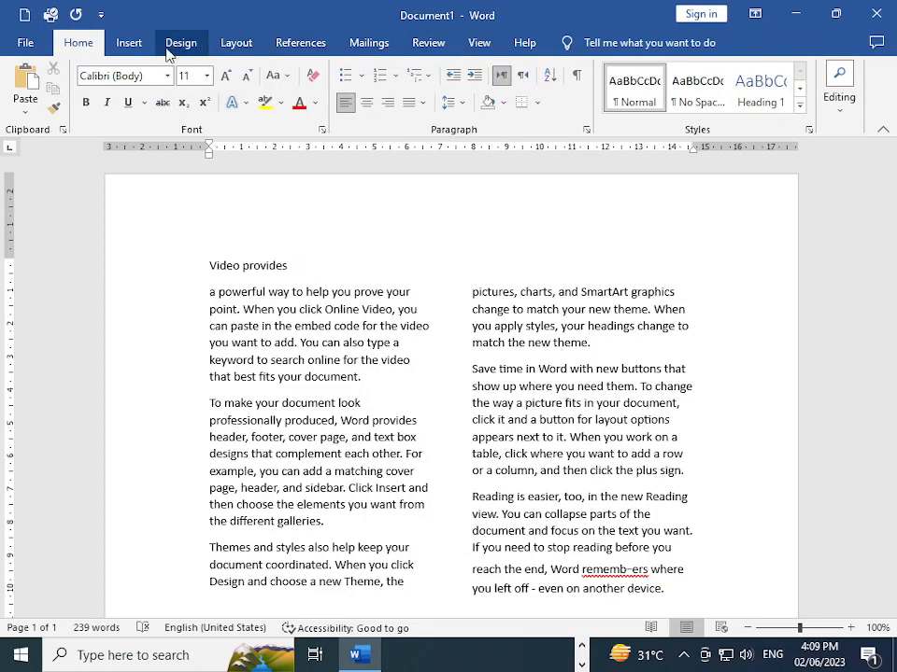
click(129, 42)
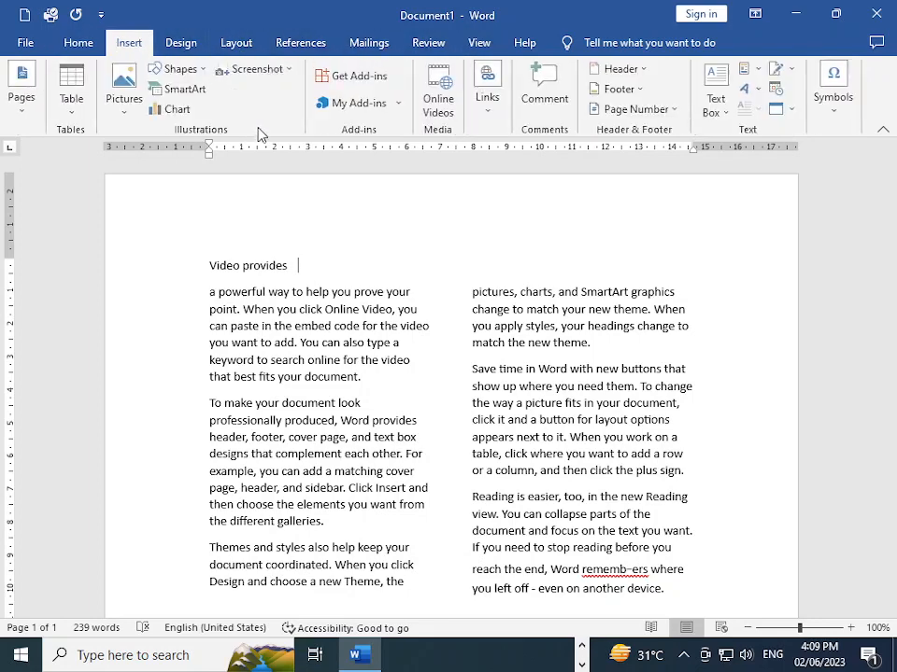
click(183, 44)
click(128, 41)
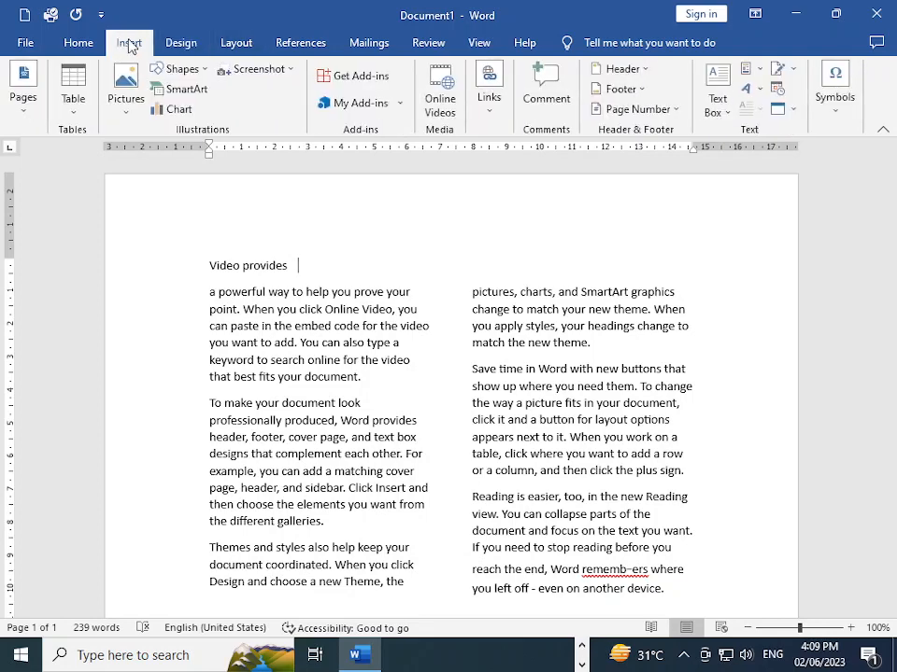
click(80, 42)
click(576, 74)
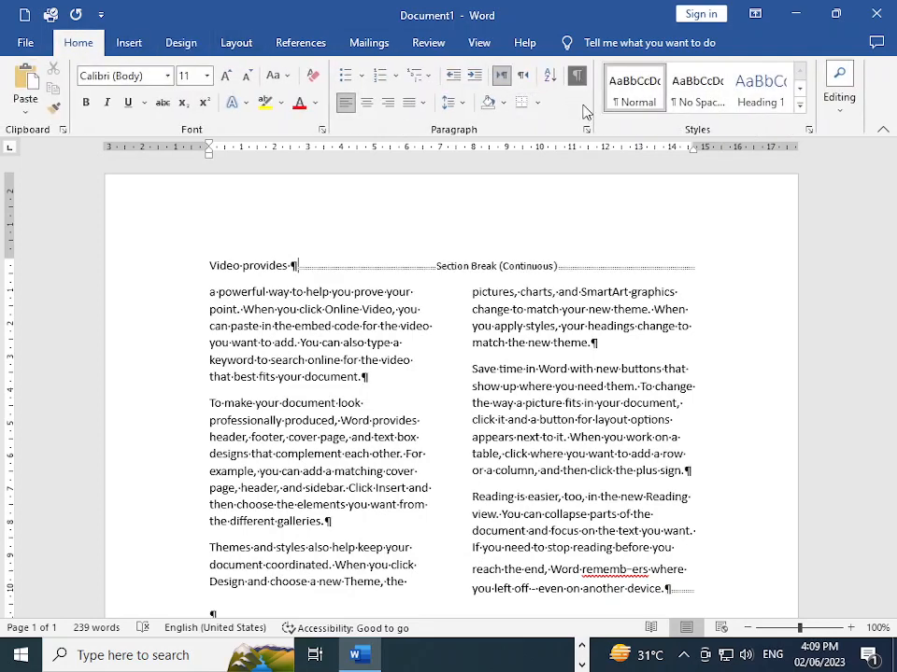
Examine how the paragraphs below the section break are distributed across the two columns
scroll(604, 206, down, 3)
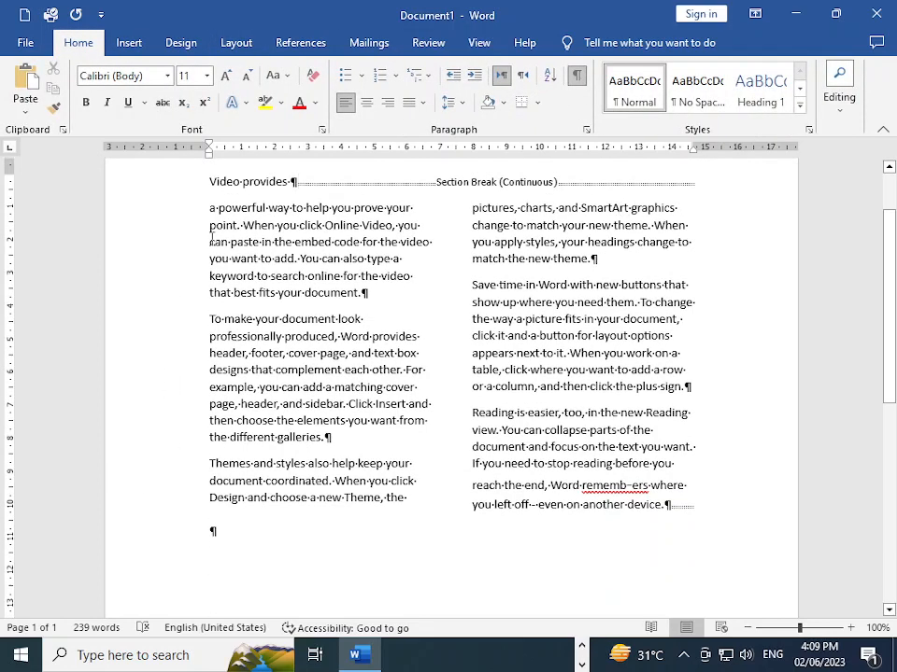
drag(209, 208, 392, 294)
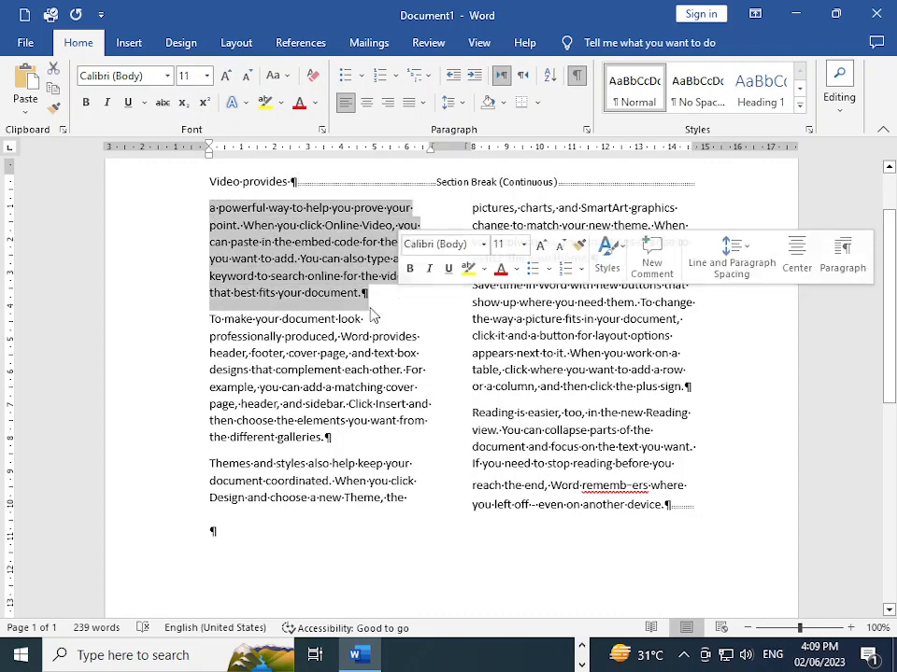
drag(207, 324, 346, 442)
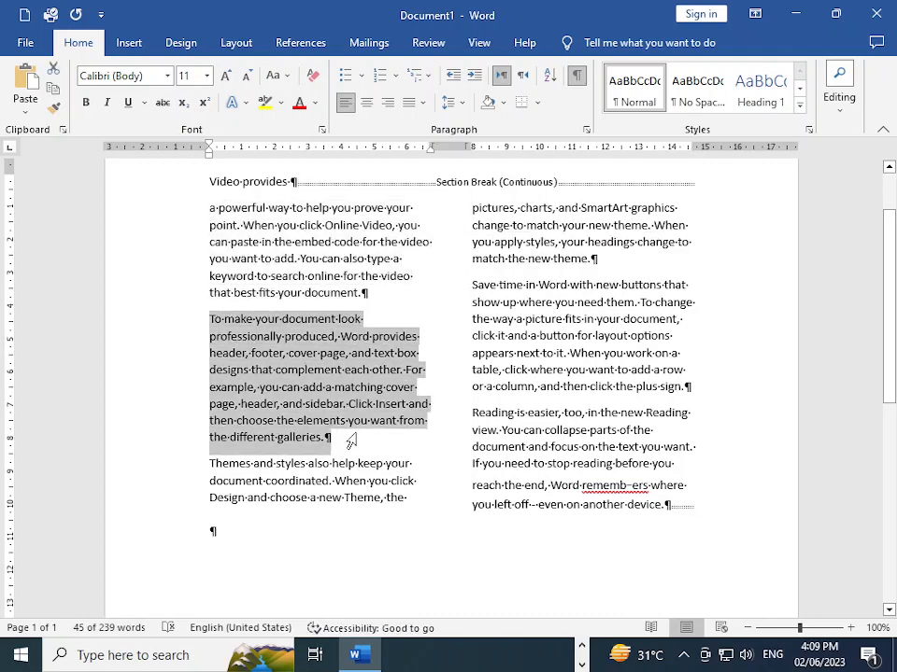
drag(208, 464, 397, 514)
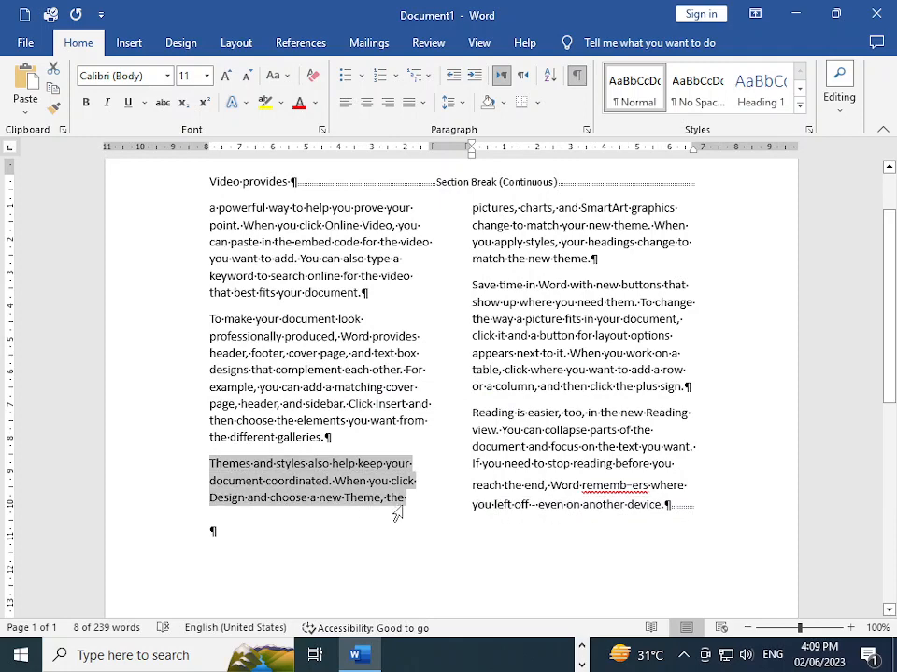
scroll(448, 393, up, 1)
drag(472, 250, 642, 328)
click(616, 471)
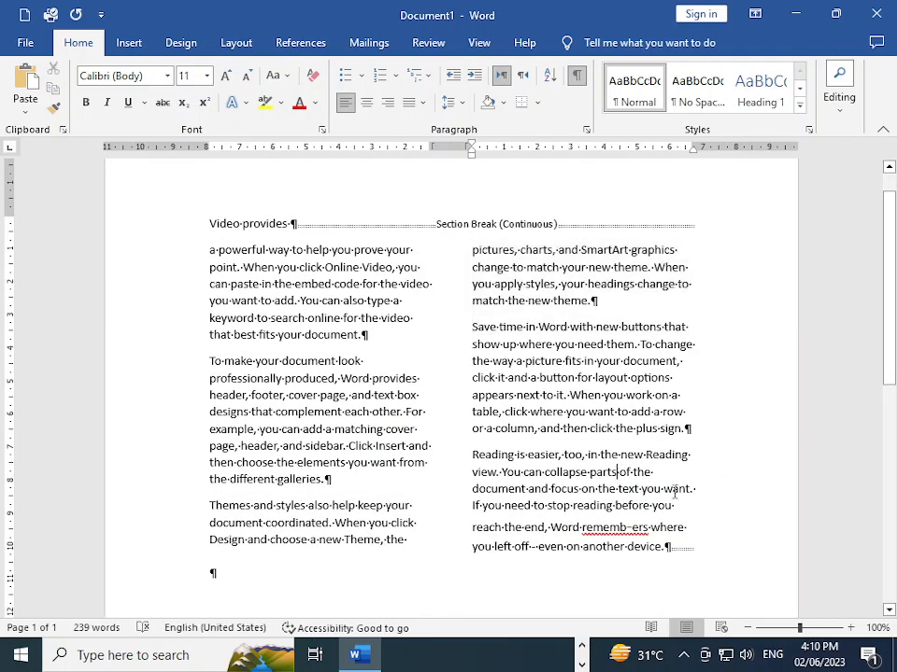
drag(703, 547, 447, 478)
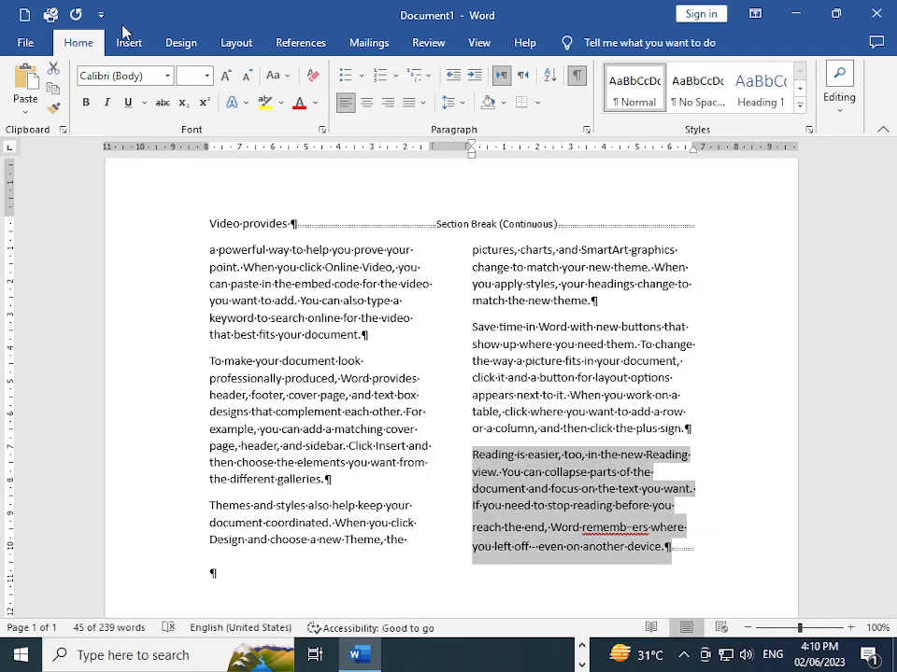
Switch to the Columns lesson in the browser, read the instructions on choosing the number of columns, and return to the Word document
key(alt+Tab)
scroll(654, 325, down, 3)
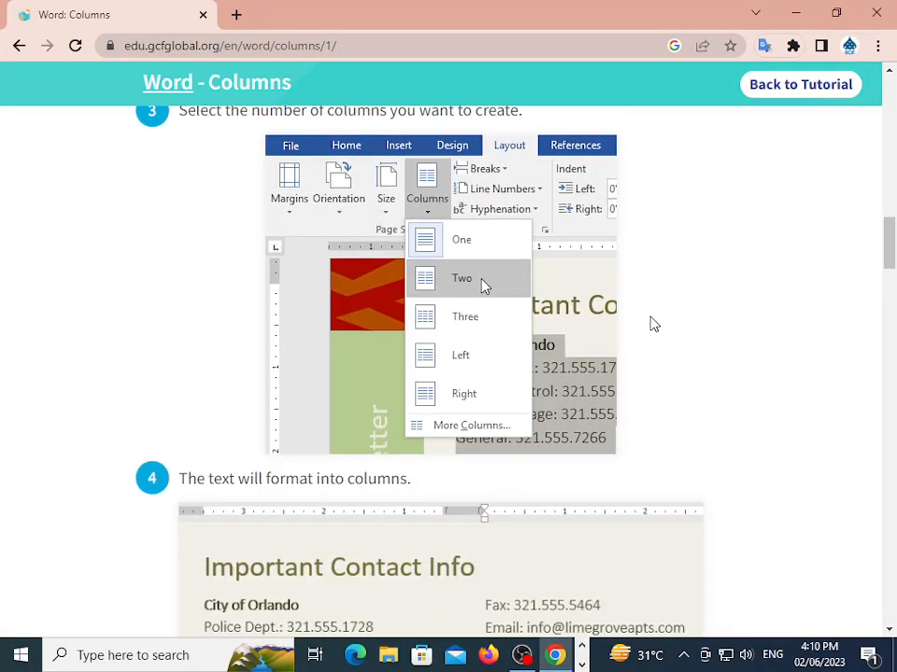
key(alt+Tab)
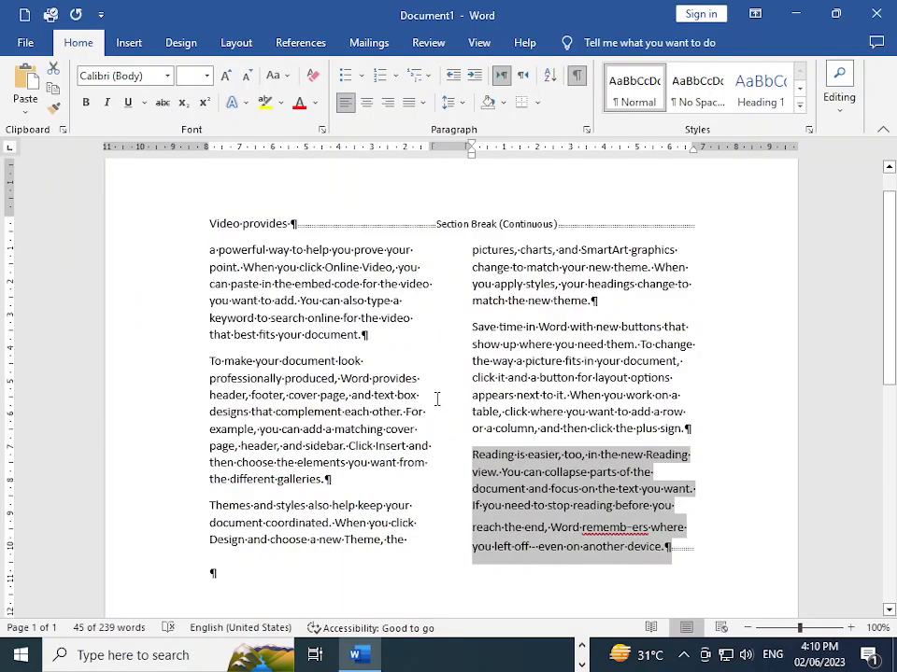
Select all the text from "Video provides" to the last paragraph and hide the formatting marks
click(606, 586)
triple_click(176, 236)
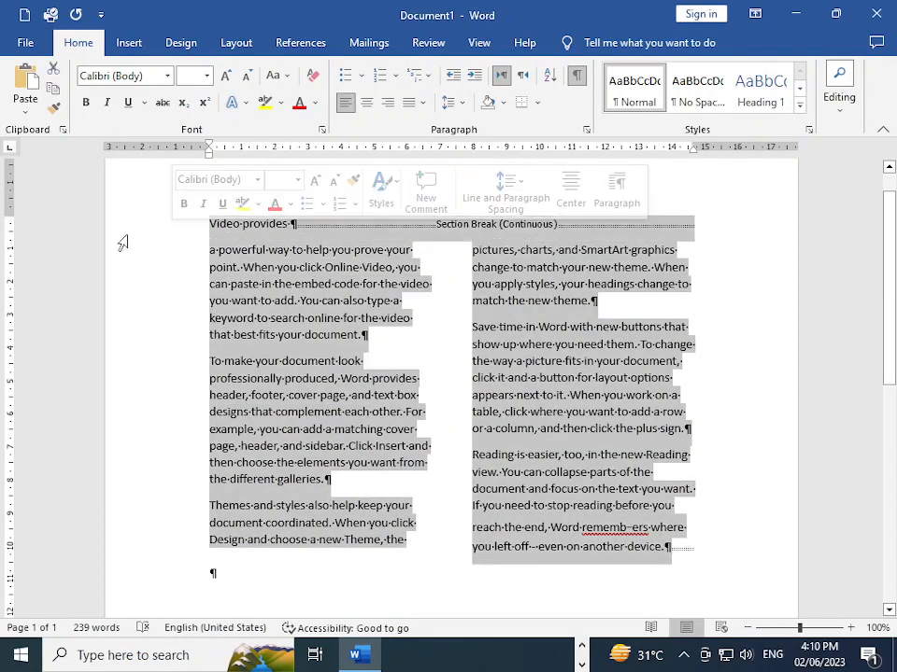
click(576, 79)
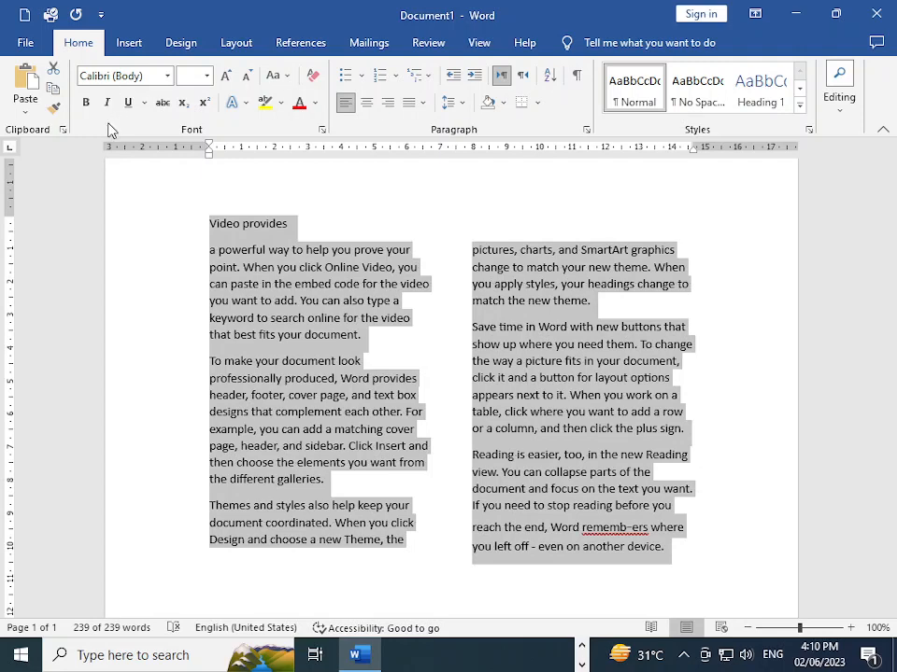
Format the selected text in three columns and check how it fills them
click(236, 44)
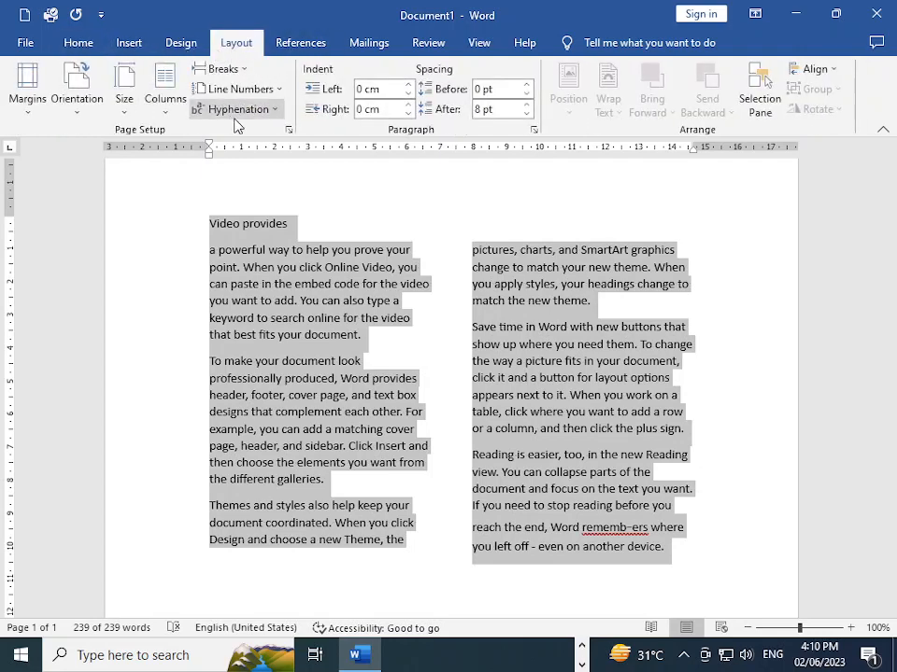
click(170, 104)
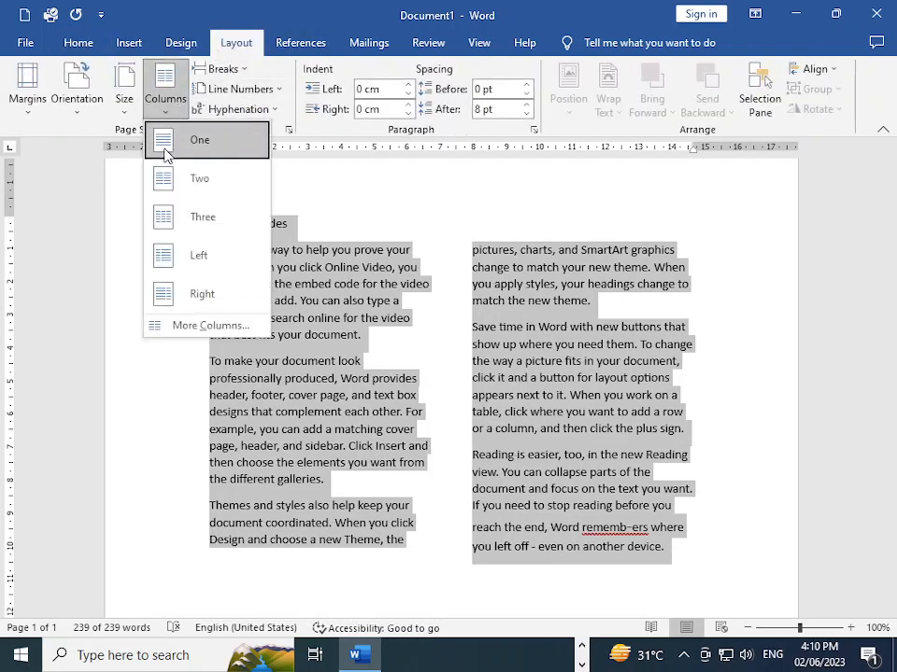
click(176, 224)
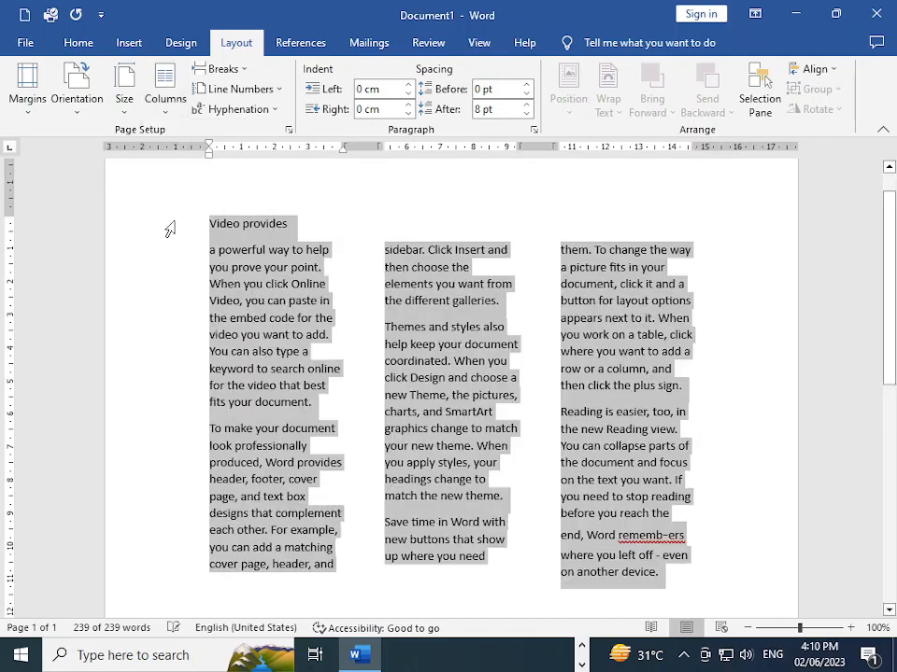
click(553, 438)
scroll(693, 511, down, 2)
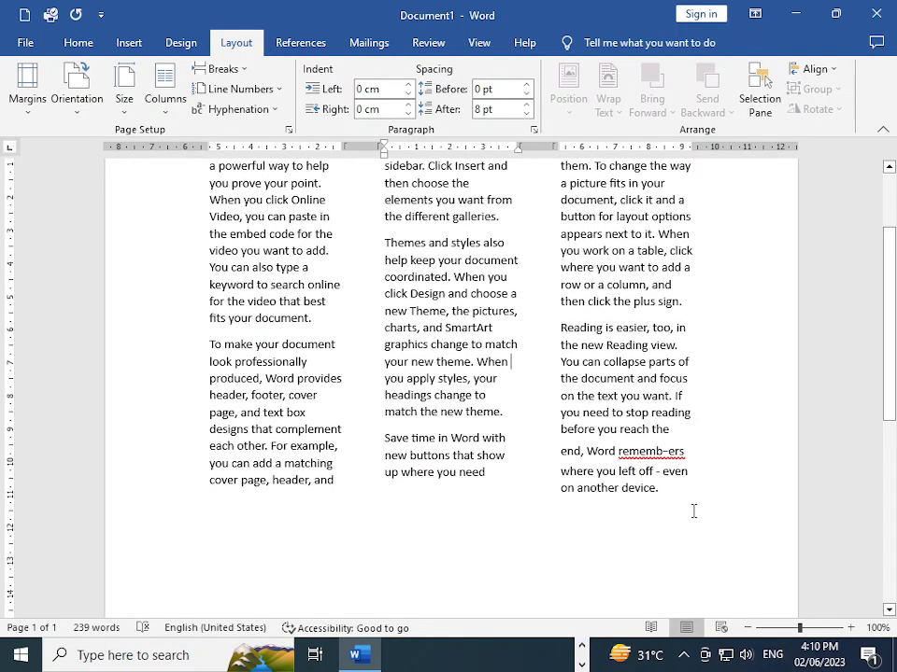
Apply the Left column preset to the whole text and examine the narrow first column
drag(693, 511, 215, 142)
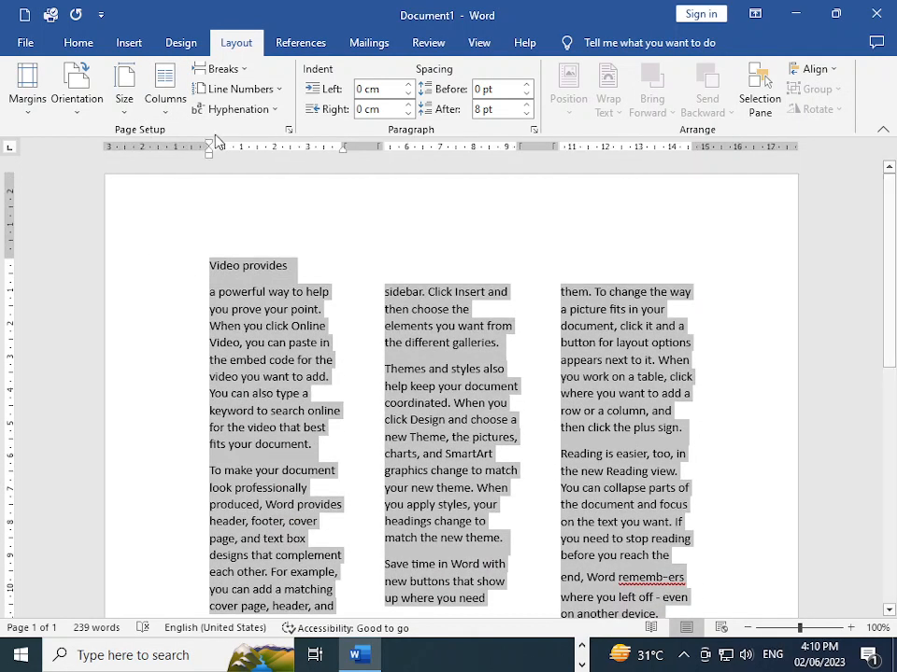
click(164, 93)
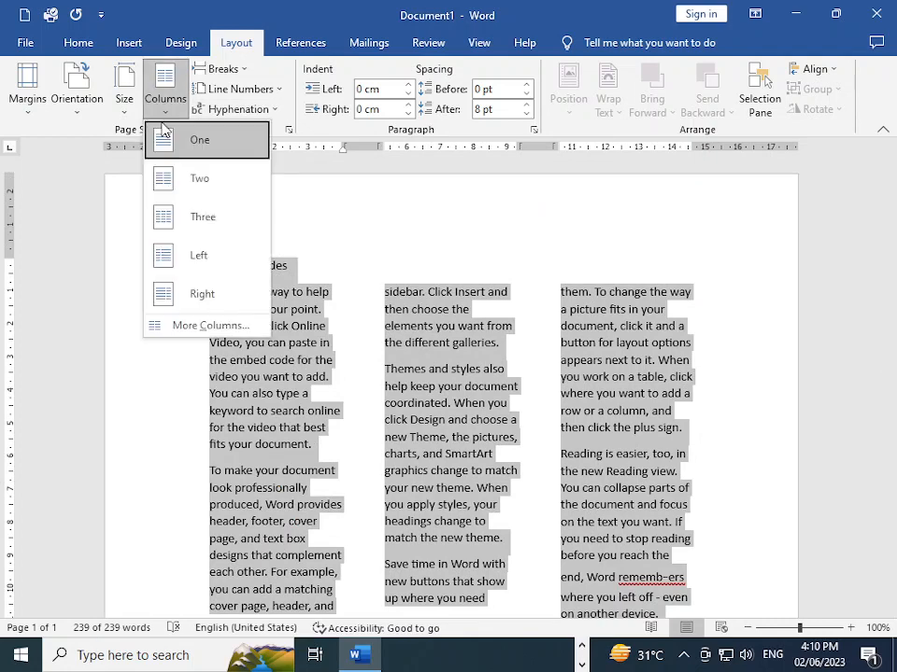
click(192, 266)
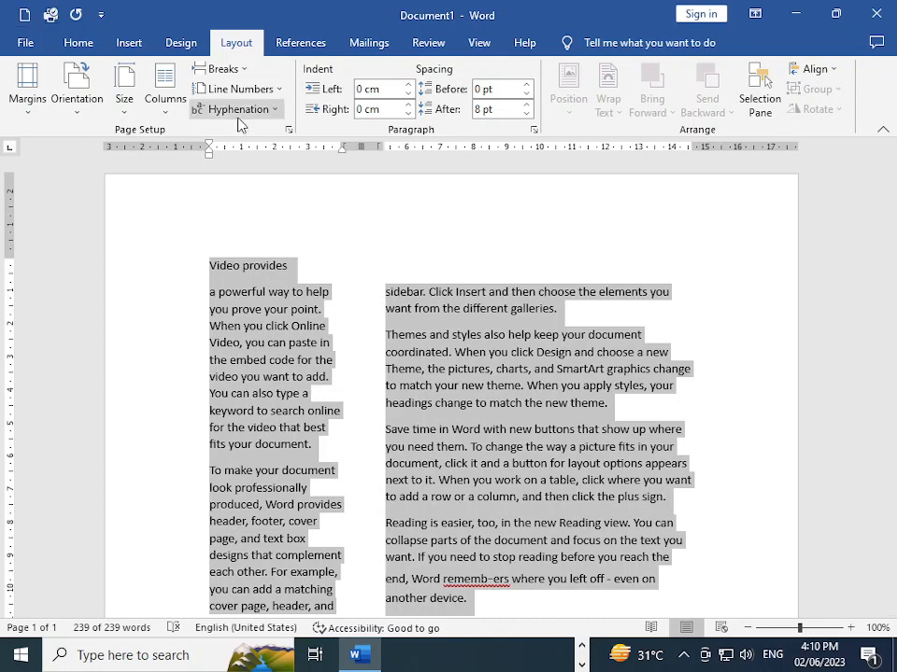
click(162, 98)
click(427, 209)
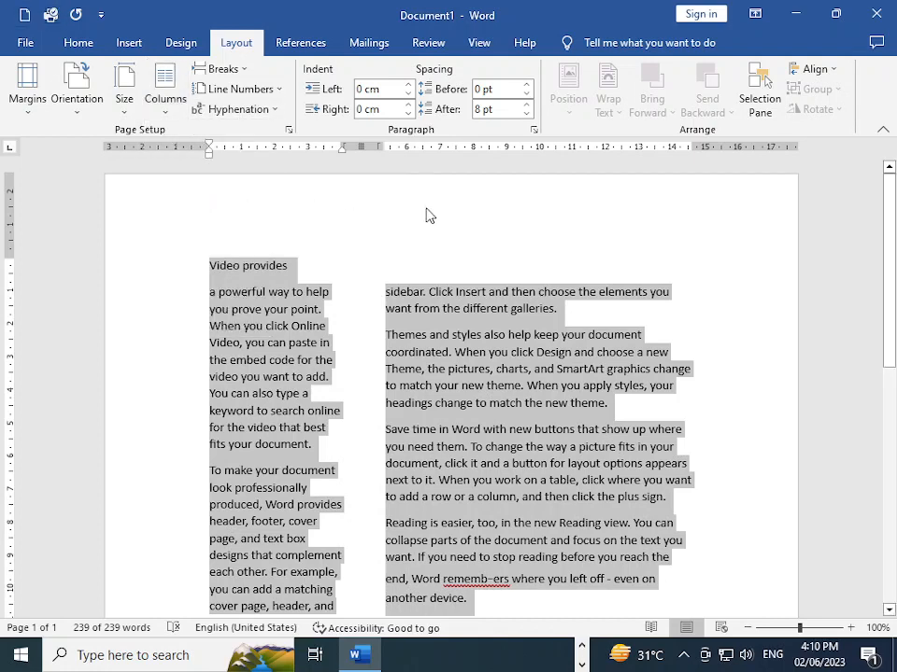
drag(337, 370, 234, 309)
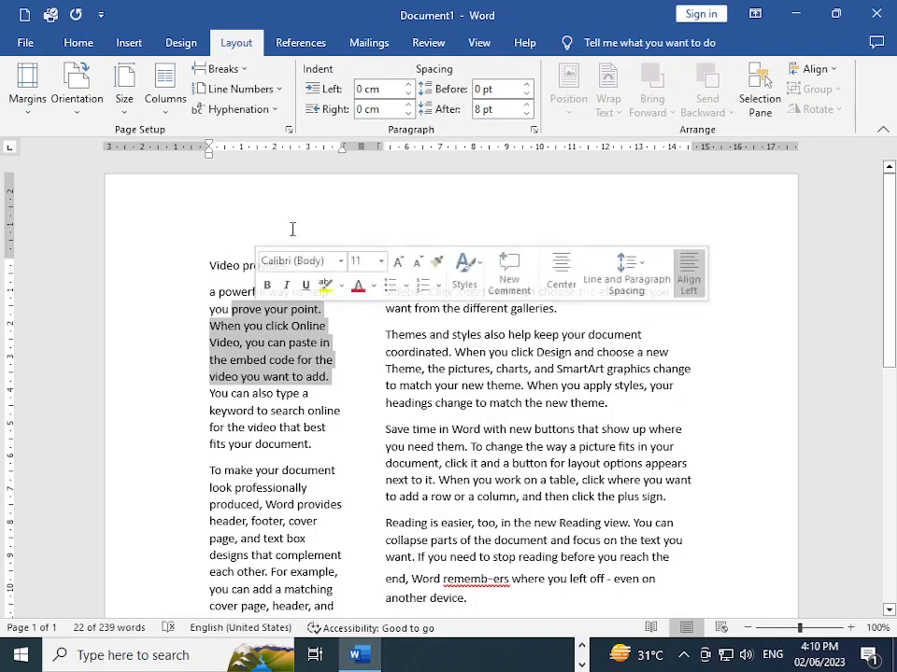
click(428, 242)
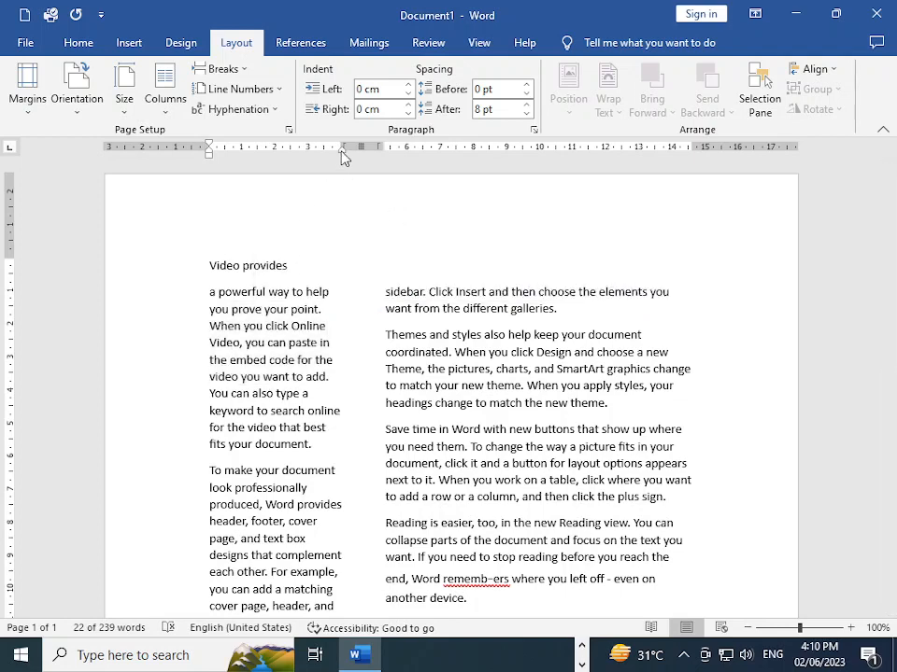
double_click(217, 160)
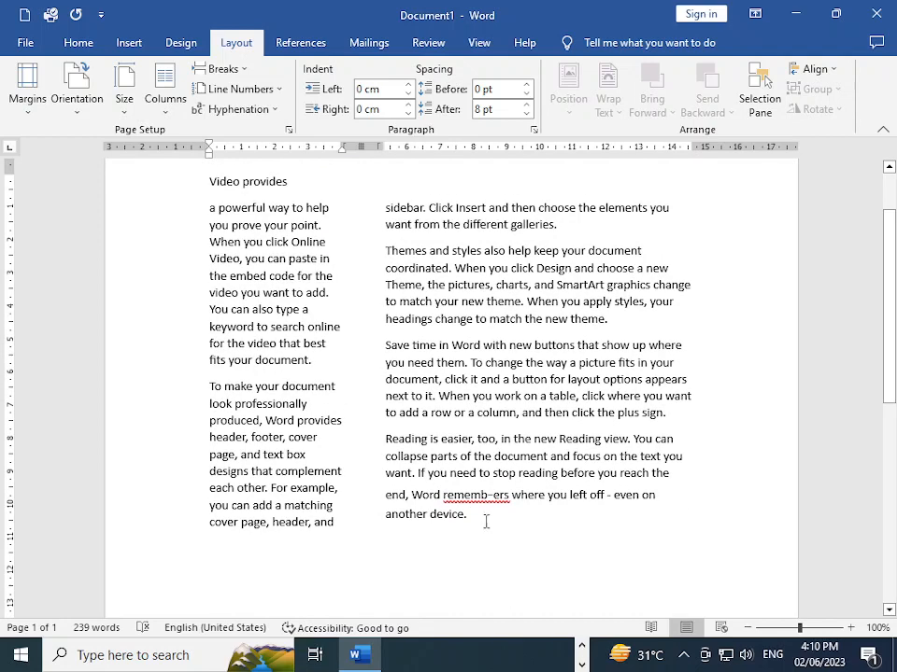
Select the whole text again and apply the Right column preset to it
drag(486, 522, 200, 184)
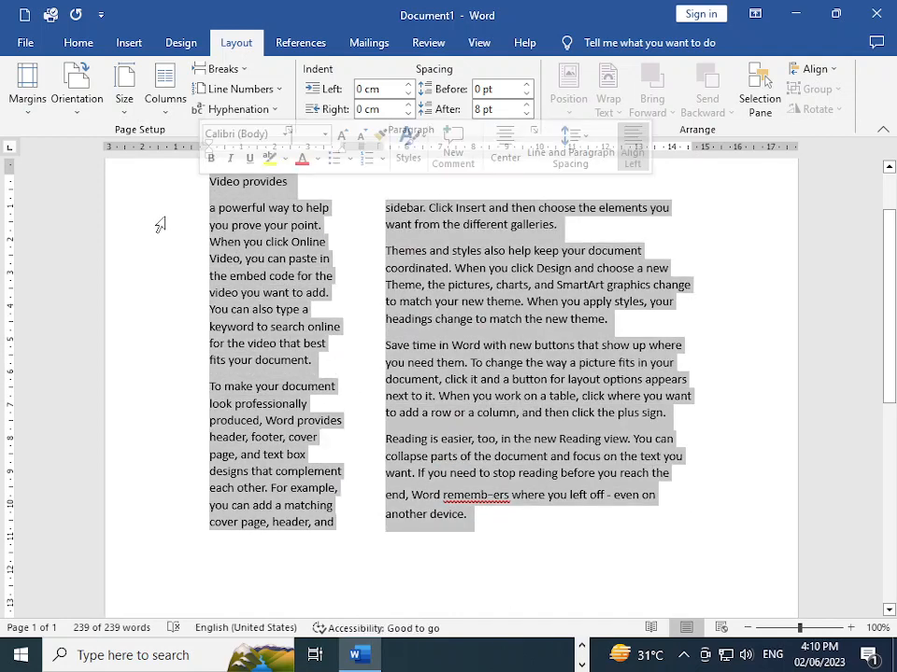
click(164, 93)
click(172, 301)
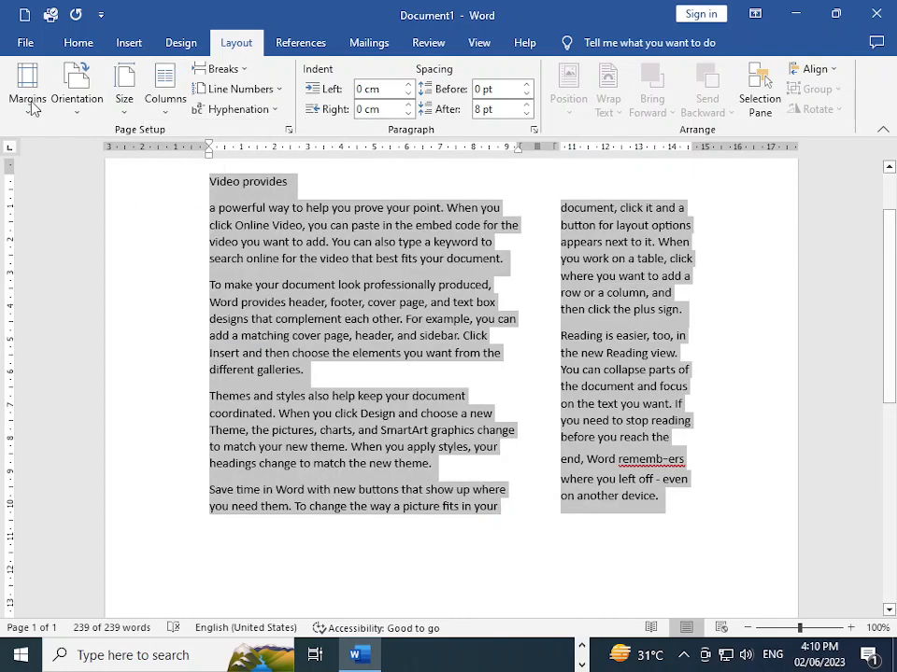
Open the custom column settings for the selected text and adjust the first column's width to 8.5 cm
click(165, 91)
click(196, 325)
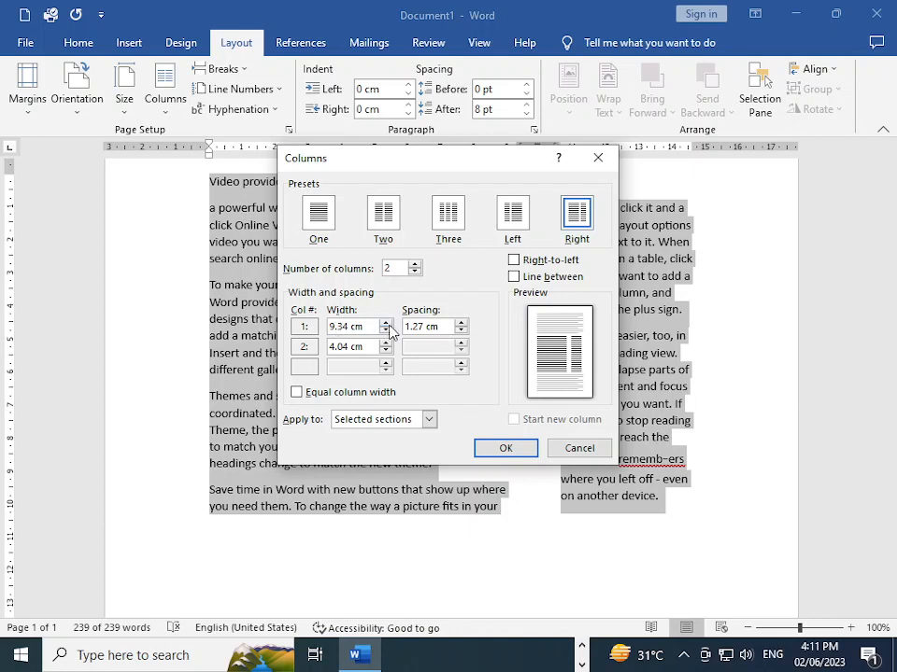
click(385, 322)
click(385, 322)
click(385, 322)
click(385, 322)
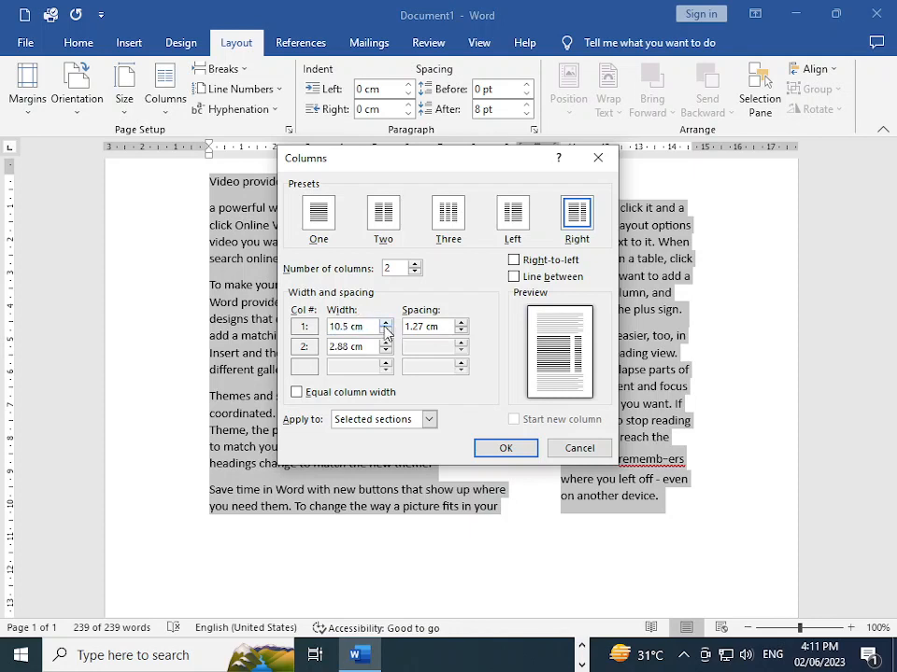
click(385, 332)
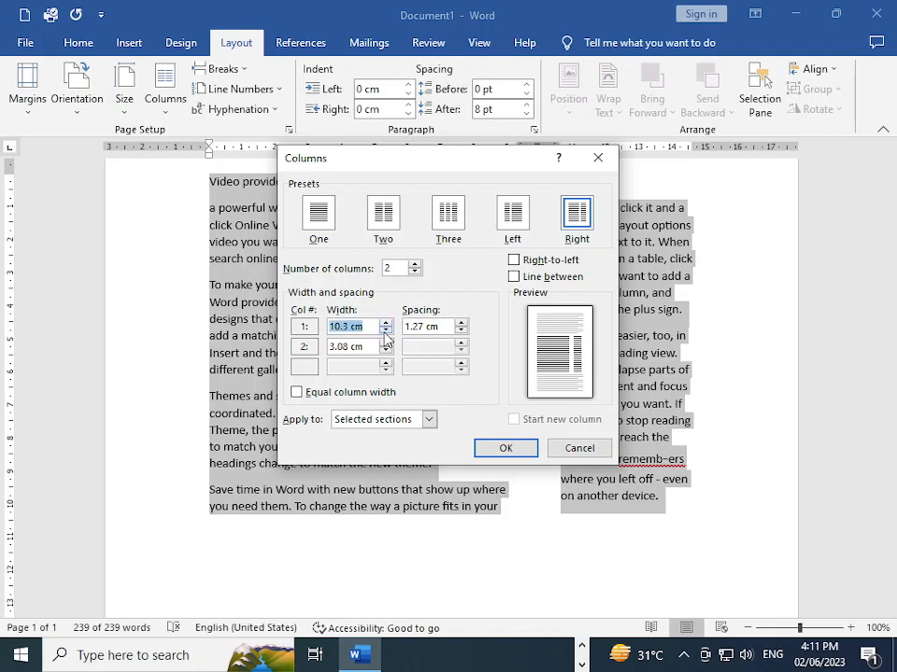
click(385, 331)
click(385, 332)
click(385, 332)
click(386, 332)
click(386, 332)
click(386, 331)
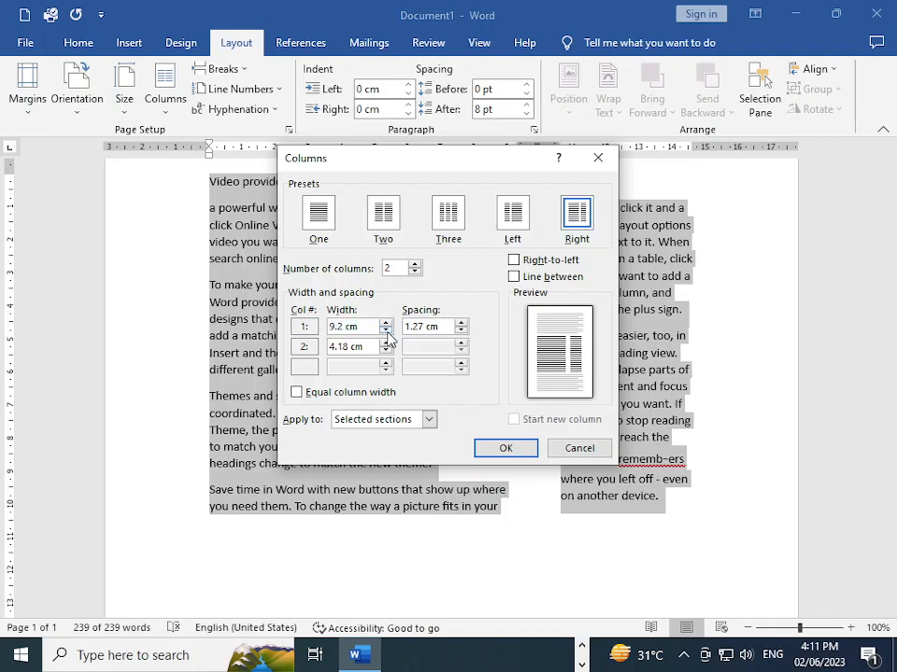
click(386, 331)
click(385, 331)
click(385, 331)
click(386, 331)
click(385, 331)
Set the spacing between the two columns to 0.9 cm
click(460, 322)
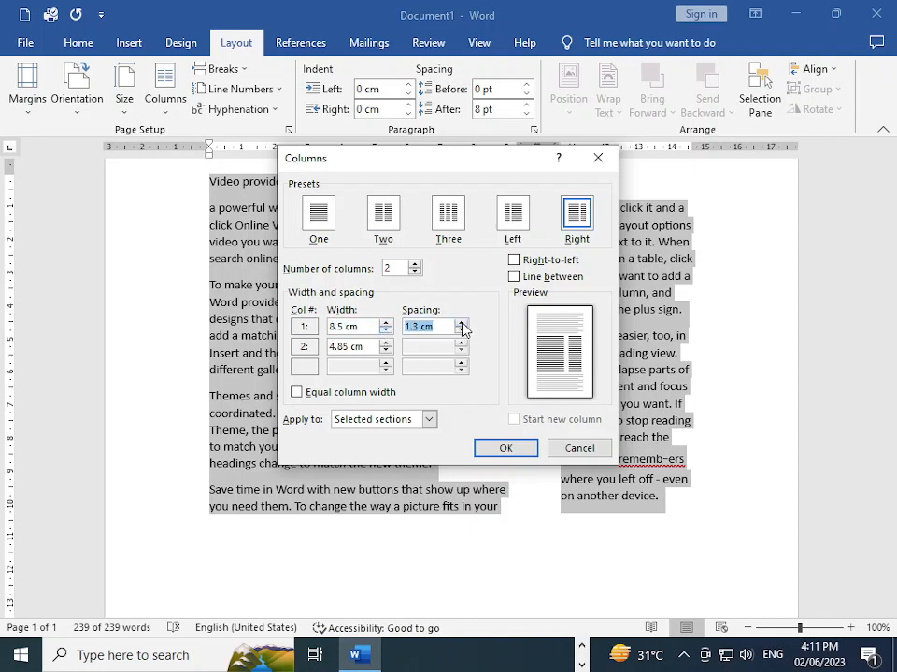
click(461, 322)
click(460, 322)
click(460, 322)
click(460, 322)
click(461, 332)
click(461, 331)
click(461, 332)
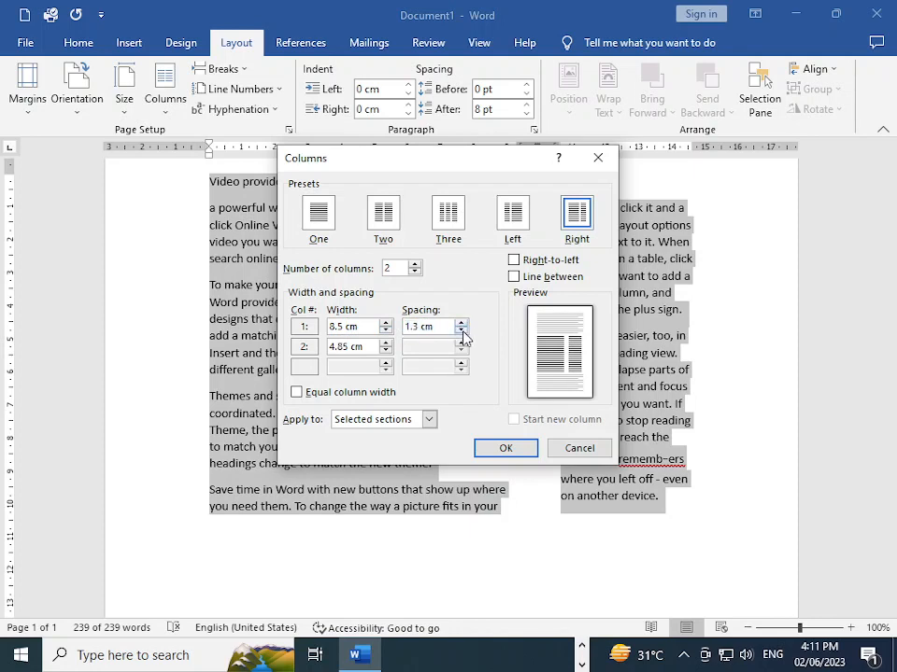
click(461, 331)
click(462, 331)
click(461, 332)
Try wider values for the first column, raising its width to 10.1 cm and reducing it to 9.8 cm
click(385, 323)
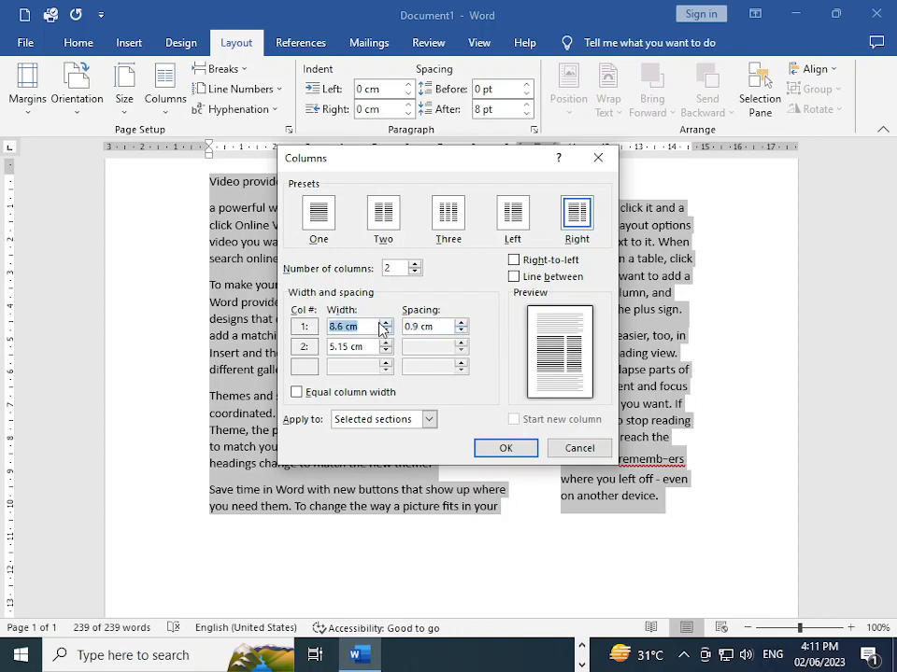
click(385, 322)
click(385, 323)
click(385, 322)
click(385, 323)
click(385, 322)
click(385, 322)
click(385, 323)
click(385, 323)
click(384, 323)
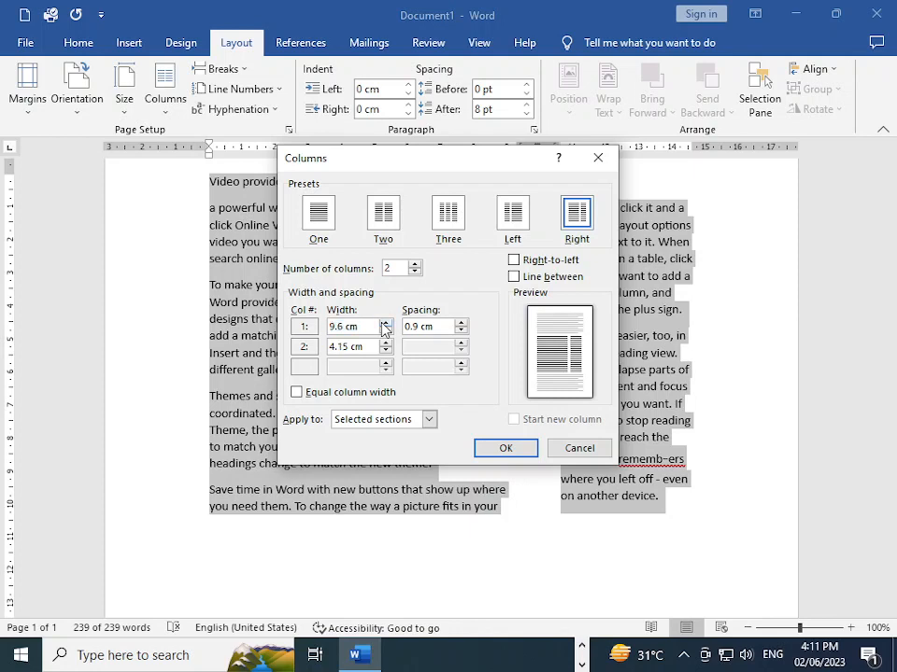
click(384, 323)
click(385, 323)
click(385, 323)
click(385, 323)
click(385, 323)
click(385, 323)
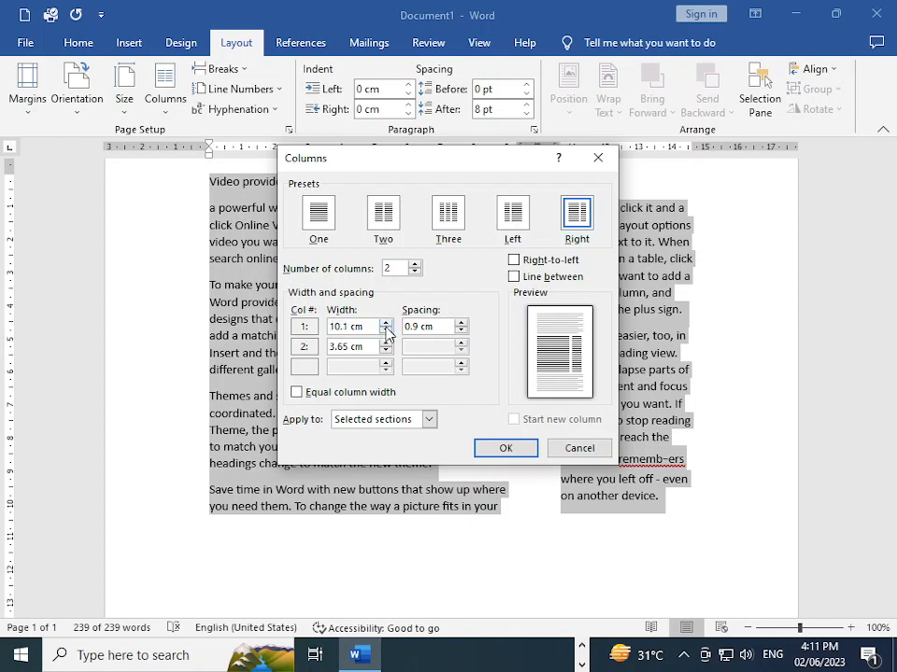
click(385, 330)
click(384, 330)
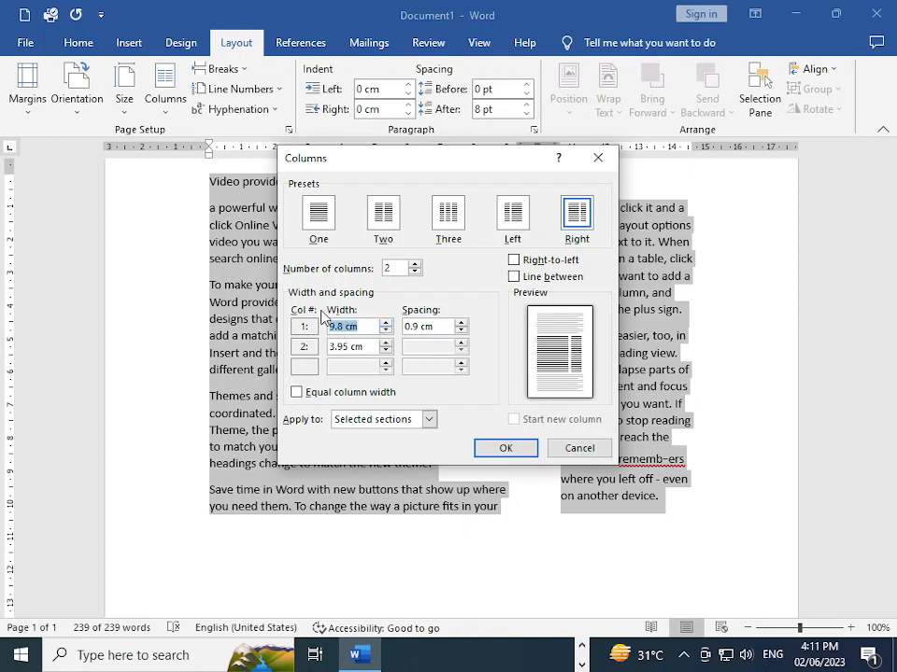
Set the first column's width to 5 cm and apply the custom column settings
text(5)
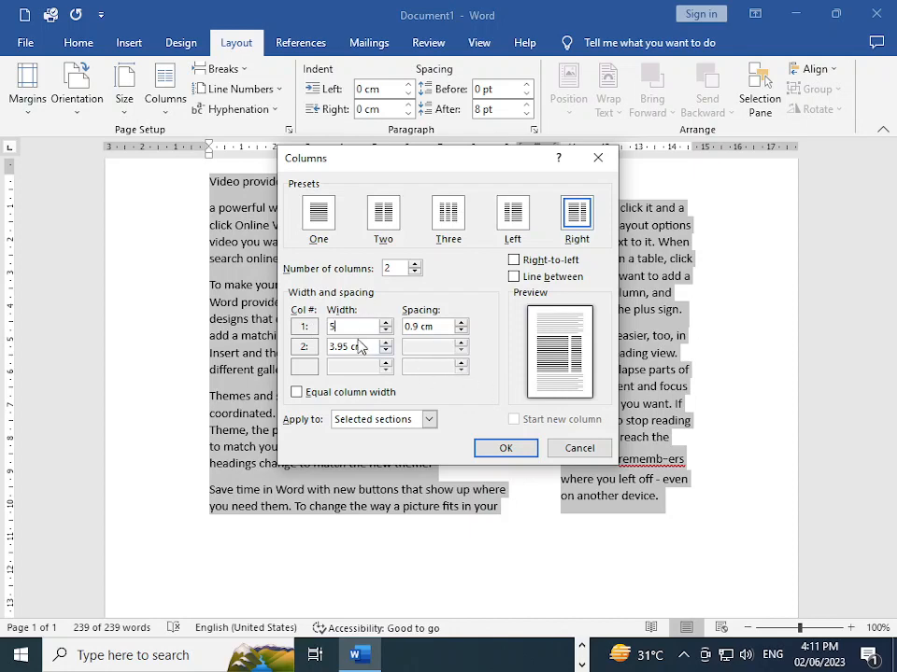
key(Return)
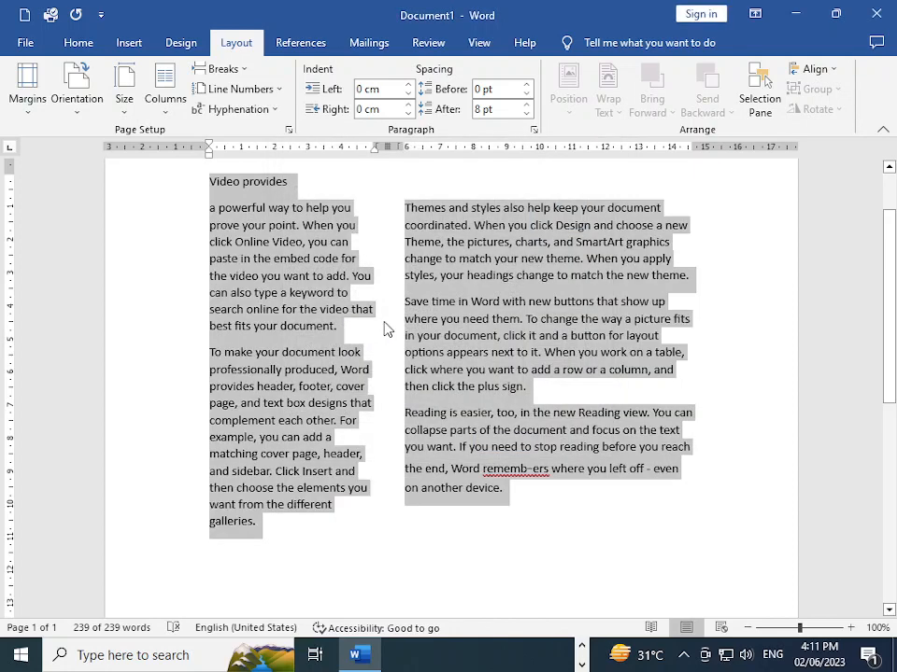
Open the custom column settings for the body text and set the first column's width to 6 cm
click(372, 369)
drag(557, 501, 148, 194)
click(166, 93)
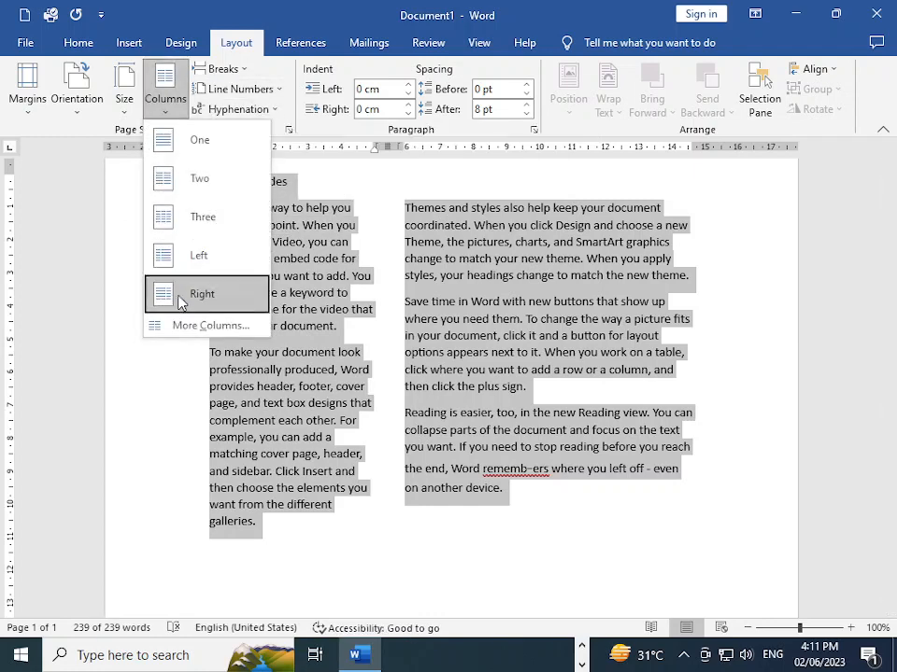
click(191, 326)
click(385, 331)
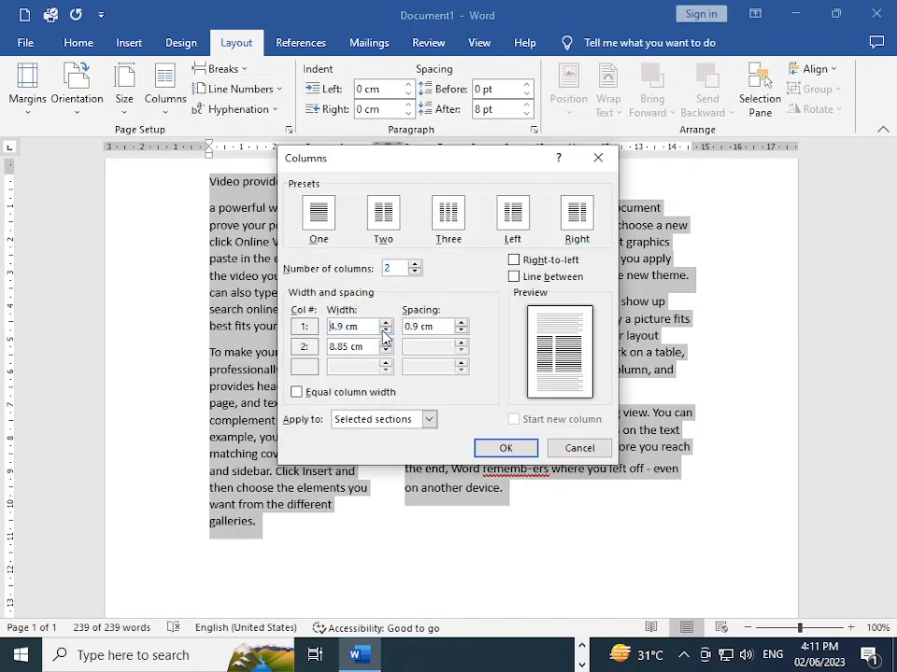
click(385, 331)
click(385, 331)
click(385, 331)
click(385, 323)
click(385, 323)
click(385, 323)
click(385, 324)
click(384, 324)
click(384, 324)
click(384, 324)
click(385, 323)
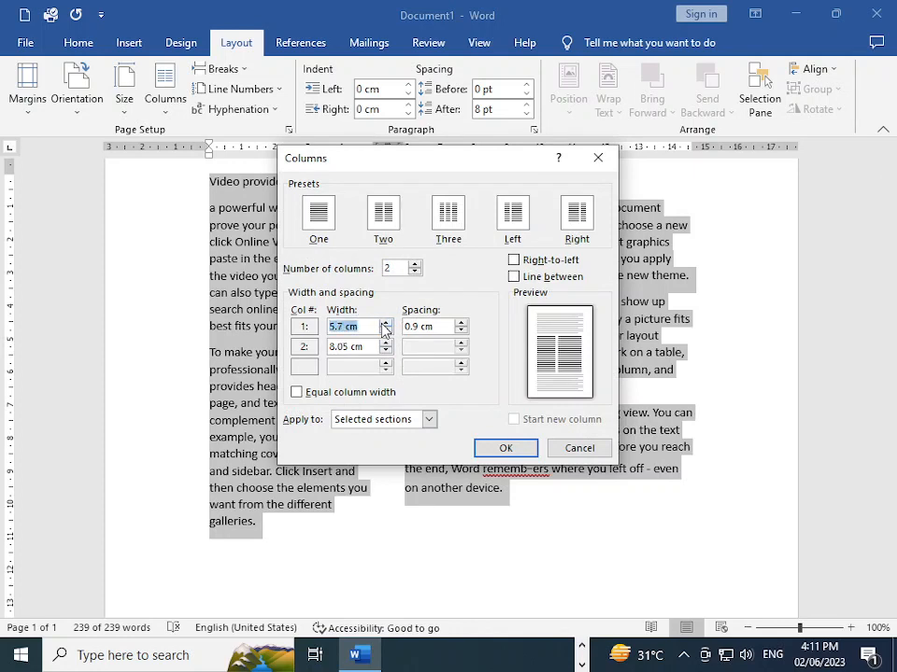
click(385, 323)
click(385, 323)
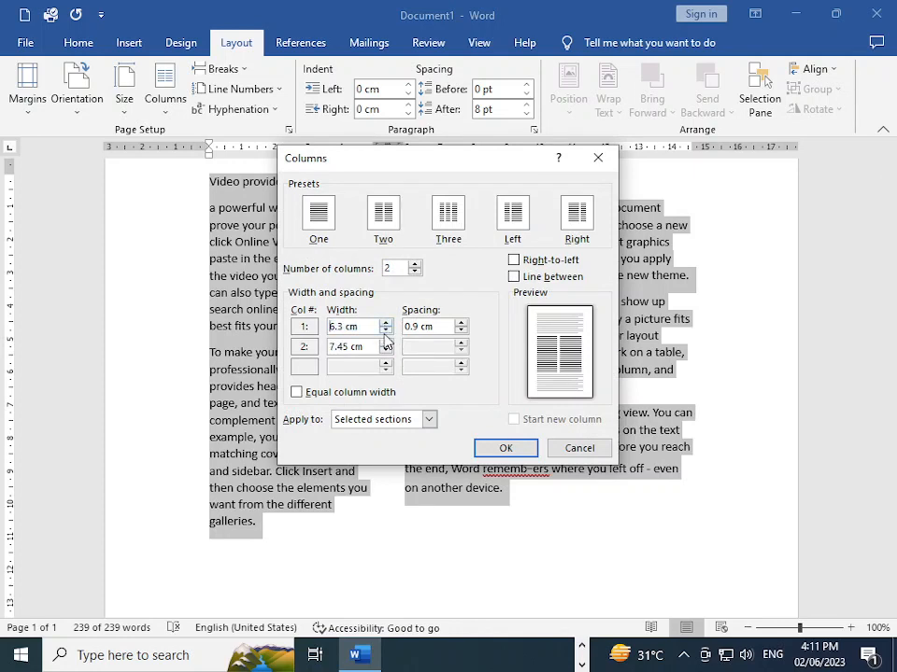
click(385, 332)
Set the spacing between the two columns to about 1.7 cm and apply the custom column settings
click(463, 330)
click(462, 331)
click(463, 331)
click(462, 323)
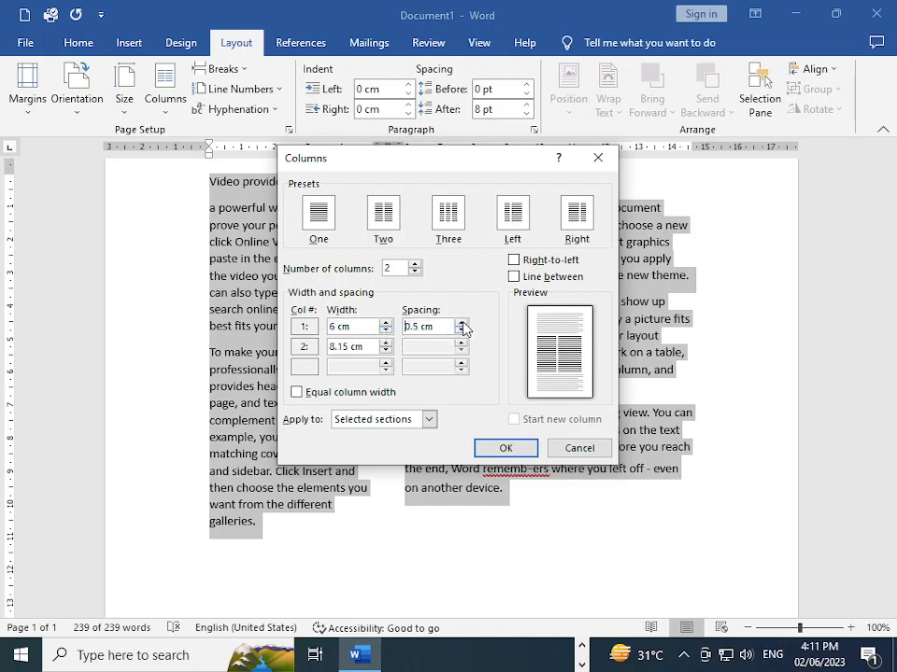
triple_click(462, 323)
triple_click(462, 323)
triple_click(461, 324)
click(461, 323)
triple_click(462, 323)
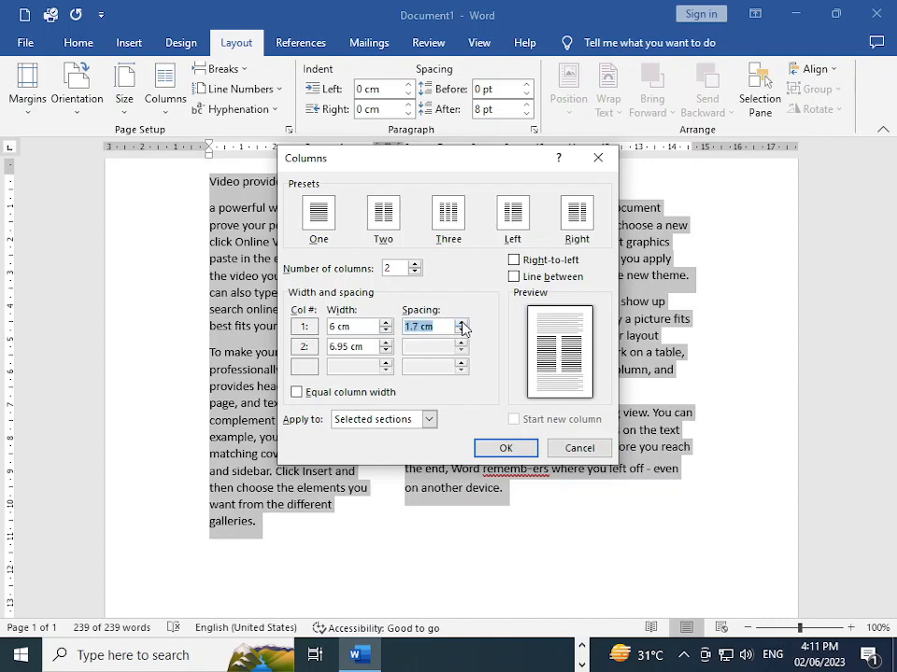
click(506, 448)
key(ctrl+End)
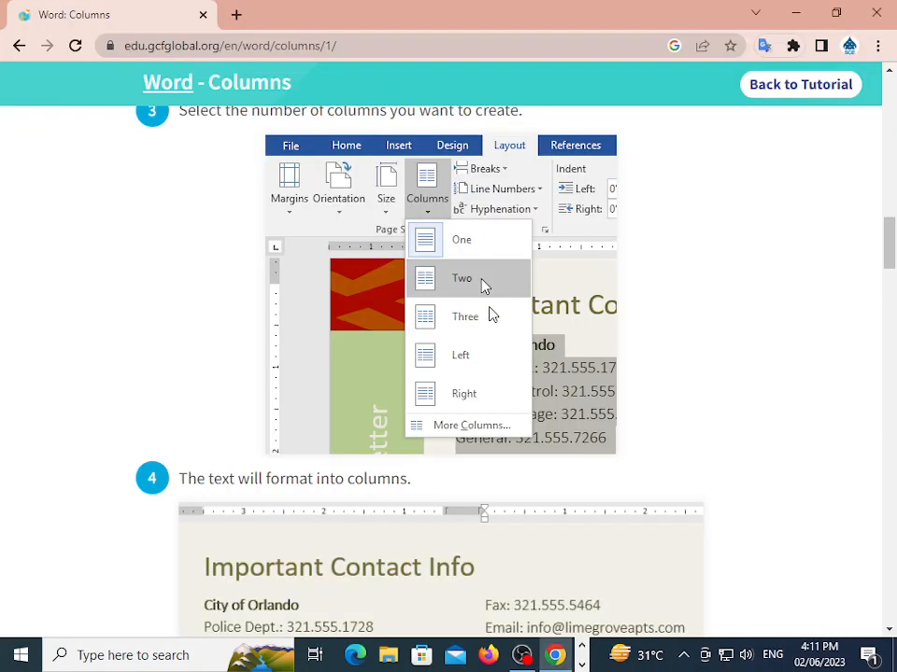
Read the browser tutorial's section on removing columns, and return the Word document's text to one column
scroll(392, 280, down, 5)
scroll(379, 252, down, 7)
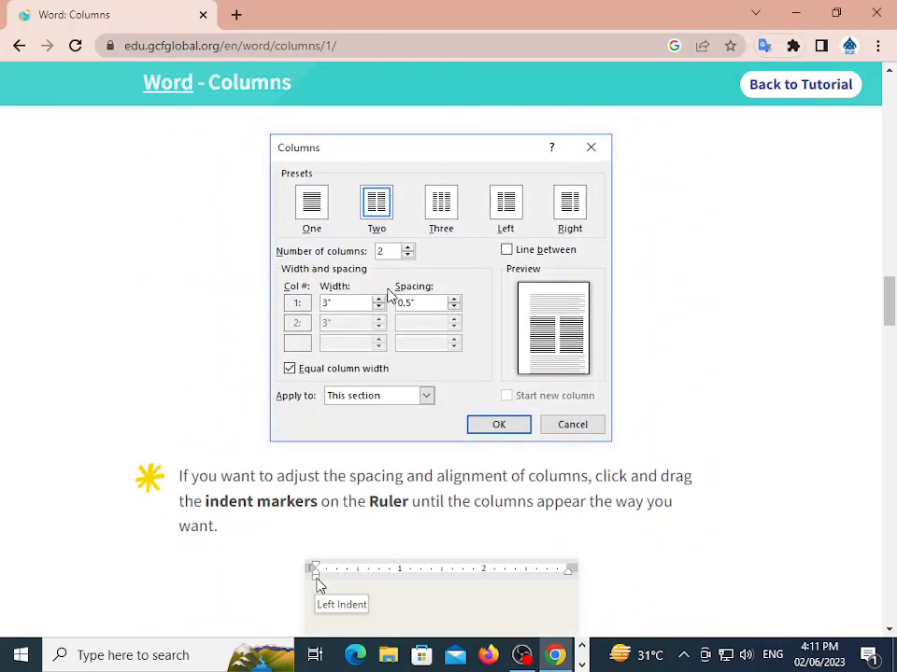
scroll(486, 263, down, 5)
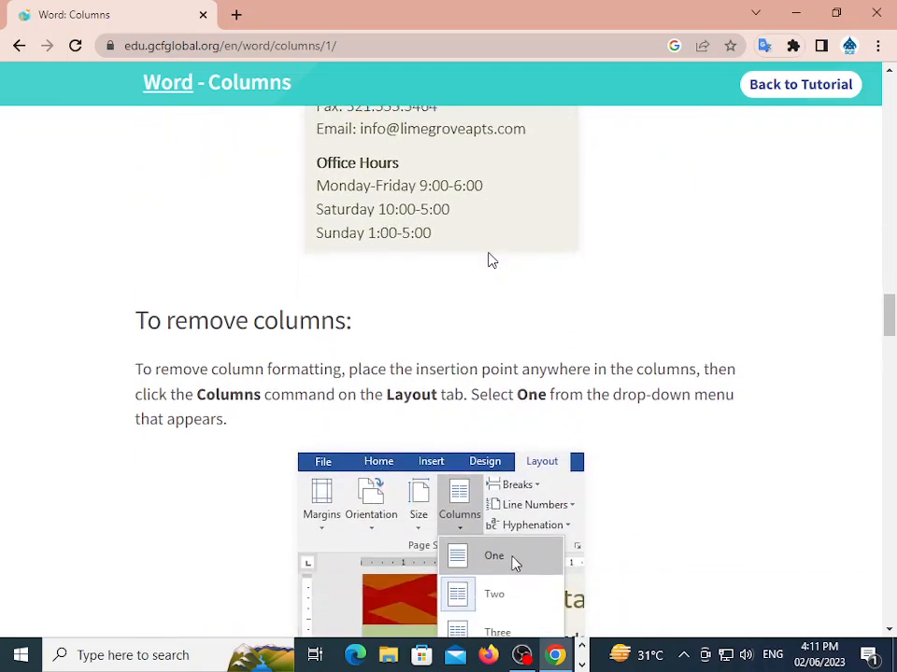
scroll(488, 261, up, 2)
scroll(499, 286, down, 2)
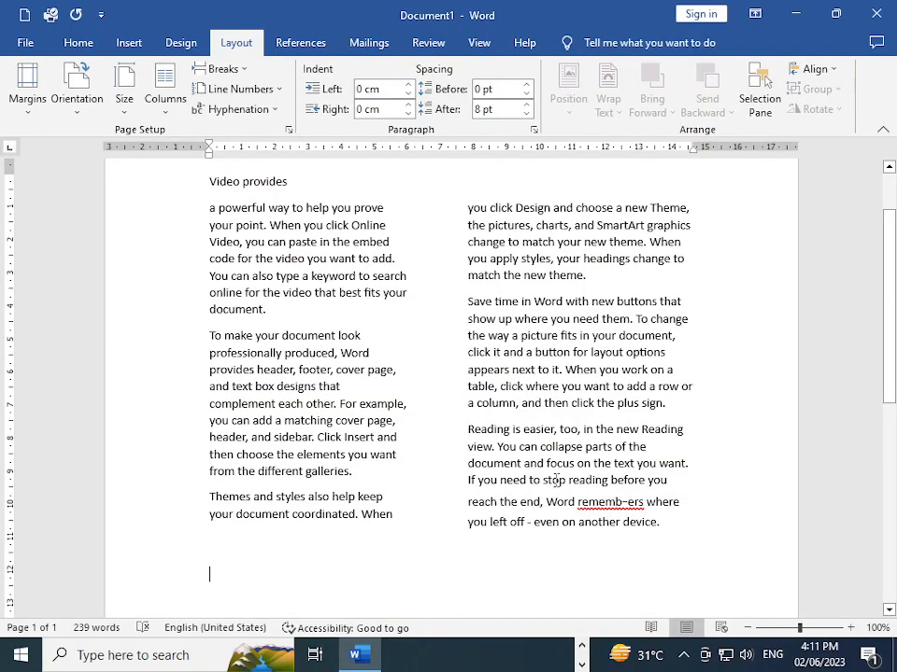
drag(661, 518, 230, 272)
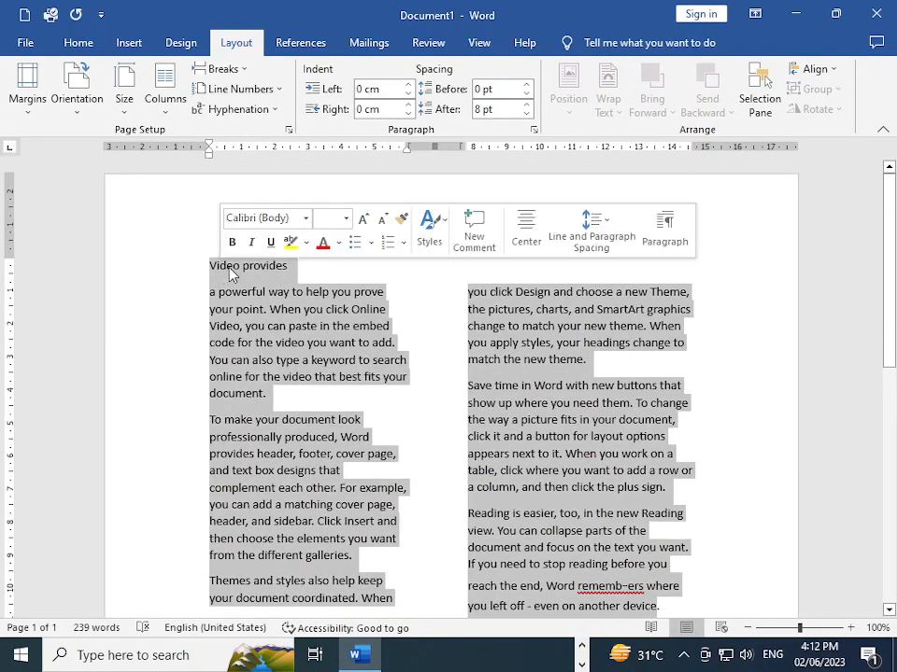
click(178, 100)
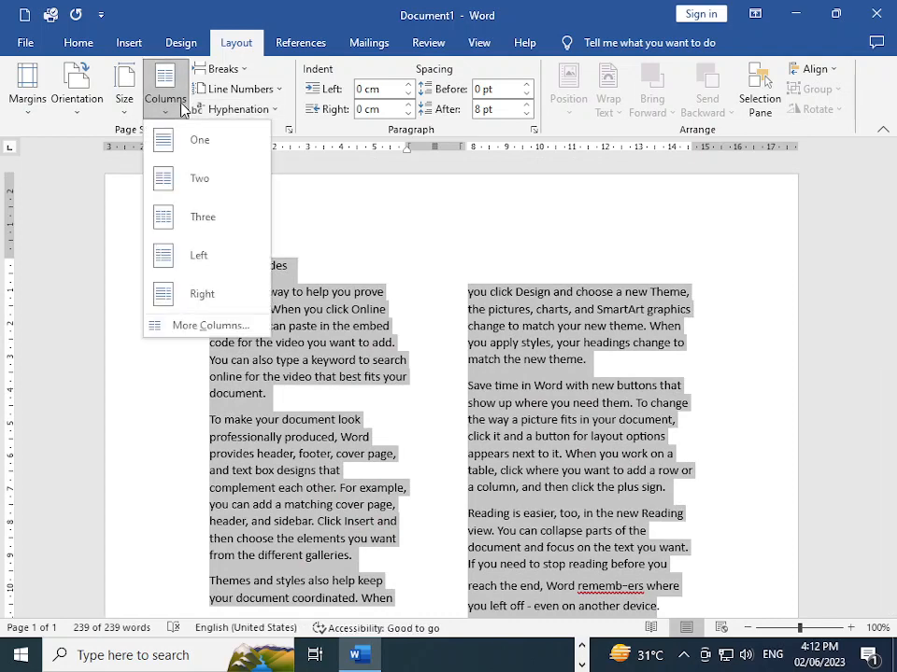
click(166, 152)
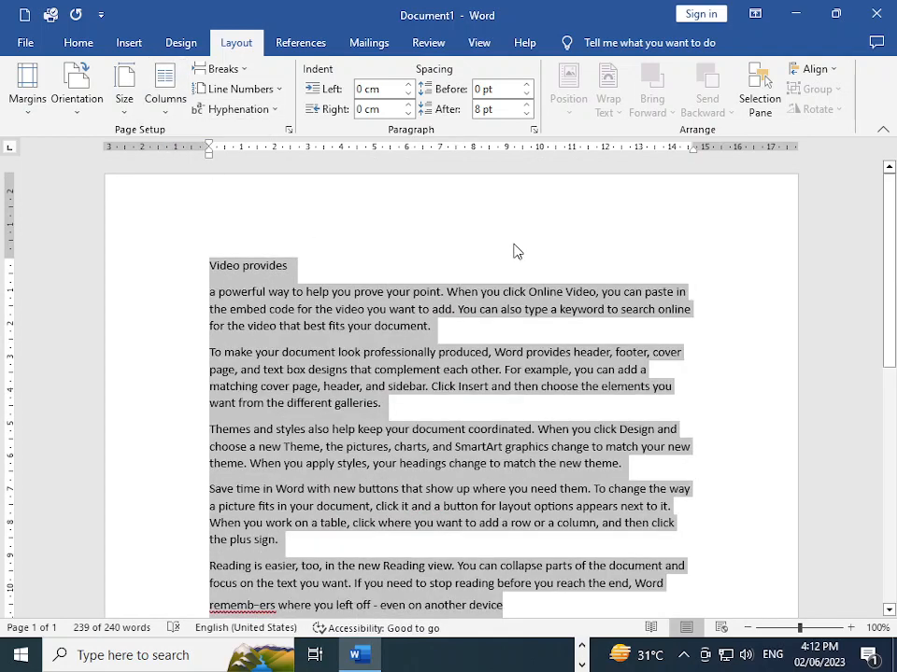
click(518, 251)
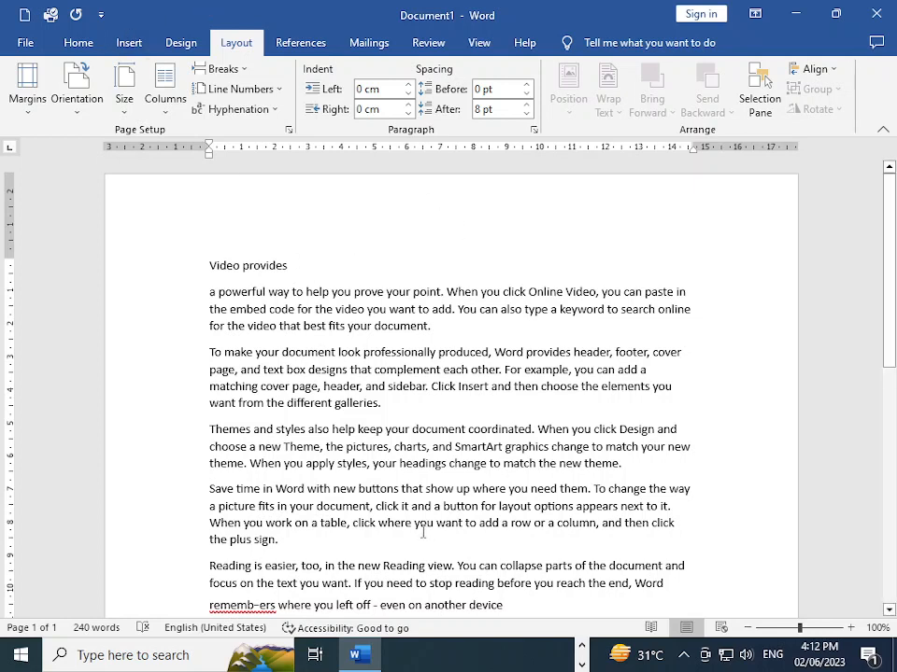
drag(209, 267, 560, 638)
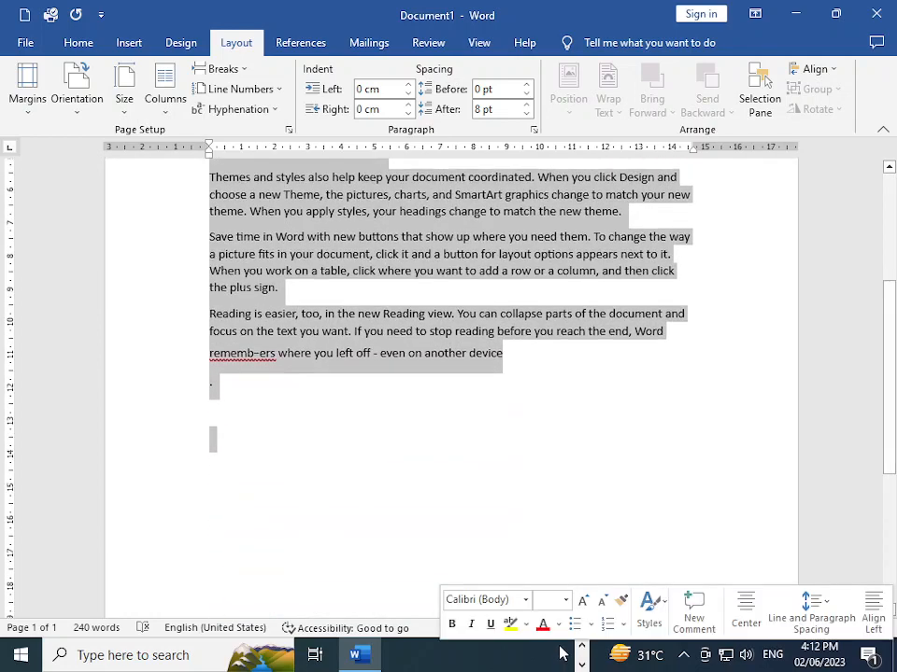
scroll(513, 544, up, 5)
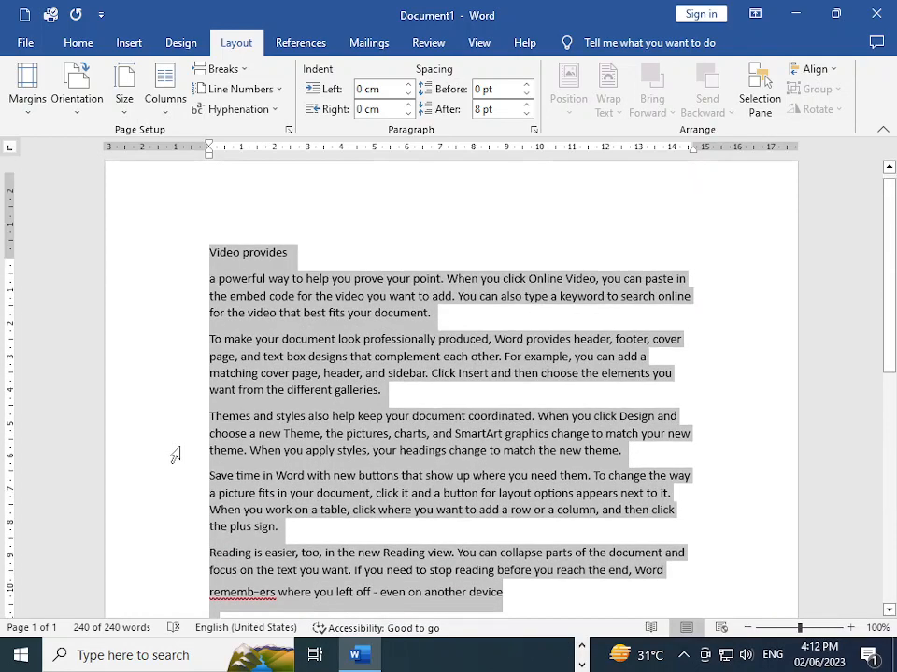
click(186, 406)
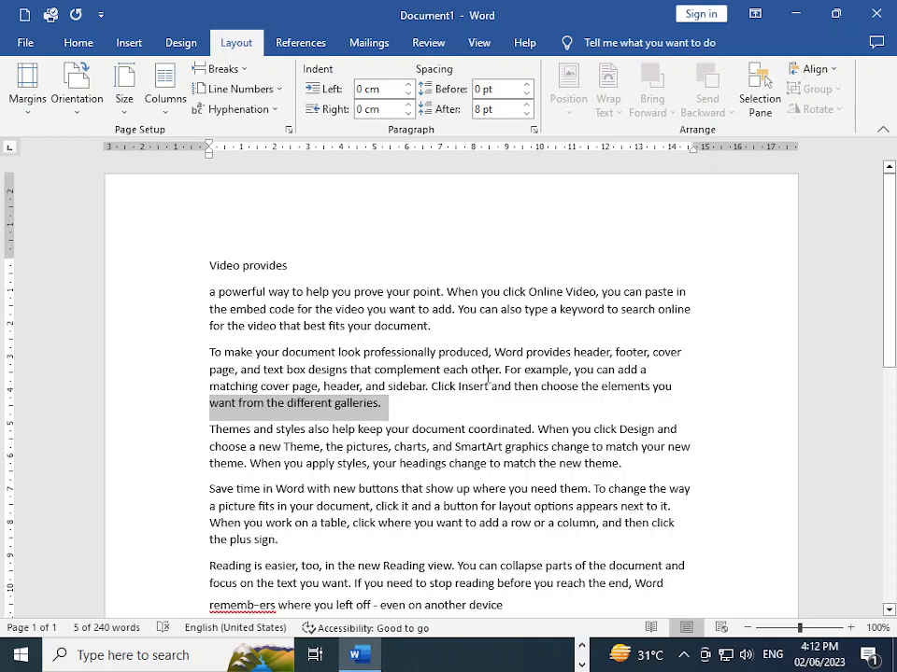
Switch to the browser tutorial and read the Adding column breaks section, including its steps for inserting a column break
key(alt+Tab)
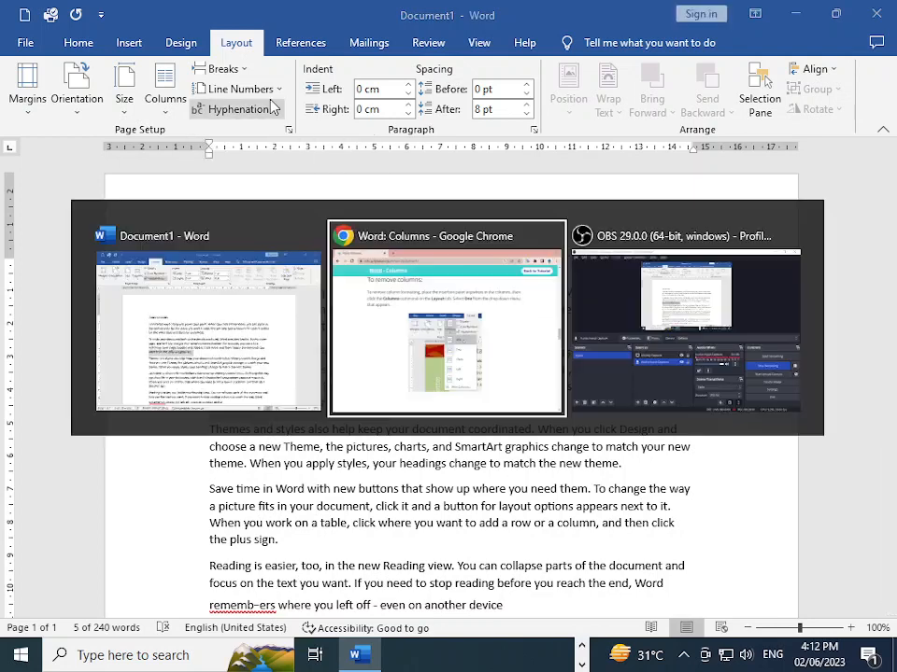
scroll(555, 416, down, 5)
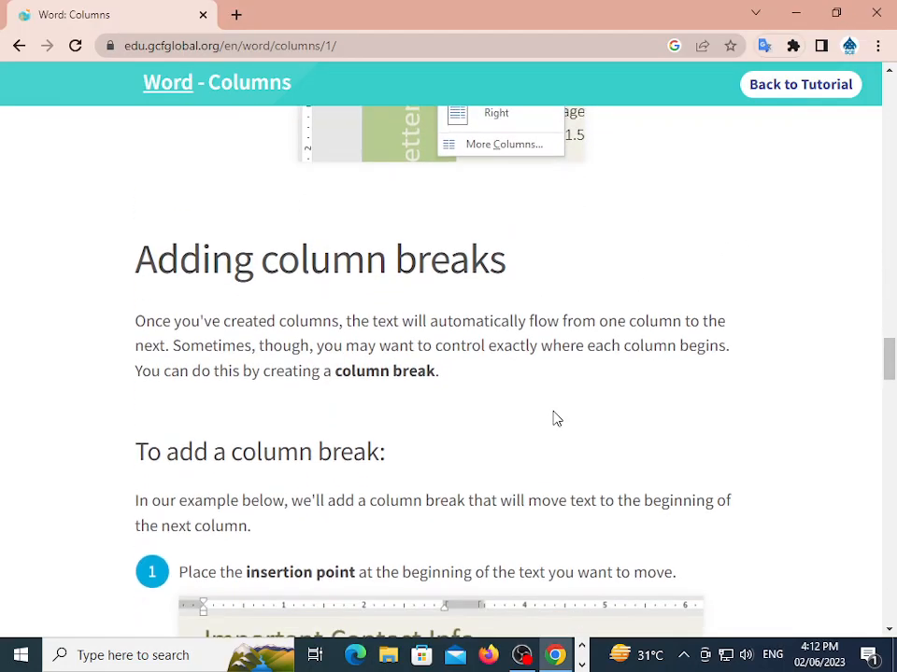
drag(136, 216, 506, 217)
scroll(263, 270, down, 5)
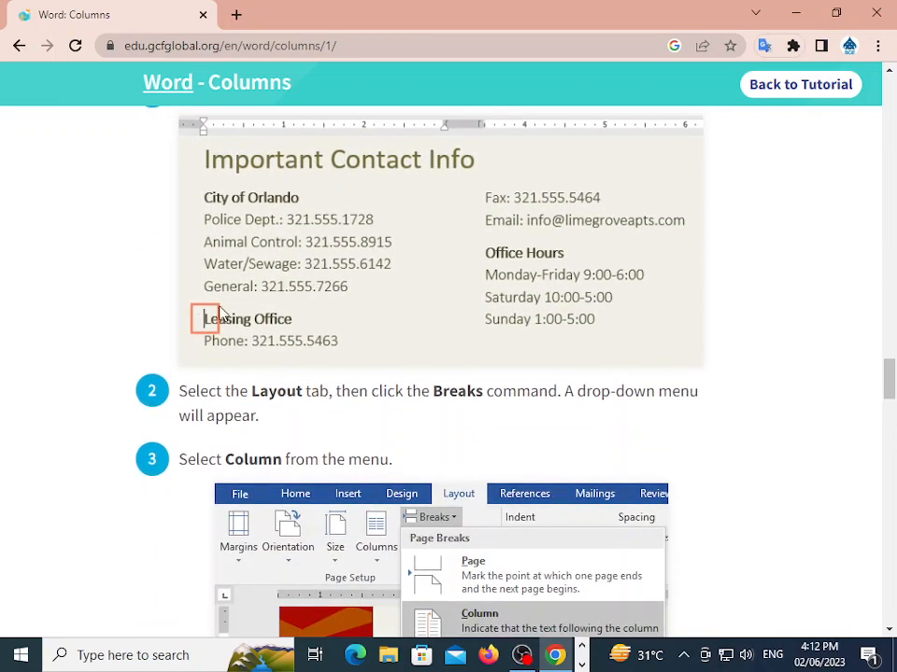
key(alt+Tab)
key(alt+Tab)
scroll(319, 333, down, 1)
key(alt+Tab)
key(alt+Tab)
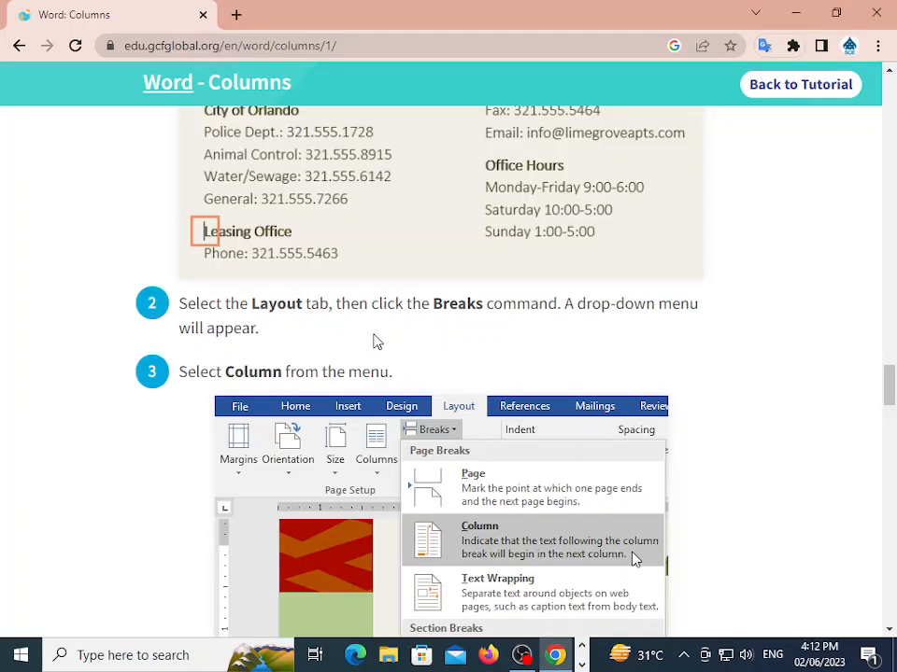
scroll(376, 349, down, 3)
Switch to Word and format the document's text, starting from "Video provides", into two columns
key(alt+Tab)
scroll(408, 541, down, 3)
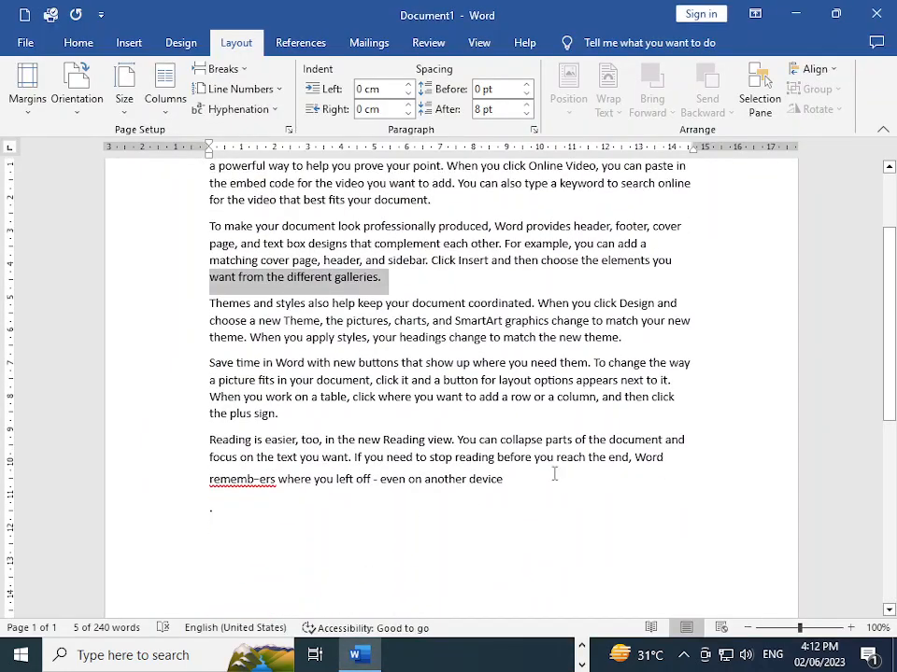
drag(554, 473, 201, 243)
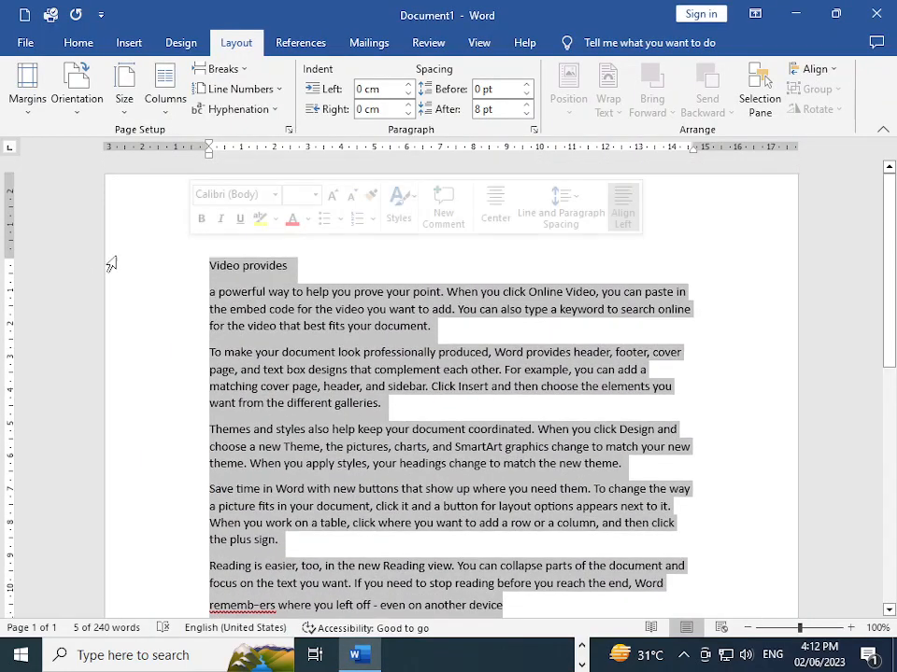
click(167, 107)
click(177, 178)
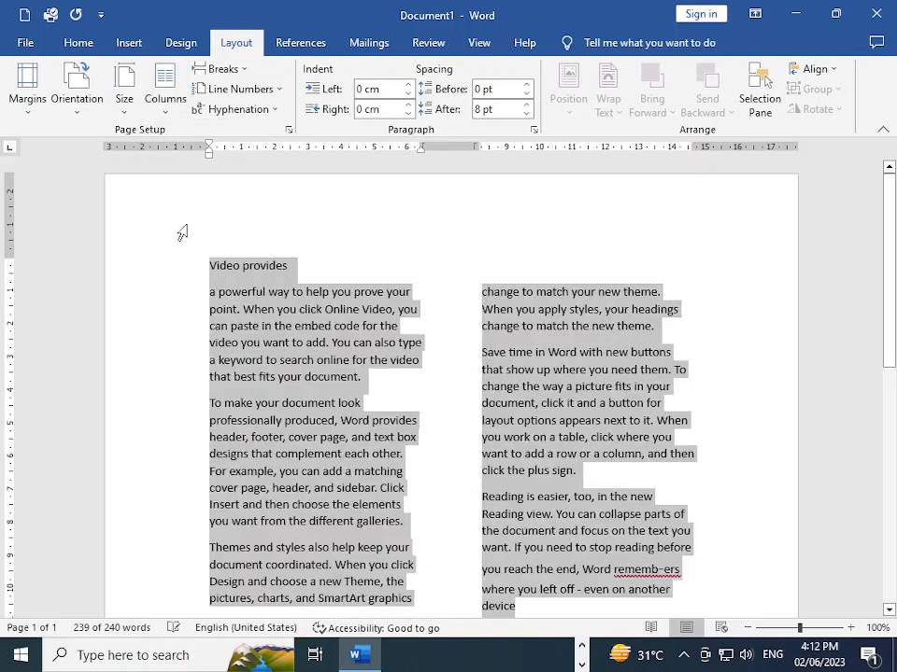
click(538, 531)
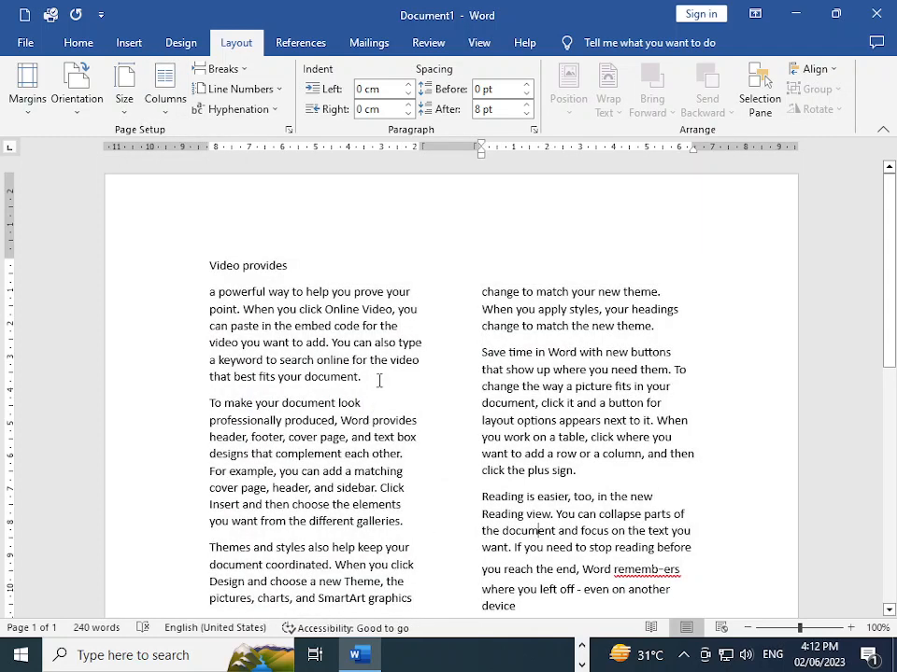
Insert a column break before the paragraph starting "To make your document look", checking the tutorial's steps
click(210, 403)
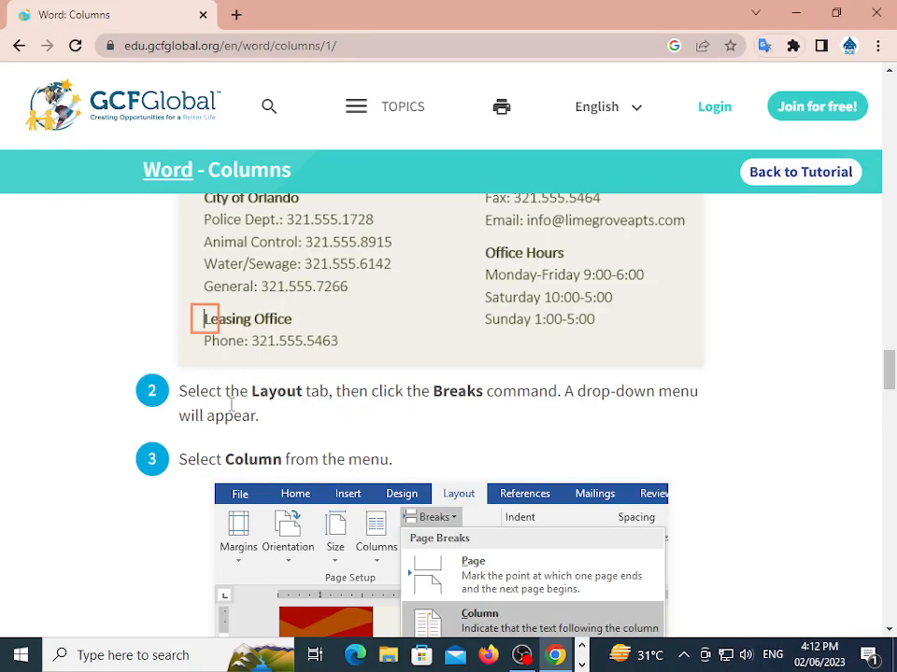
scroll(231, 392, down, 1)
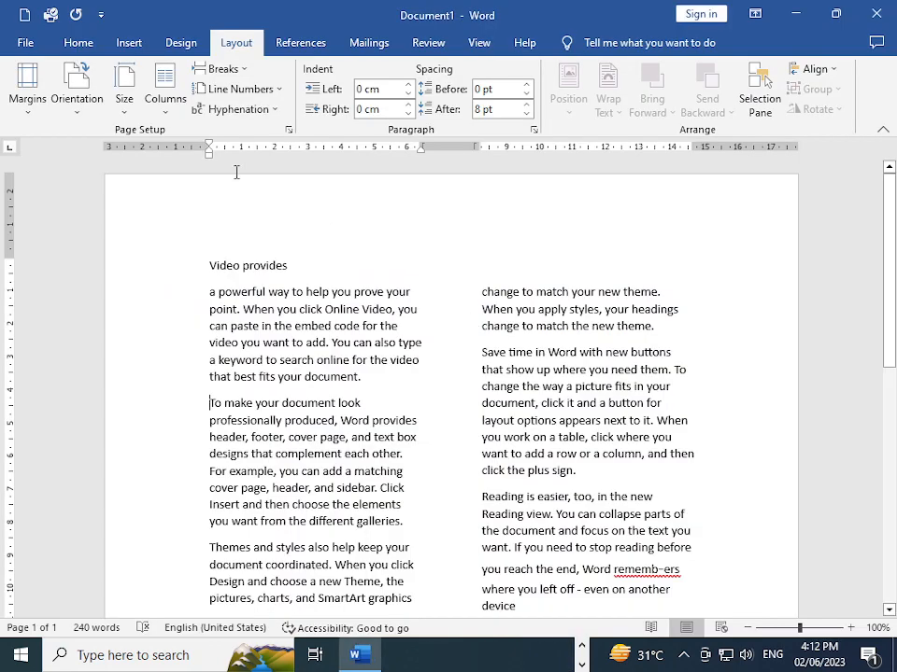
scroll(512, 332, down, 2)
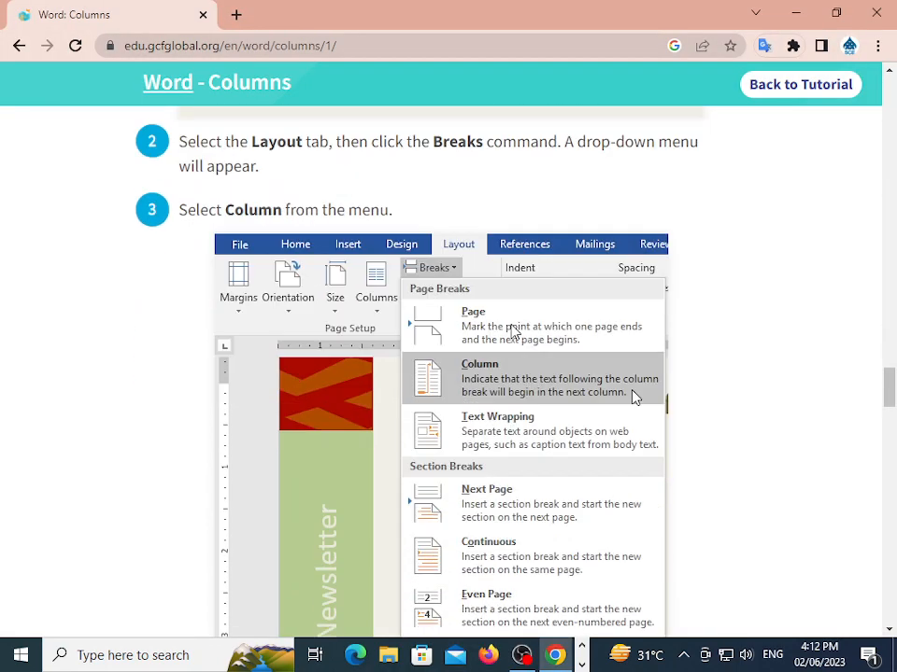
scroll(512, 332, down, 1)
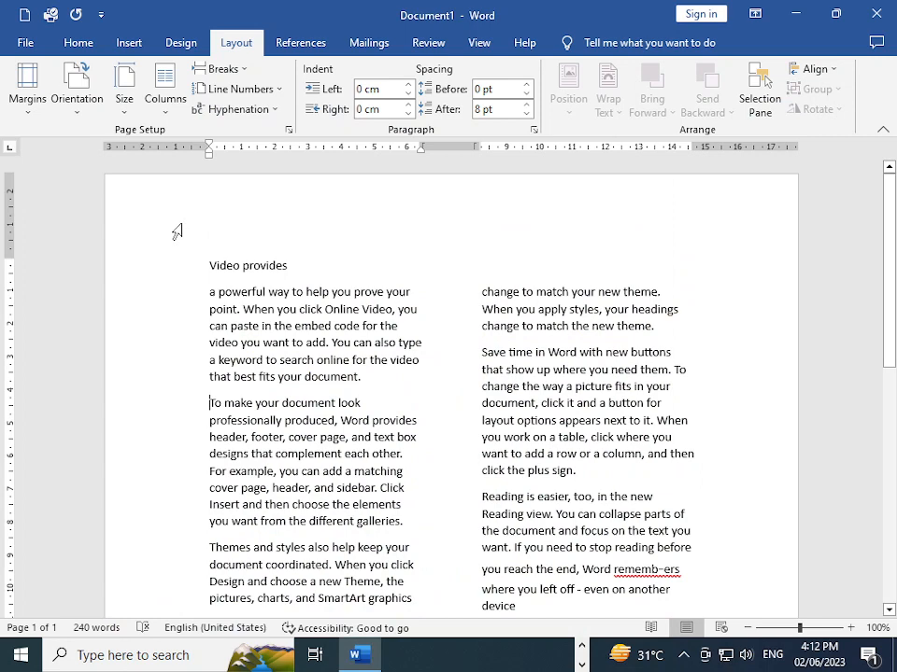
click(227, 69)
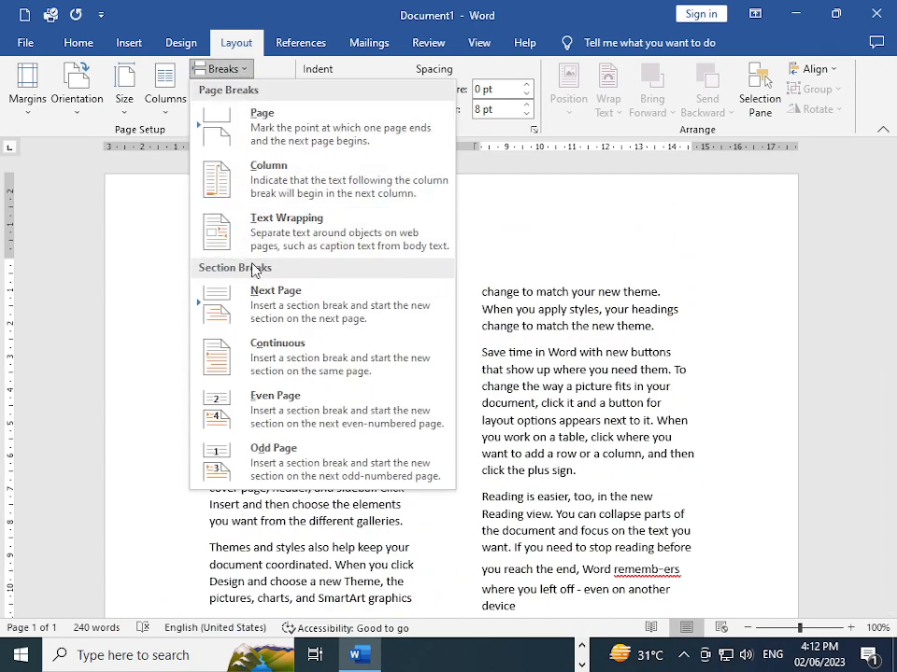
click(241, 168)
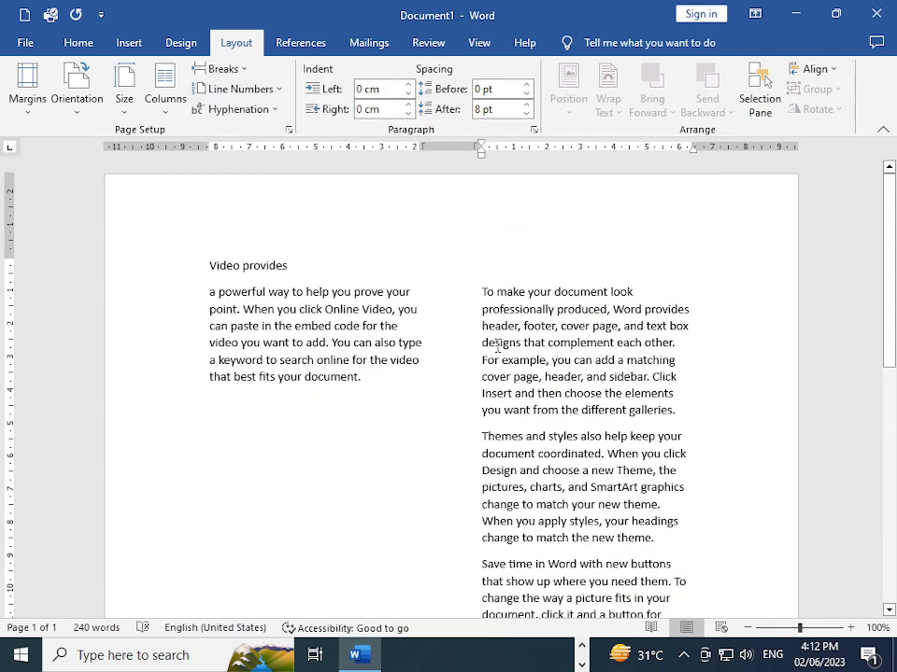
Show the document's formatting marks to reveal the column break, and check the tutorial's steps again
scroll(573, 418, down, 3)
scroll(579, 401, up, 3)
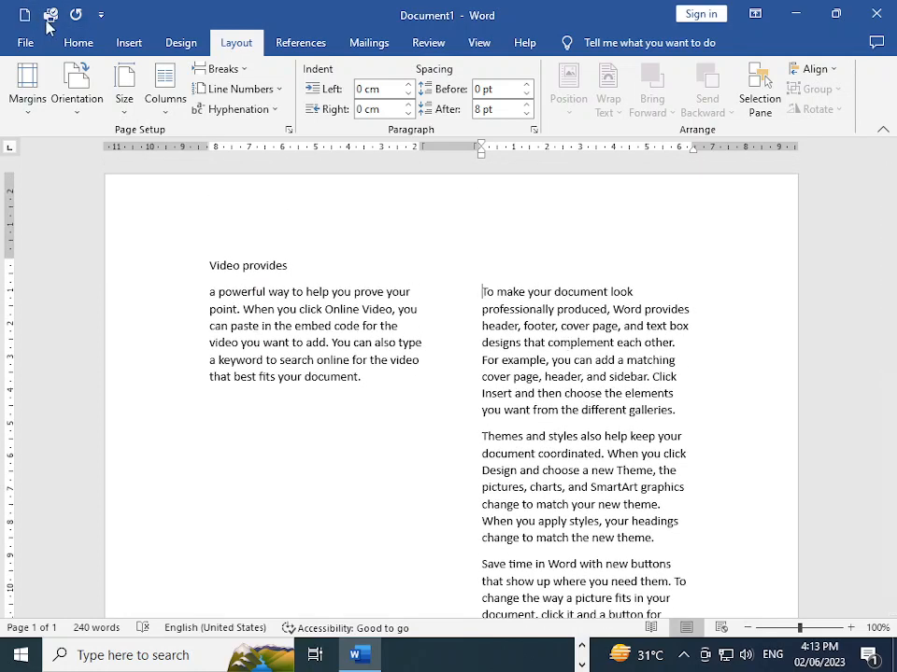
click(78, 42)
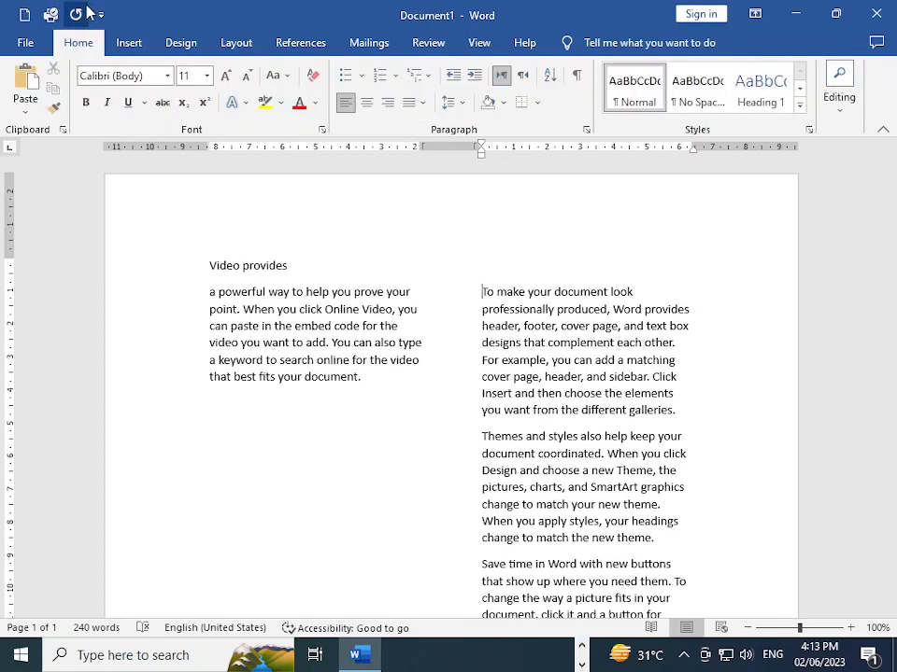
click(580, 78)
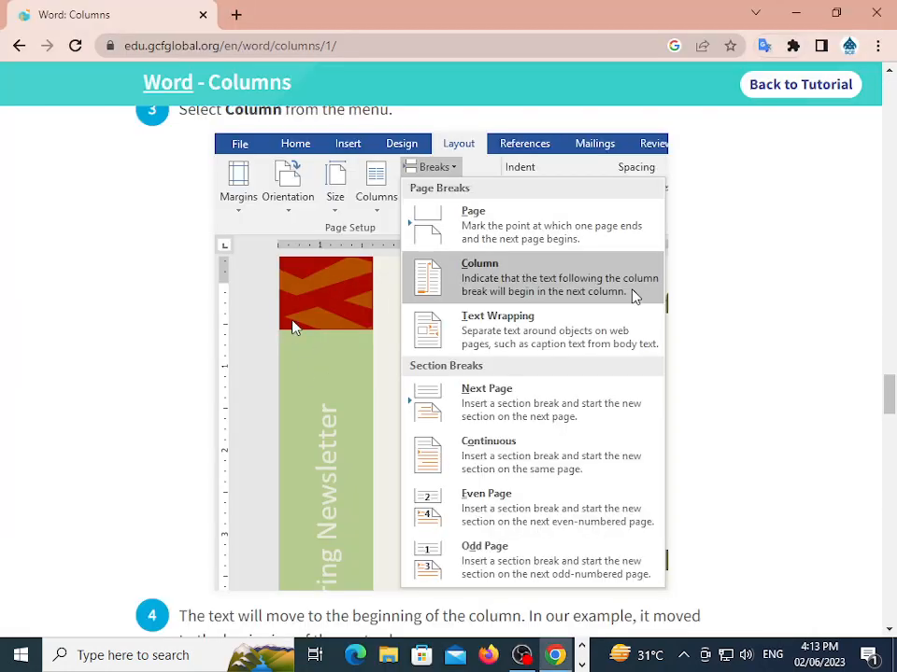
scroll(484, 326, down, 3)
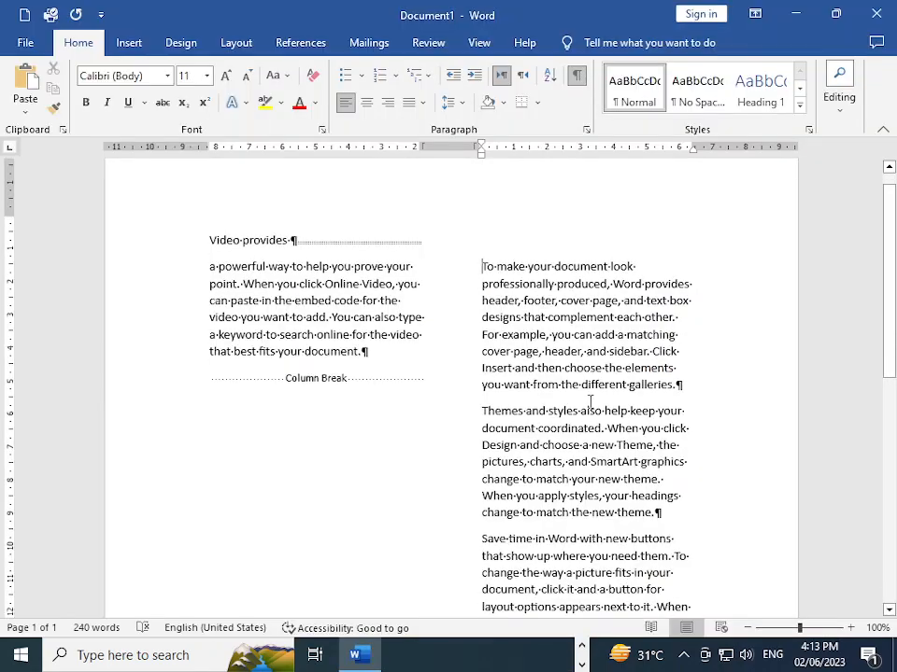
Insert a continuous section break before the paragraph starting "Save time in Word with new buttons"
scroll(668, 551, down, 3)
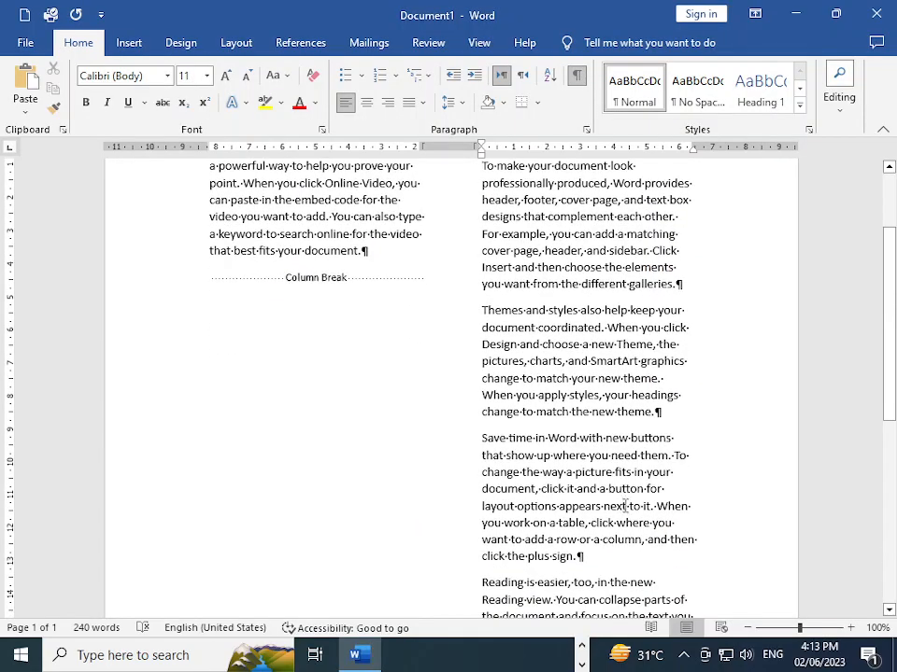
scroll(668, 552, down, 3)
scroll(646, 468, down, 2)
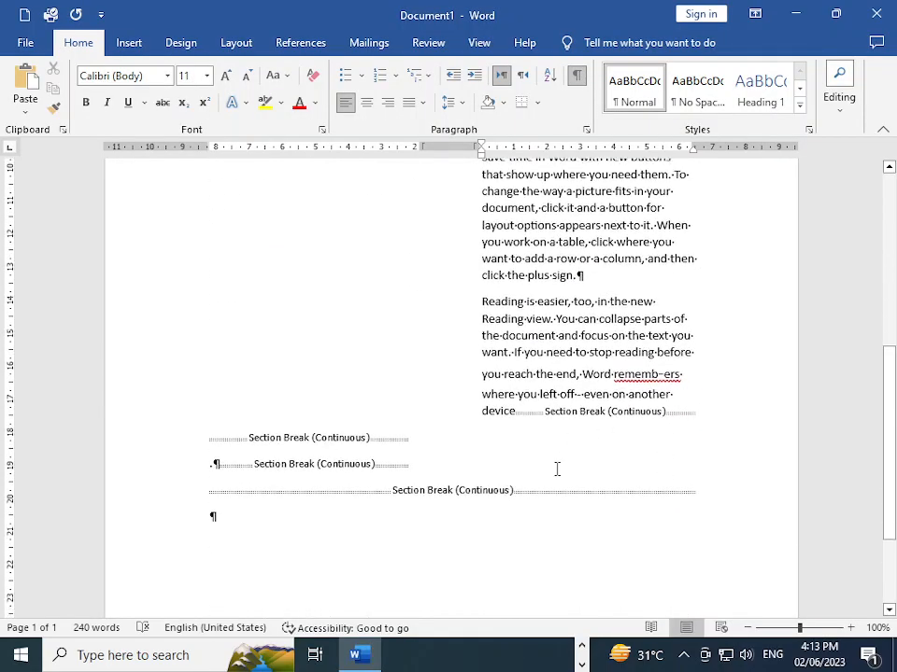
scroll(562, 462, up, 2)
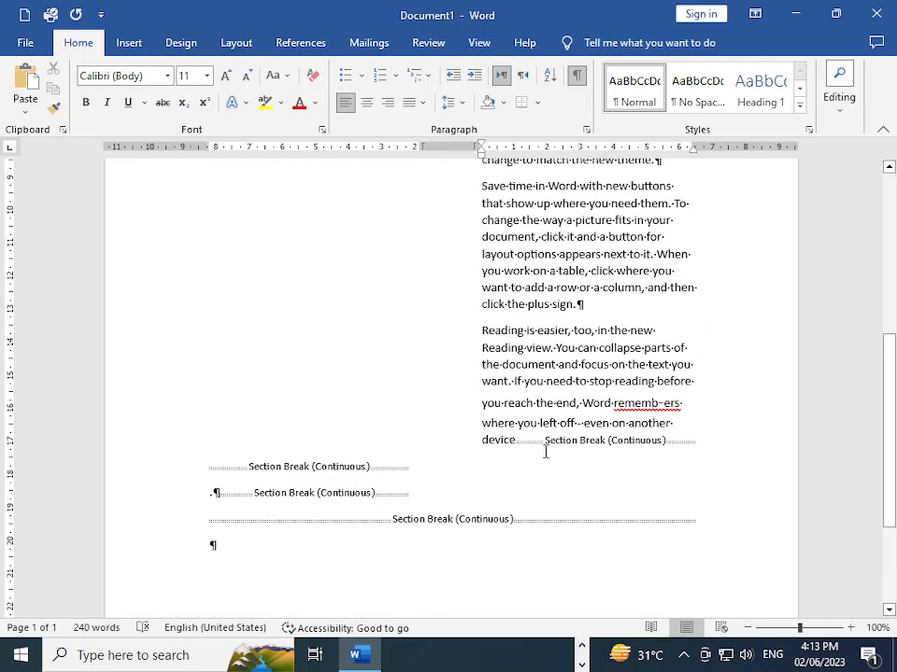
scroll(581, 442, up, 2)
drag(597, 388, 489, 251)
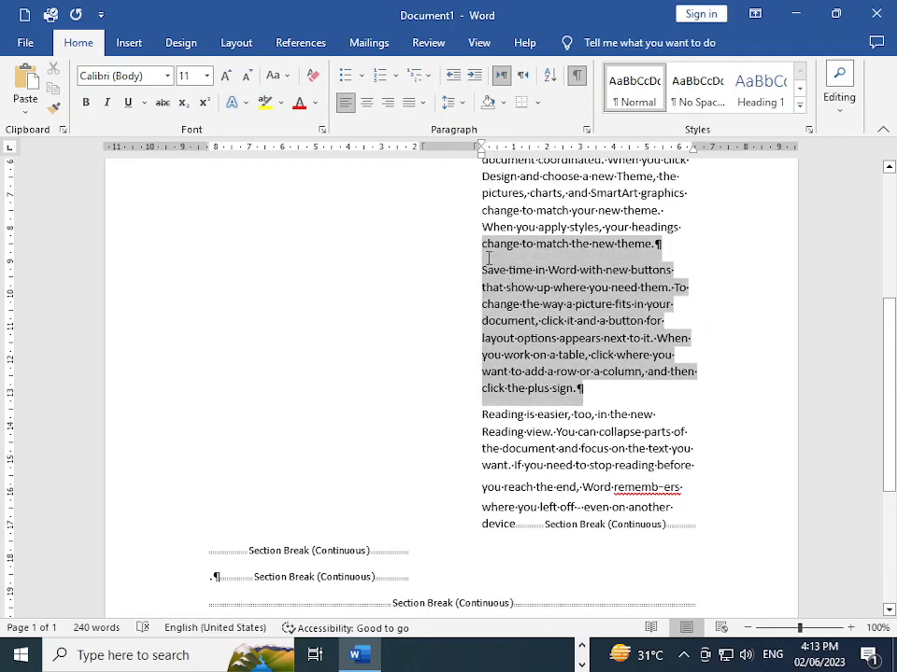
drag(598, 252, 481, 271)
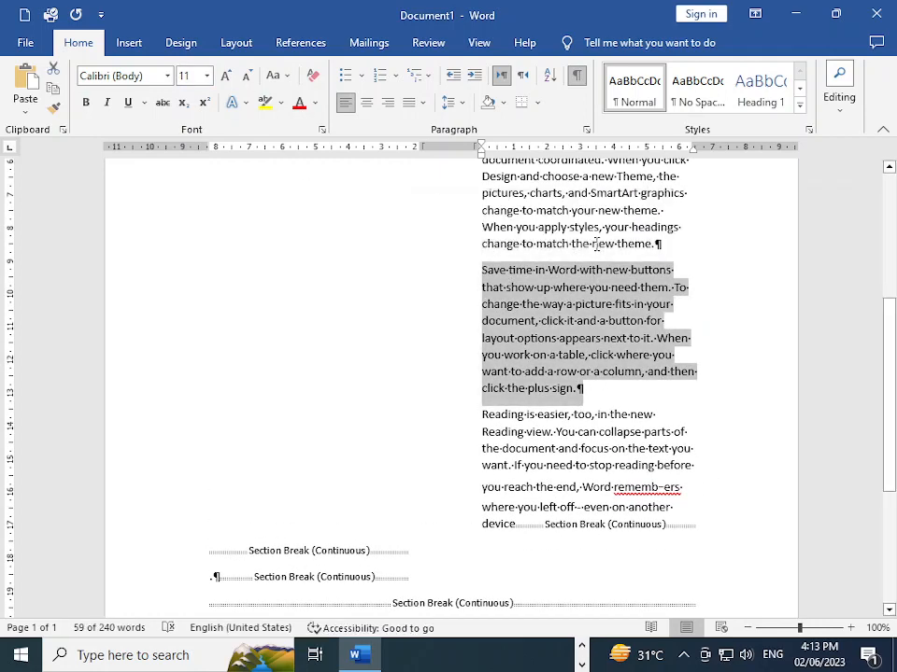
click(675, 507)
drag(659, 509, 481, 415)
drag(523, 524, 482, 269)
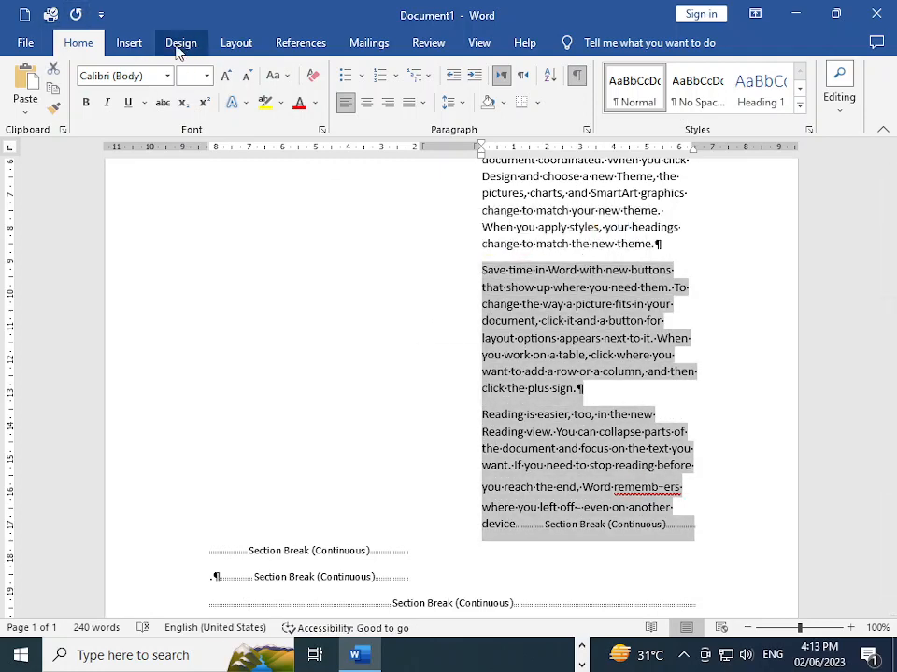
click(128, 43)
click(234, 44)
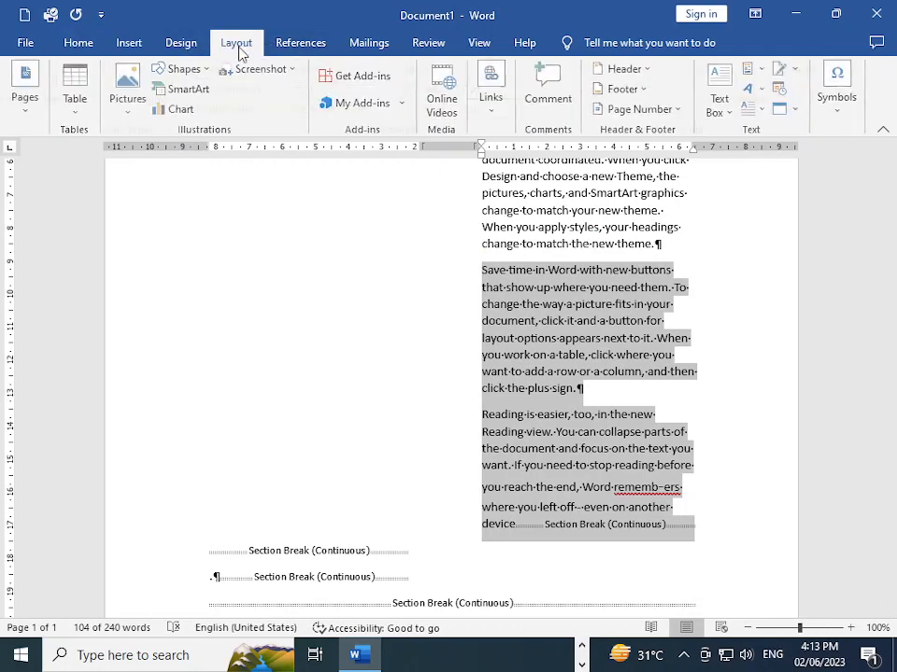
click(232, 70)
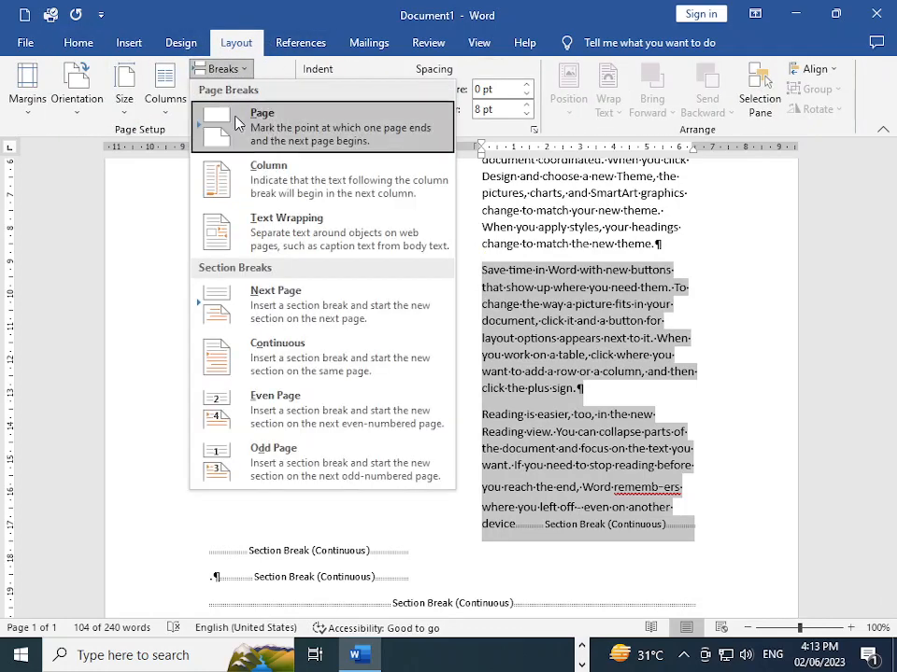
click(293, 368)
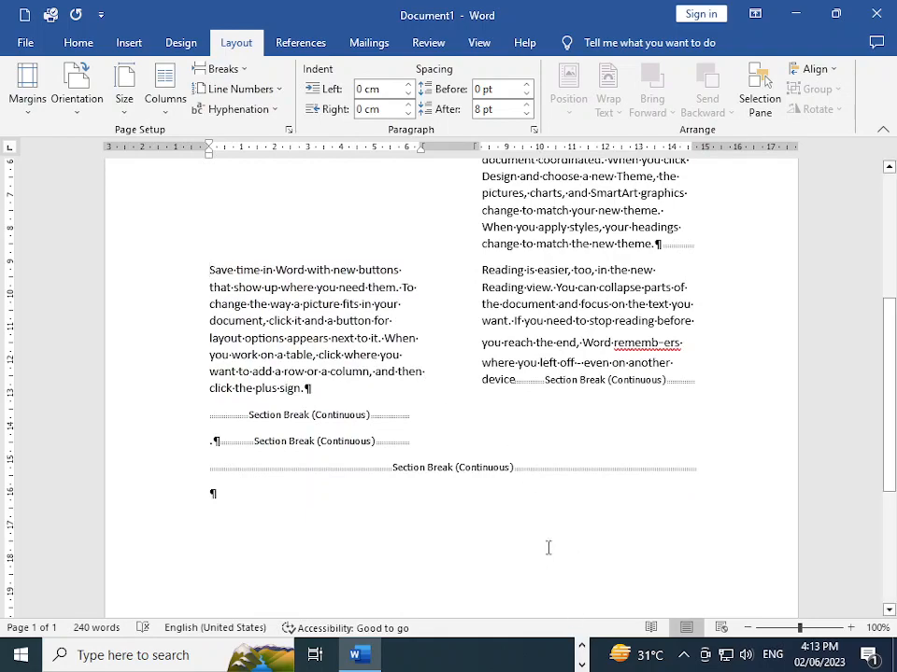
Format the paragraph starting "Save time in Word with new buttons" as a single column
scroll(450, 317, up, 5)
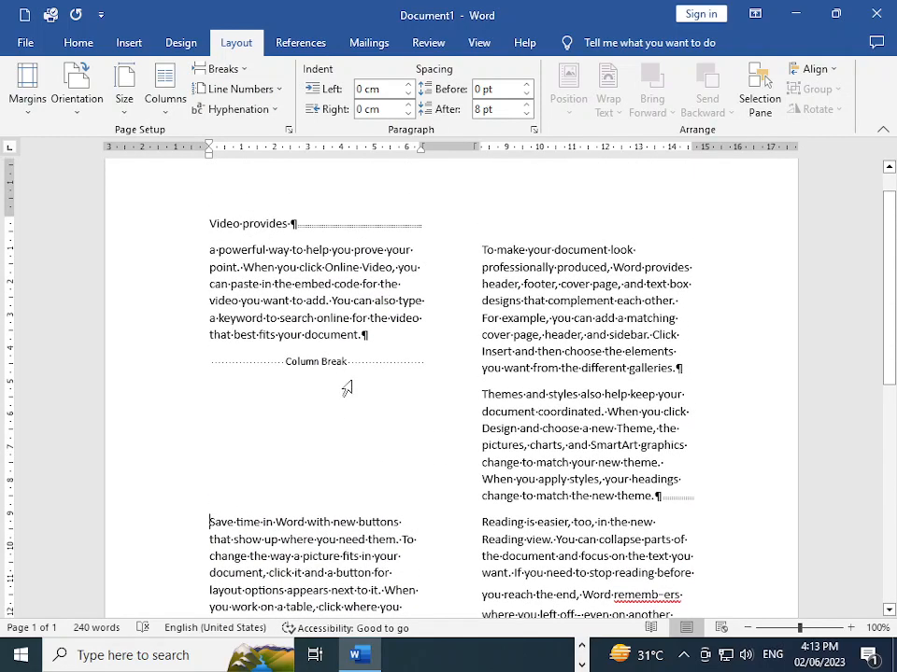
scroll(441, 528, down, 2)
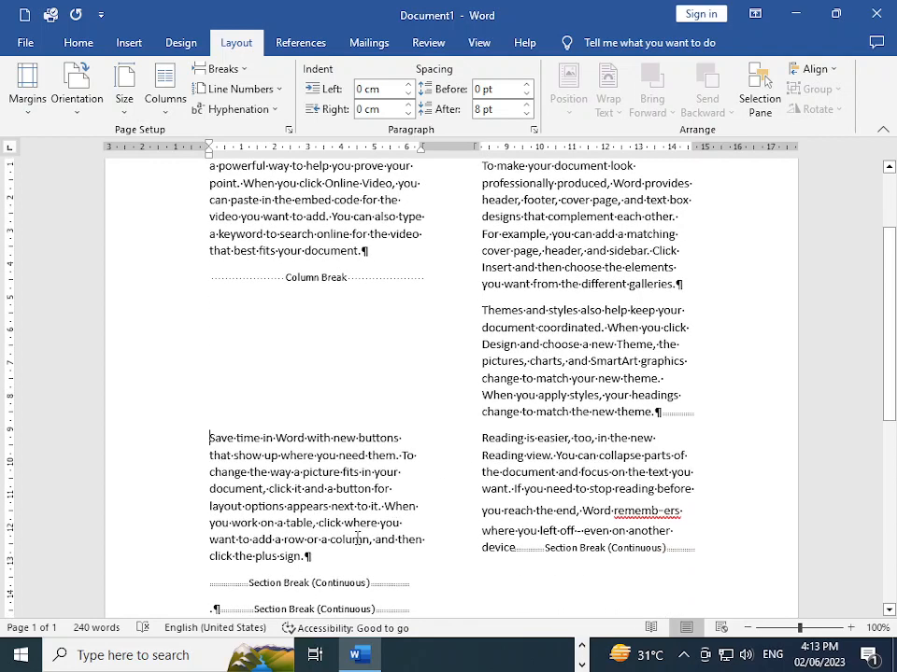
triple_click(298, 537)
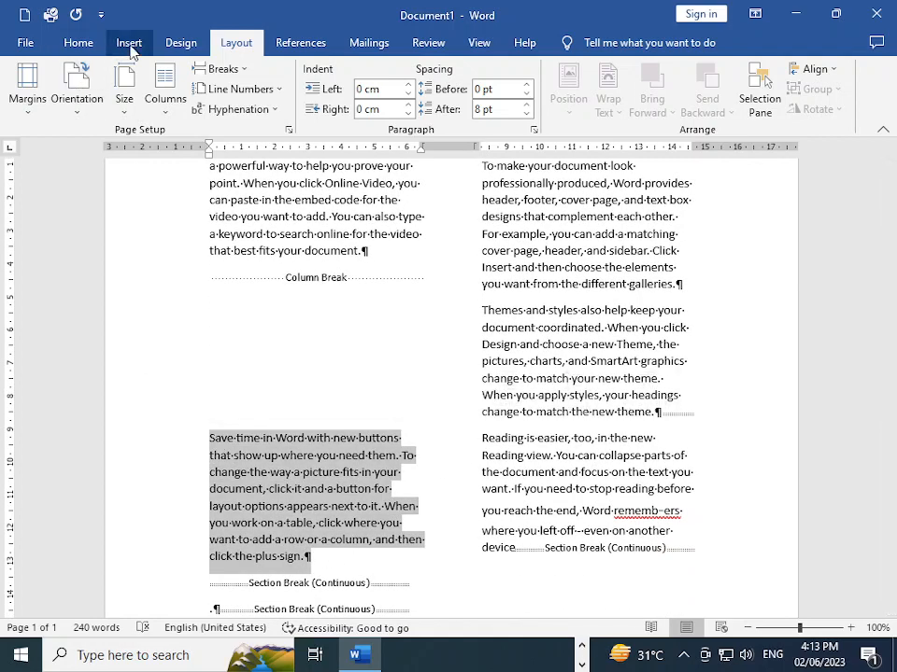
click(165, 98)
click(187, 140)
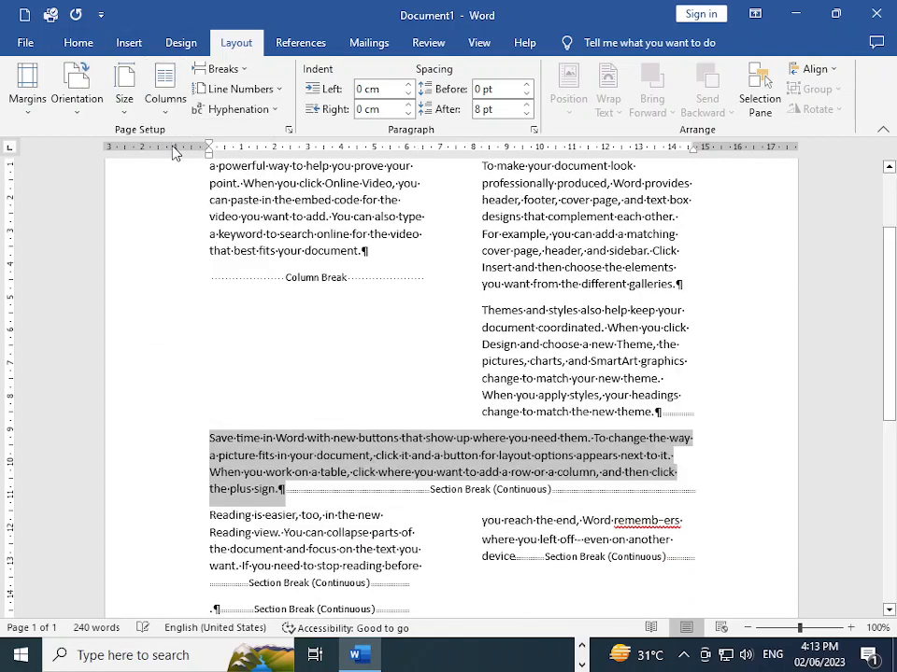
click(338, 328)
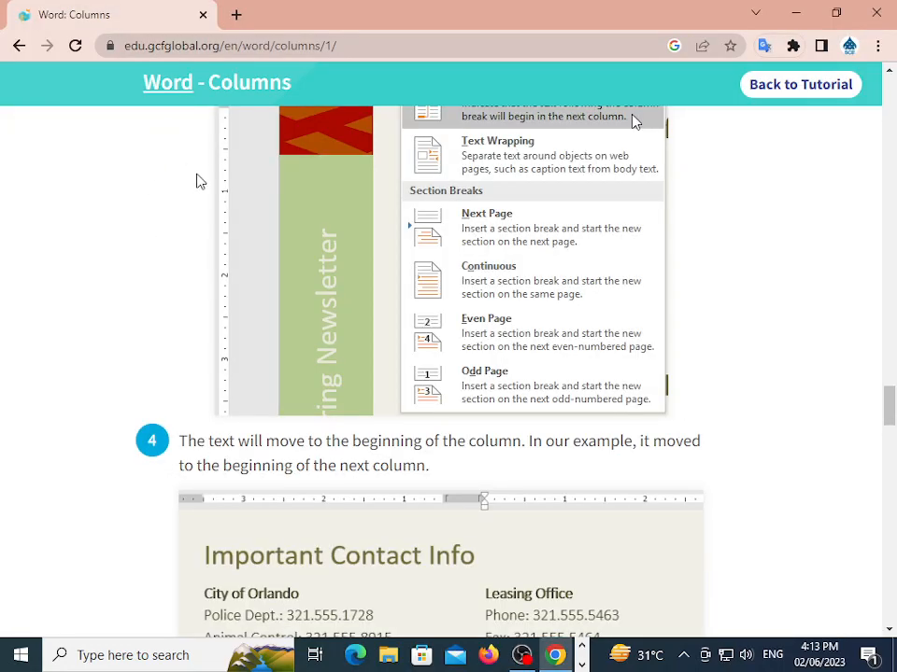
Switch to the browser tutorial and read the Columns lesson's Challenge steps and the finished Community Reminders example
scroll(302, 297, down, 3)
scroll(302, 297, down, 10)
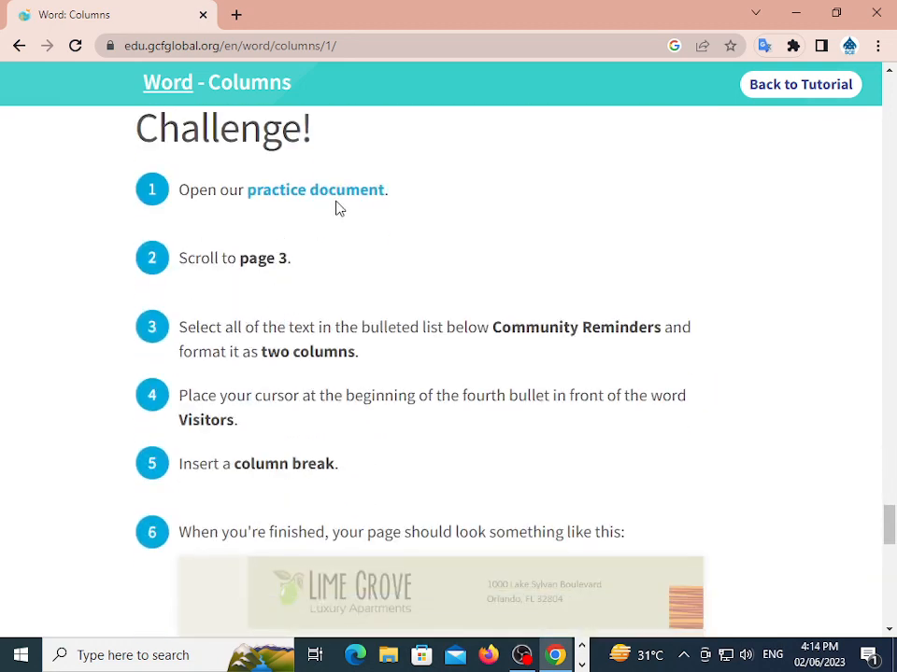
scroll(339, 208, down, 8)
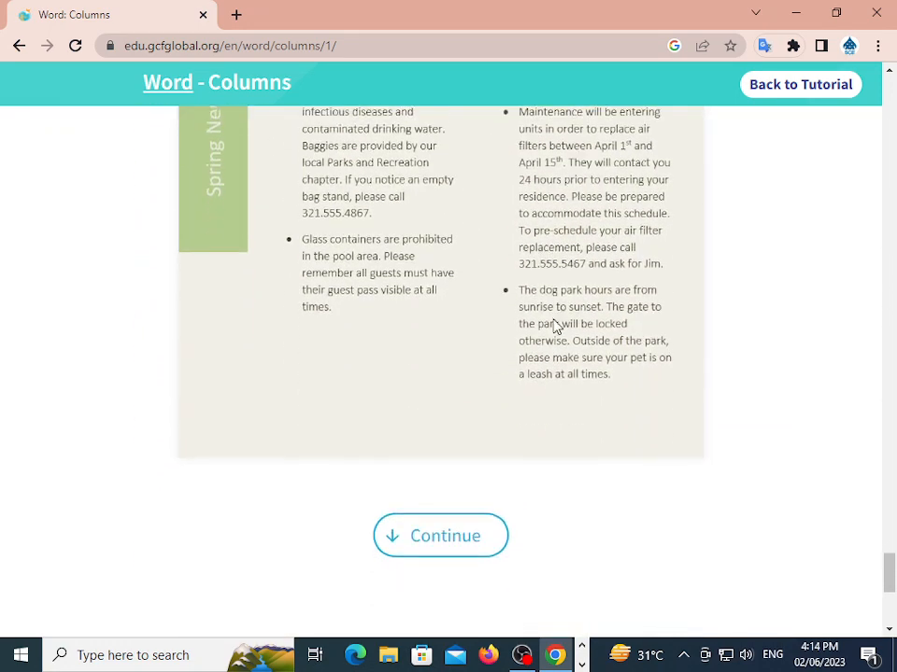
scroll(555, 325, down, 3)
scroll(340, 352, up, 7)
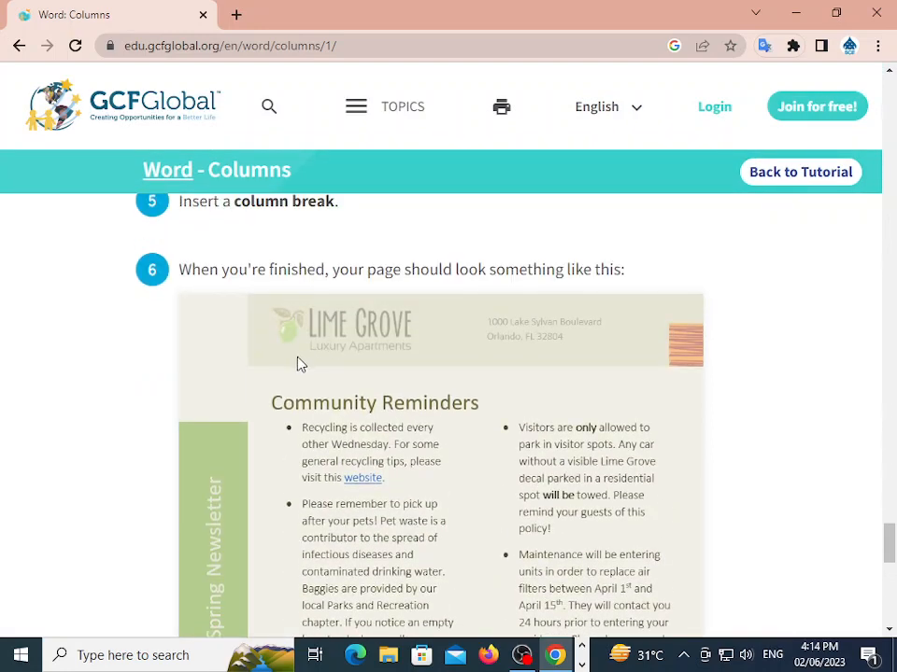
scroll(301, 364, down, 1)
scroll(415, 298, down, 3)
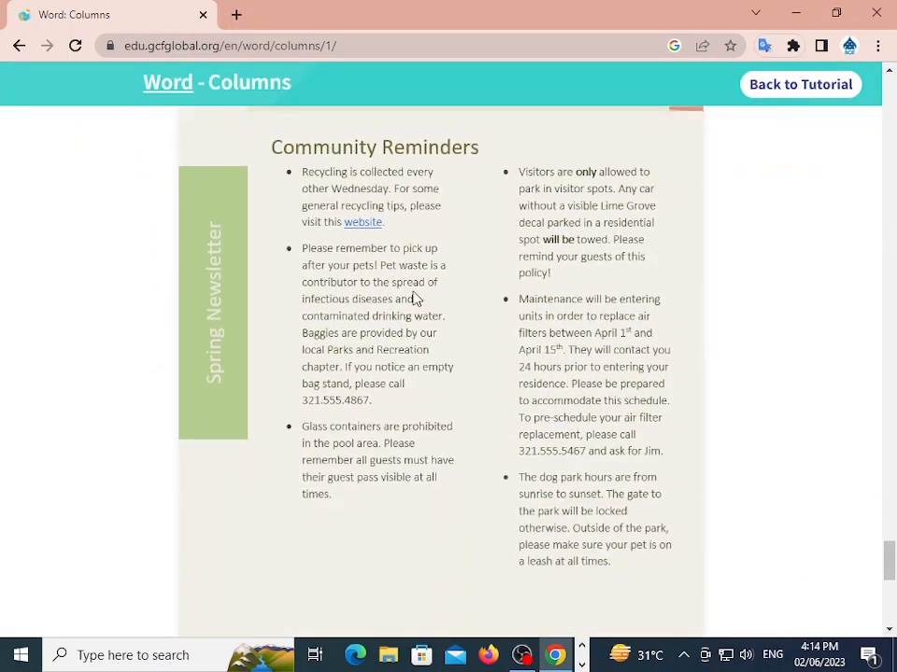
scroll(530, 544, up, 2)
scroll(366, 540, down, 1)
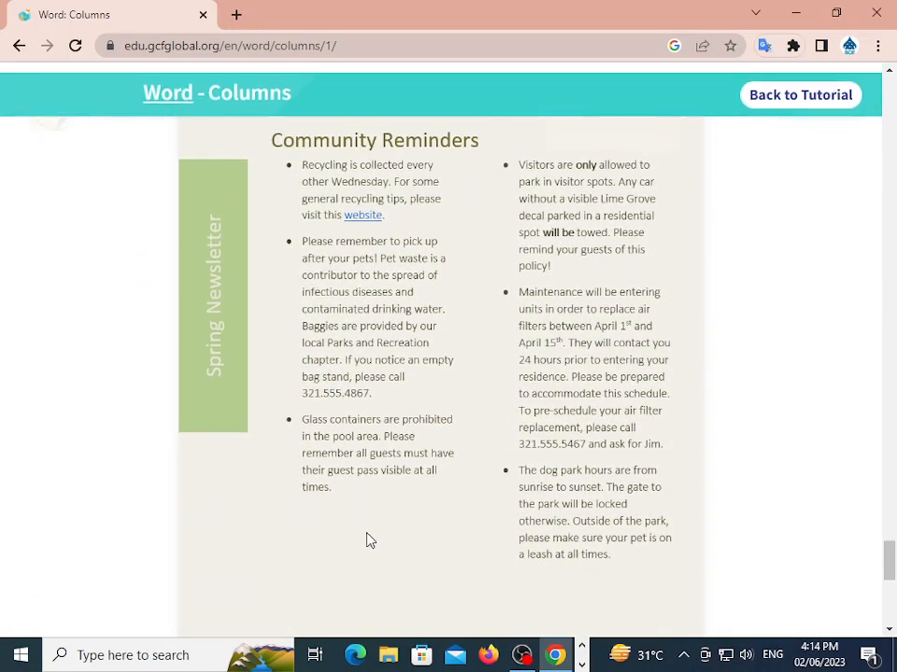
scroll(430, 406, up, 1)
scroll(533, 415, up, 4)
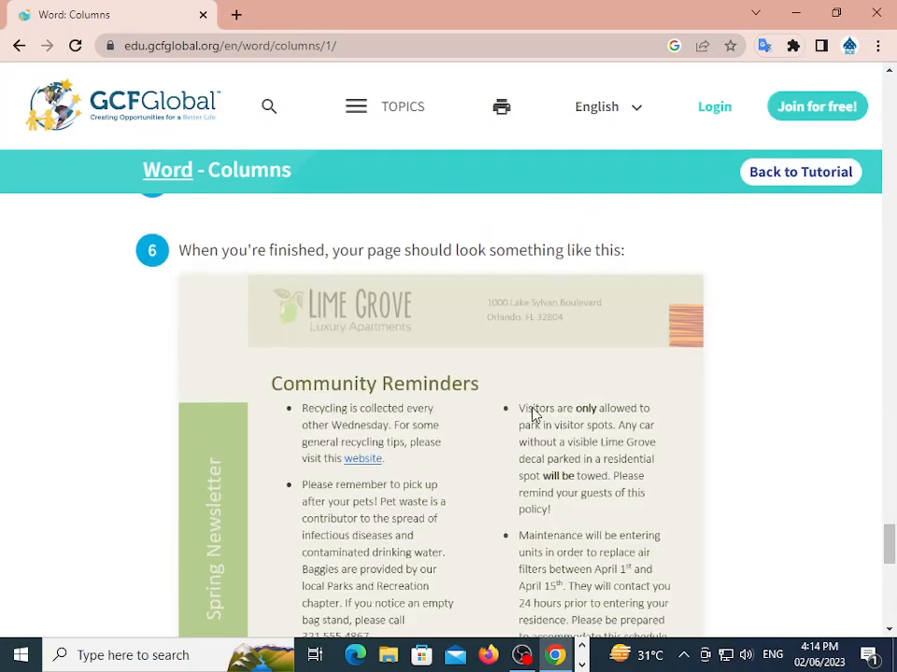
Return to the Word tutorial's lesson list and open the Breaks lesson
click(18, 47)
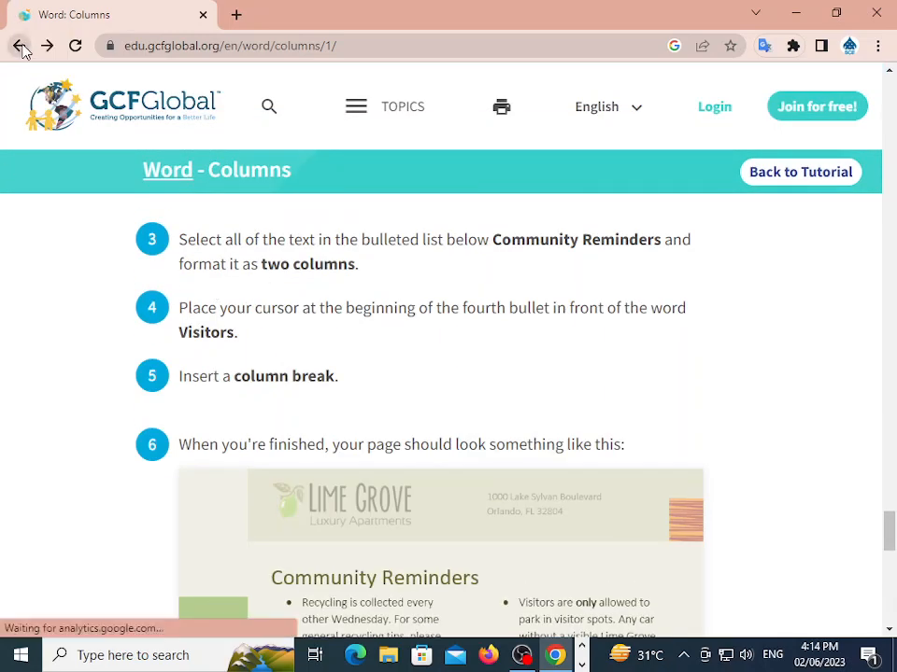
scroll(210, 350, down, 2)
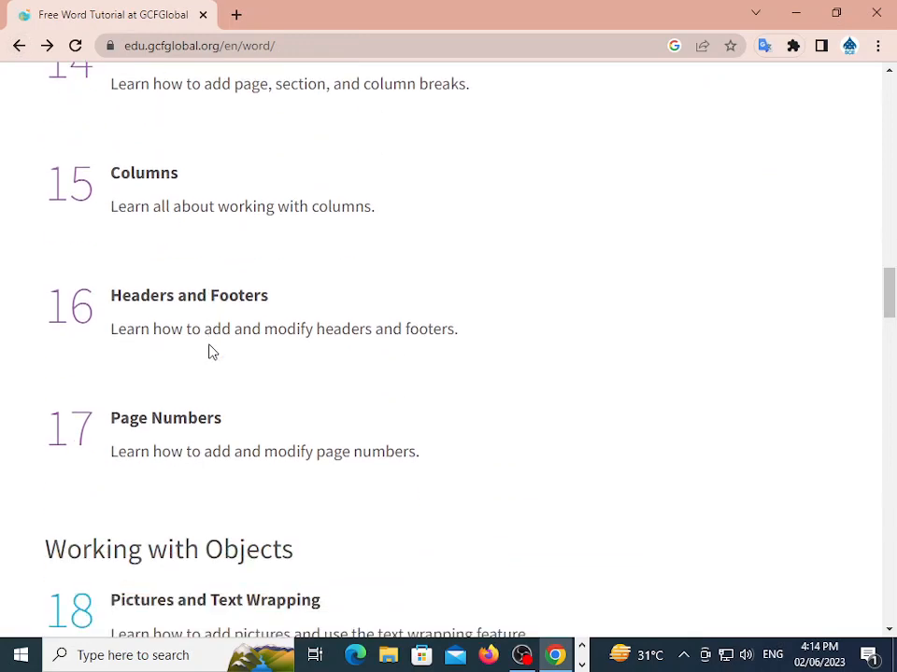
scroll(159, 317, up, 1)
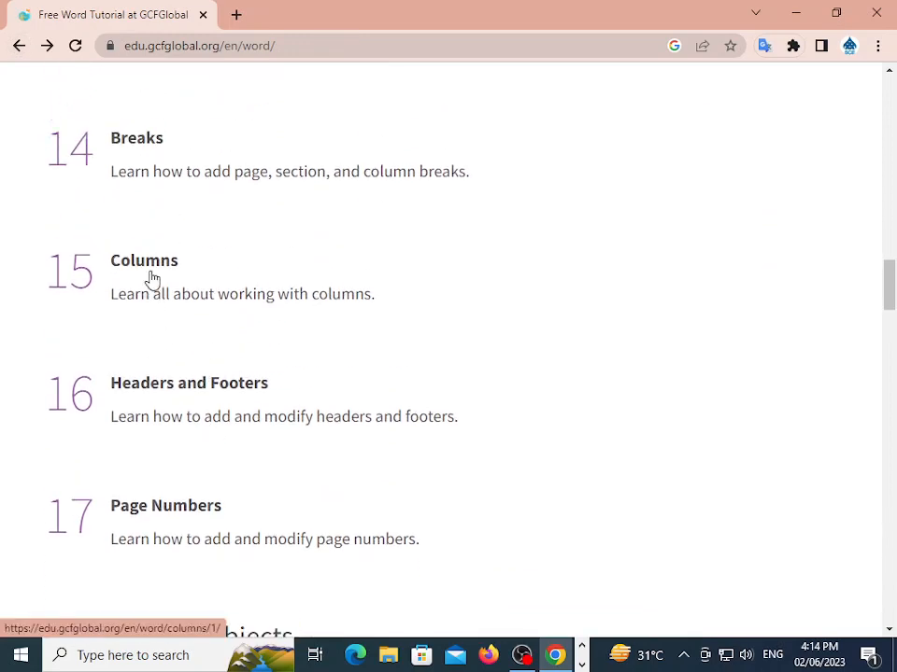
scroll(191, 403, up, 2)
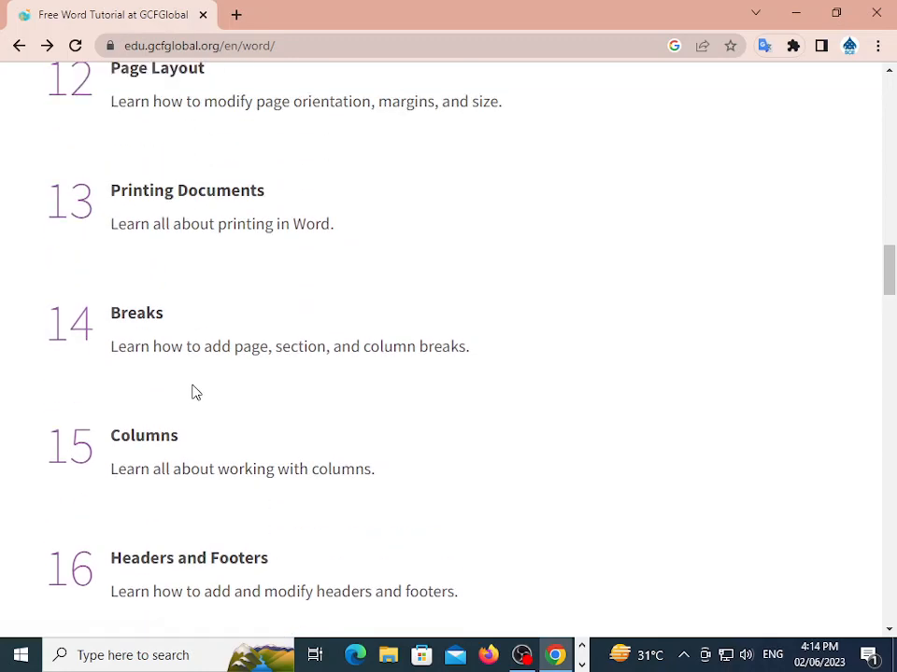
scroll(140, 409, up, 1)
click(123, 411)
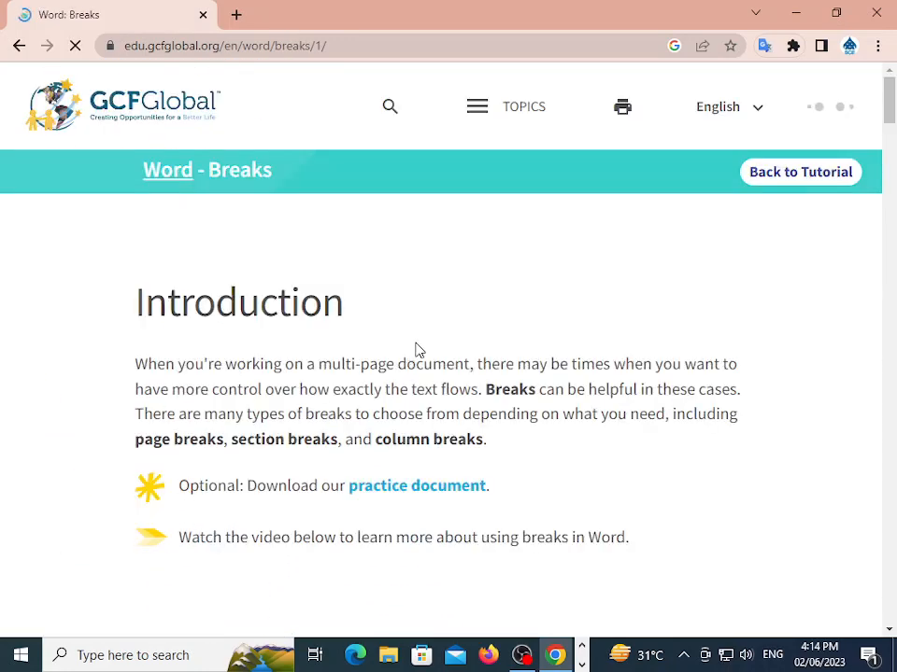
Read the Breaks lesson's section break types and insertion steps, including the Continuous example, and go back a page
scroll(630, 426, down, 12)
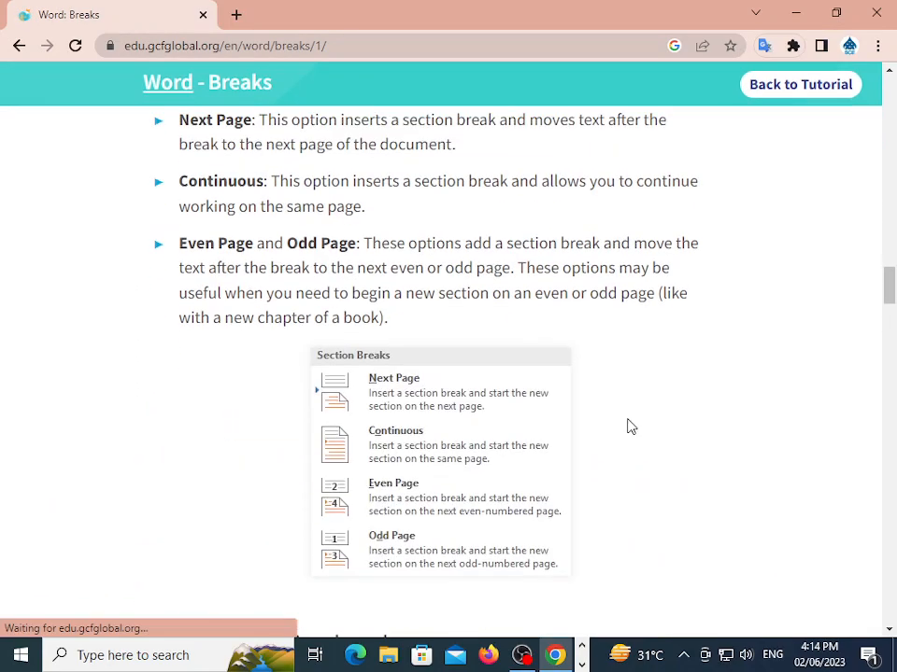
scroll(630, 427, down, 3)
scroll(395, 243, down, 5)
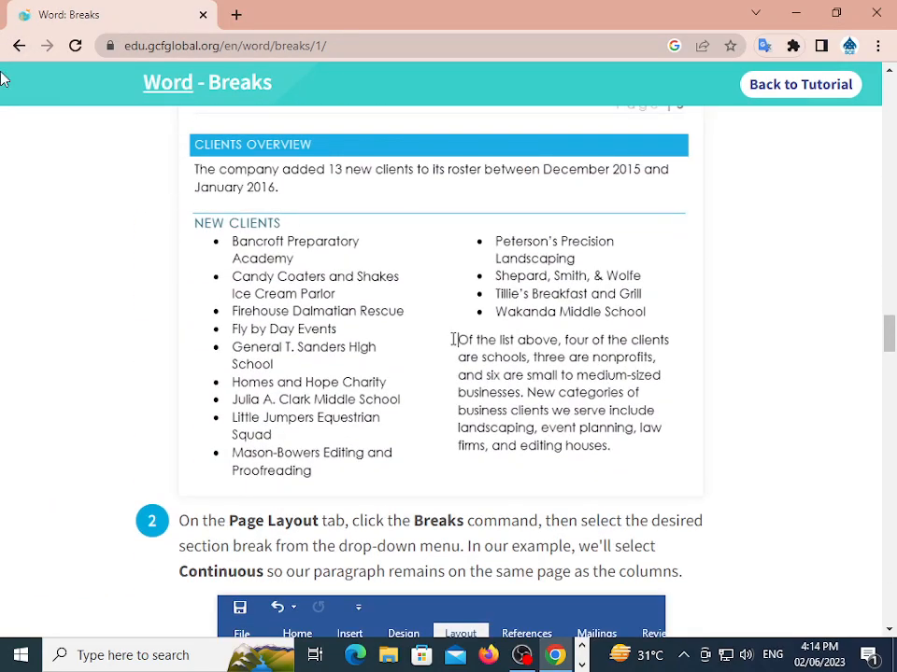
scroll(54, 242, down, 1)
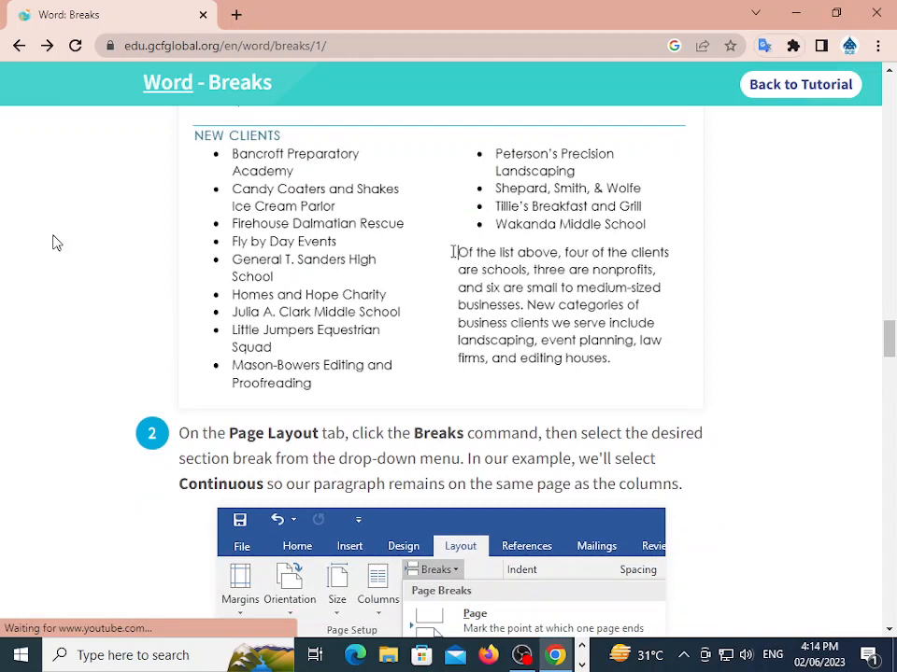
click(23, 44)
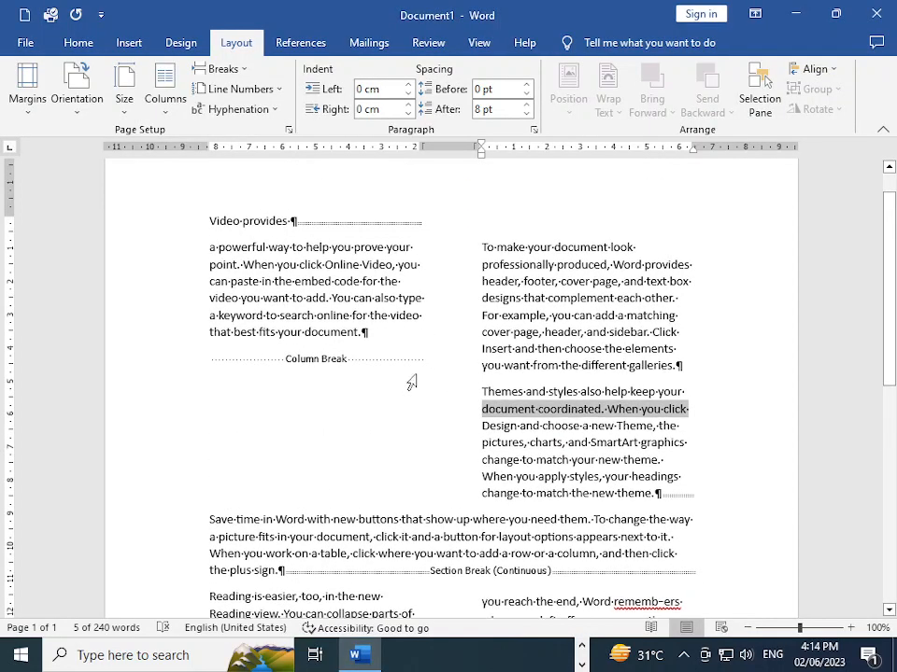
Switch to Word, hide the document's formatting marks and show them again
double_click(329, 317)
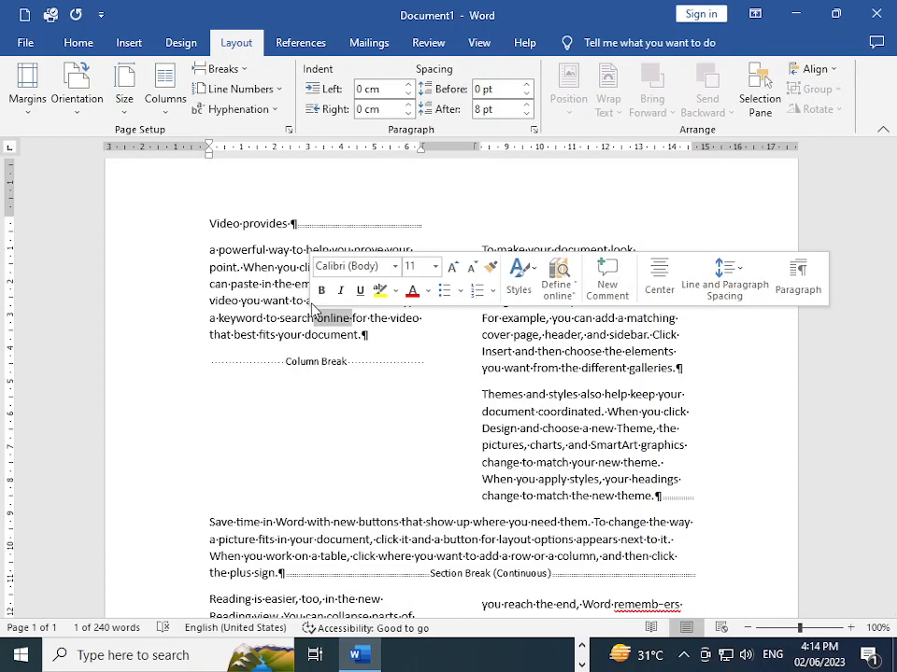
scroll(324, 315, down, 1)
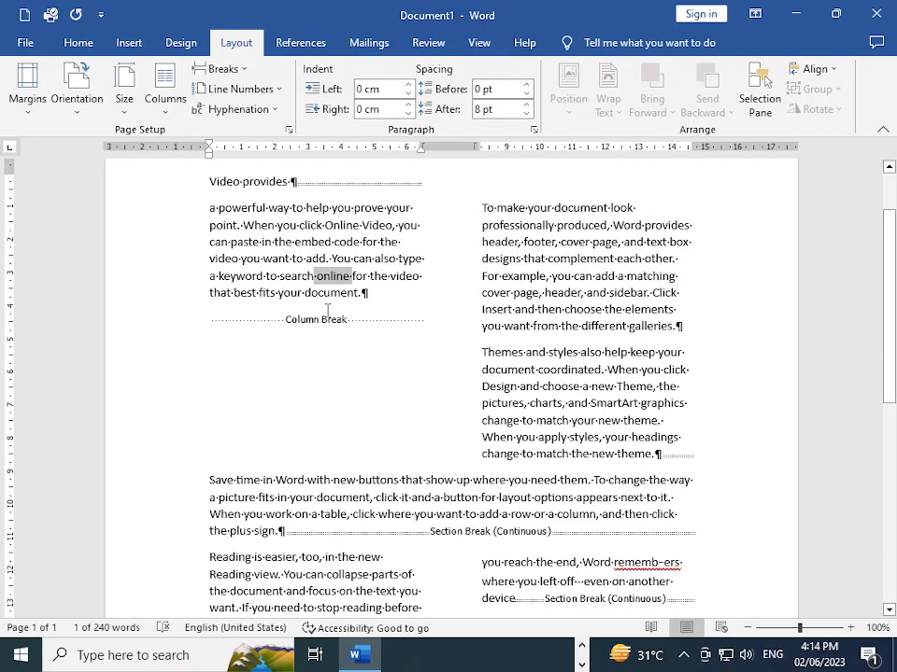
scroll(364, 230, up, 2)
click(177, 45)
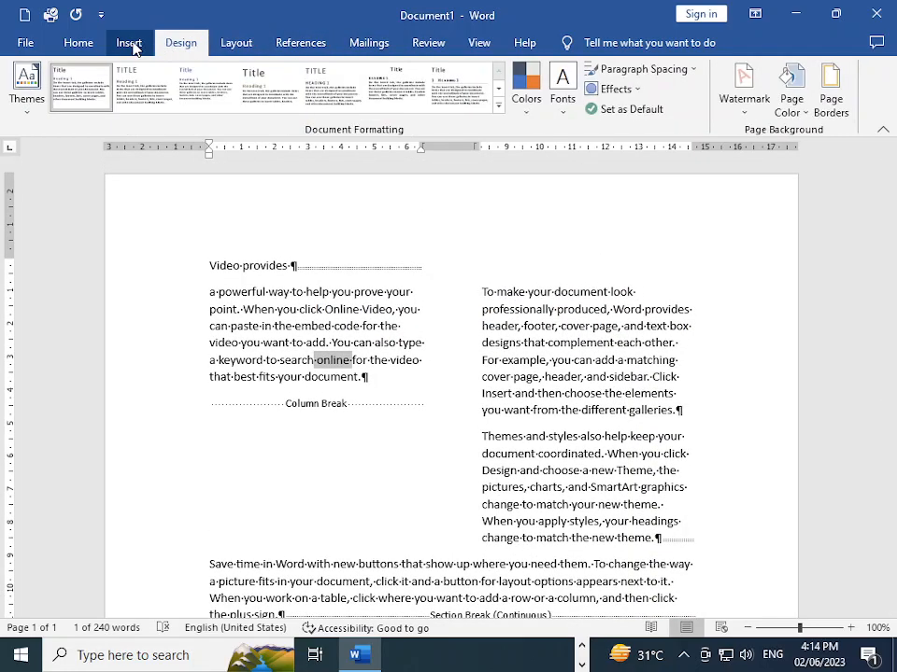
click(131, 44)
click(82, 43)
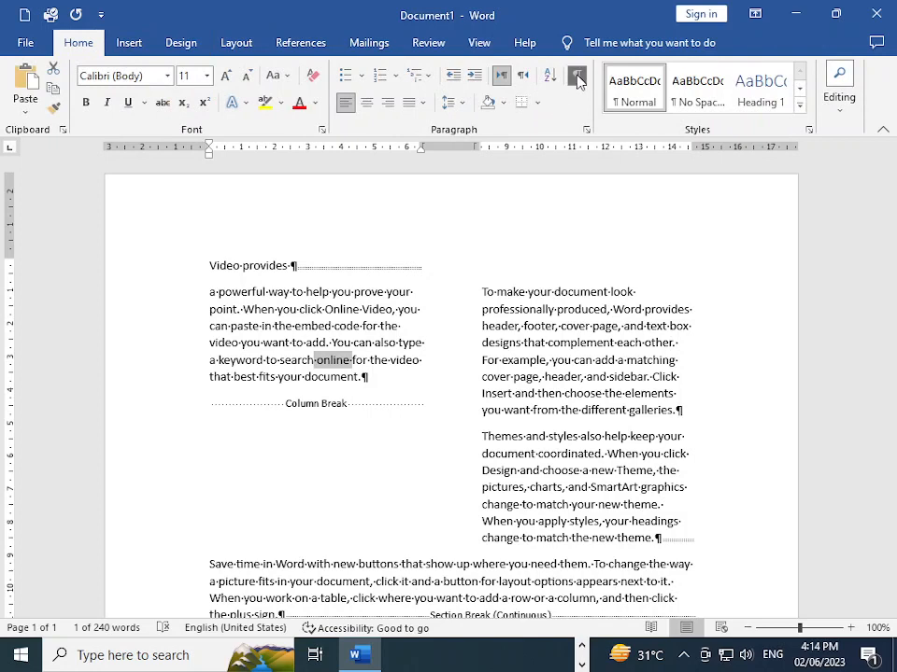
click(576, 76)
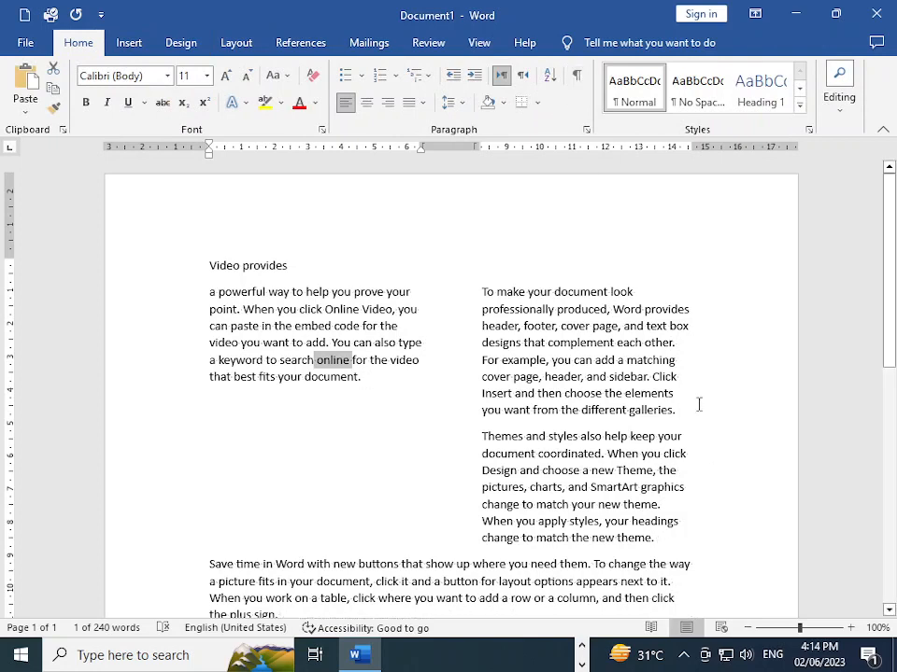
click(577, 76)
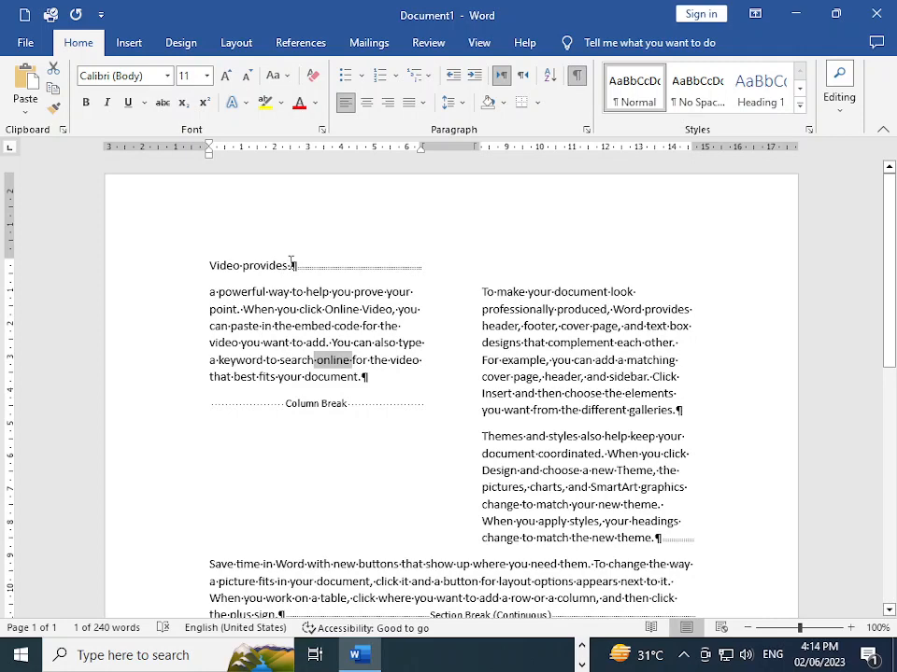
Review the column break and continuous section breaks in the text, toggling the formatting marks off and on again
click(372, 380)
scroll(553, 436, down, 2)
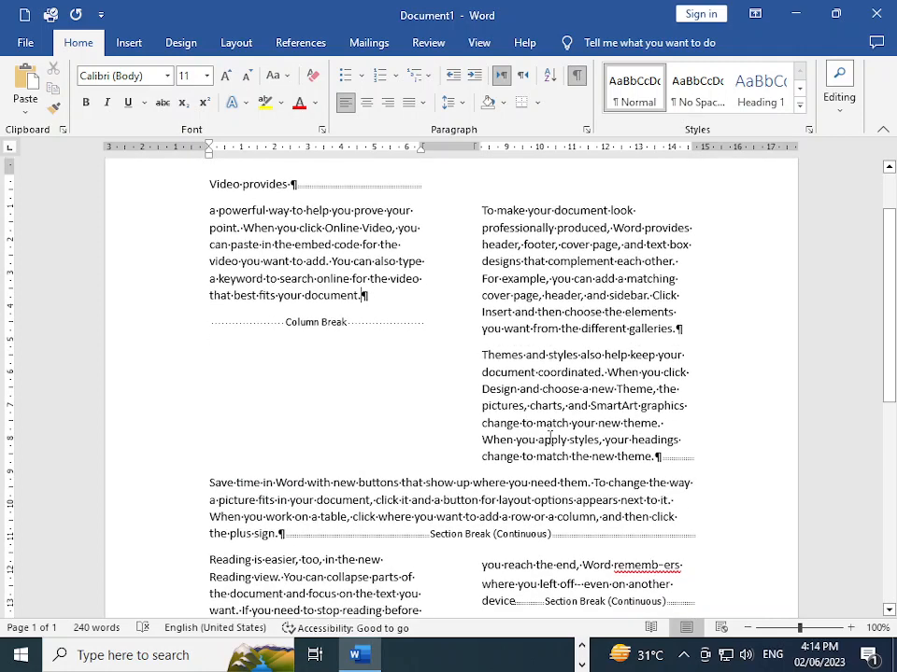
click(688, 324)
scroll(652, 449, down, 1)
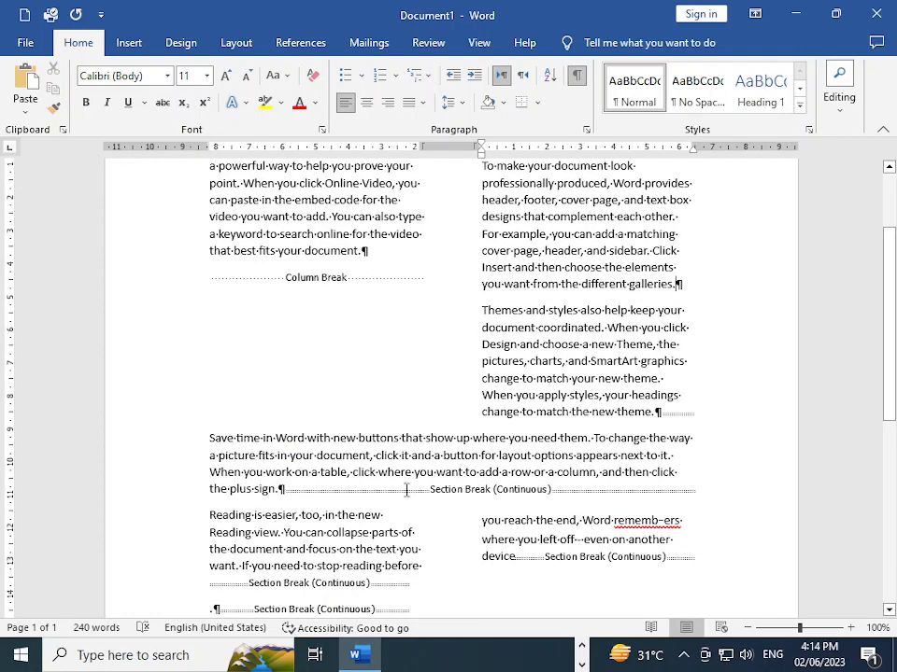
scroll(469, 567, down, 1)
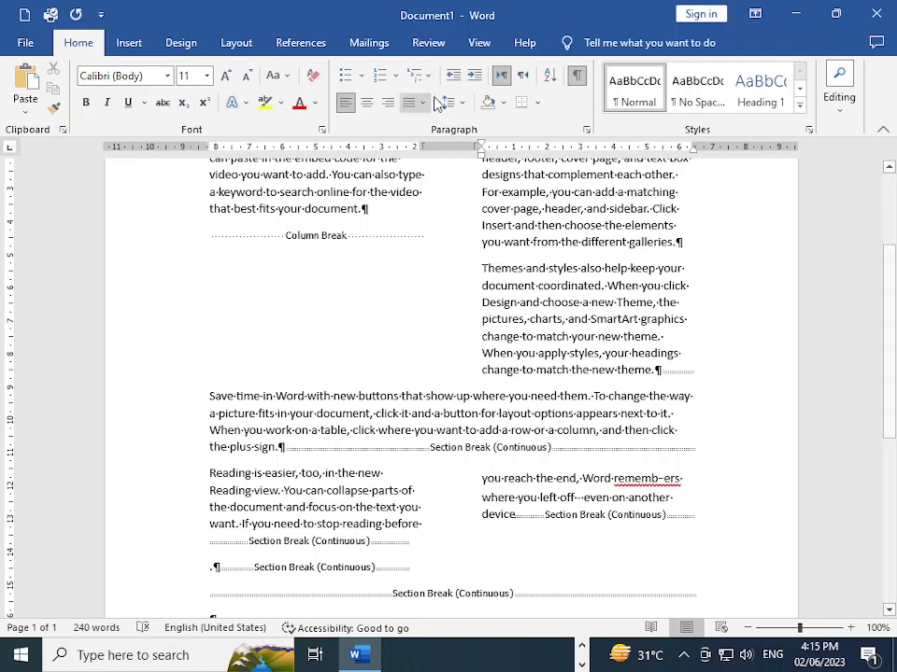
click(576, 74)
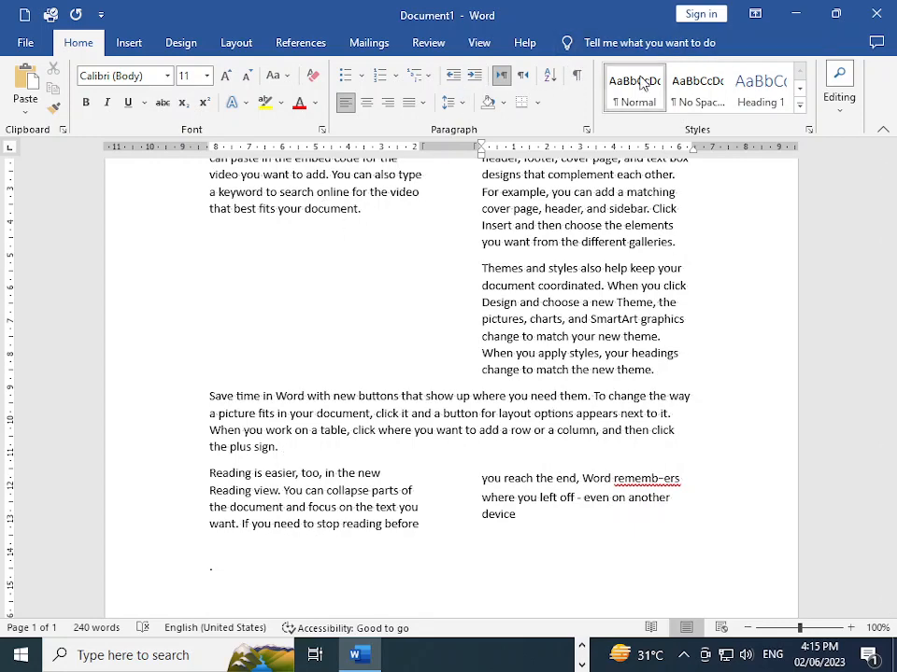
click(576, 75)
Examine the continuous section breaks around the document's last paragraphs, marking them in turn, and return towards the column text
scroll(395, 473, down, 2)
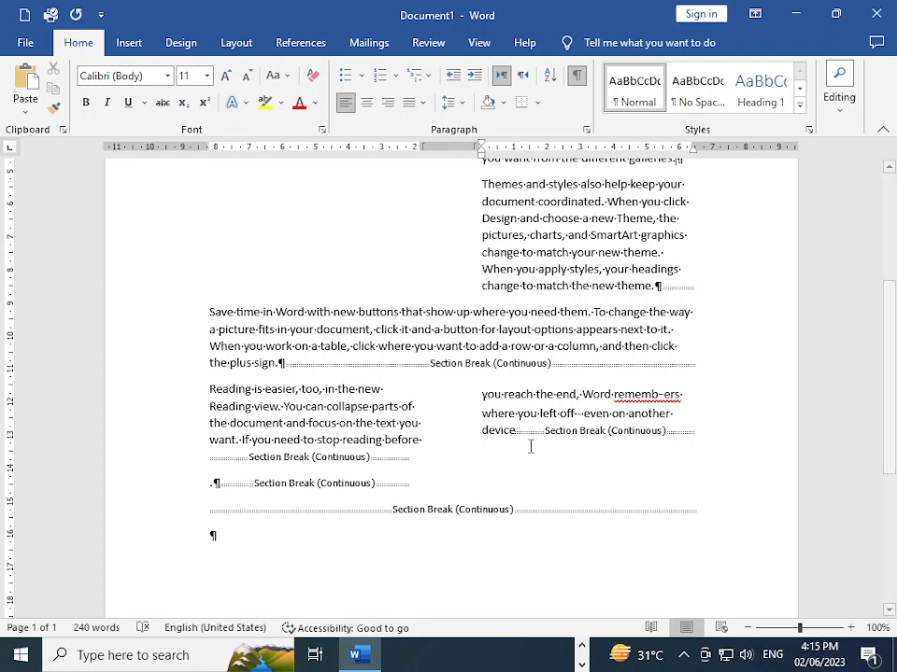
drag(559, 363, 381, 346)
click(416, 366)
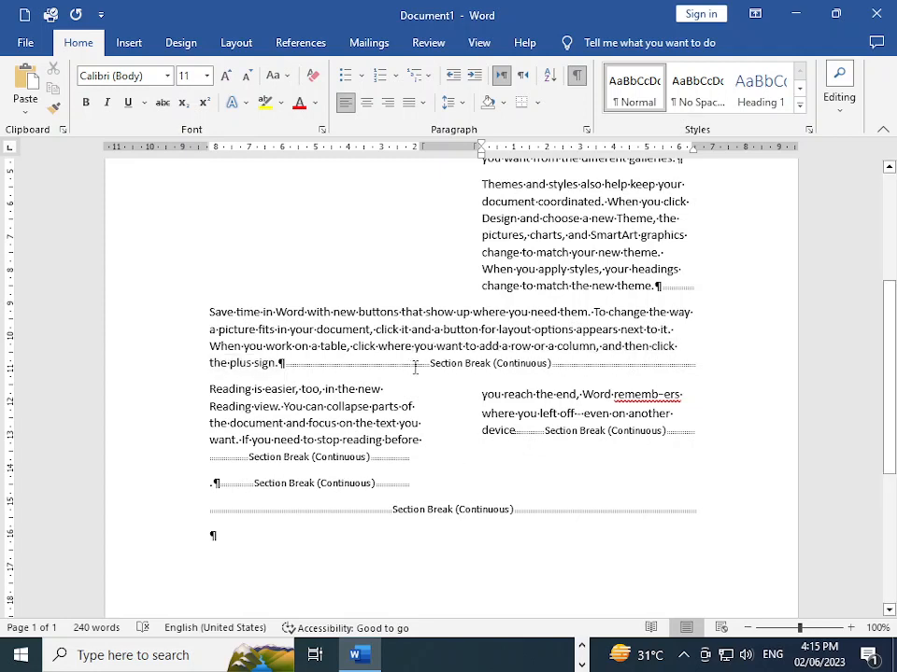
click(534, 429)
drag(374, 459, 275, 432)
drag(364, 481, 296, 454)
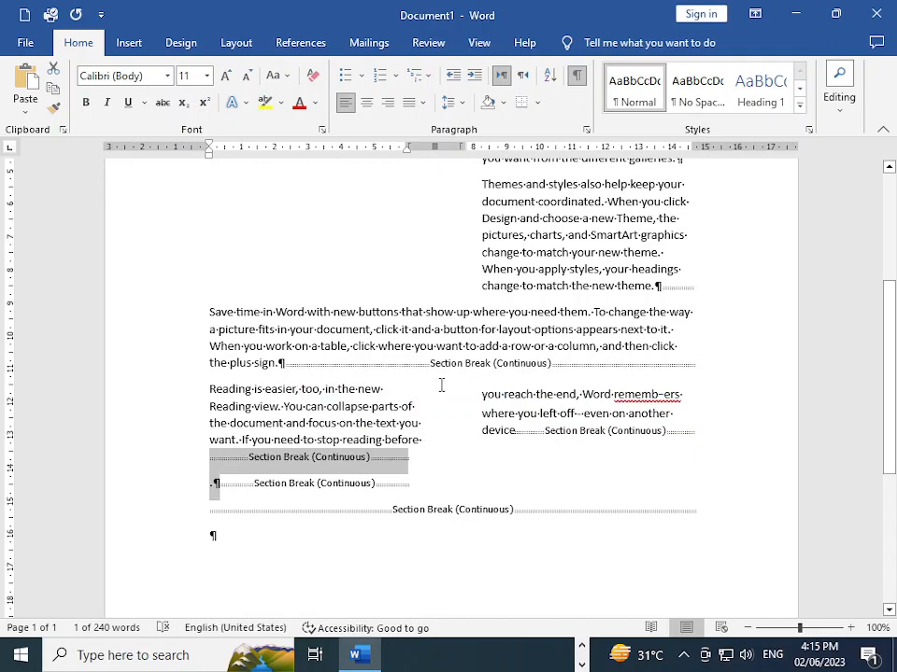
scroll(441, 385, up, 2)
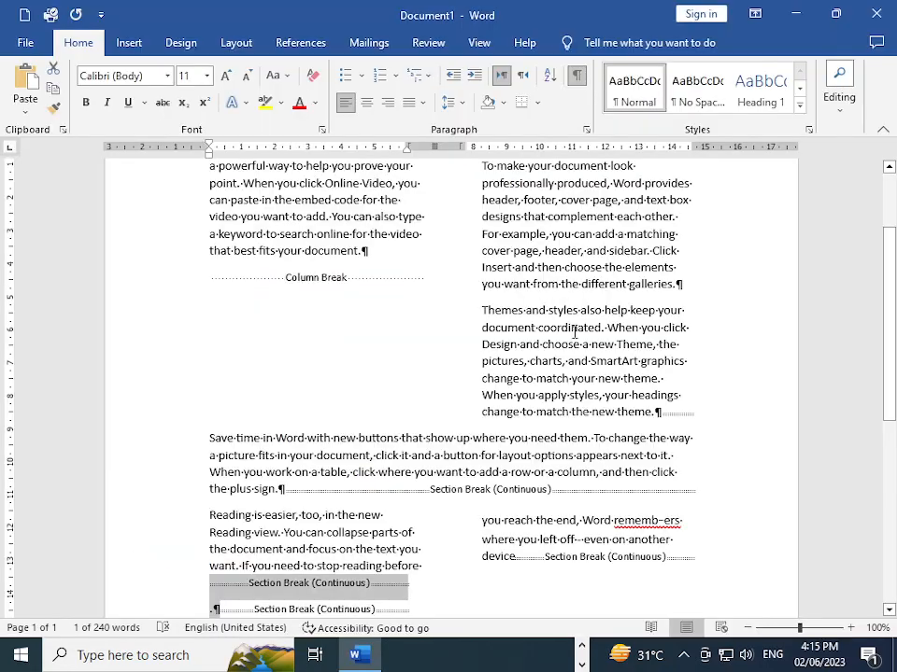
scroll(573, 330, up, 3)
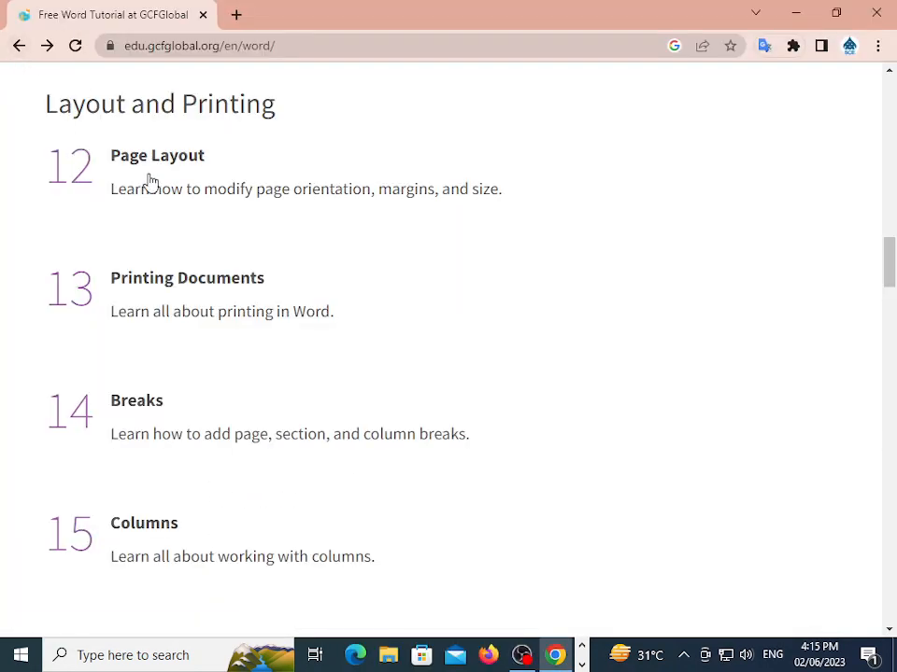
Switch to the browser tutorial and review the Layout and Printing lessons from Page Layout to Page Numbers
scroll(150, 182, down, 3)
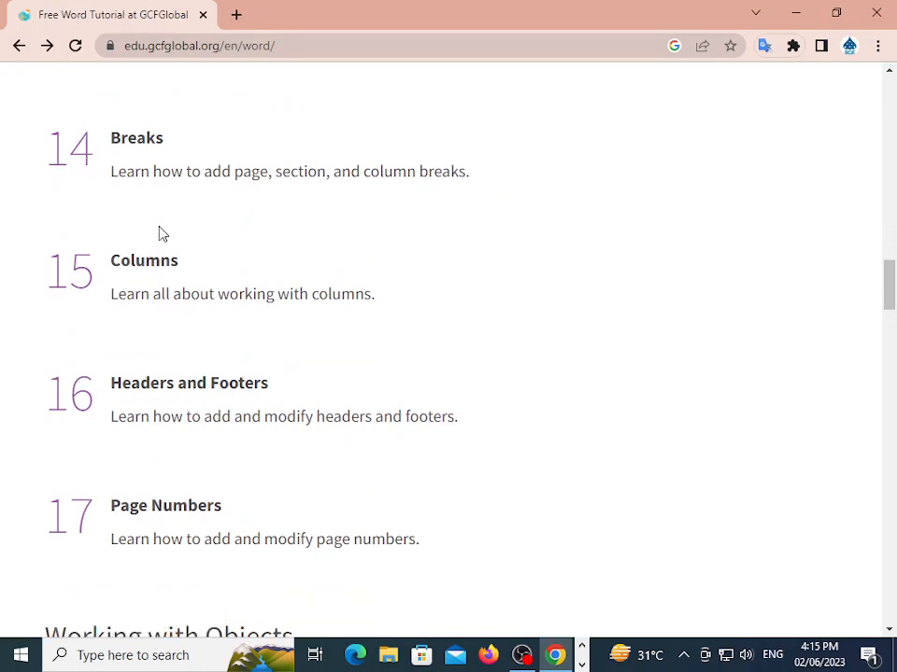
scroll(140, 439, down, 1)
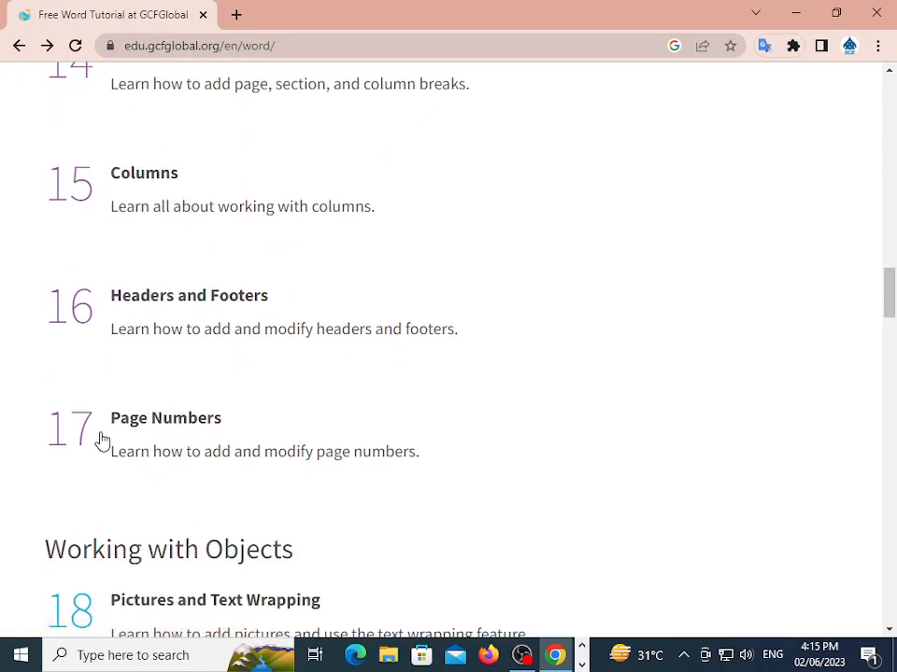
scroll(104, 435, up, 1)
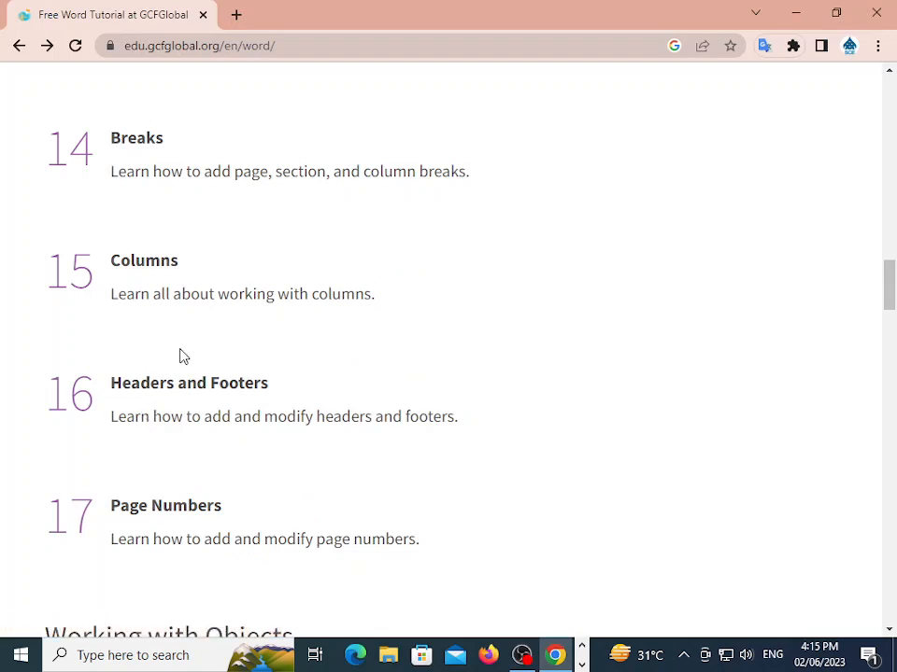
Close the Word tutorial and open Google Classroom from the Google apps in a new browser tab
key(ctrl+t)
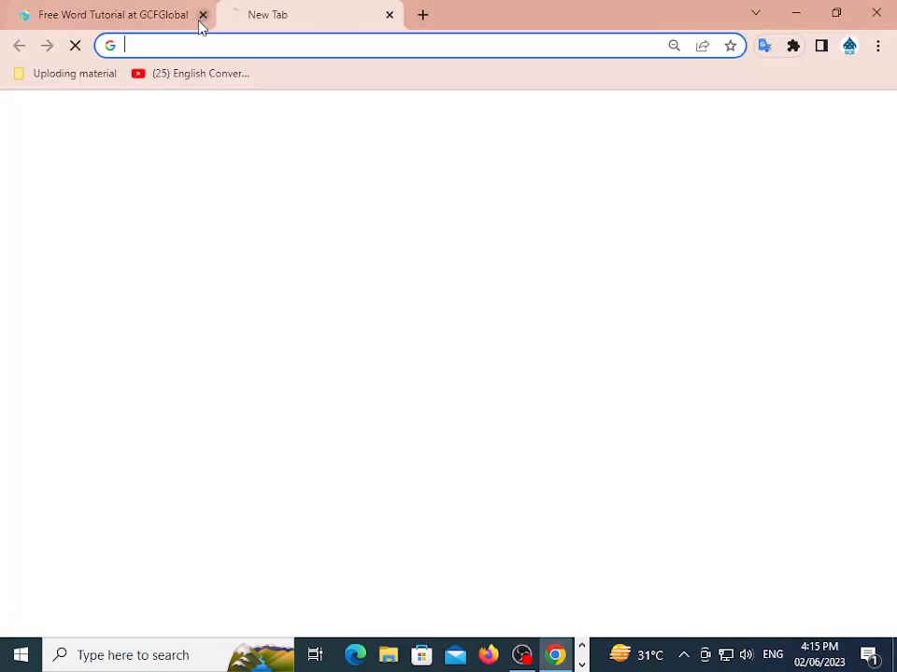
click(200, 15)
click(840, 123)
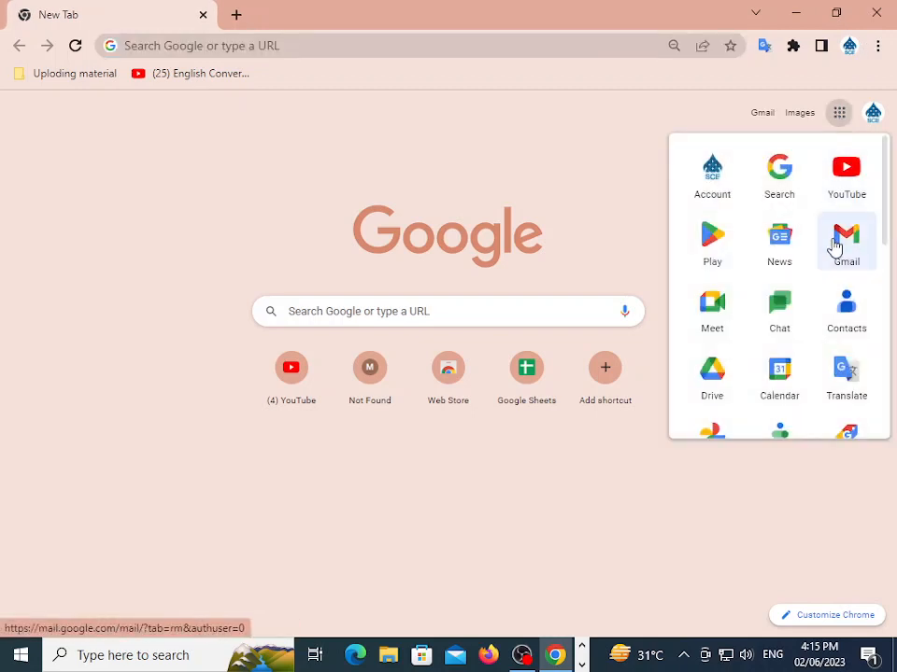
scroll(832, 245, down, 5)
click(828, 313)
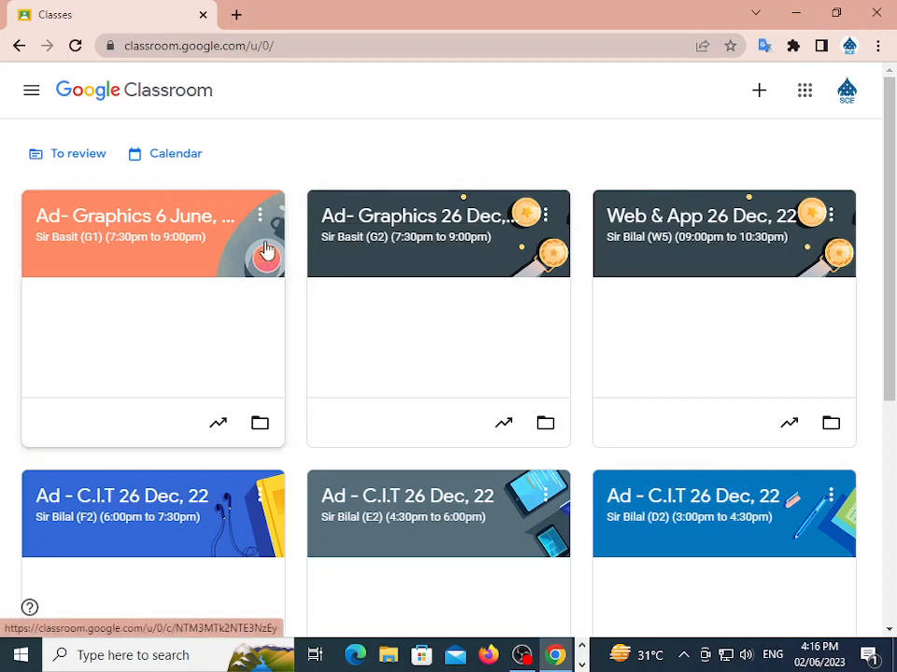
Look through the class cards and open the Ad - C.I.T 26 Dec, 22 class D2 (3:00pm to 4:30pm)
scroll(231, 305, down, 1)
scroll(366, 296, down, 2)
scroll(430, 344, down, 3)
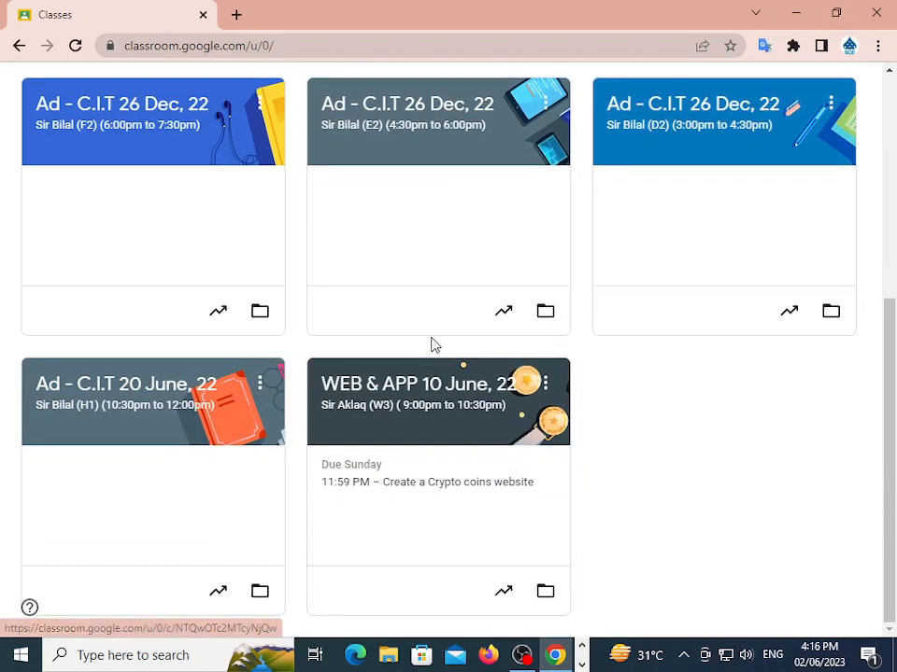
scroll(346, 401, up, 5)
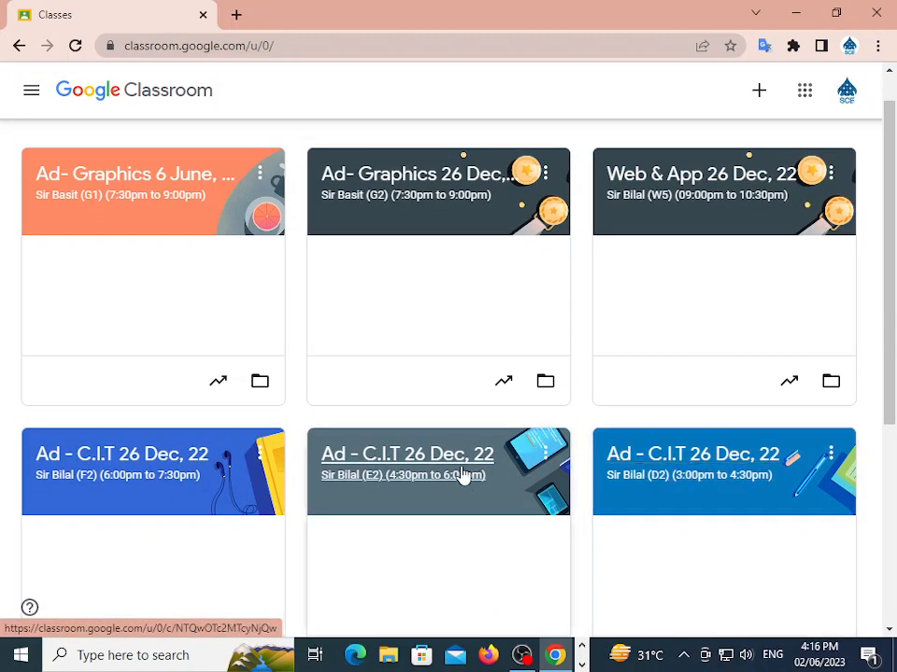
click(697, 476)
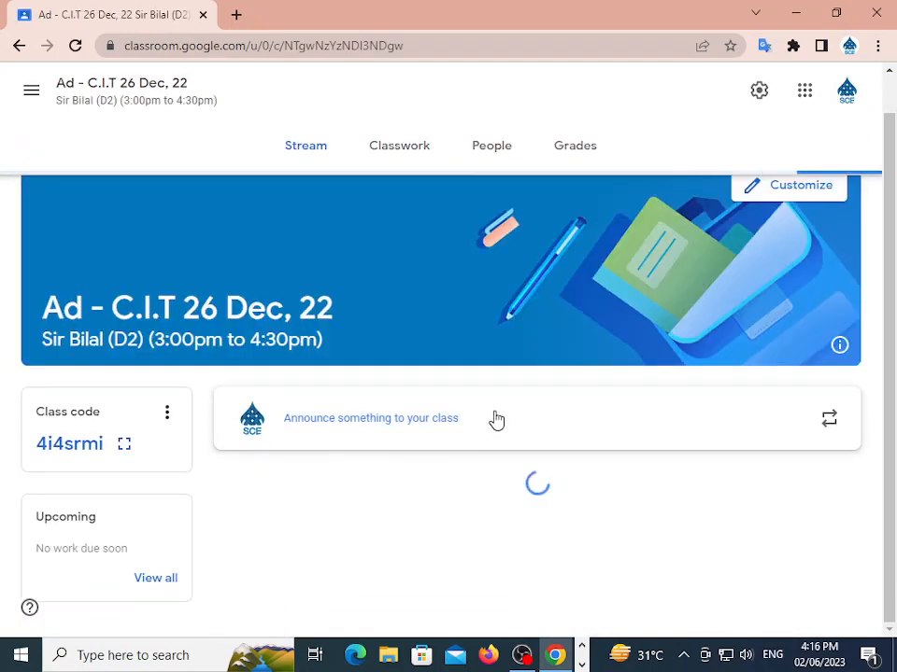
Check the recently posted assignments in the class stream, with a brief visit to the classwork list
scroll(491, 421, down, 2)
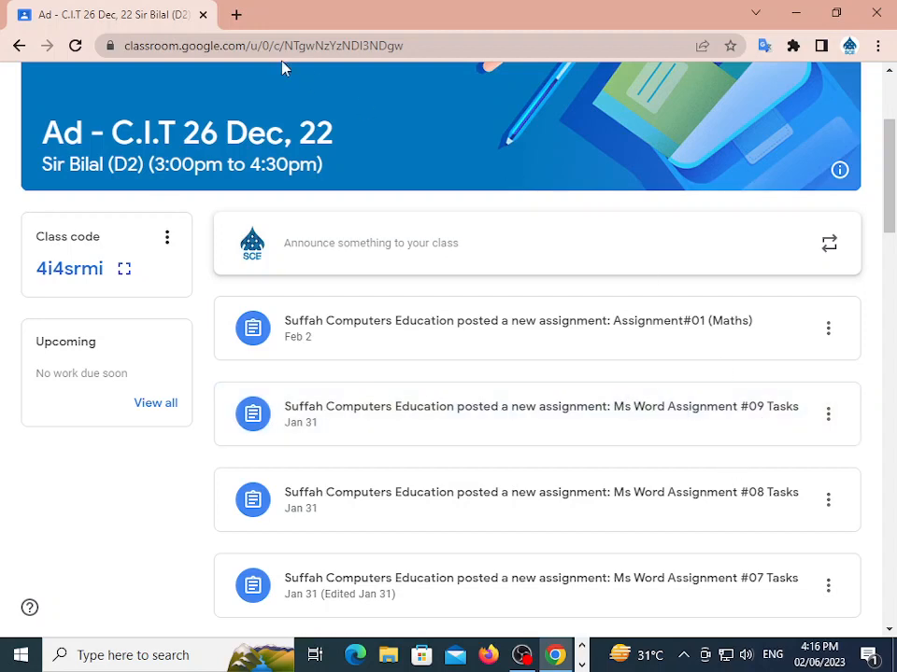
scroll(405, 244, up, 2)
click(394, 145)
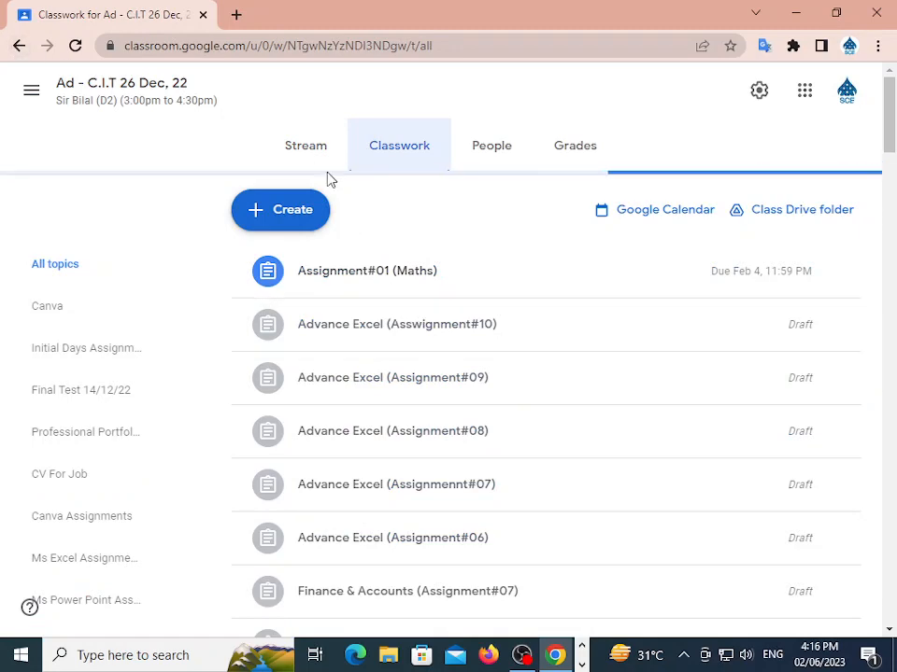
click(19, 45)
scroll(506, 441, down, 1)
scroll(506, 441, down, 1)
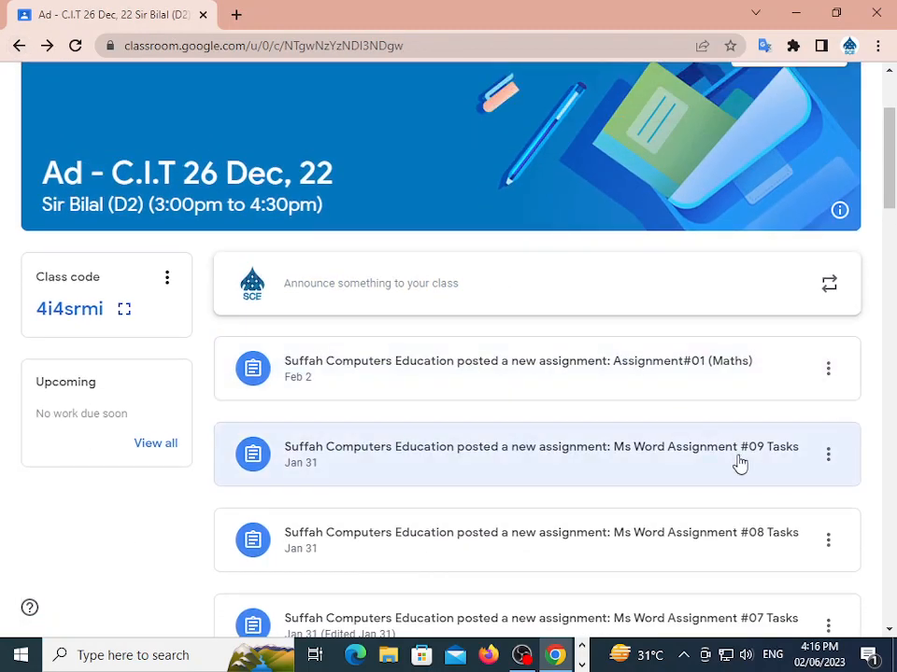
scroll(440, 284, up, 2)
Open the class's classwork and expand the full list of Ms Word assignments to reach the drafts
click(396, 156)
scroll(380, 364, down, 4)
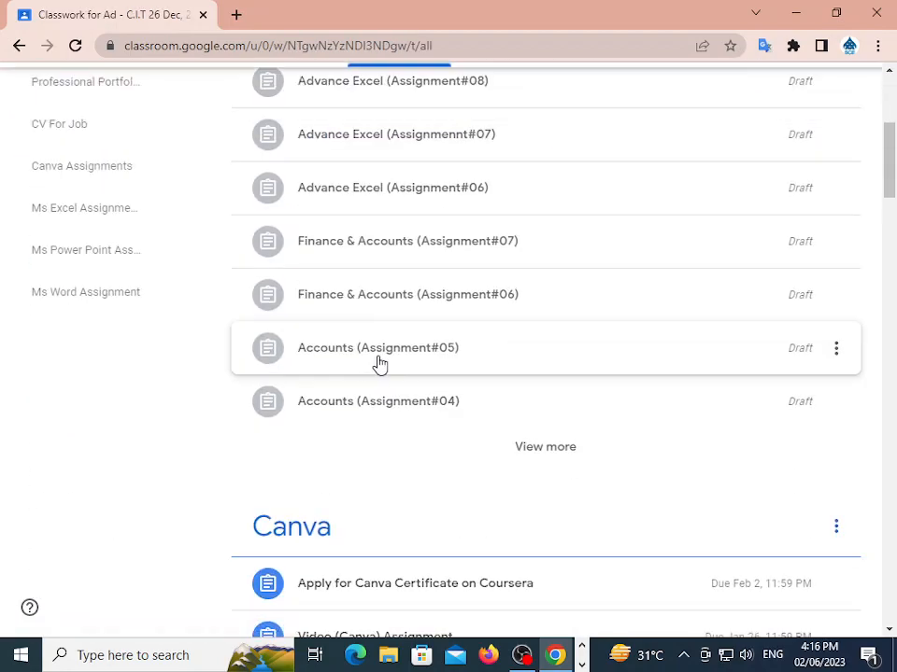
scroll(380, 365, down, 20)
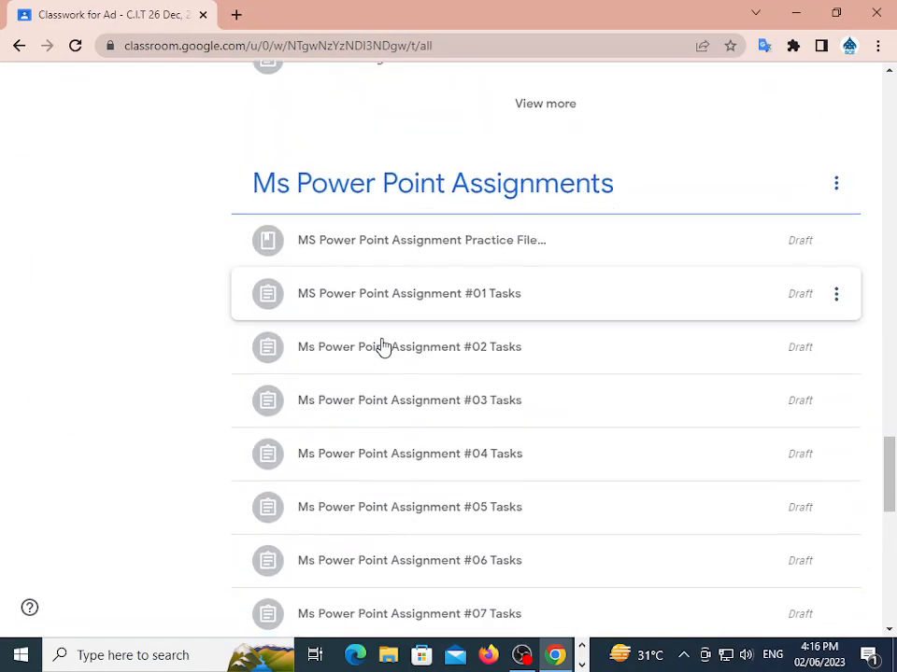
scroll(383, 347, down, 9)
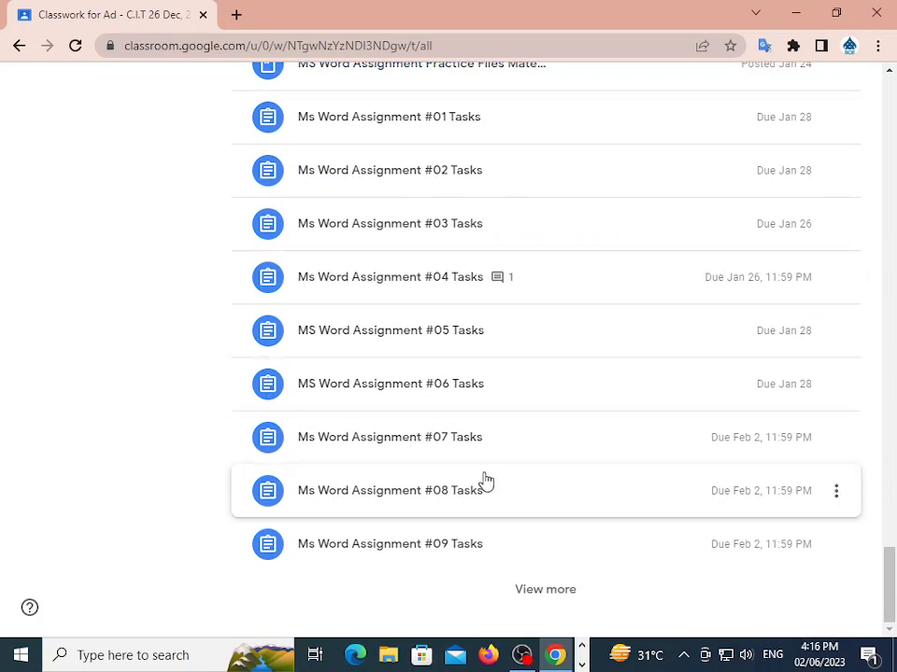
click(541, 589)
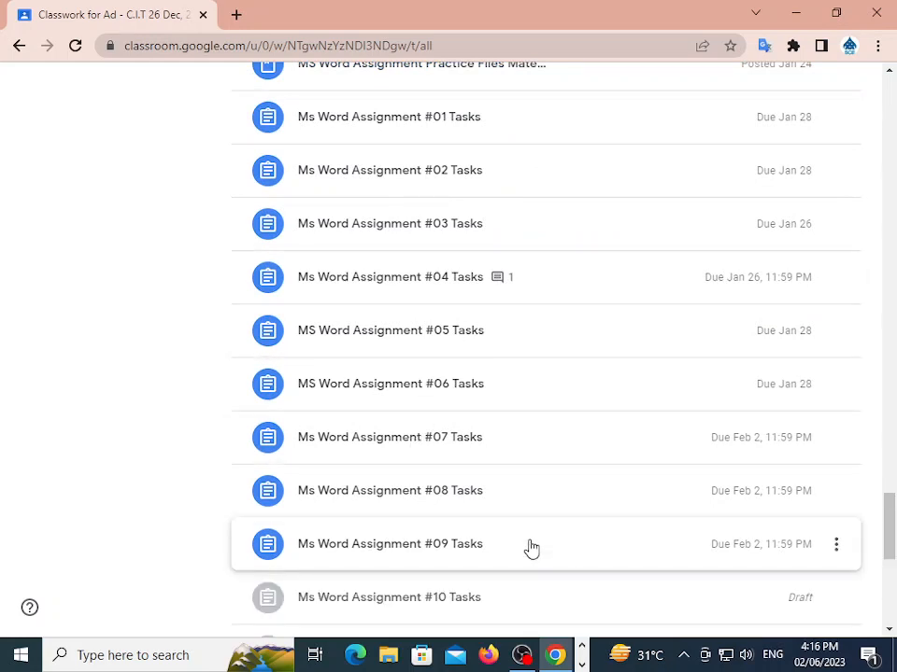
scroll(531, 548, down, 3)
Expand the draft Ms Word Assignment #10 Tasks and open it for editing
click(837, 338)
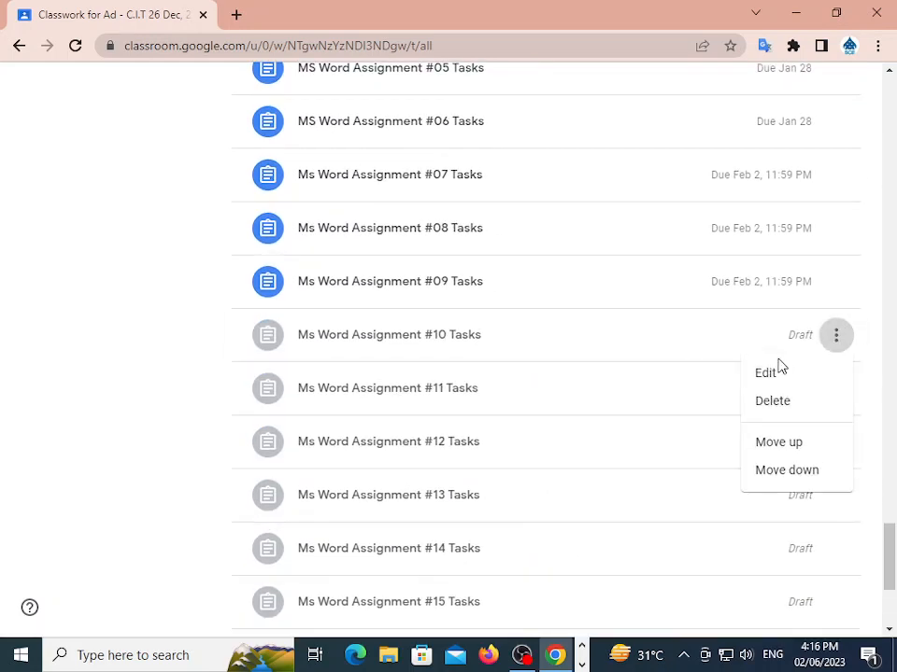
click(701, 350)
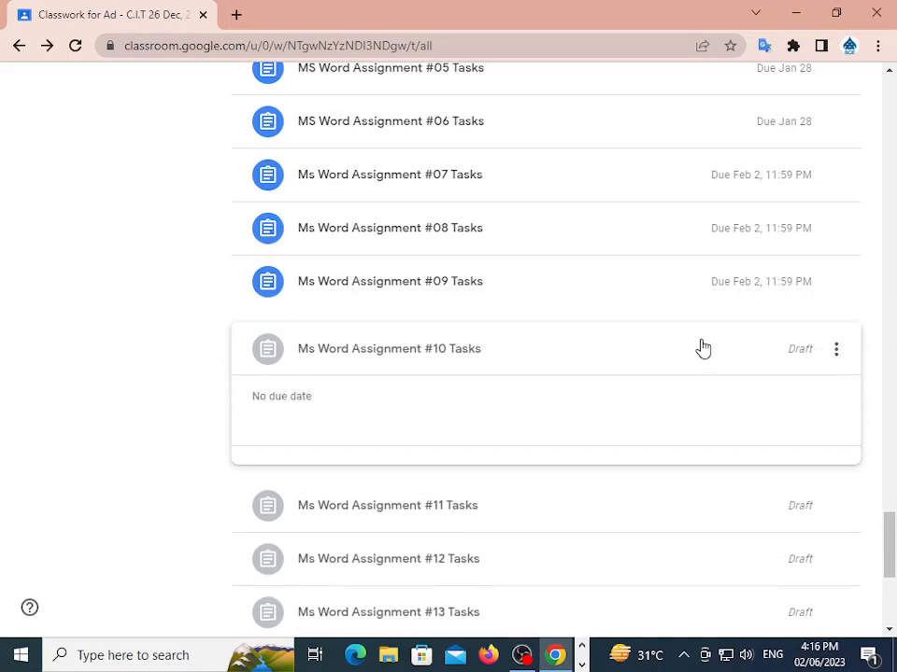
click(836, 352)
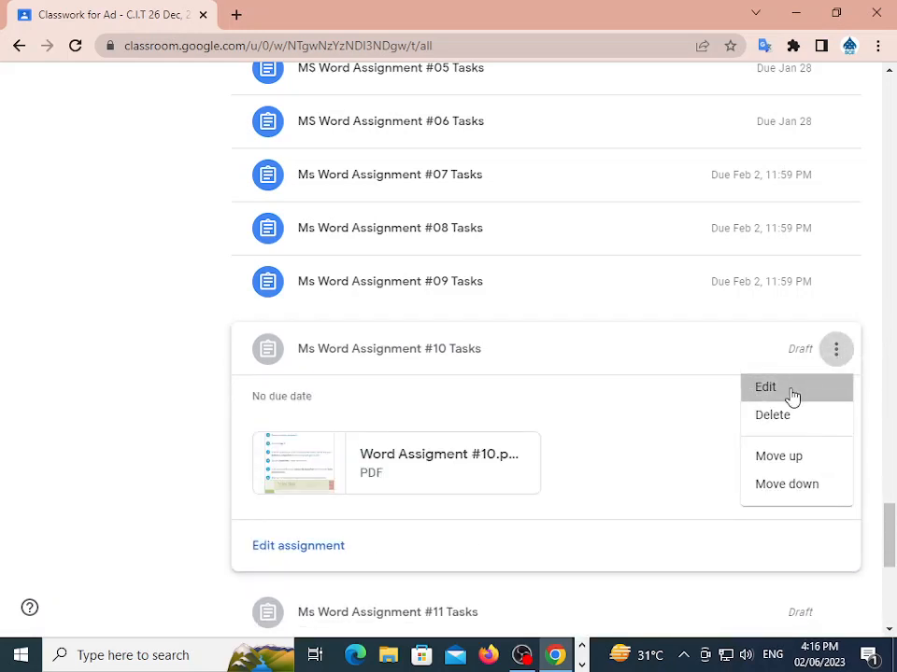
click(793, 393)
Set the assignment's points to 10 and add the C.I.T 26 Dec classes F2 and E2 as recipients
click(653, 276)
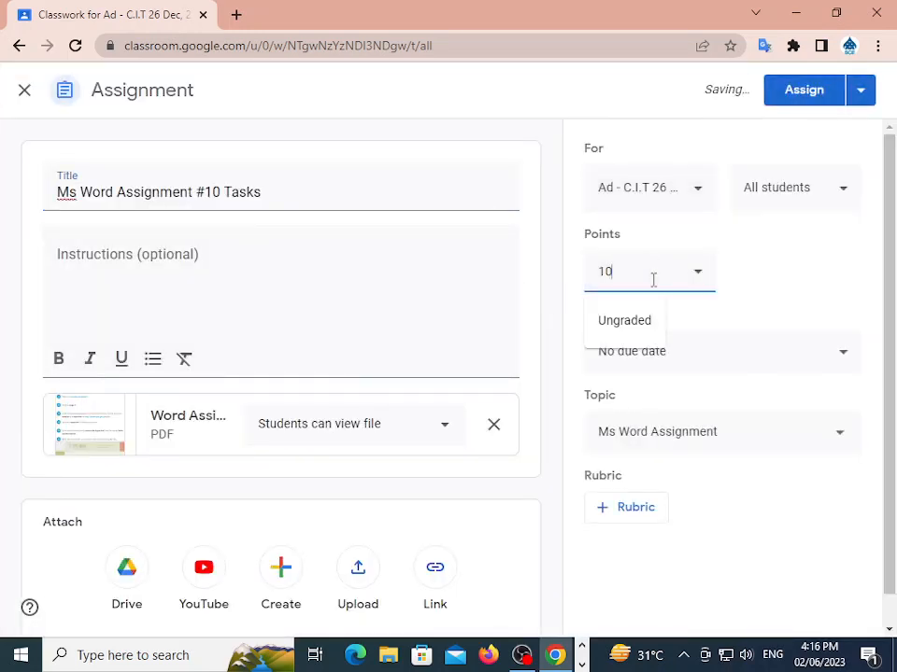
click(766, 311)
click(687, 194)
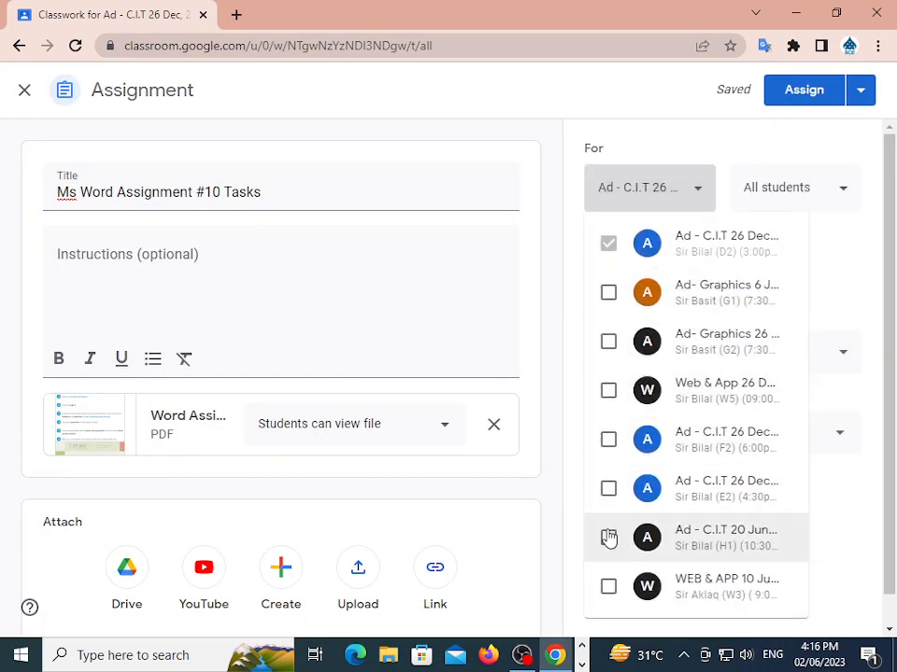
click(609, 442)
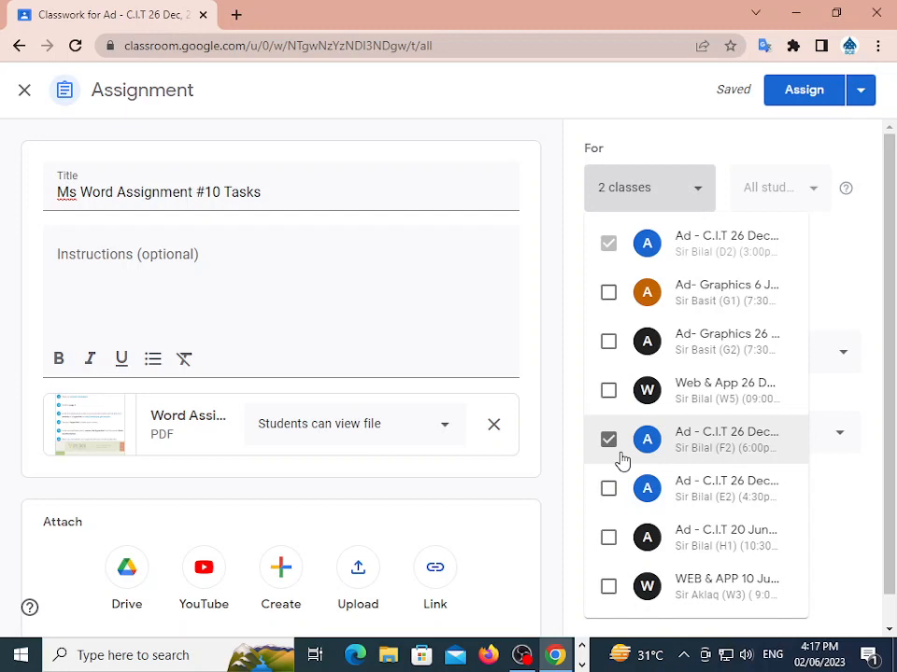
click(613, 493)
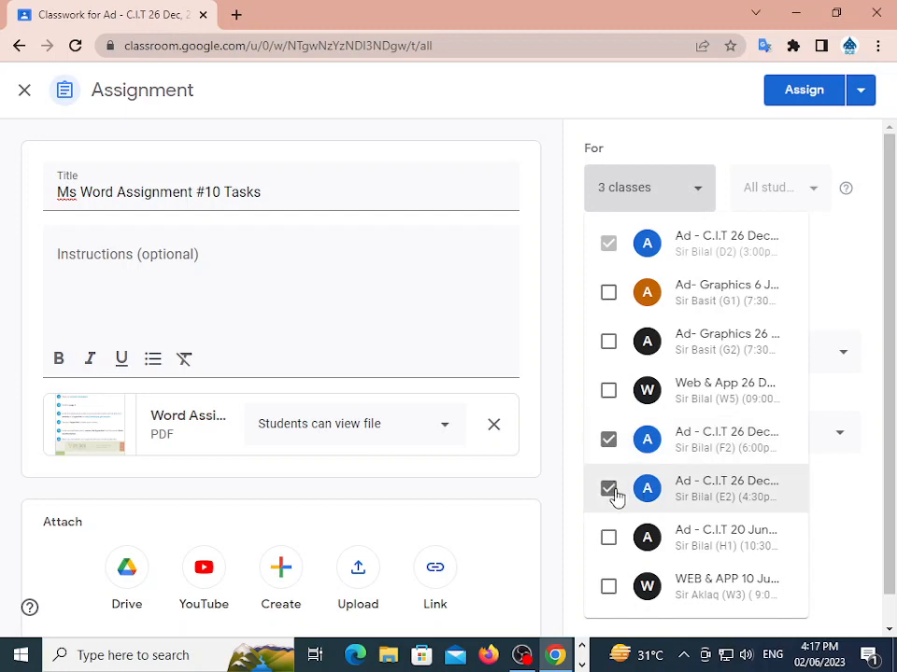
click(840, 532)
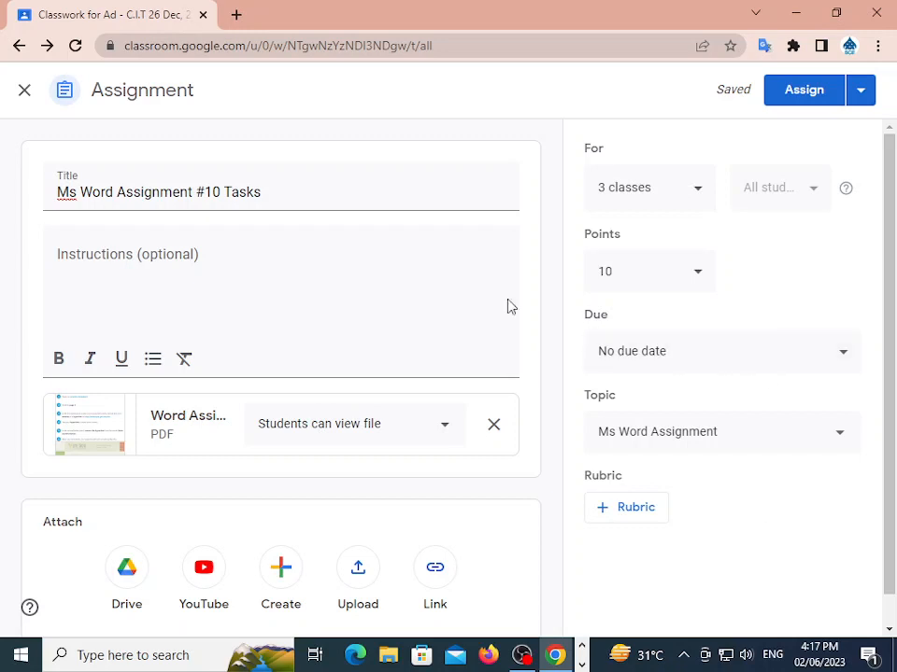
Correct the assignment title to MS Word Assignment #10 Tasks
click(77, 193)
key(BackSpace)
text(S)
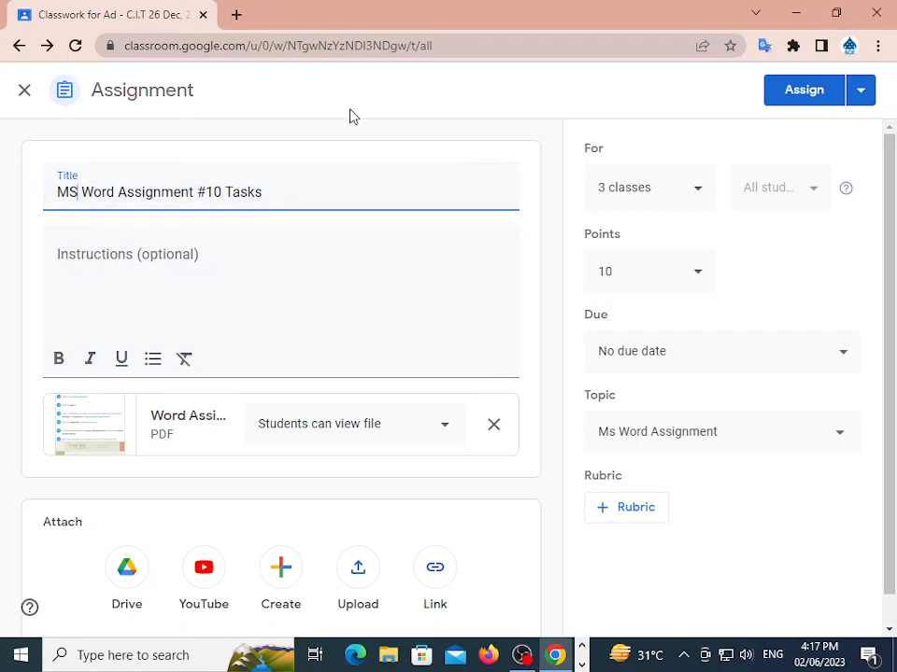
click(781, 251)
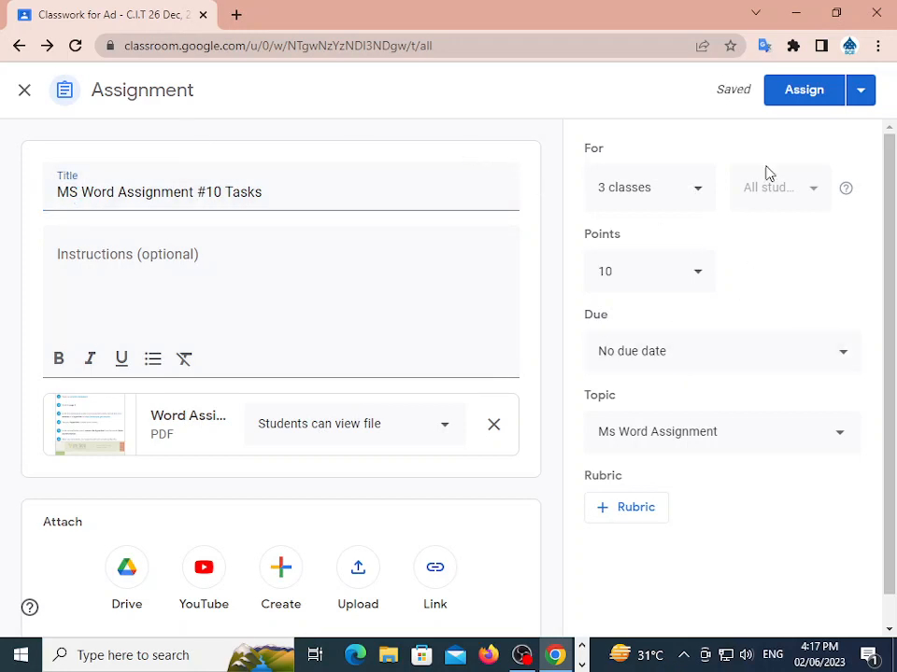
Set the assignment's due date to Feb 8, 2023 at 11:59 PM and assign it to the three classes
click(725, 352)
click(650, 436)
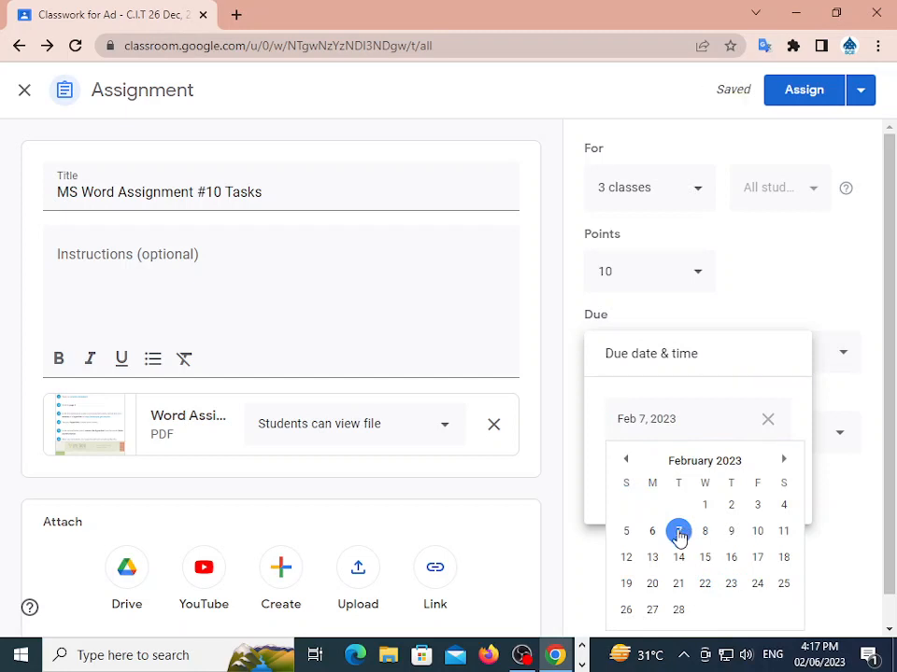
click(711, 535)
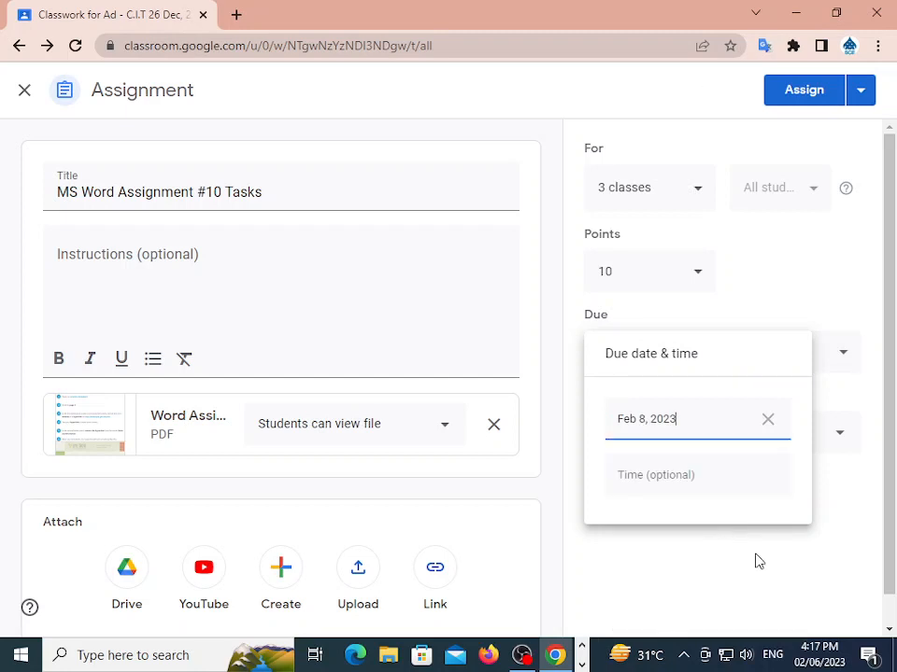
click(756, 562)
click(654, 358)
click(660, 475)
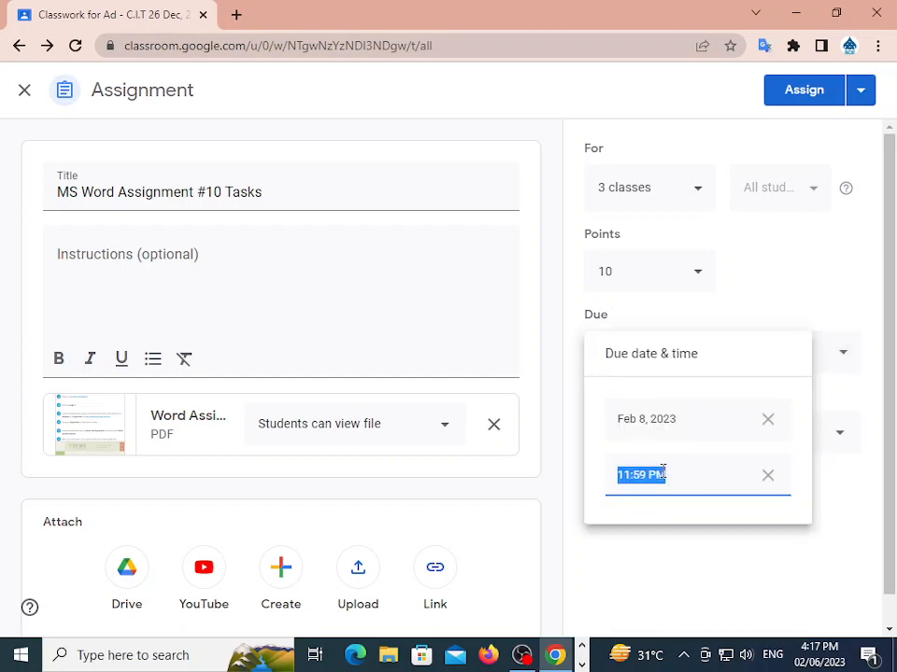
click(704, 567)
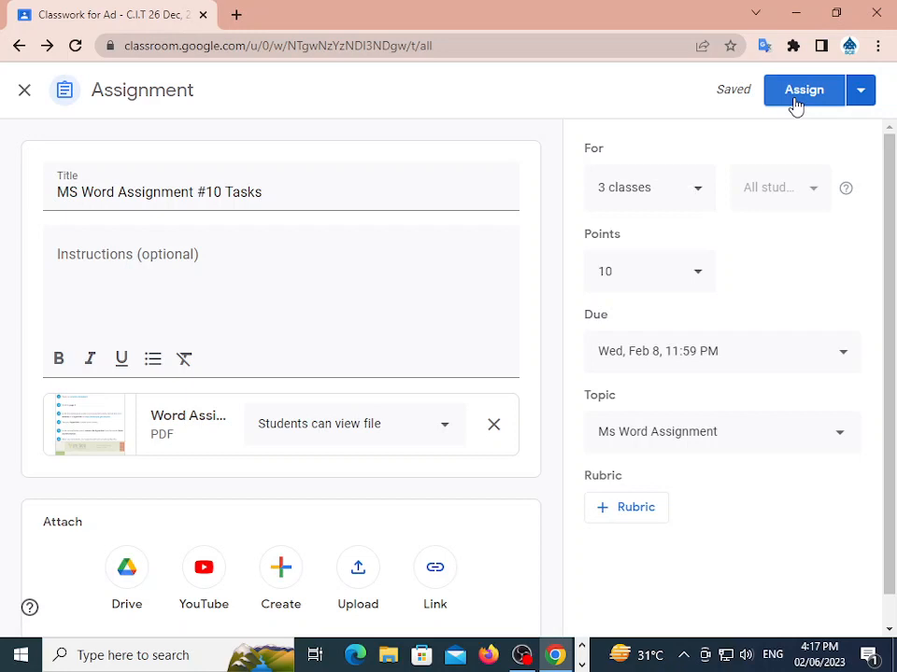
click(794, 105)
click(547, 408)
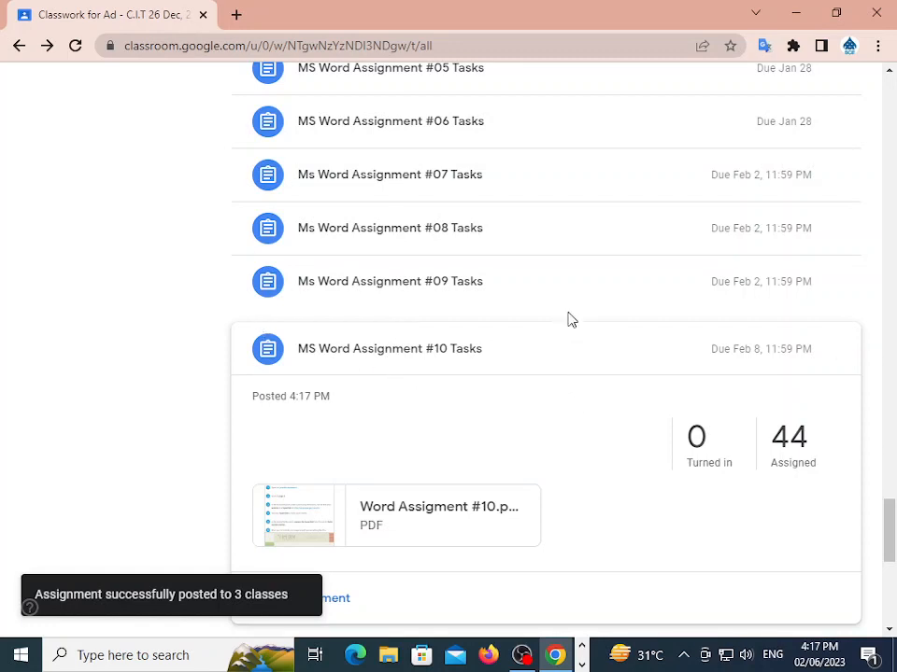
Expand the draft Ms Word Assignment #11 Tasks and open it for editing
scroll(561, 341, down, 4)
click(781, 328)
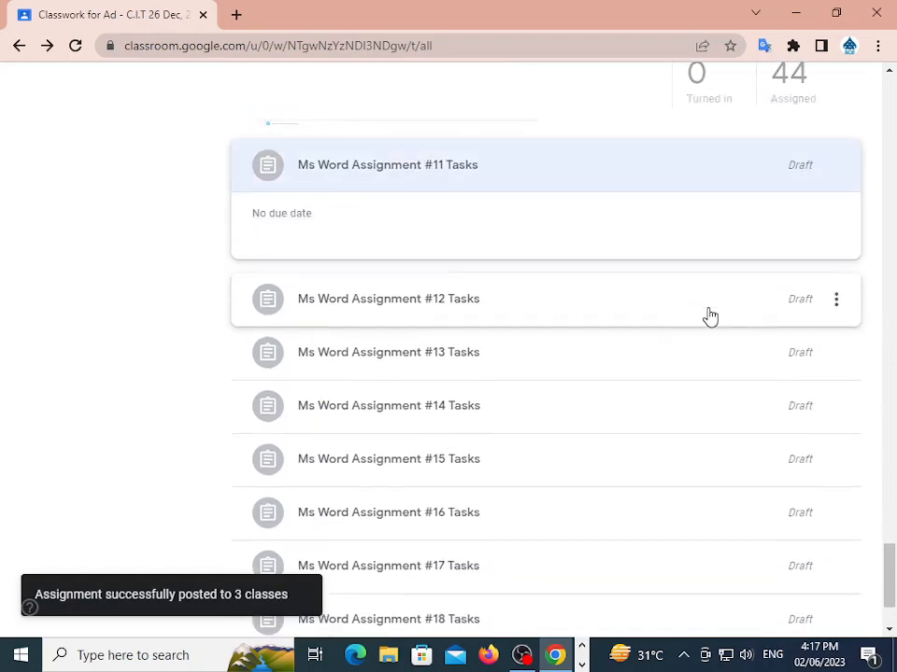
scroll(767, 320, up, 3)
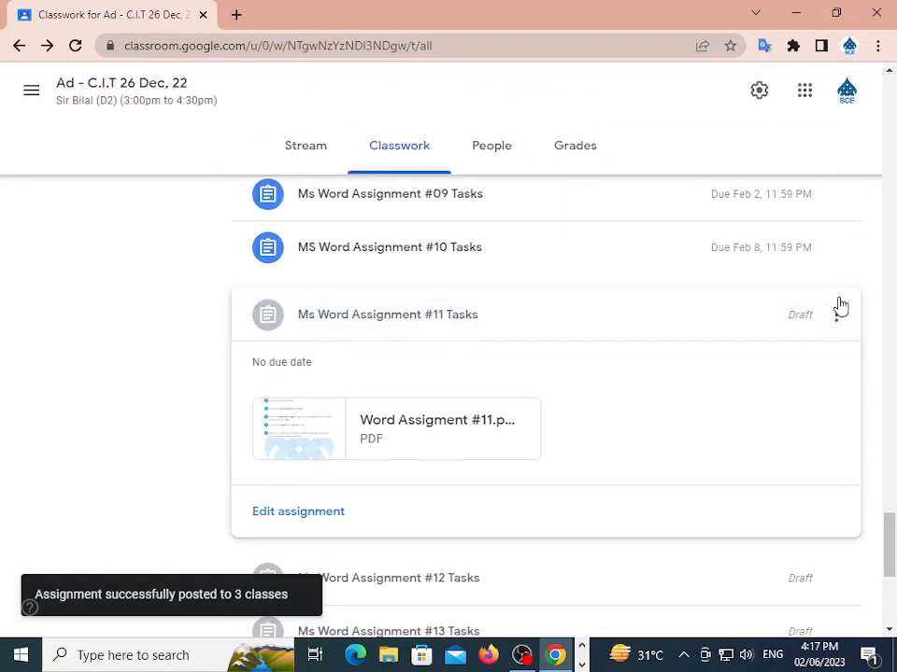
click(837, 315)
click(783, 353)
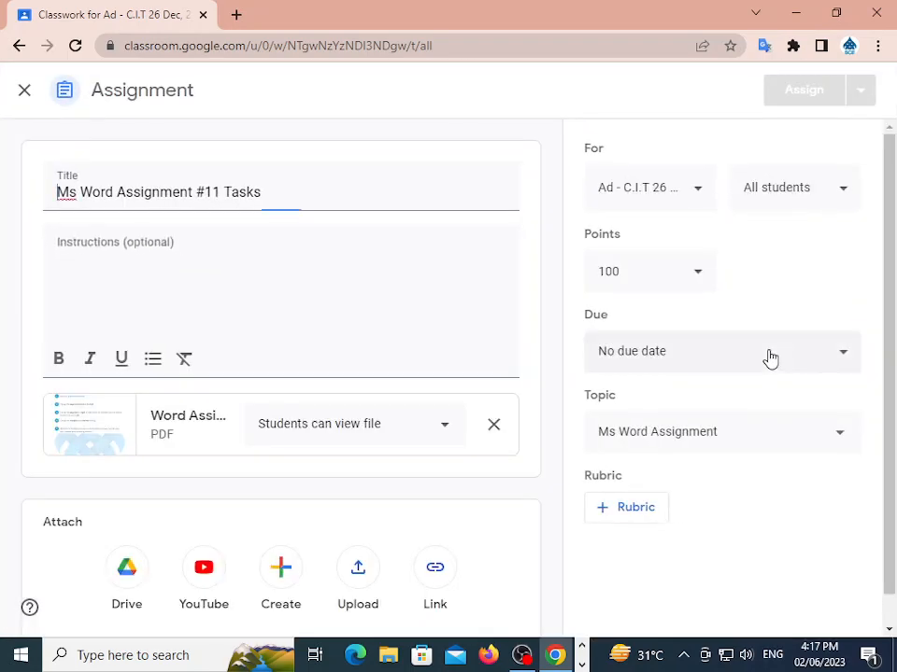
Correct the title to MS Word Assignment #11 Tasks and set its points to 10
click(75, 192)
key(BackSpace)
text(SD)
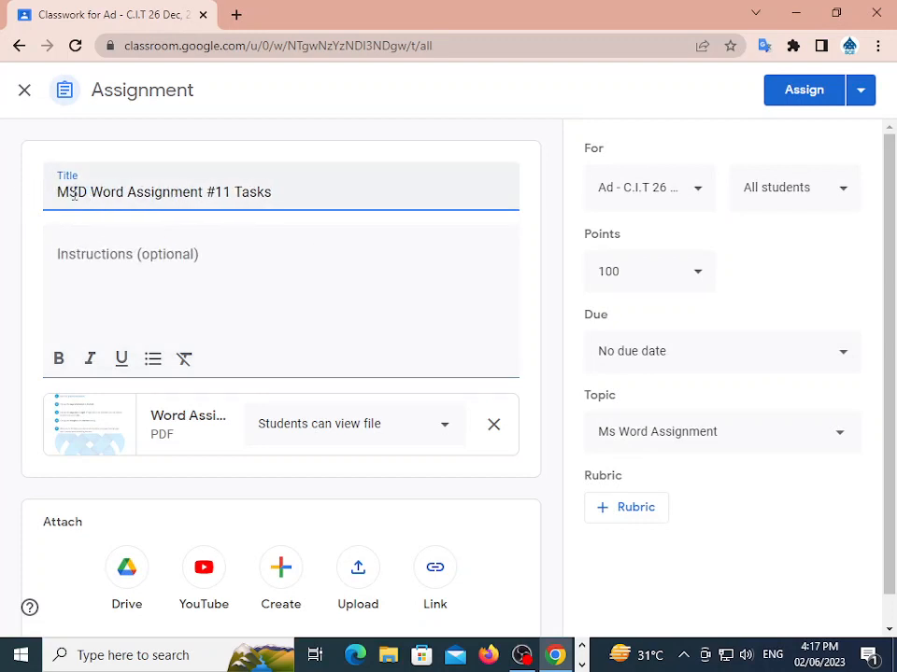
key(BackSpace)
click(303, 264)
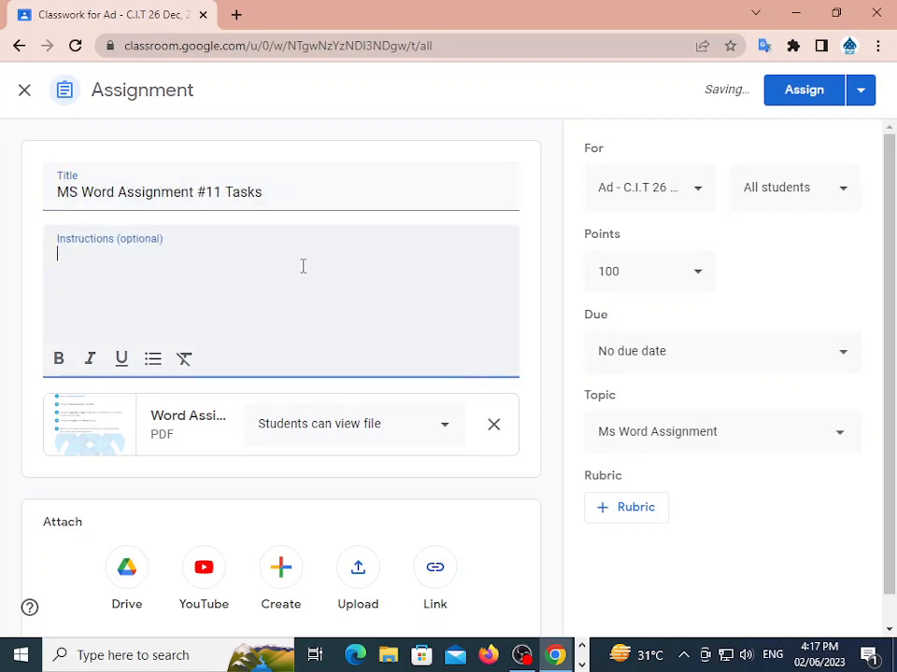
click(644, 270)
key(BackSpace)
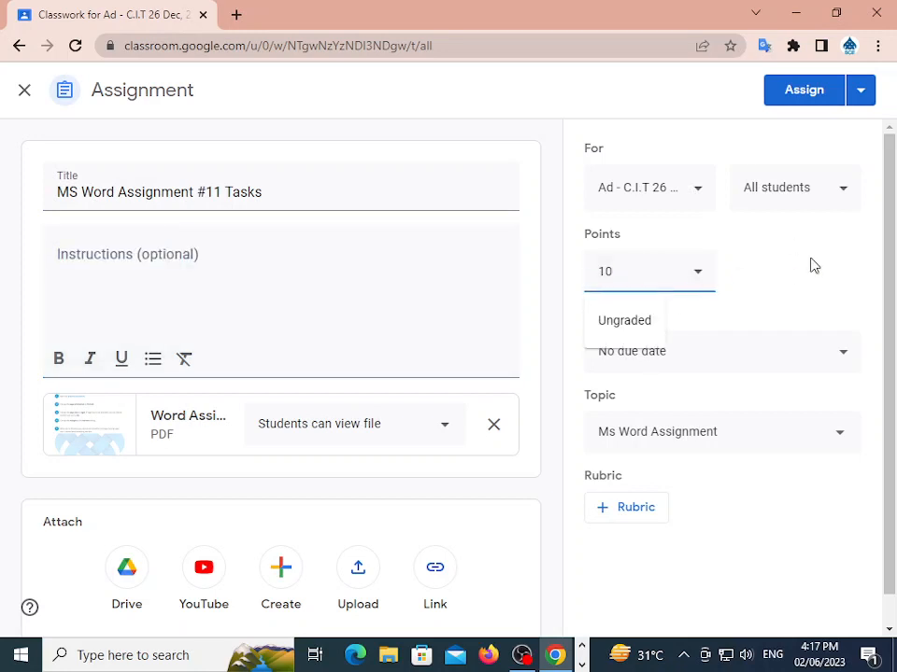
Set the due date of assignment #11 to Feb 8, 2023 at 11:59 PM
click(755, 350)
click(689, 425)
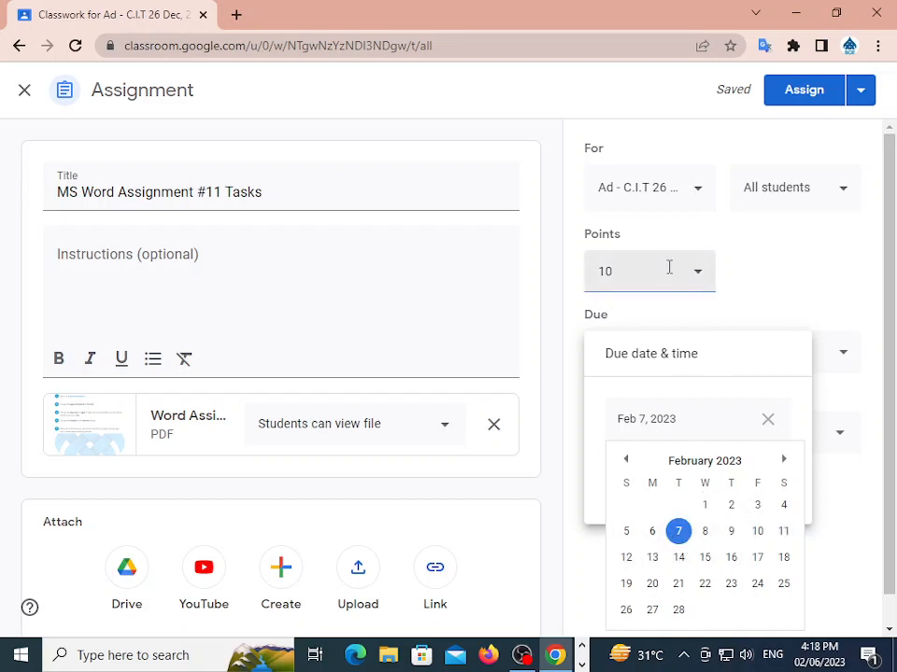
click(707, 539)
click(655, 485)
click(688, 571)
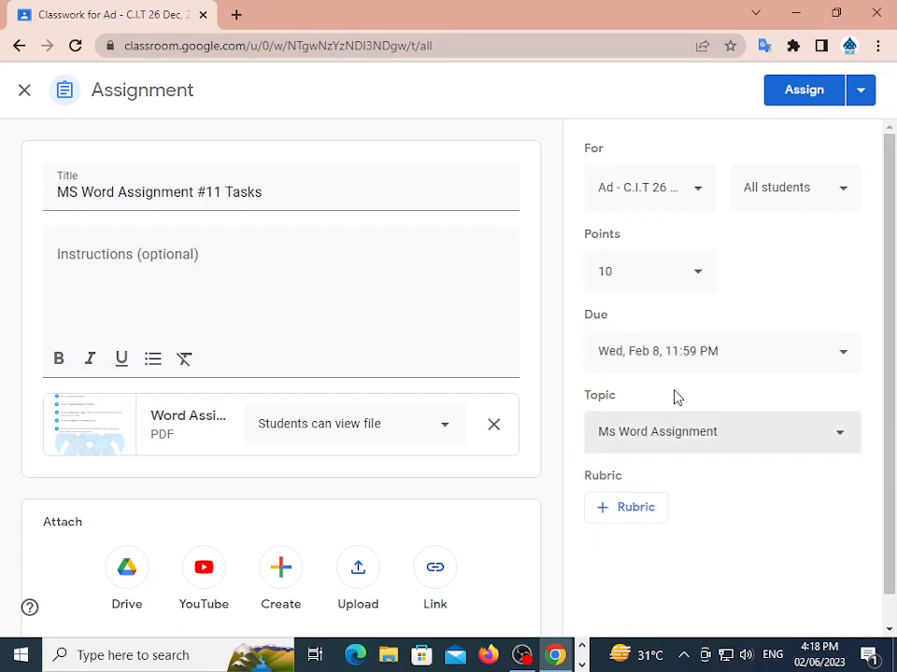
Add the C.I.T 26 Dec classes E2 and F2 as recipients of assignment #11 and assign it
click(691, 190)
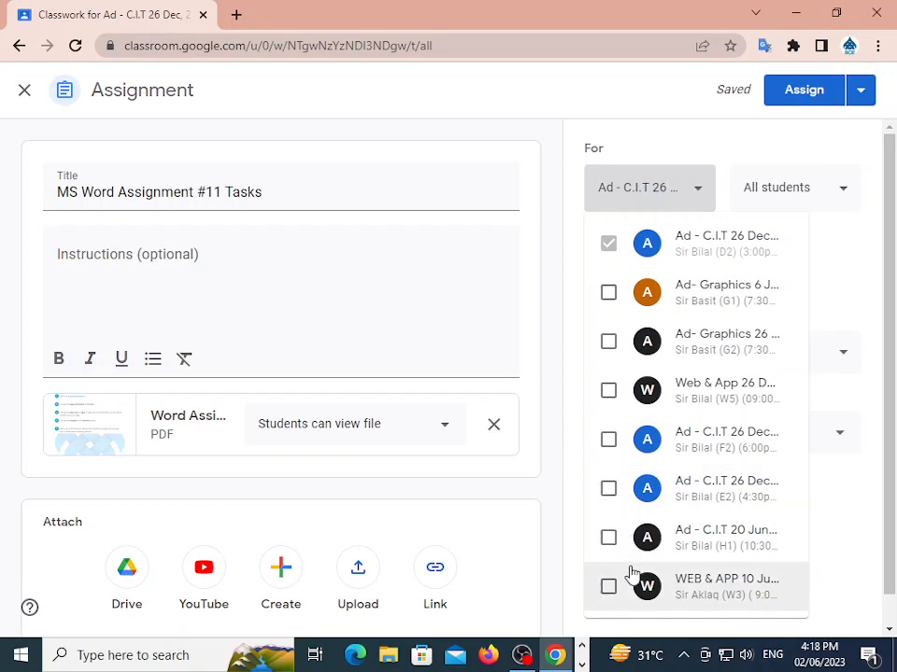
click(608, 488)
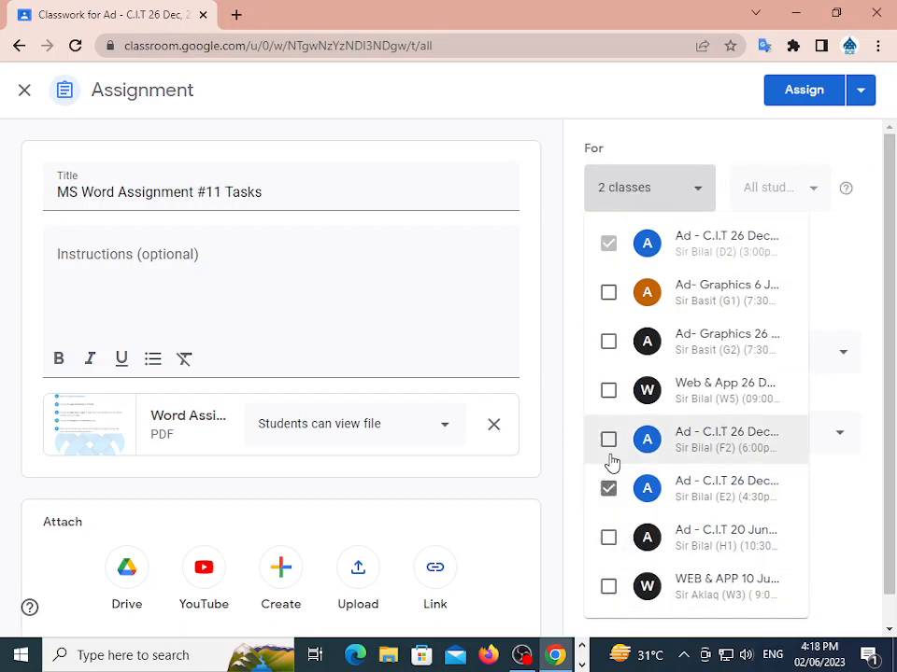
click(609, 440)
click(839, 494)
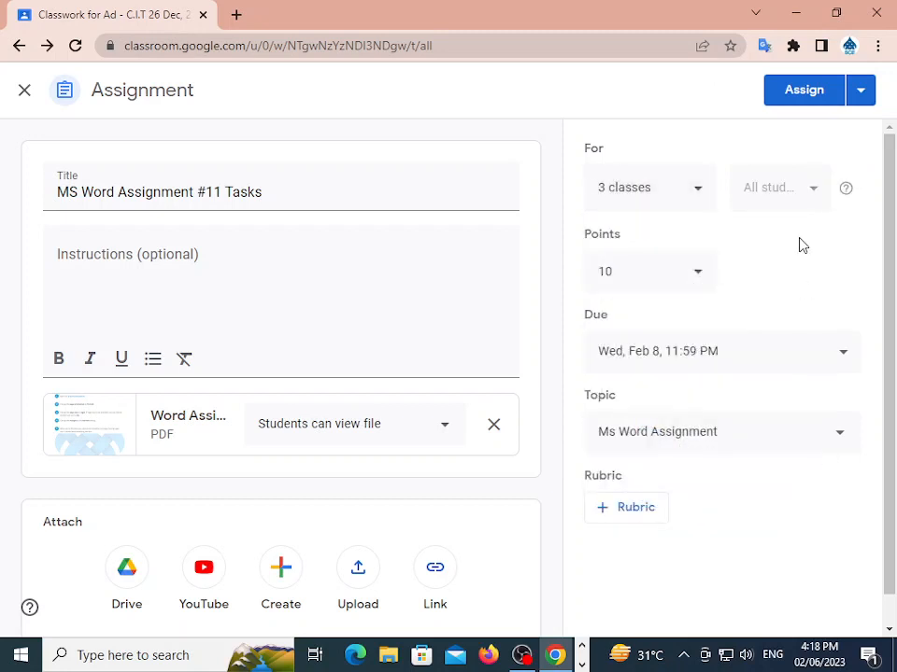
click(792, 94)
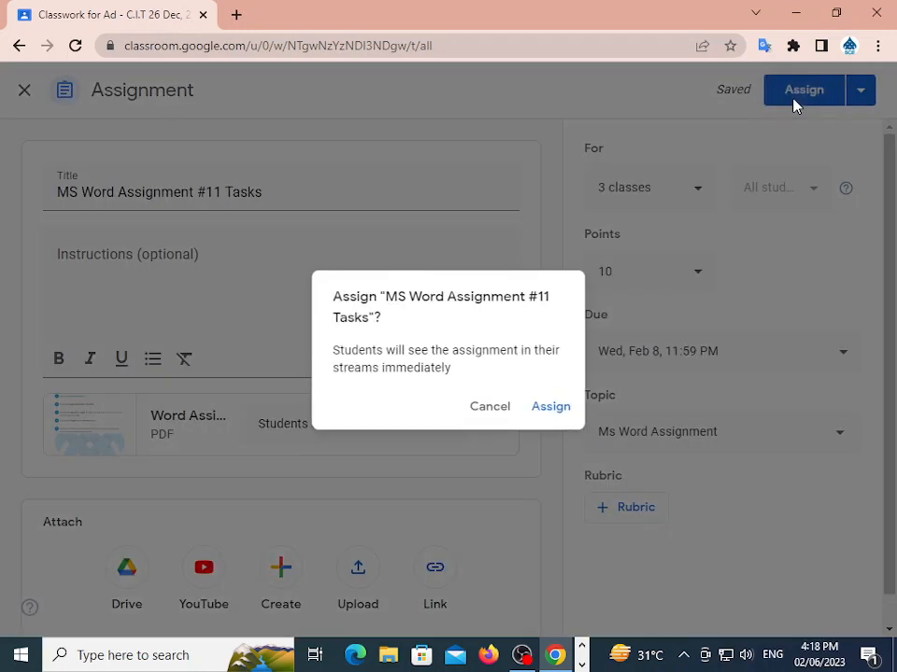
click(537, 412)
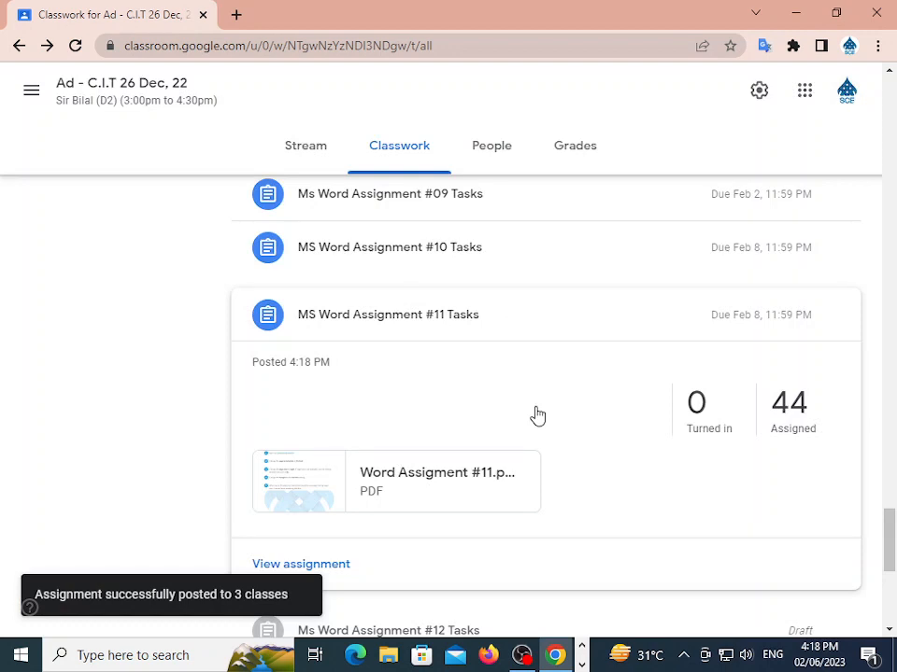
Expand the draft Ms Word Assignment #12 Tasks and open it for editing
scroll(537, 415, down, 4)
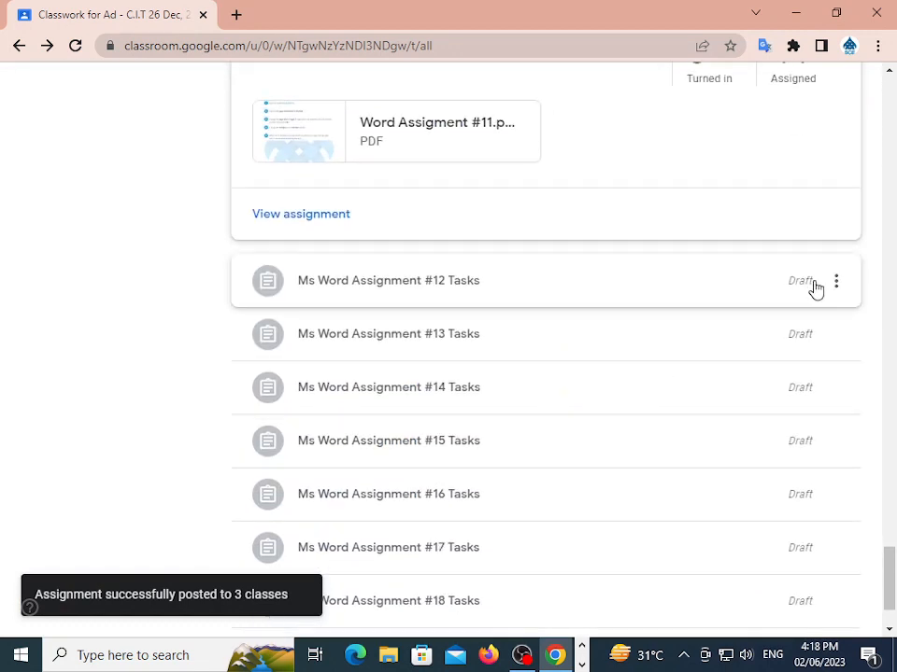
click(815, 286)
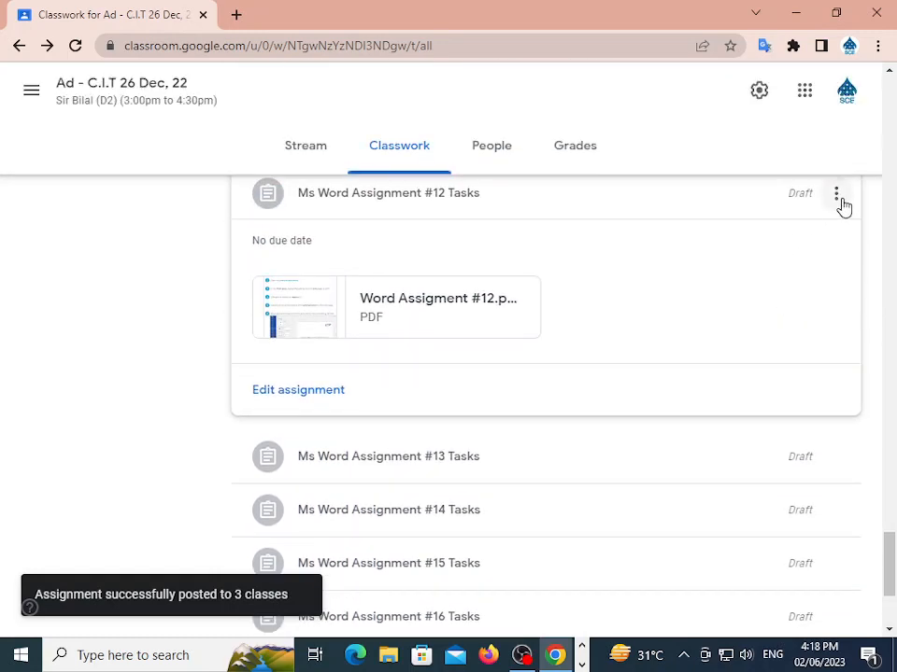
click(837, 195)
click(793, 237)
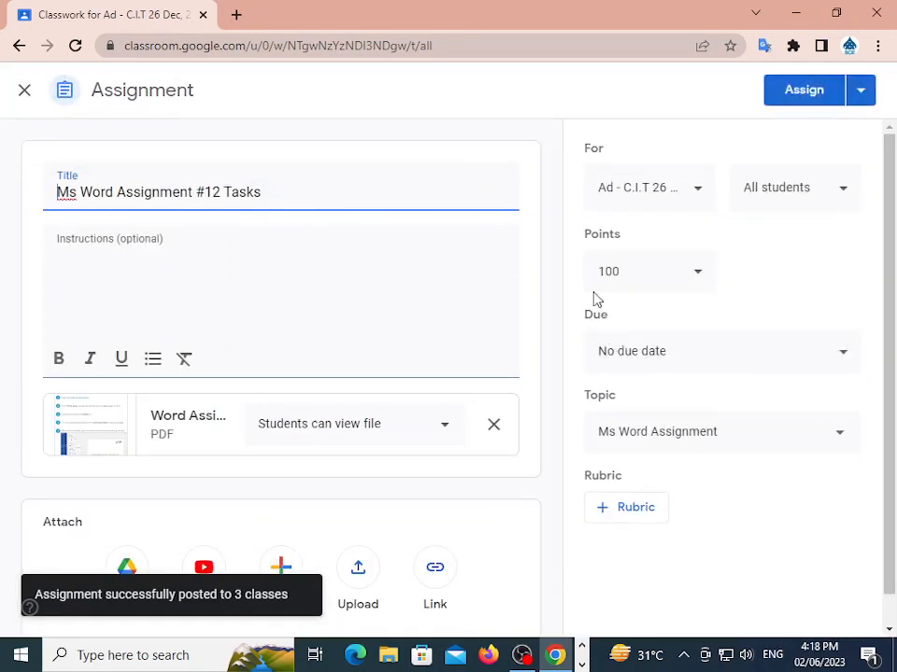
Set the due date of assignment #12 to Feb 9, 2023 at 11:59 PM
click(646, 350)
click(676, 431)
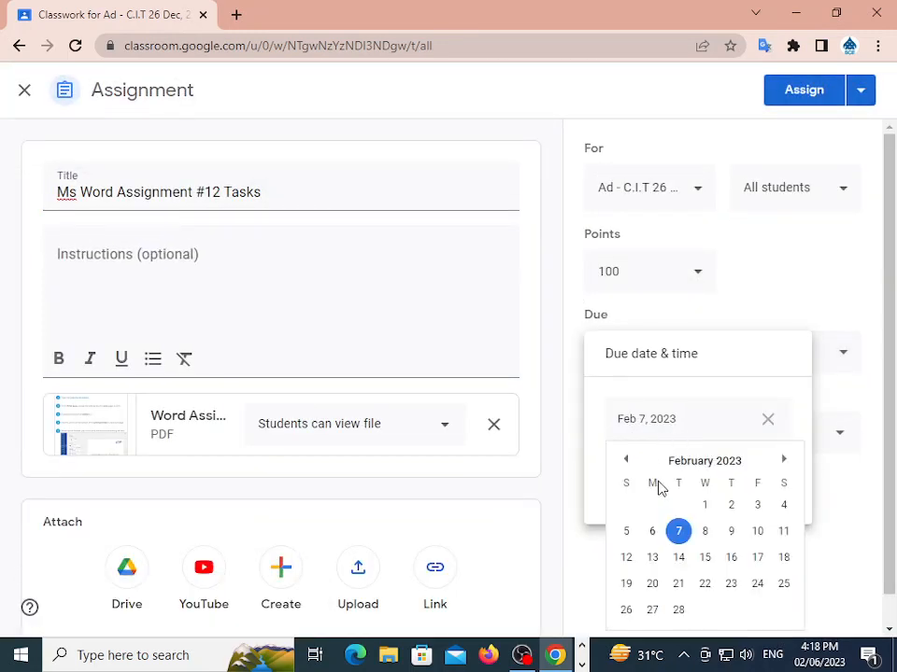
click(728, 534)
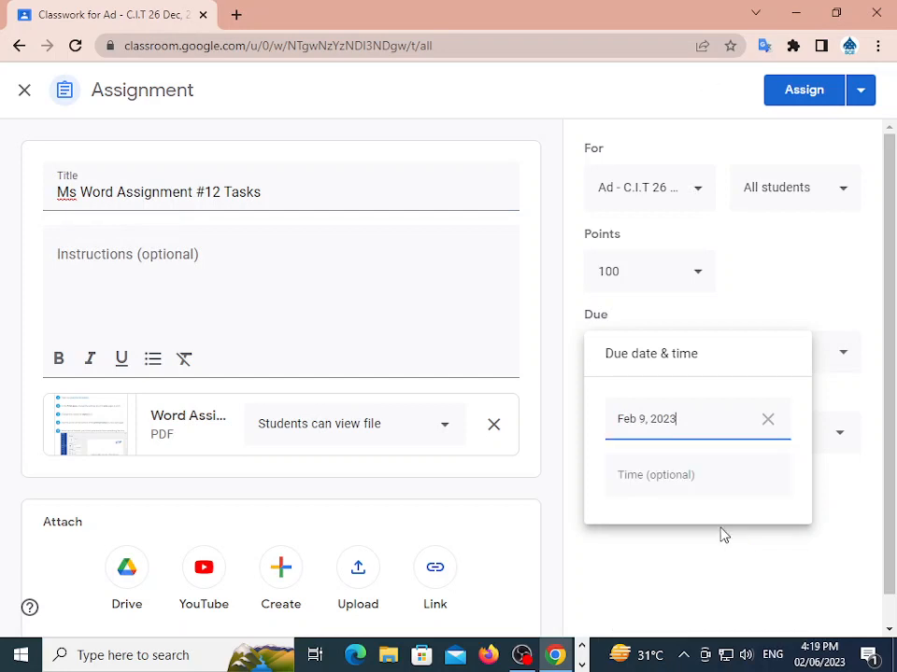
click(686, 476)
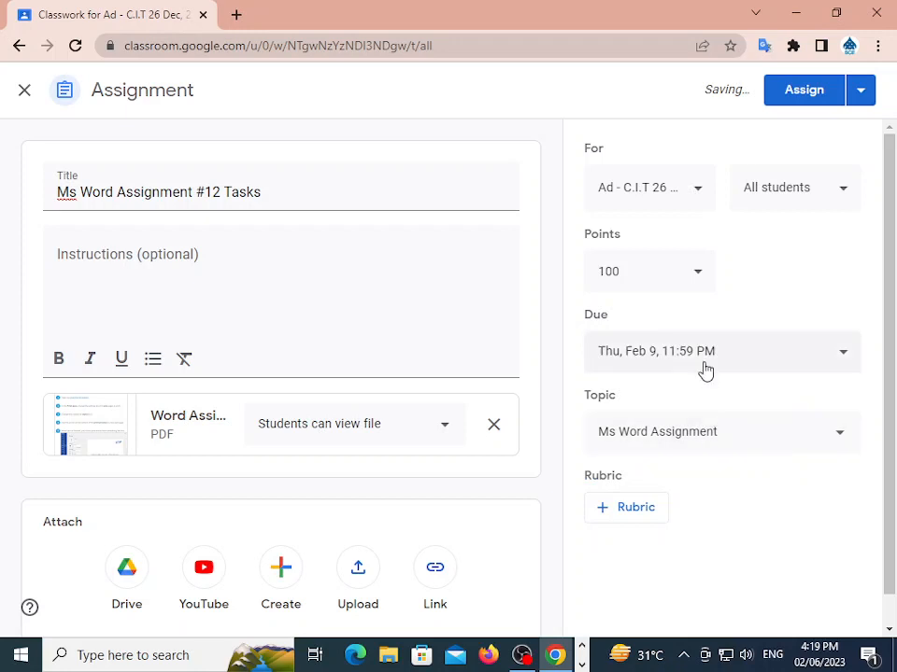
Change the due date of assignment #12 to Feb 8, 2023, keeping the same due time
click(706, 369)
click(680, 437)
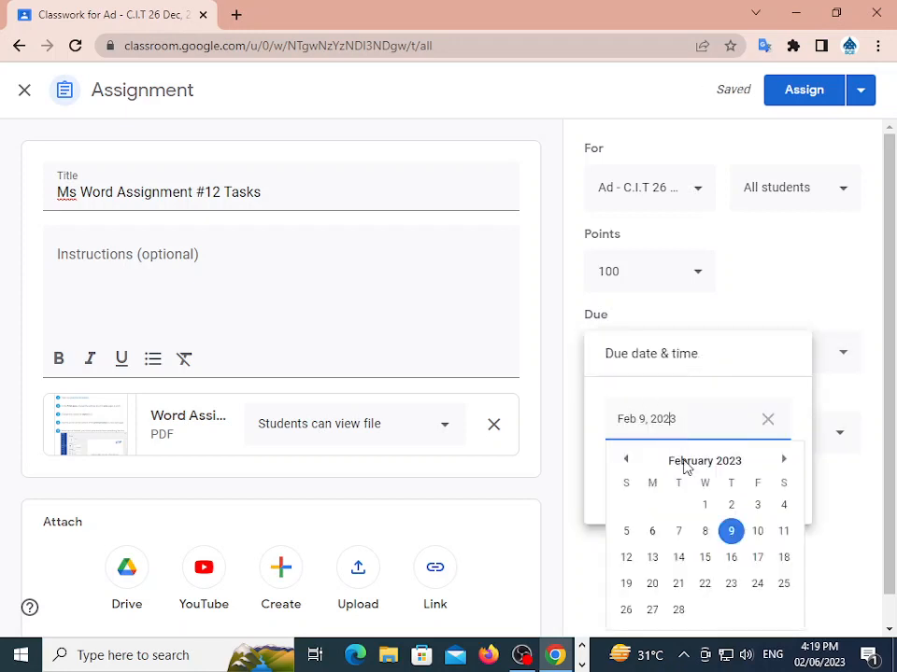
click(706, 532)
click(760, 548)
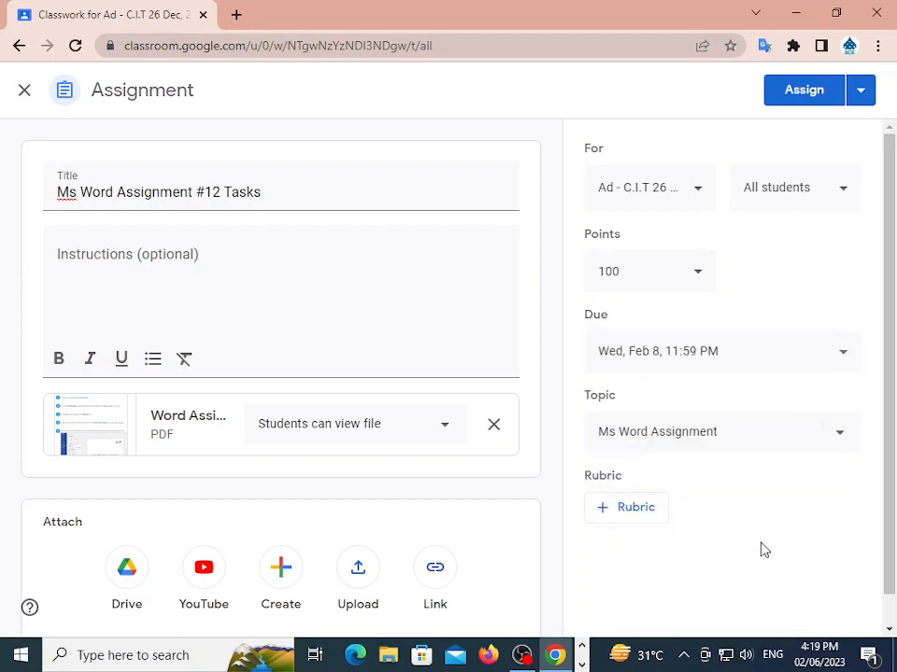
Set the points of assignment #12 to 10
click(629, 279)
key(BackSpace)
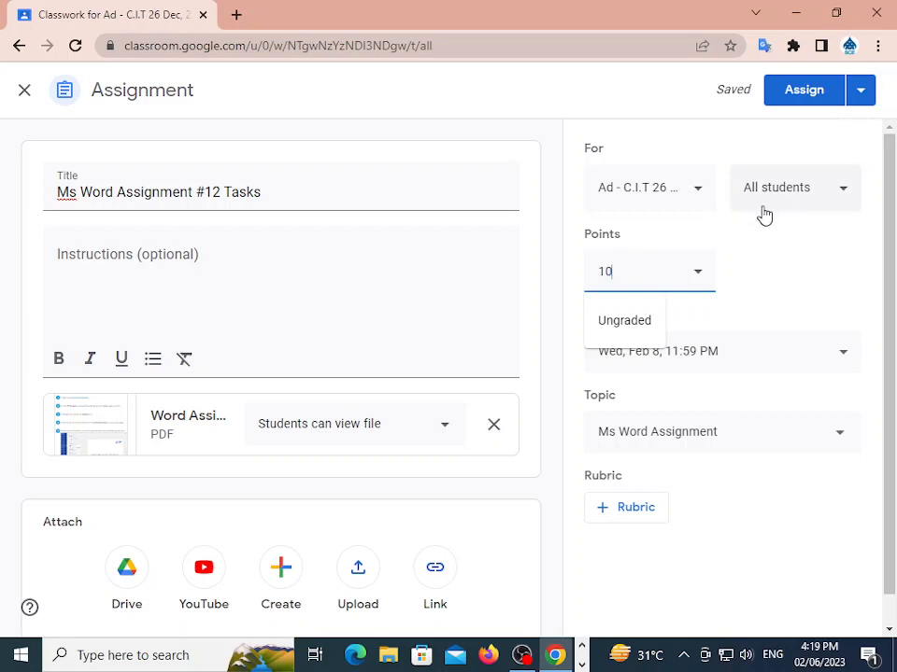
click(710, 217)
Add the C.I.T 26 Dec classes E2 and F2 as recipients of assignment #12 and assign it
click(696, 191)
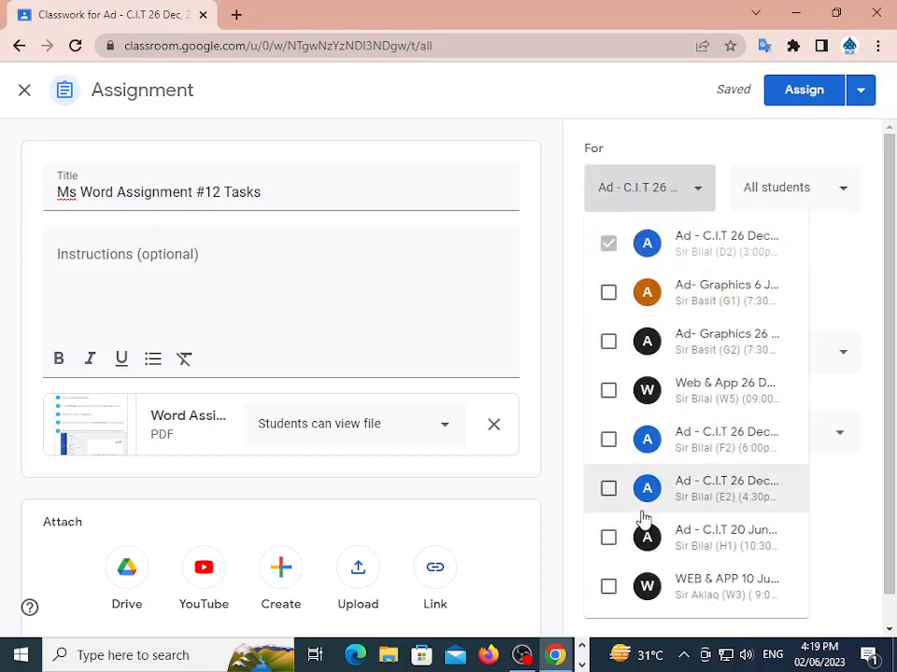
click(608, 488)
click(608, 439)
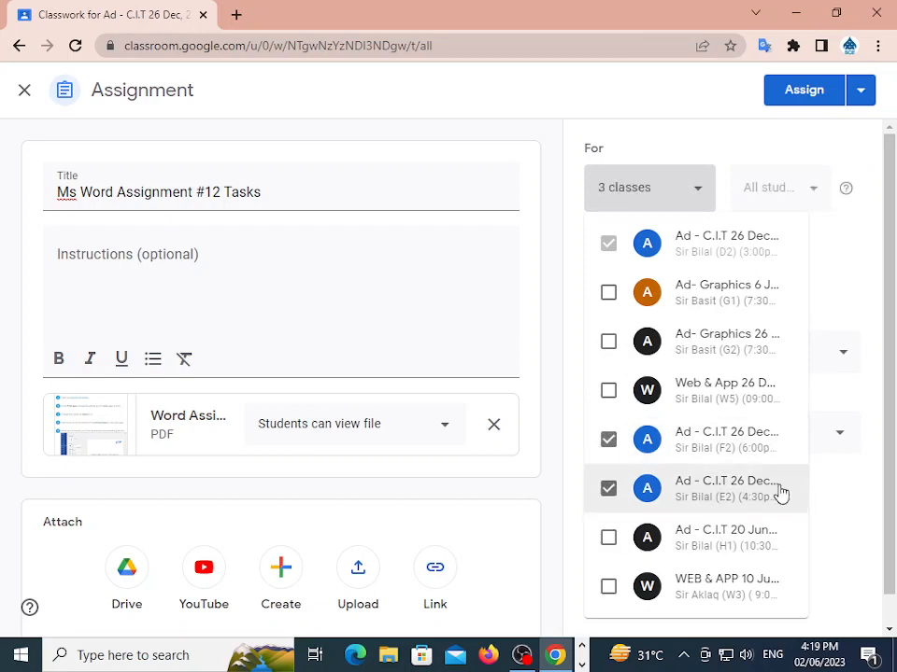
click(840, 486)
click(792, 101)
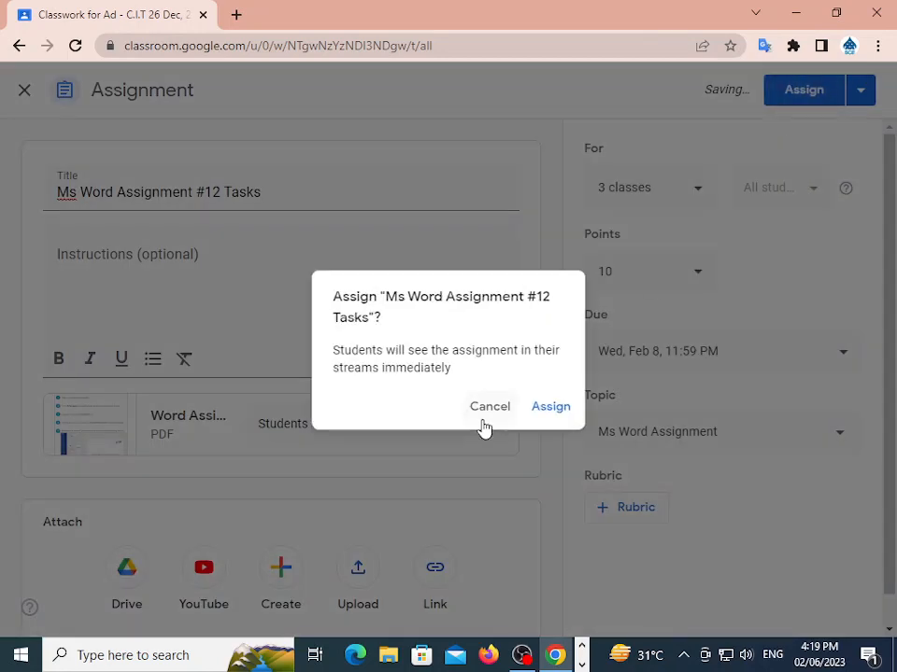
click(555, 406)
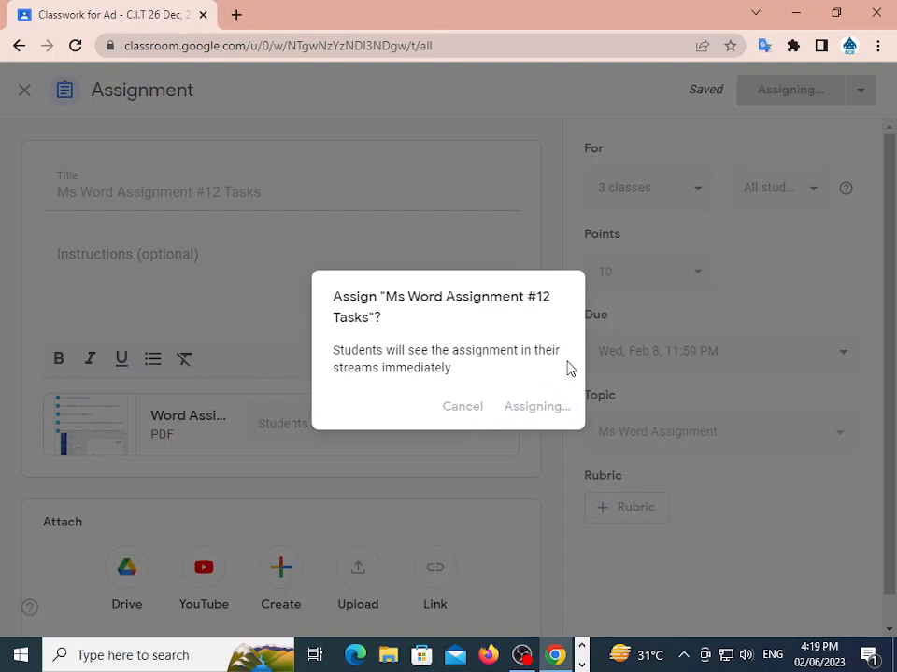
Expand the draft Ms Word Assignment #13 Tasks and read through its attached PDF, Word Assigment #13.pdf
scroll(737, 315, down, 2)
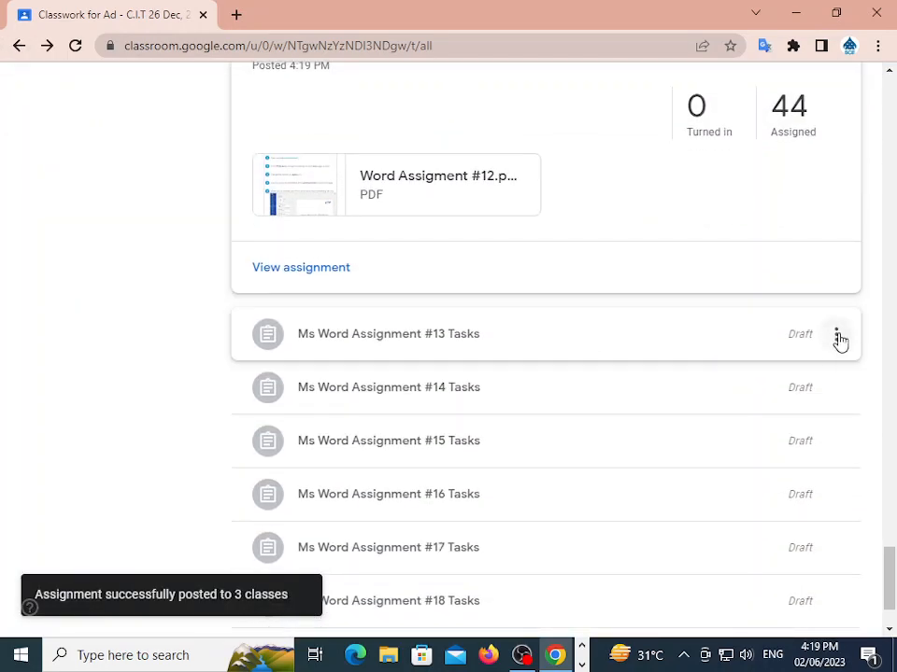
click(458, 333)
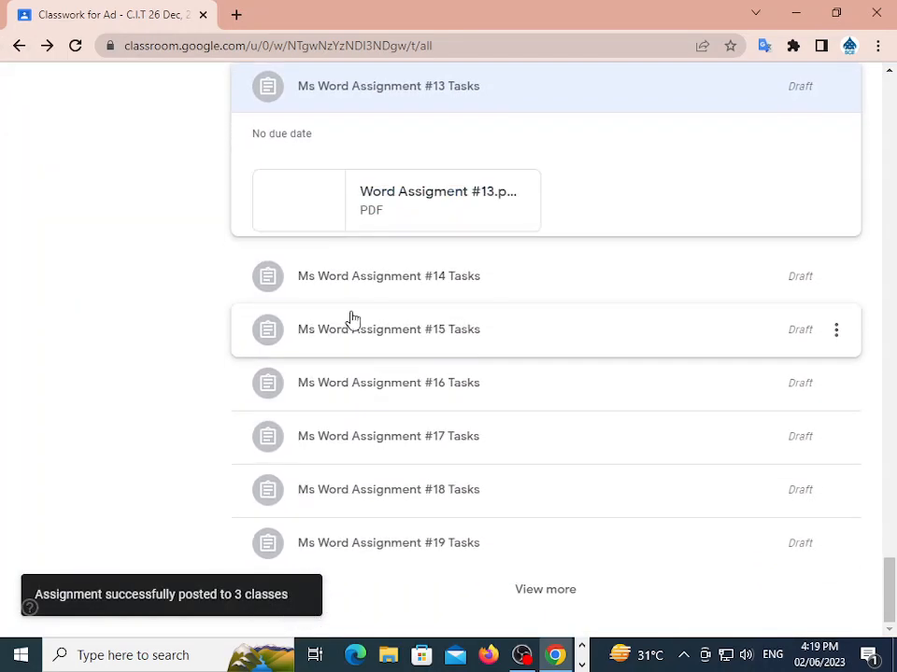
click(311, 201)
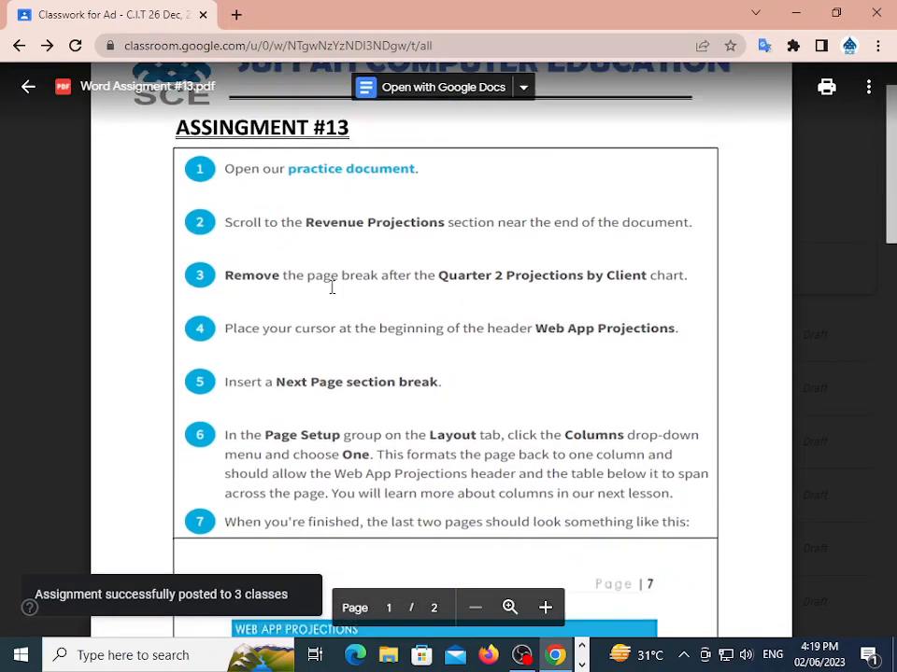
scroll(375, 335, down, 15)
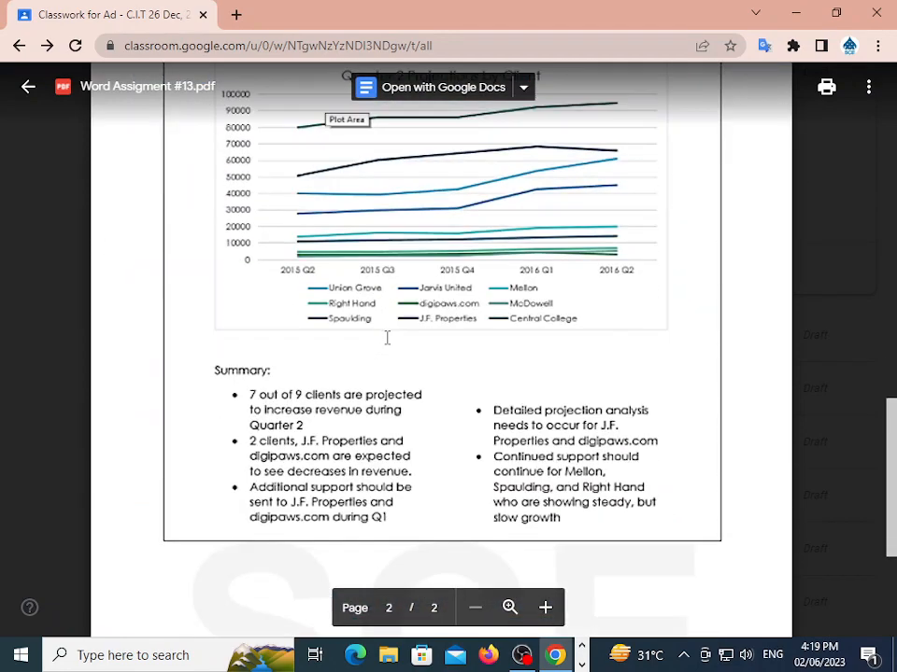
Look back over the instructions in Word Assigment #13.pdf from the end to the beginning and close the preview
scroll(387, 338, down, 2)
scroll(392, 364, up, 10)
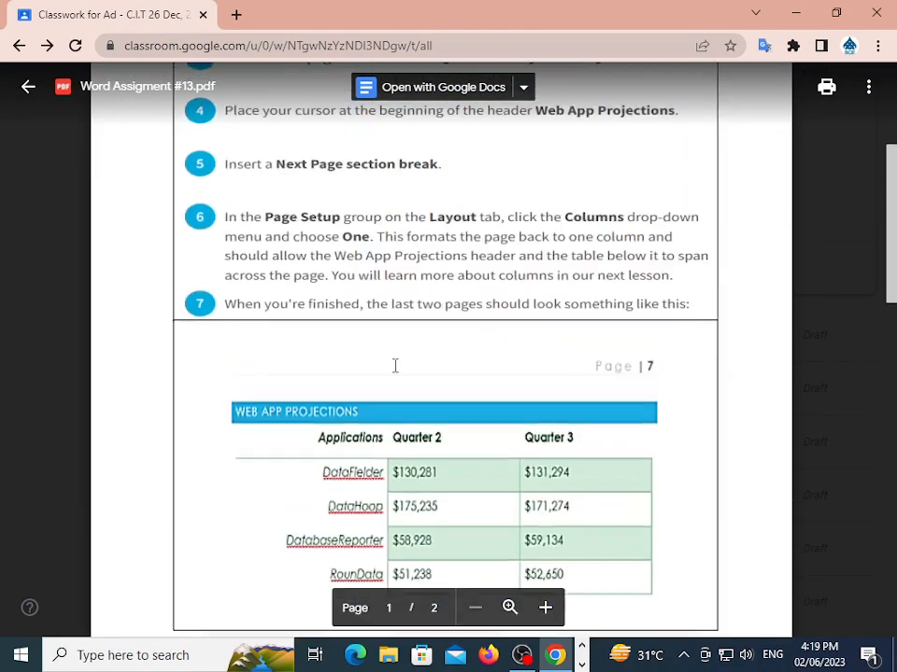
scroll(395, 365, up, 5)
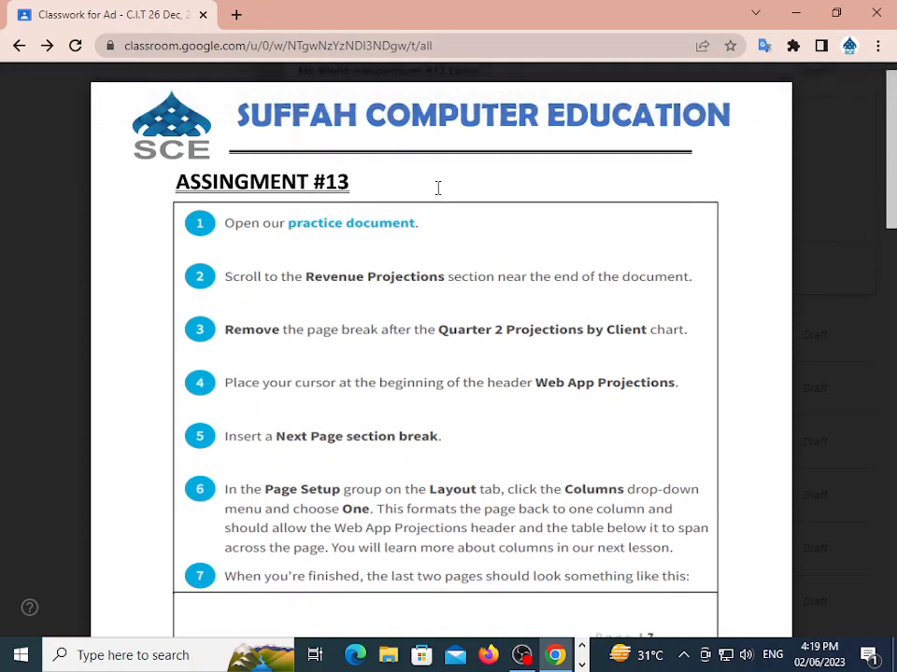
click(28, 86)
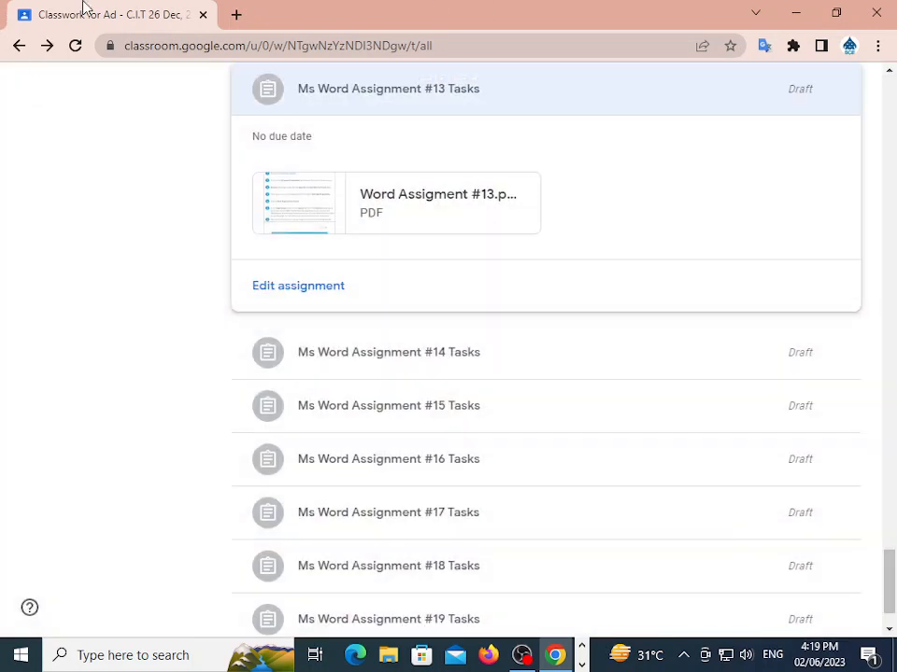
Open the draft Ms Word Assignment #13 Tasks for editing and set its points to 10
click(839, 355)
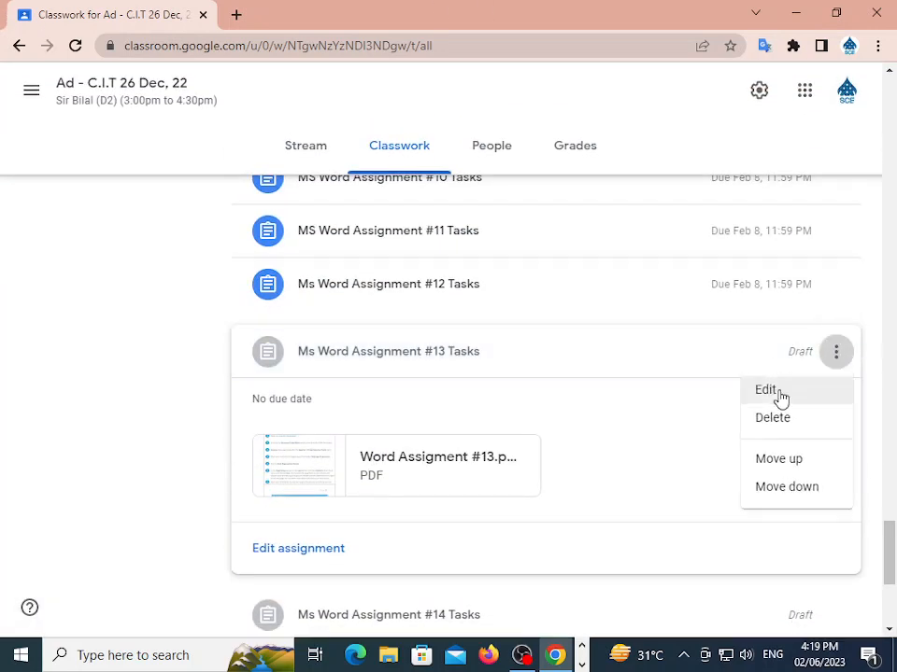
click(767, 391)
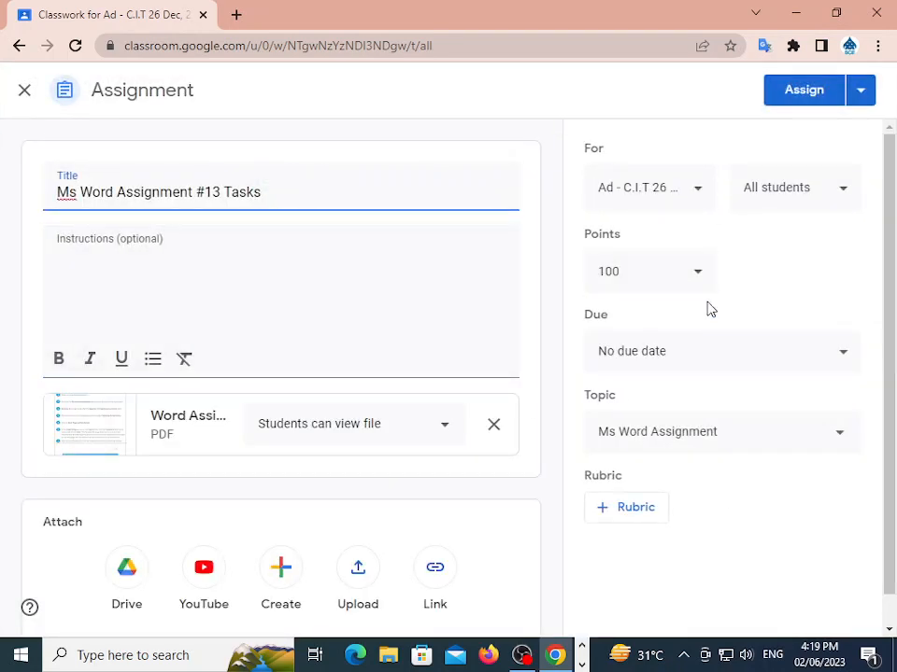
click(631, 275)
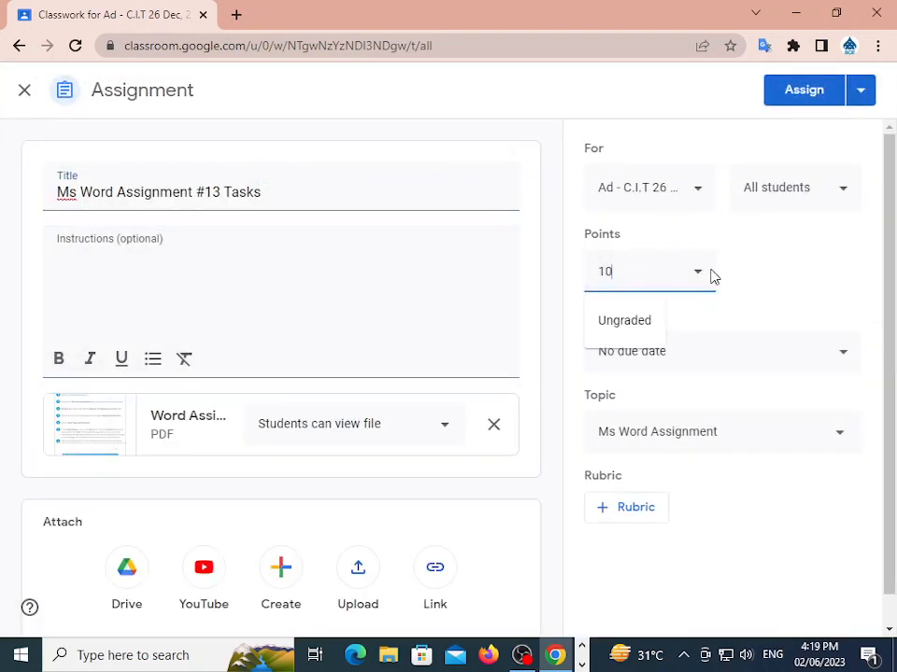
Add the C.I.T 26 Dec classes E2 and F2 as recipients of assignment #13
click(690, 192)
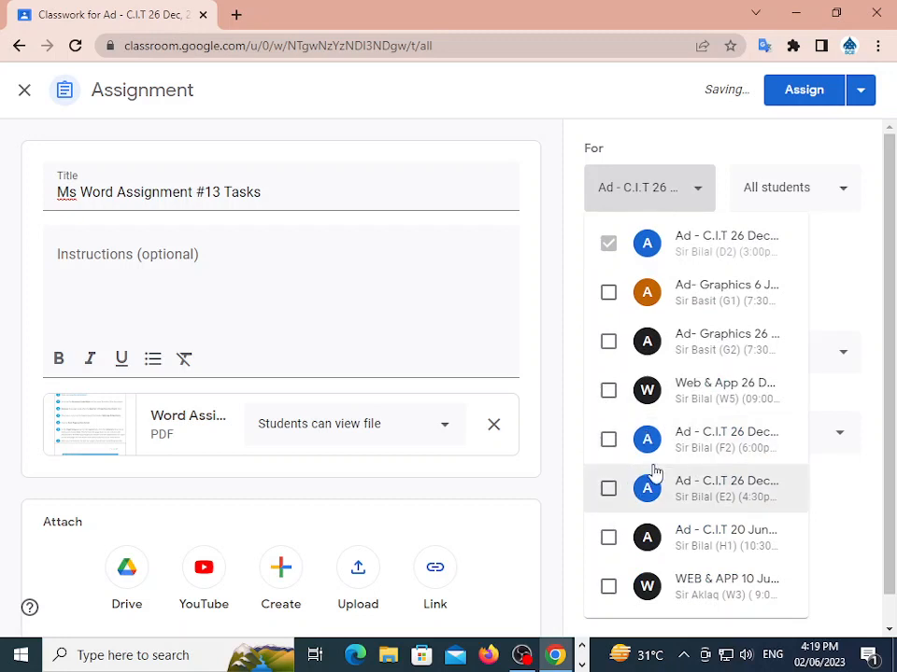
click(609, 489)
click(606, 441)
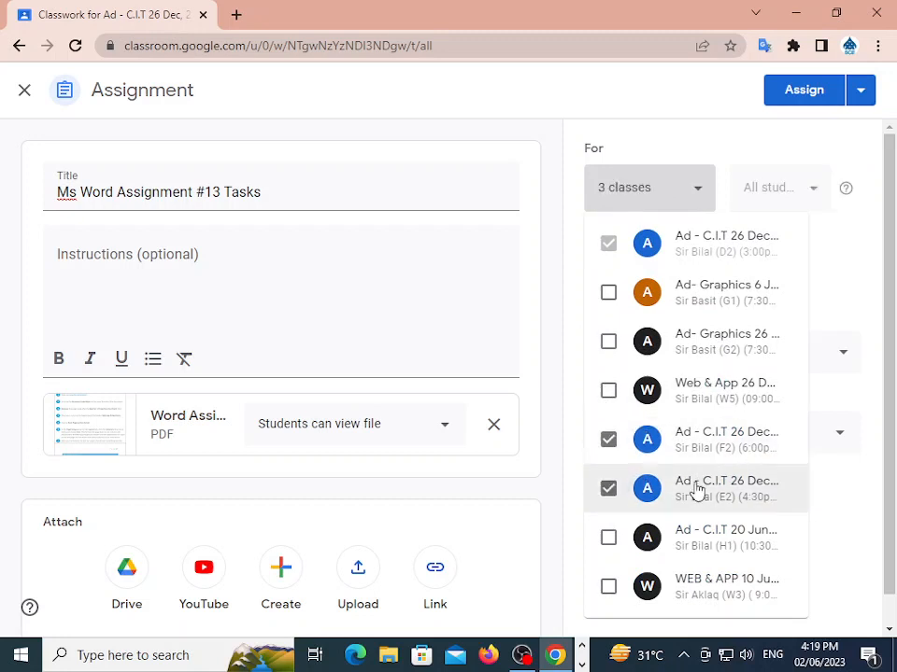
click(821, 524)
Set assignment #13 due on Feb 8, 2023 at 11:59 PM and assign it to the selected classes
click(653, 353)
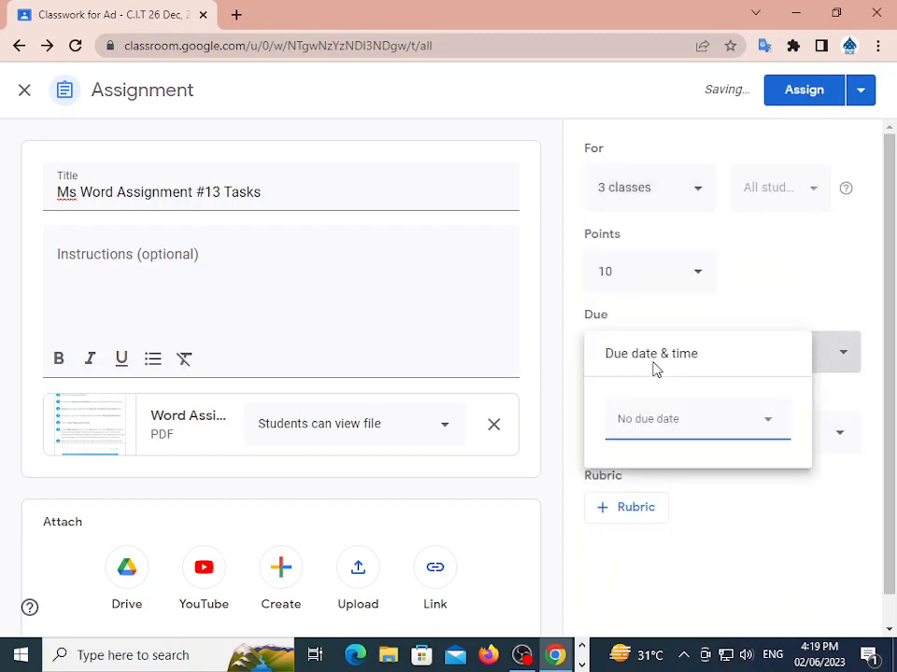
click(633, 437)
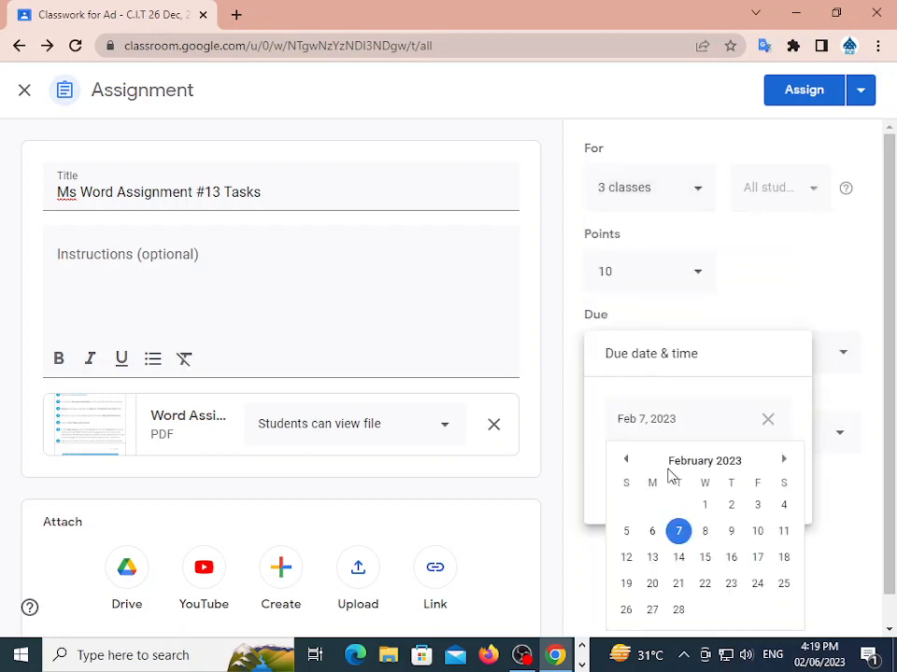
click(705, 531)
click(793, 572)
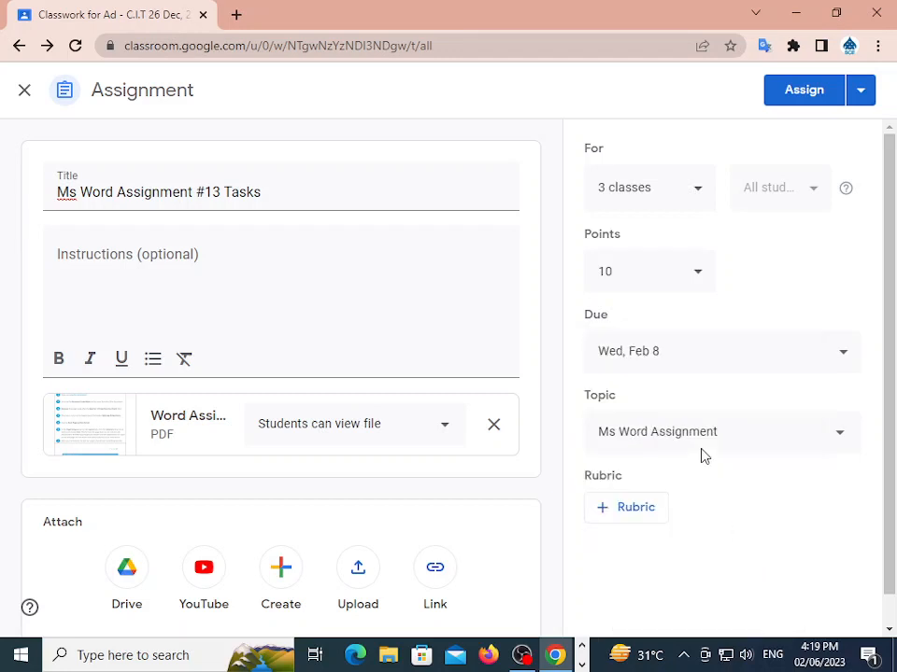
click(696, 351)
click(673, 475)
click(757, 264)
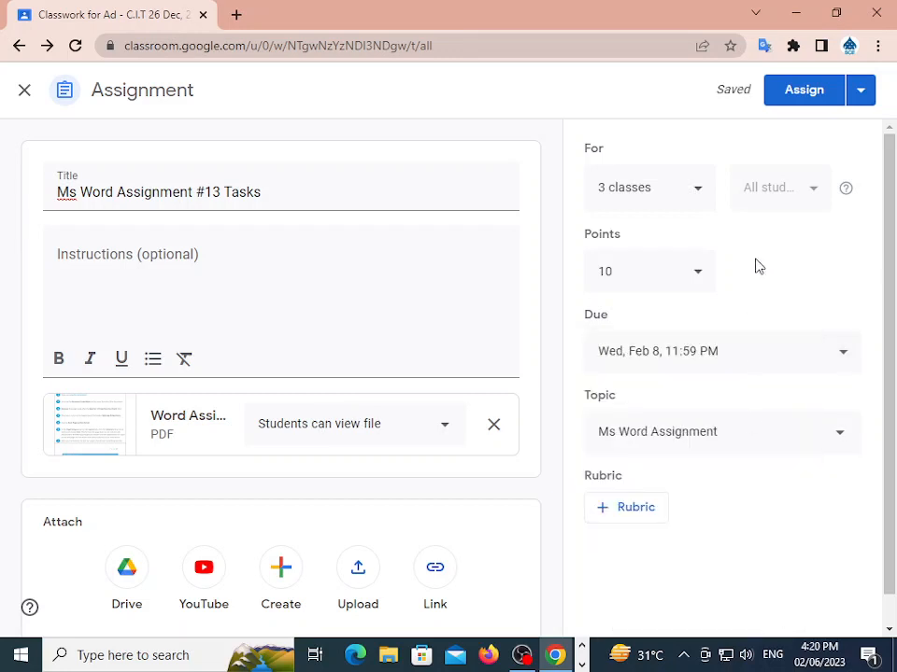
click(791, 96)
click(550, 407)
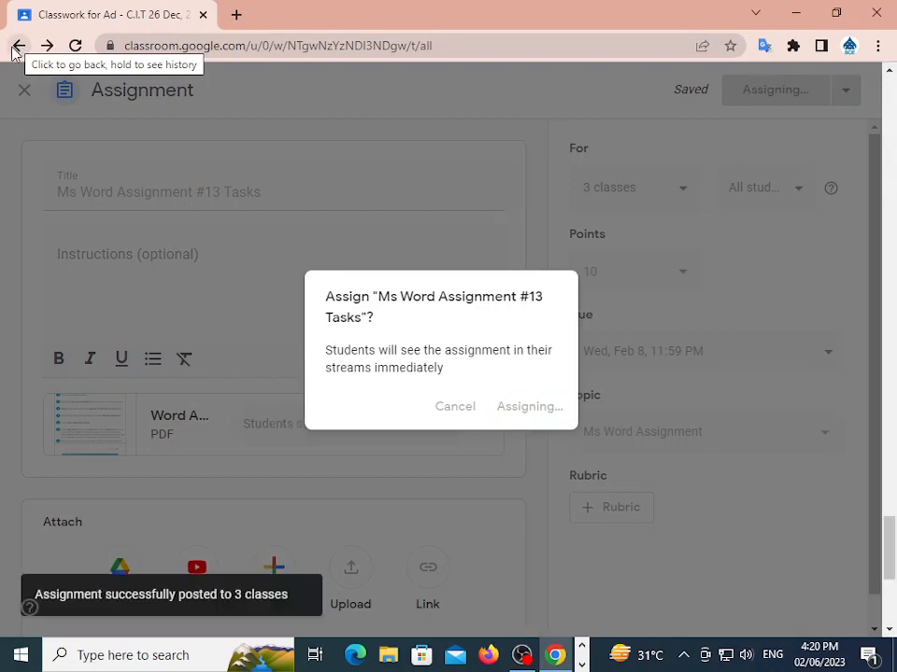
Expand the draft Ms Word Assignment #14 Tasks, read through its attached Word Assigment #14.pdf, and close the preview
scroll(369, 434, down, 3)
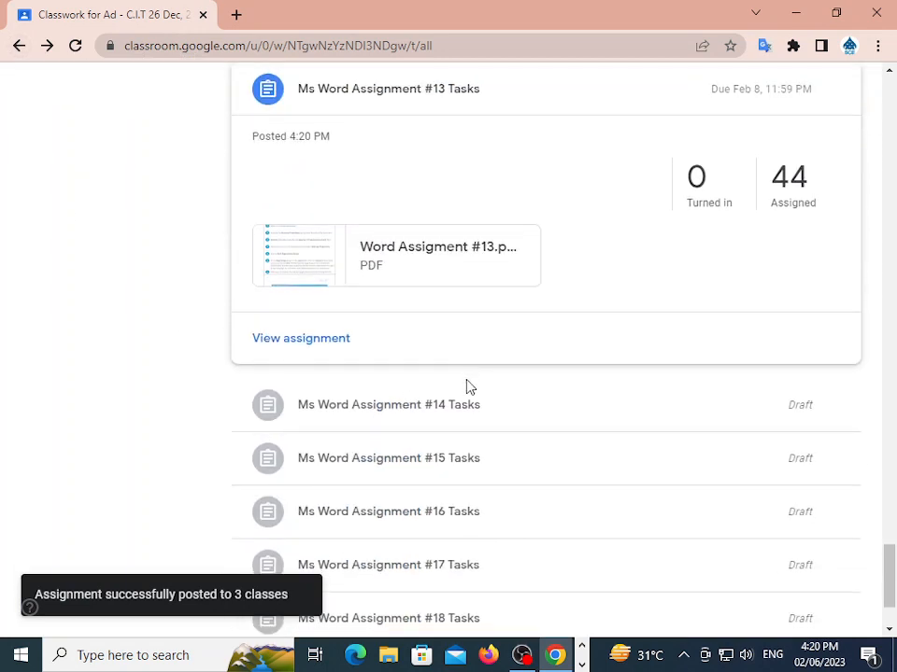
click(445, 408)
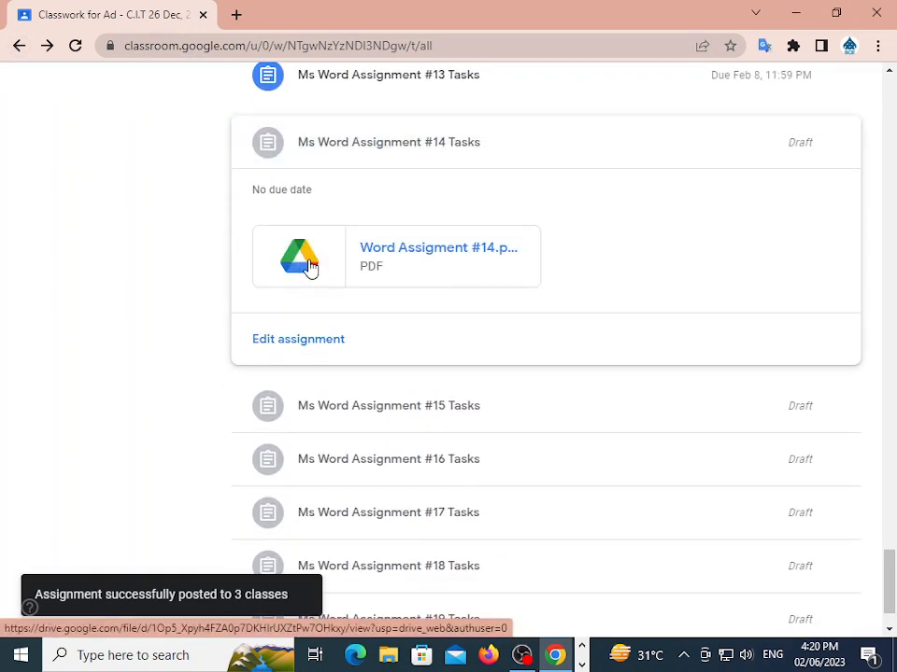
click(309, 265)
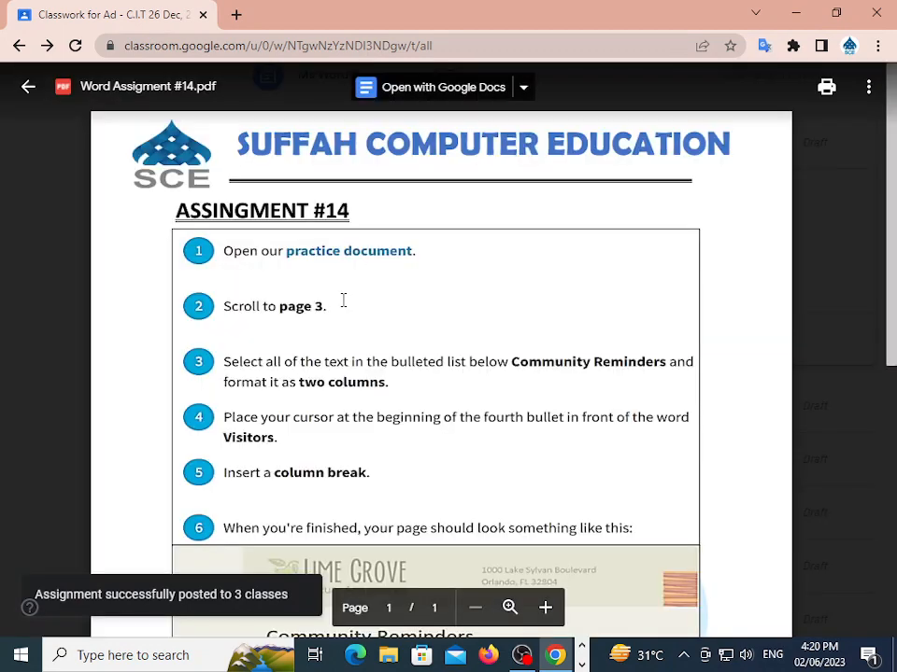
scroll(411, 420, down, 6)
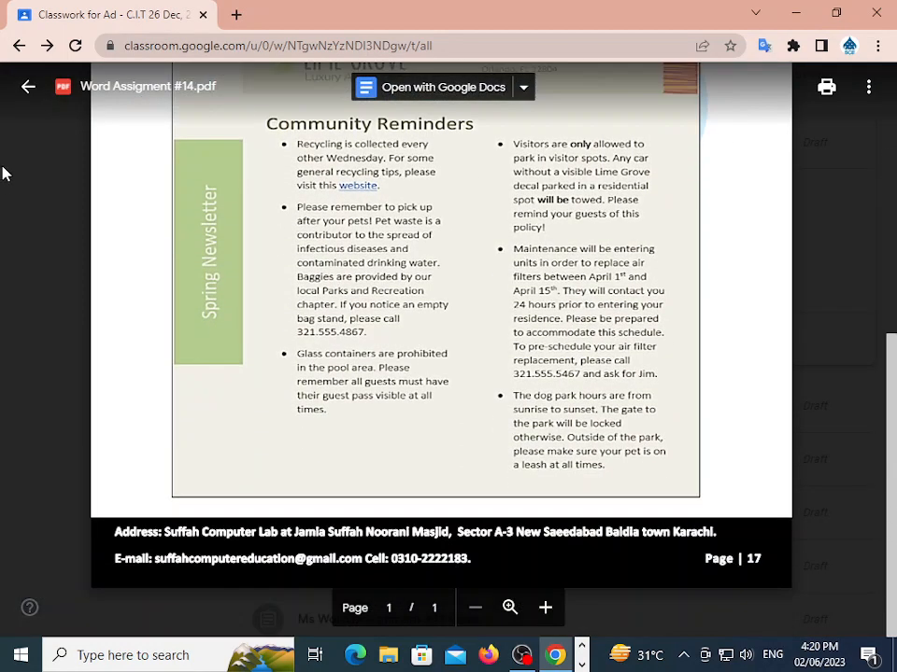
click(26, 87)
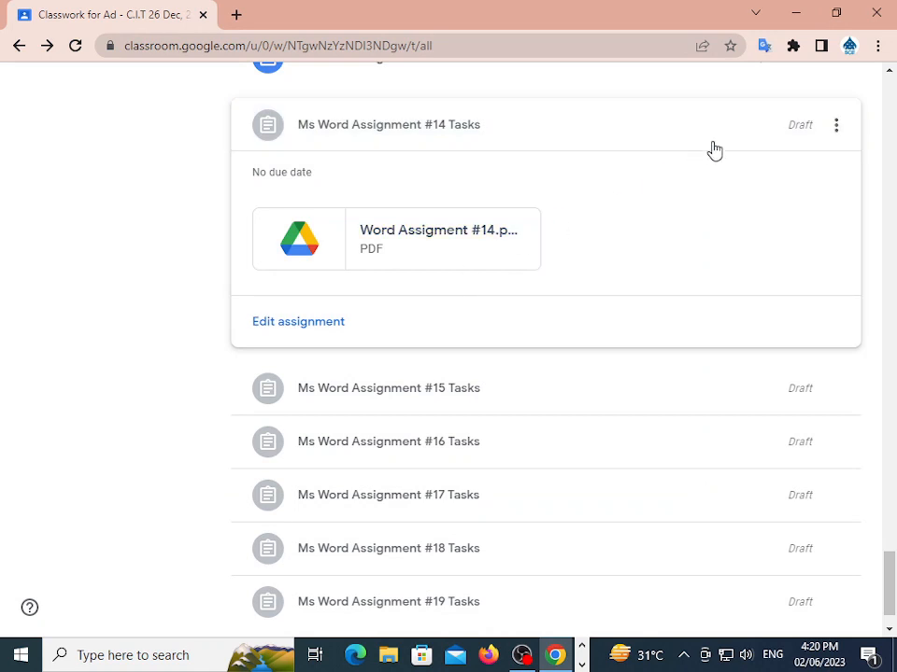
Open the draft Ms Word Assignment #14 Tasks for editing and set its points to 10
click(837, 127)
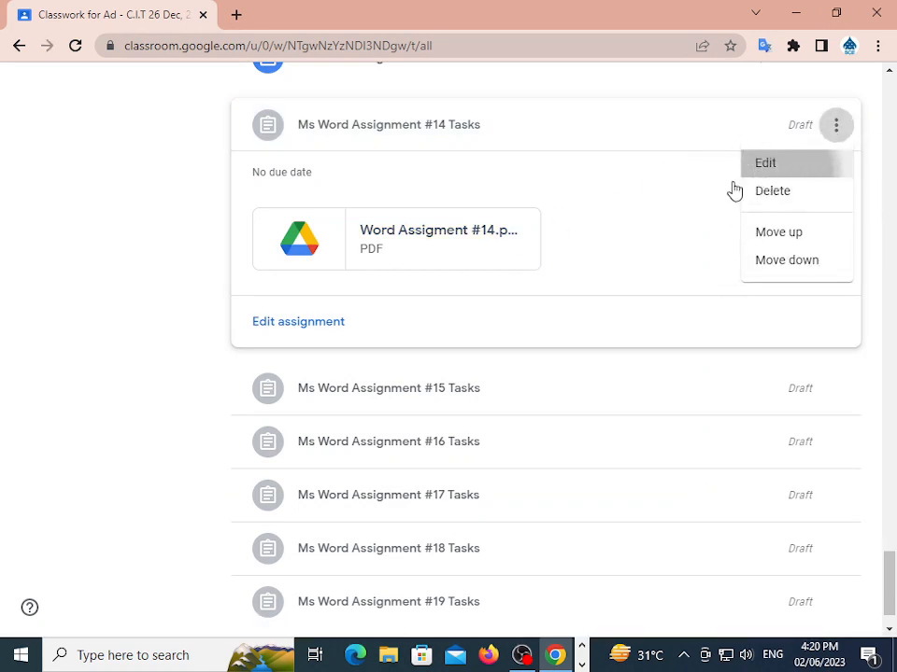
click(758, 163)
click(635, 271)
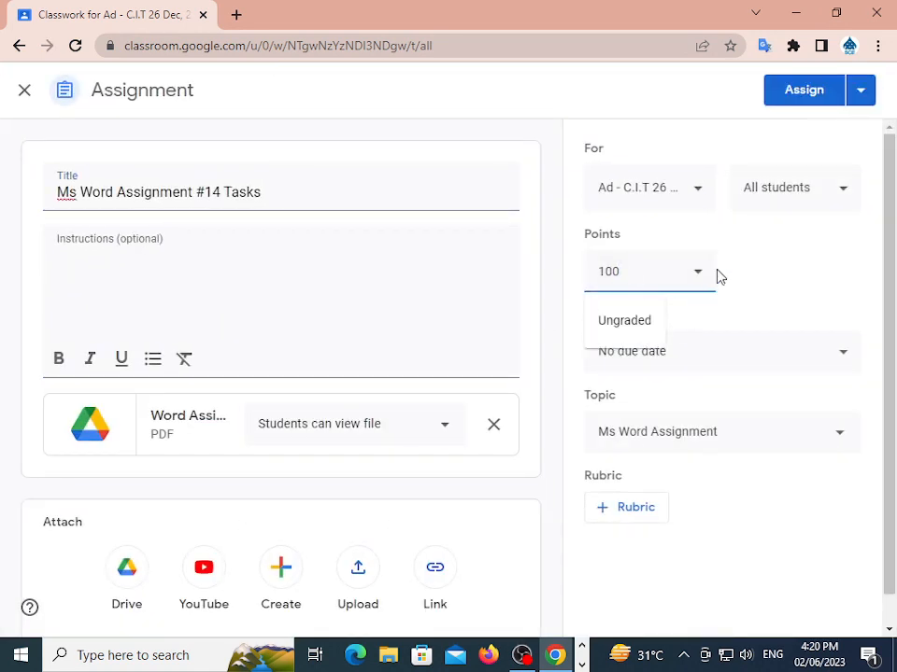
Add the C.I.T 26 Dec classes E2 and F2 as recipients of assignment #14
click(683, 198)
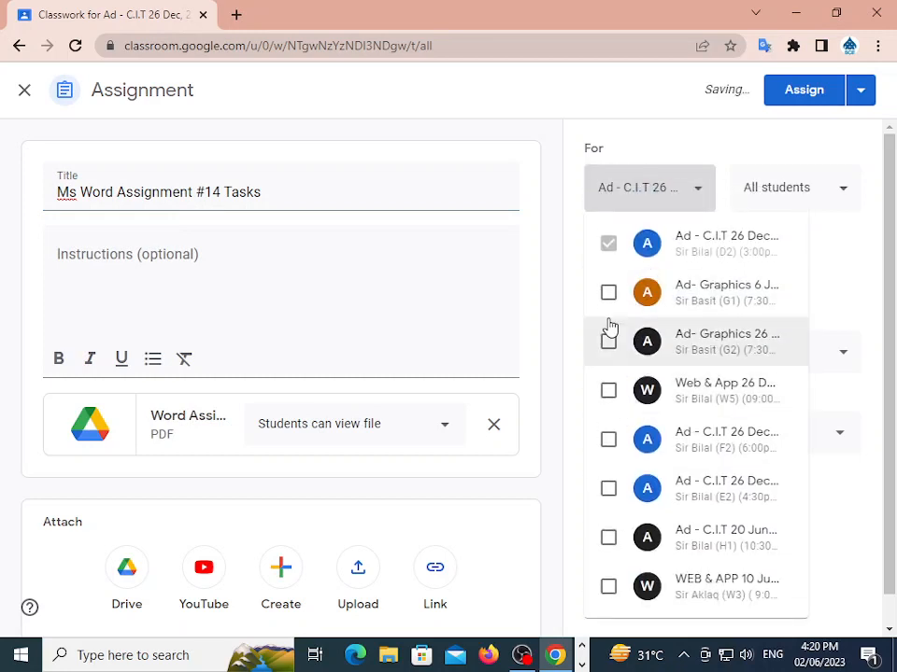
click(609, 487)
click(609, 440)
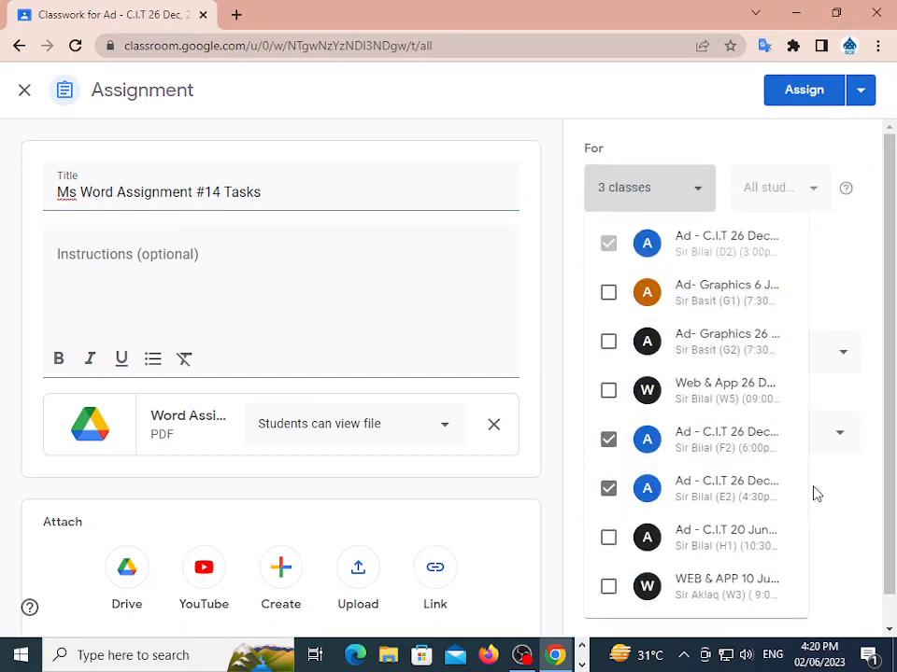
click(813, 494)
Set the due date of assignment #14 to Feb 8, 2023 at 11:59 PM
click(701, 359)
click(644, 425)
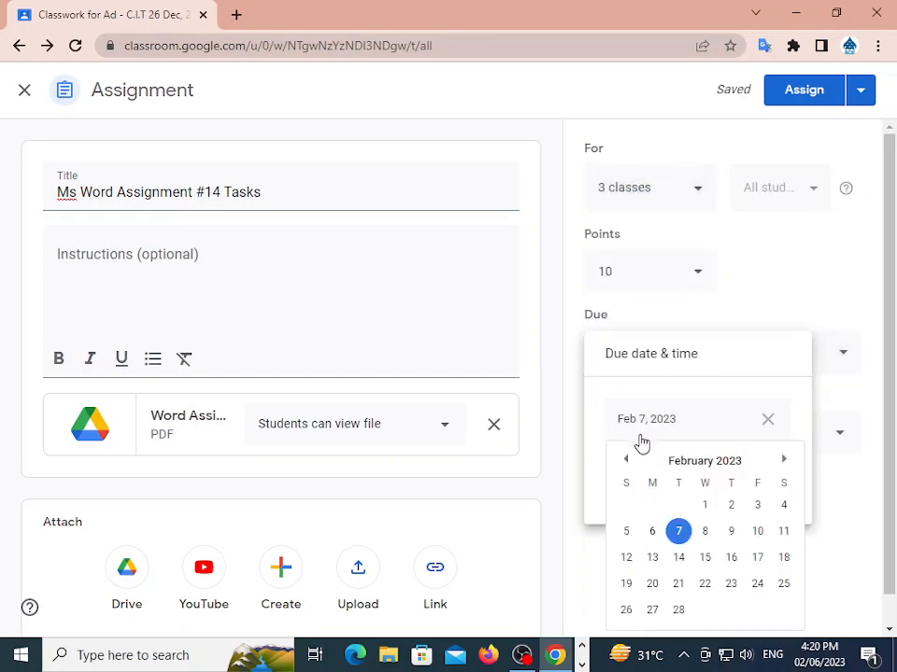
click(703, 533)
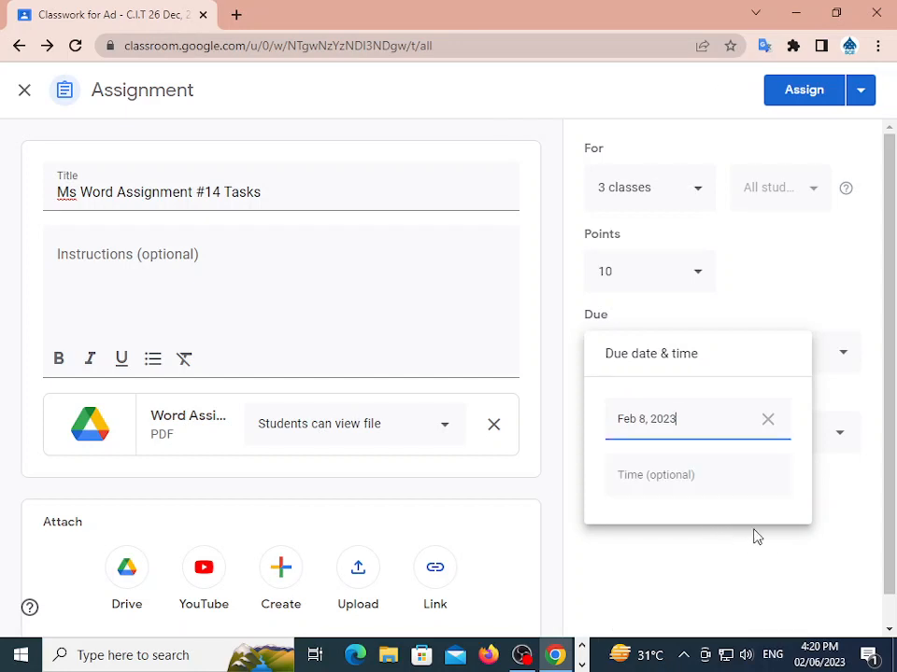
click(666, 474)
click(674, 556)
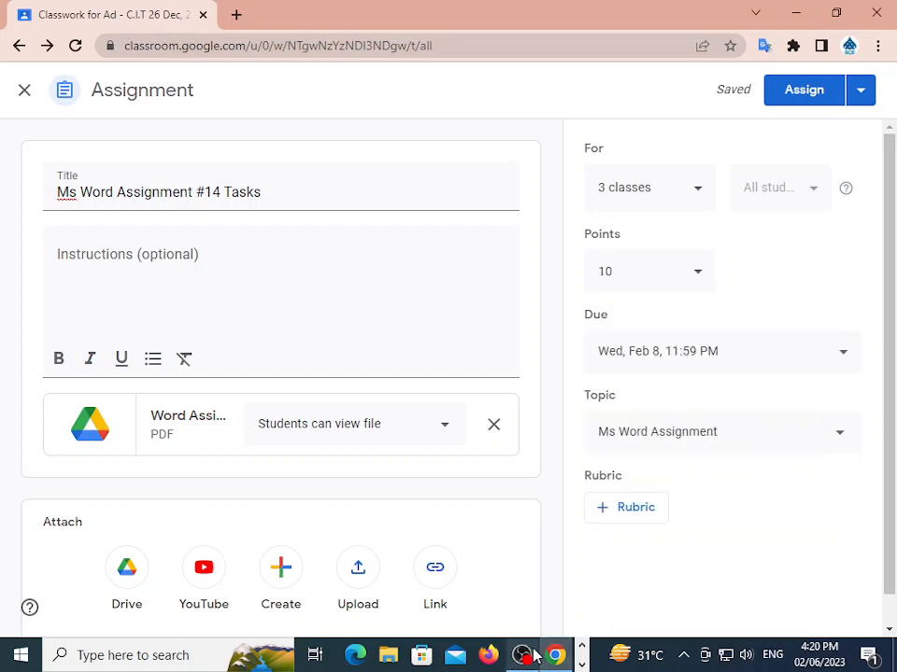